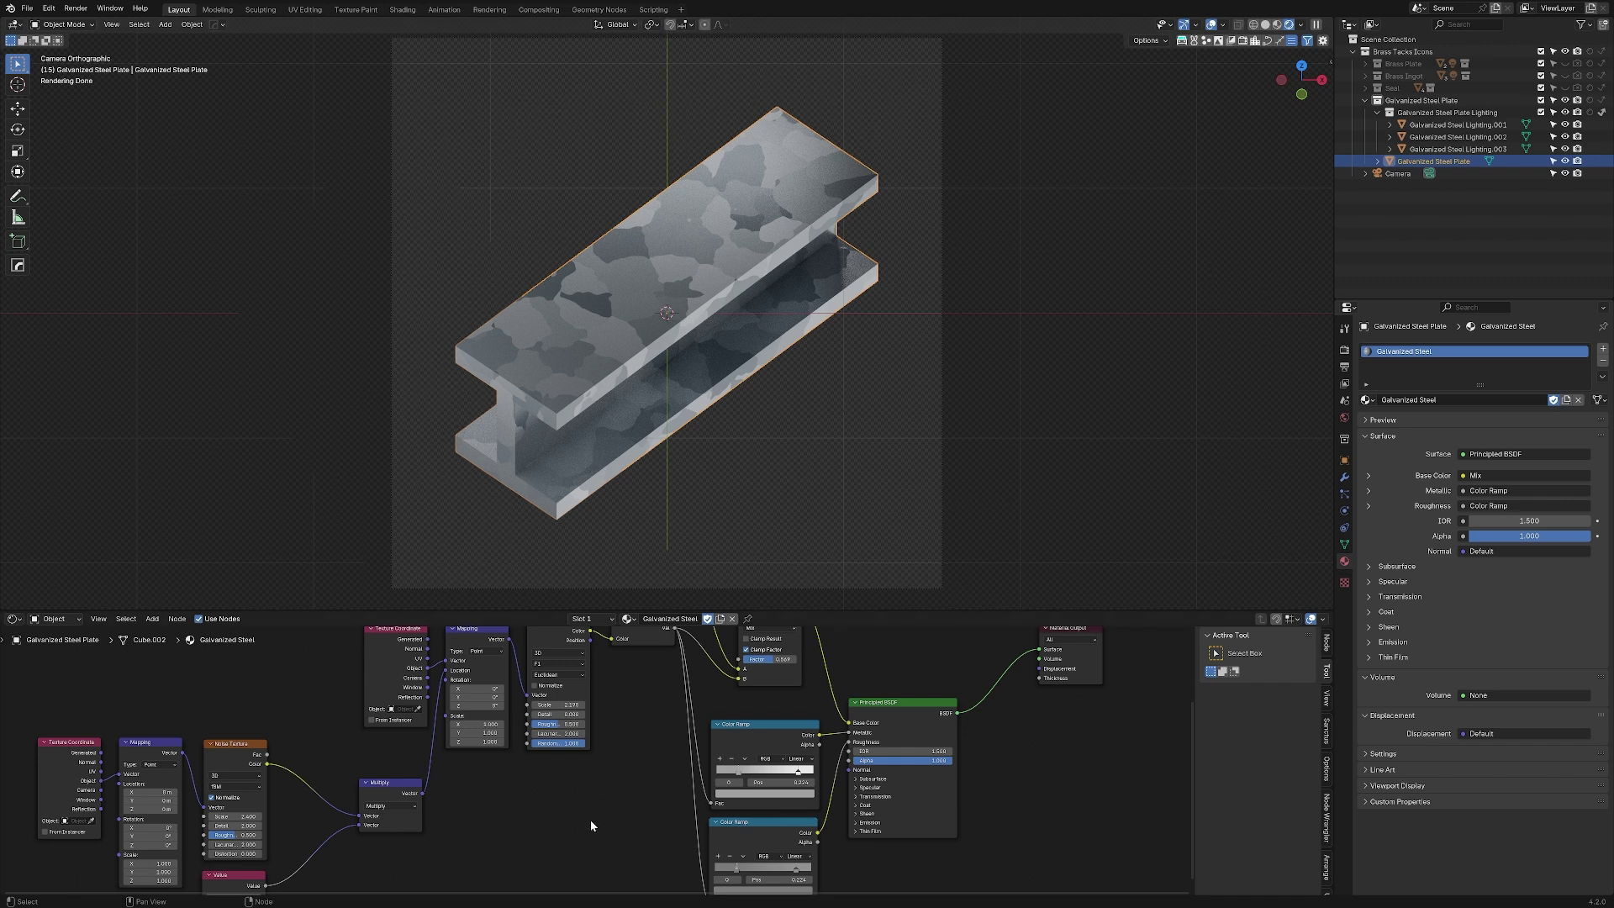
- Cut the link between the Principled BSDF and Material Output nodes, and reconnect them using Lazy Connect
{"action": "left_click_drag", "start_coordinate": [590, 613], "coordinate": [588, 159]}
{"action": "scroll", "coordinate": [390, 627], "scroll_direction": "up", "scroll_amount": 2}
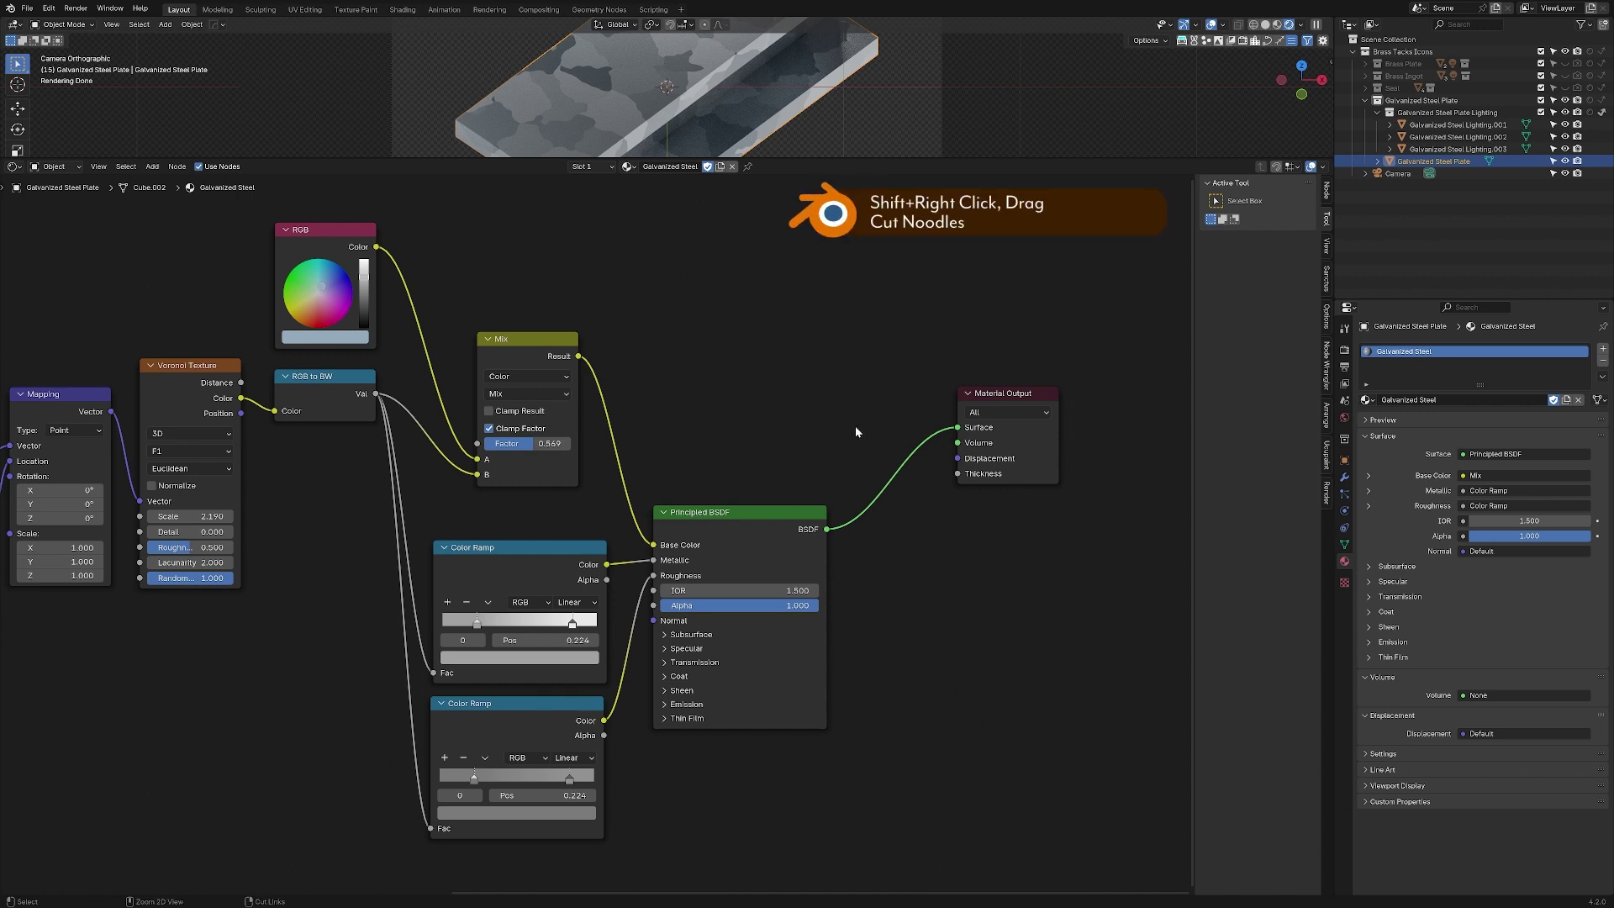
{"action": "mouse_move", "coordinate": [854, 425]}
{"action": "right_mouse_down", "text": "shift"}
{"action": "mouse_move", "coordinate": [954, 558]}
{"action": "mouse_move", "coordinate": [951, 578]}
{"action": "right_mouse_up", "text": "shift"}
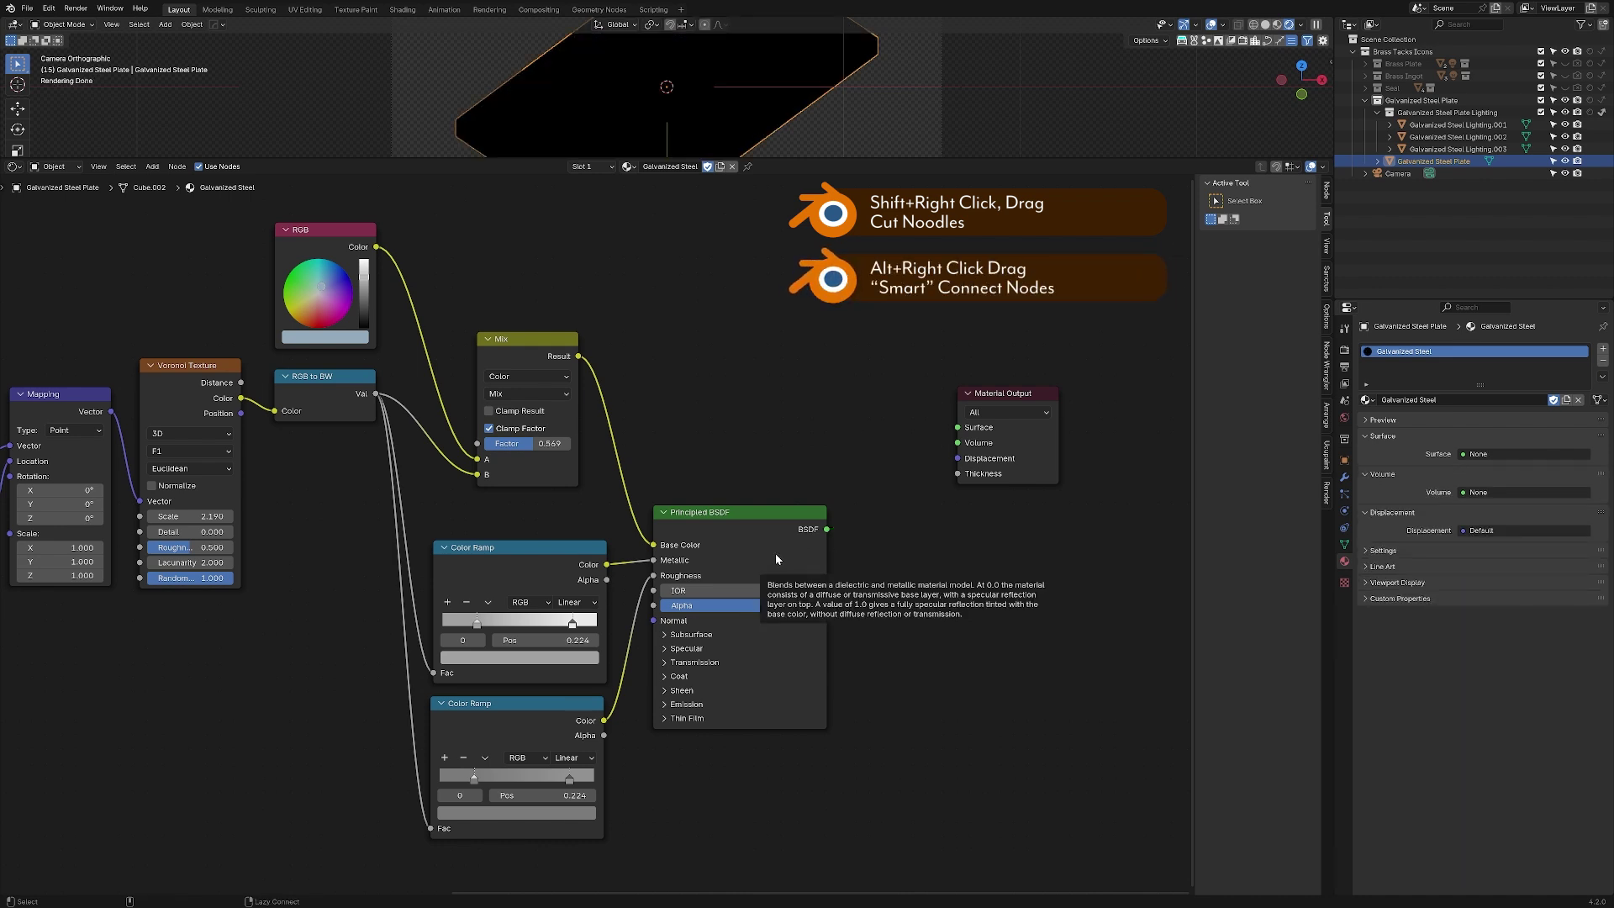
{"action": "right_click_drag", "start_coordinate": [775, 553], "coordinate": [983, 454], "text": "alt"}
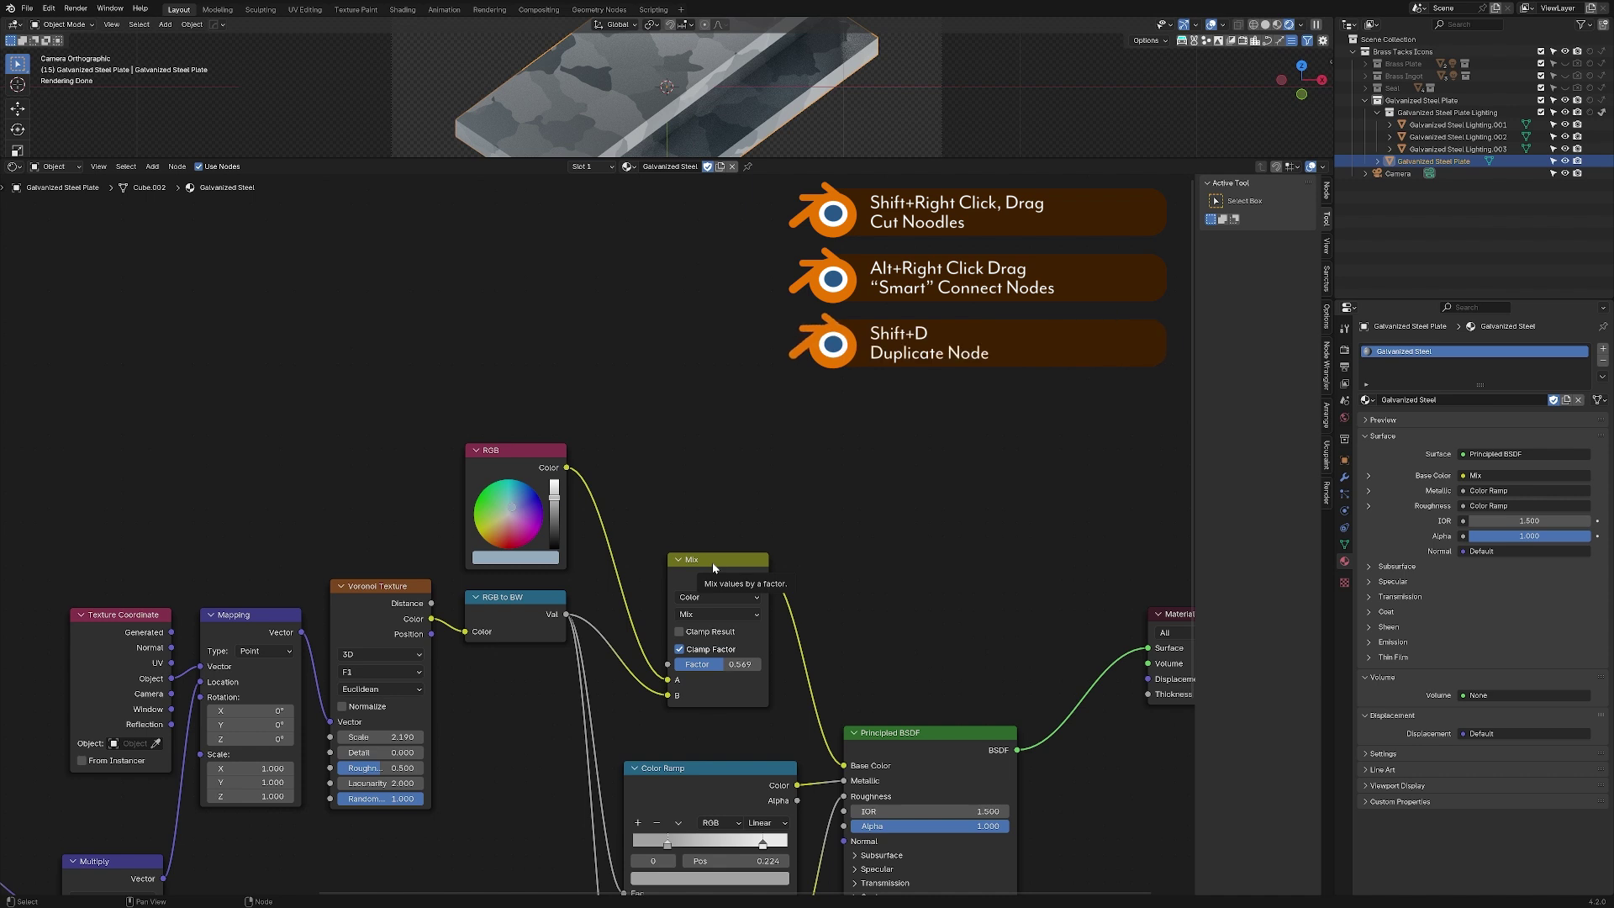
- Duplicate the Mix node and merge it with the original, and merge the duplicate Principled BSDF with its original
{"action": "key", "text": "shift+d"}
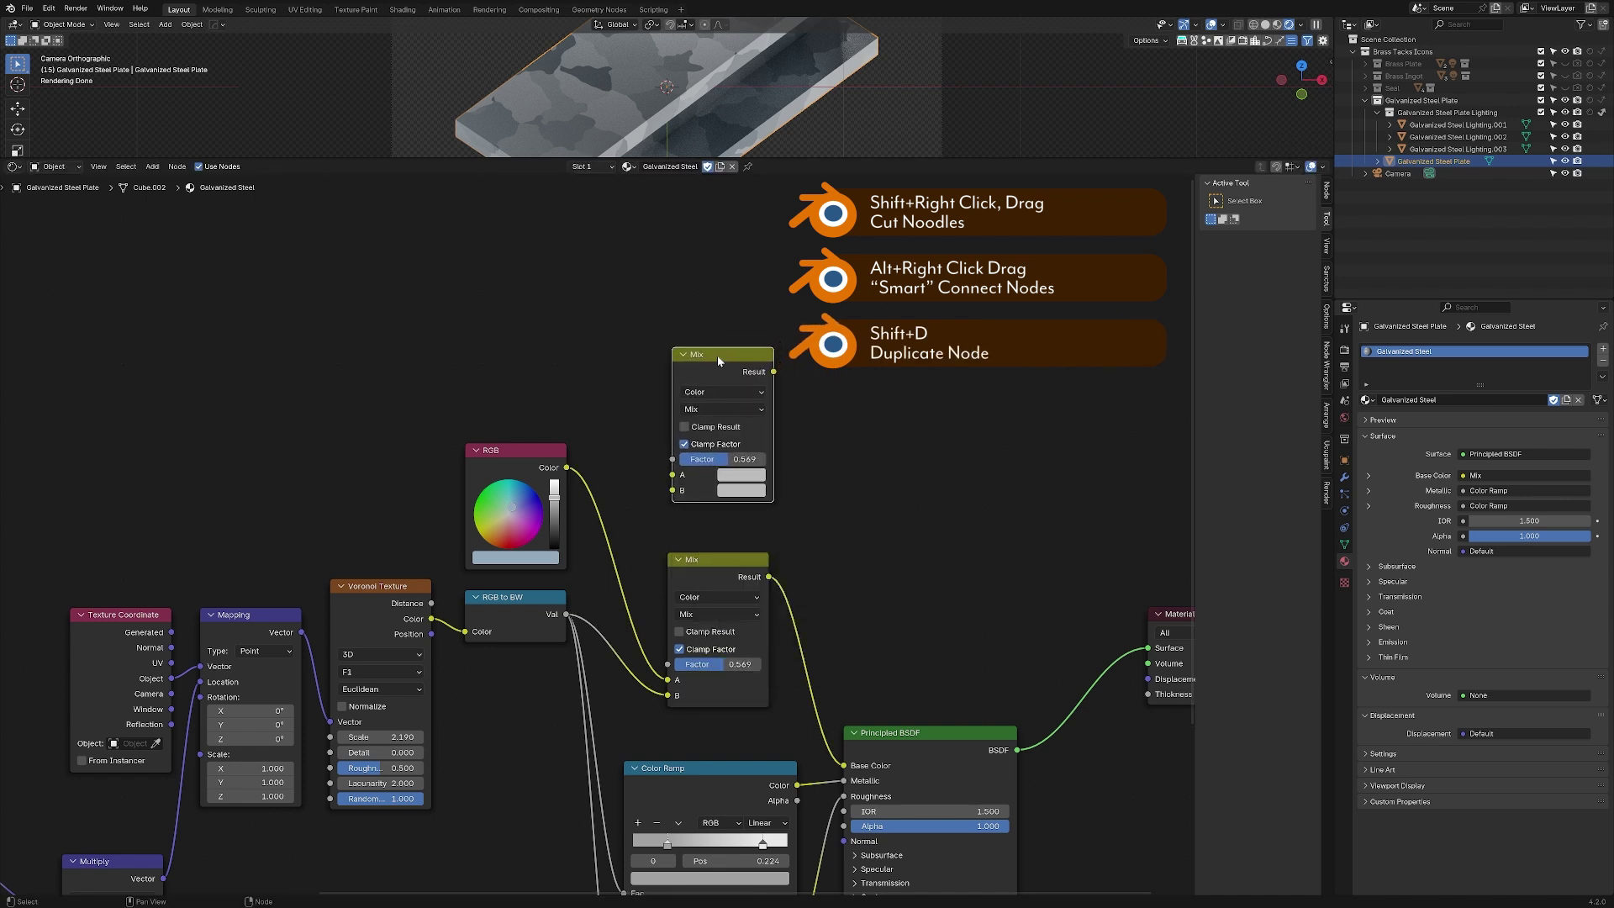
{"action": "left_click", "coordinate": [718, 356]}
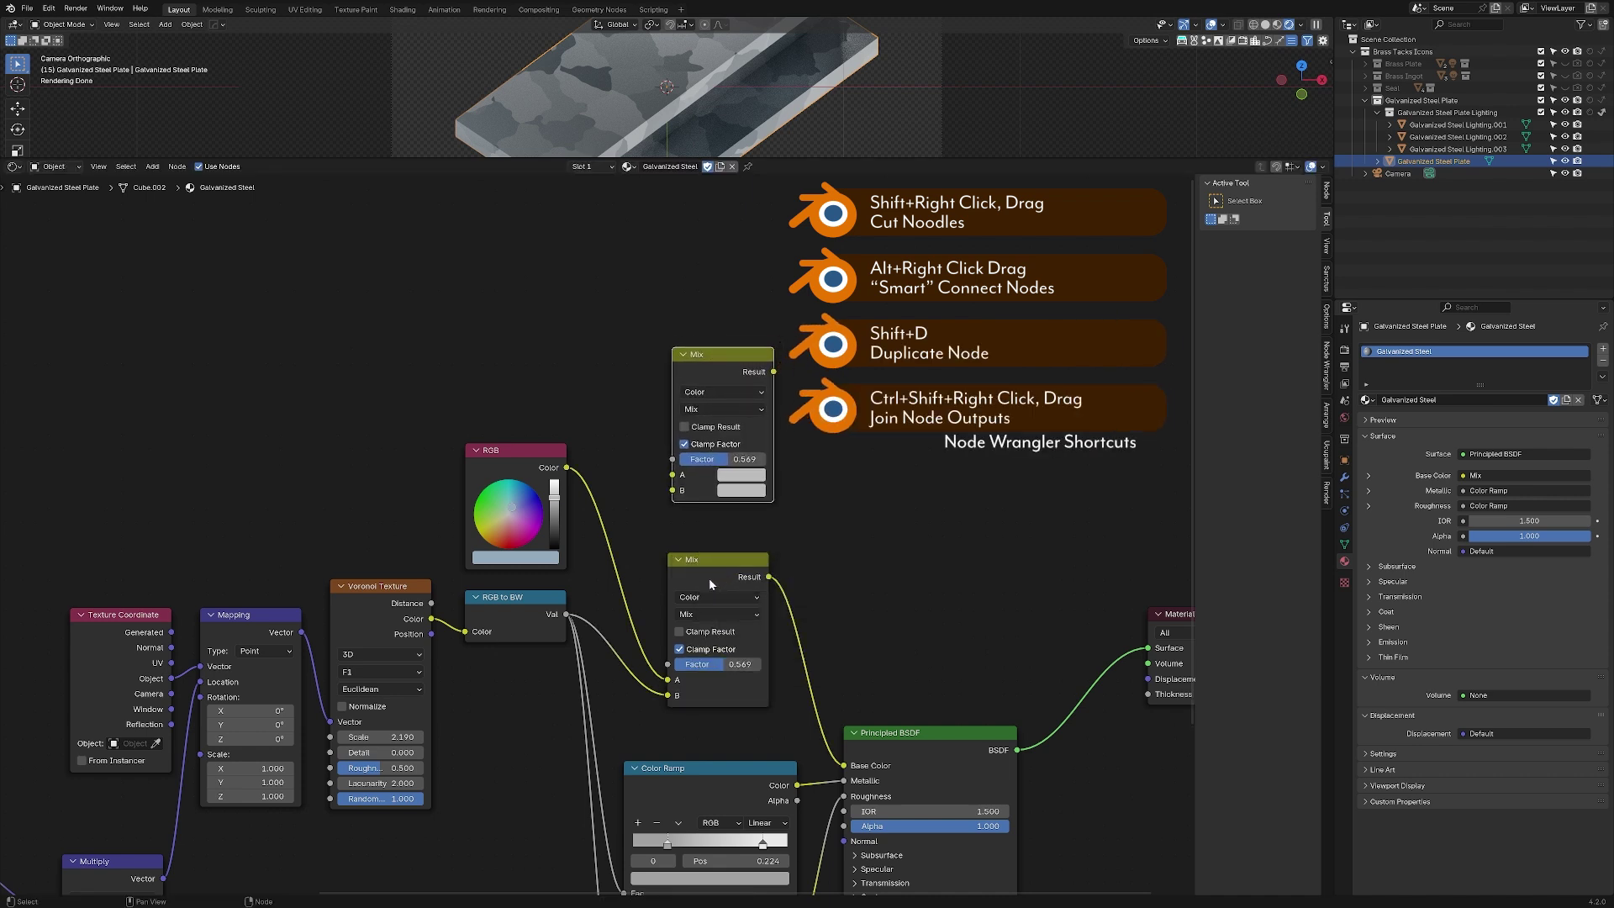
{"action": "right_click_drag", "start_coordinate": [708, 578], "coordinate": [721, 395], "text": "ctrl+shift"}
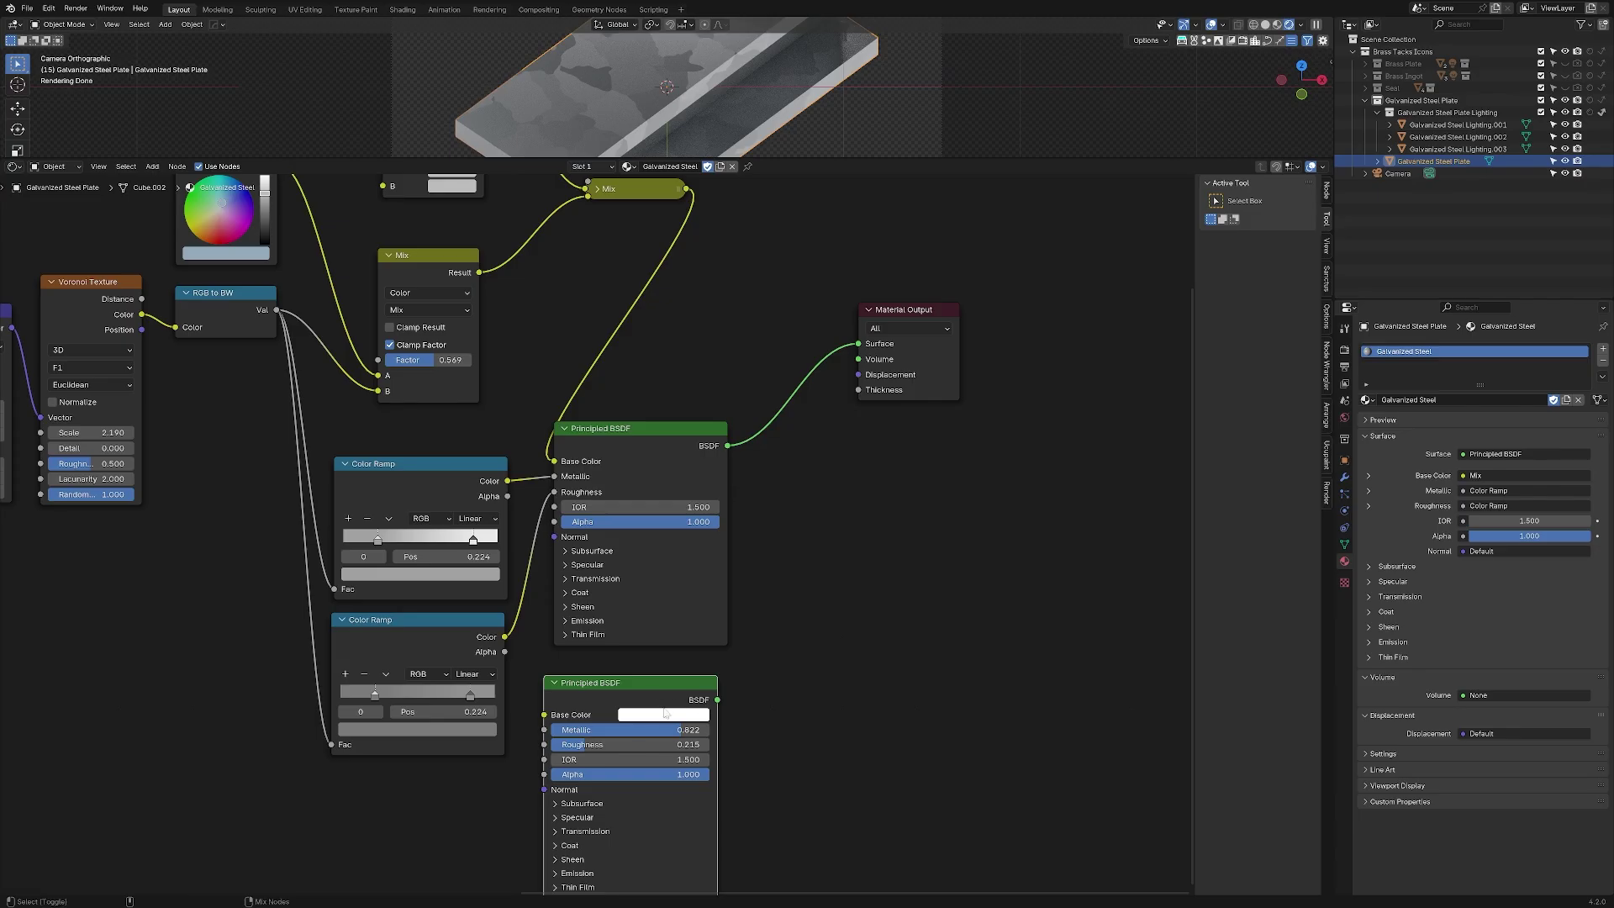
{"action": "right_click_drag", "start_coordinate": [639, 739], "coordinate": [684, 529], "text": "ctrl+shift"}
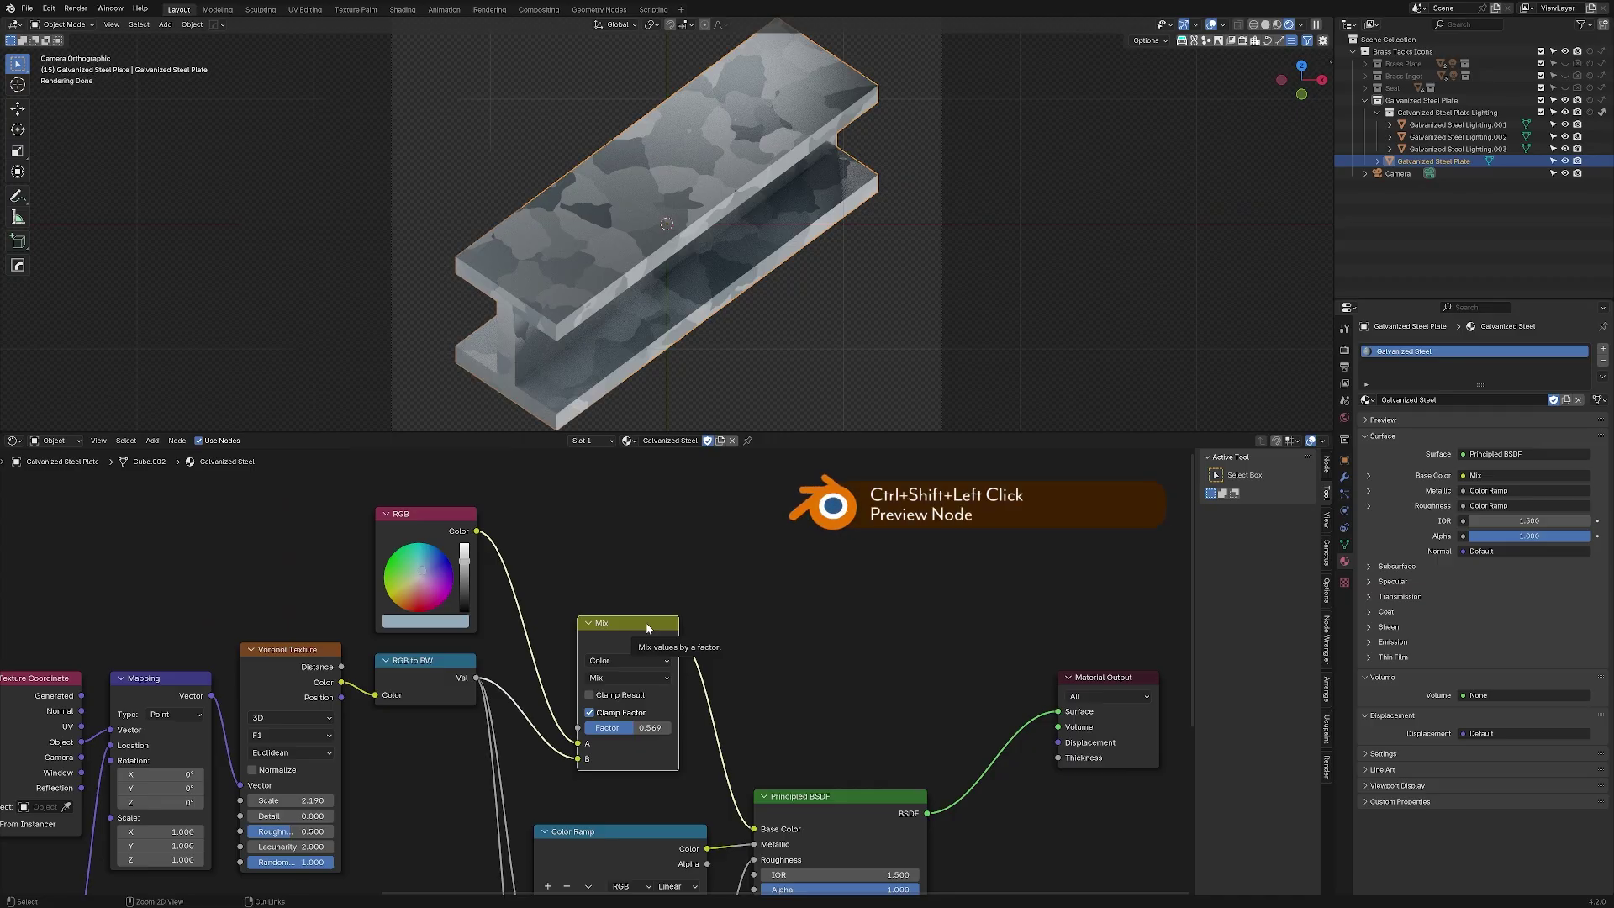
- Preview the Mix node's output on the beam, and return the preview to the Principled BSDF
{"action": "left_click", "coordinate": [646, 622], "text": "ctrl+shift"}
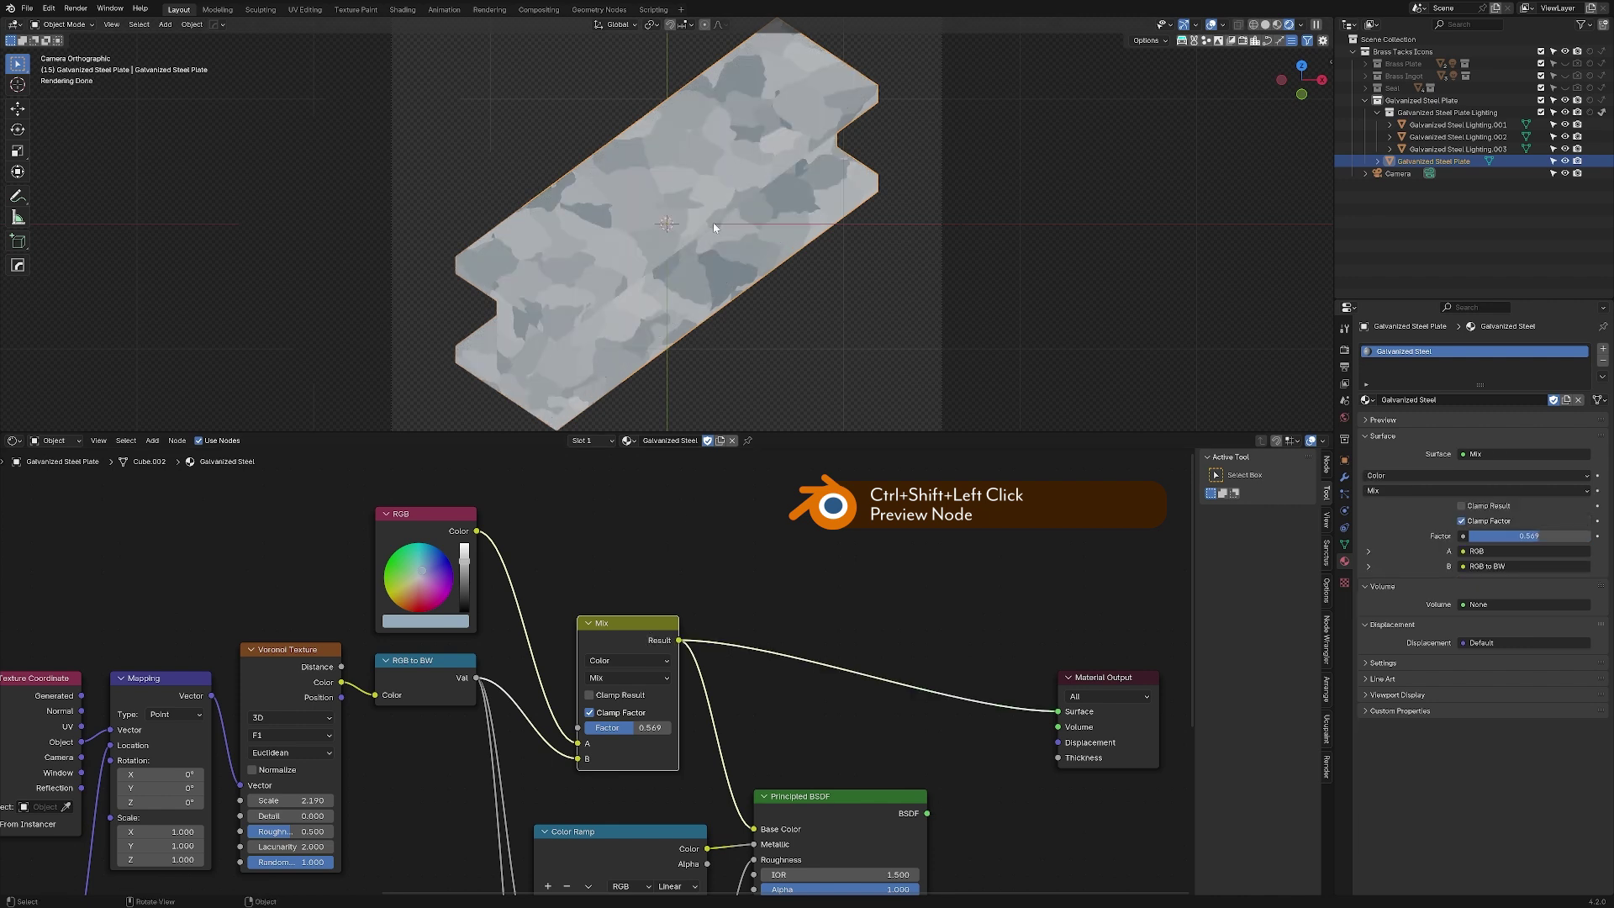
{"action": "left_click", "coordinate": [855, 800], "text": "ctrl+shift"}
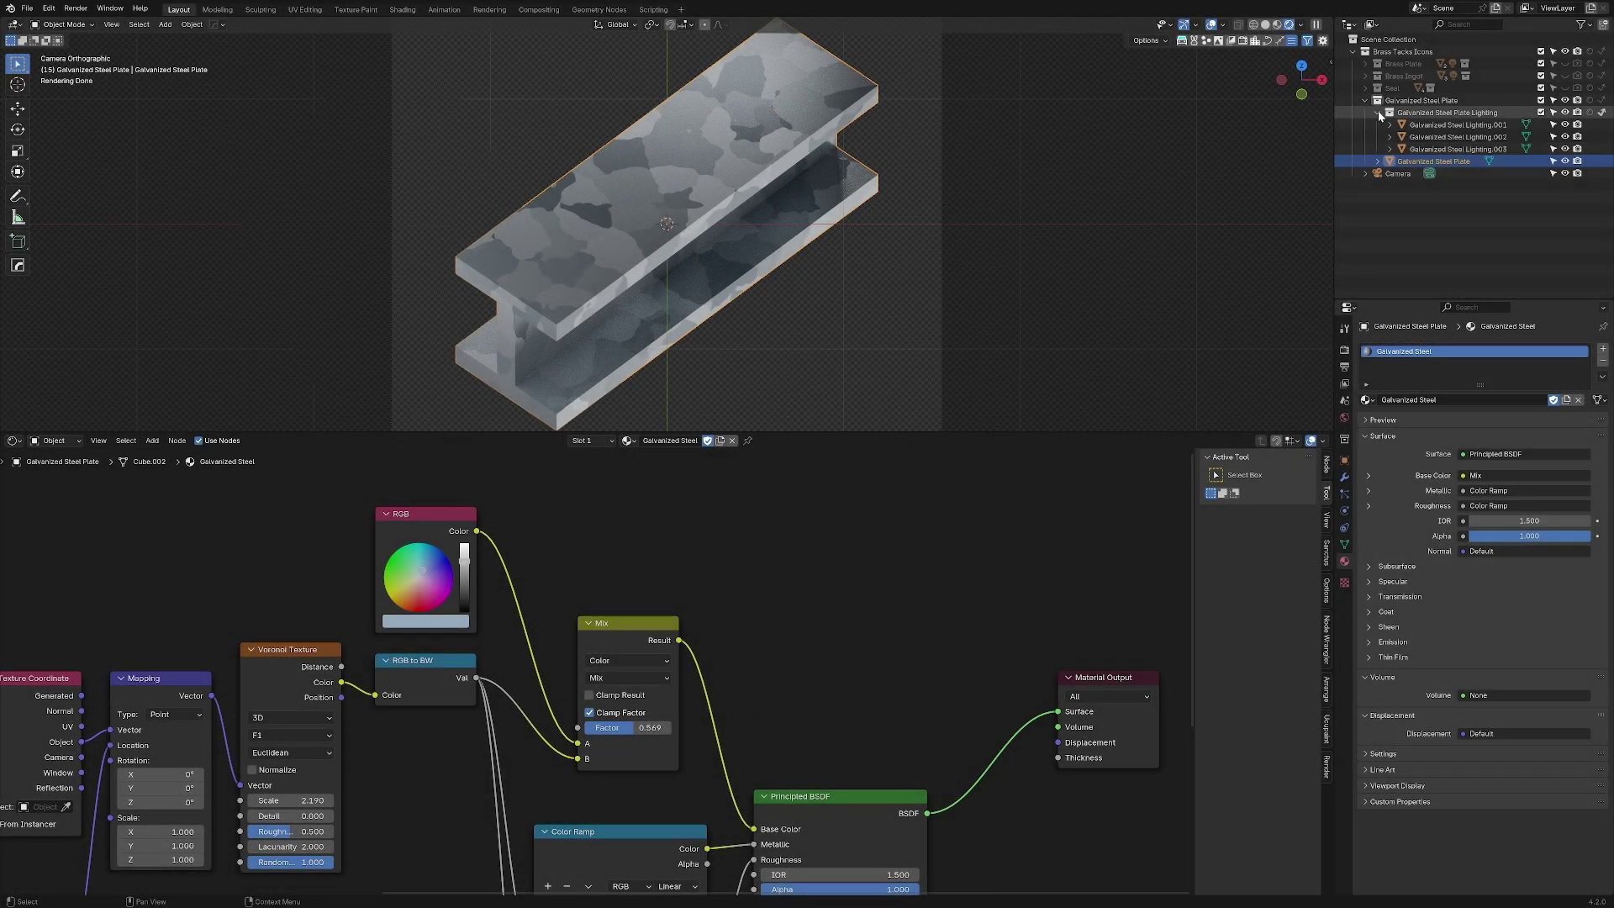
- Collapse the Galvanized Steel Plate collection with its lighting sub-collection, and hide it
{"action": "left_click", "coordinate": [1379, 112]}
{"action": "left_click", "coordinate": [1364, 100]}
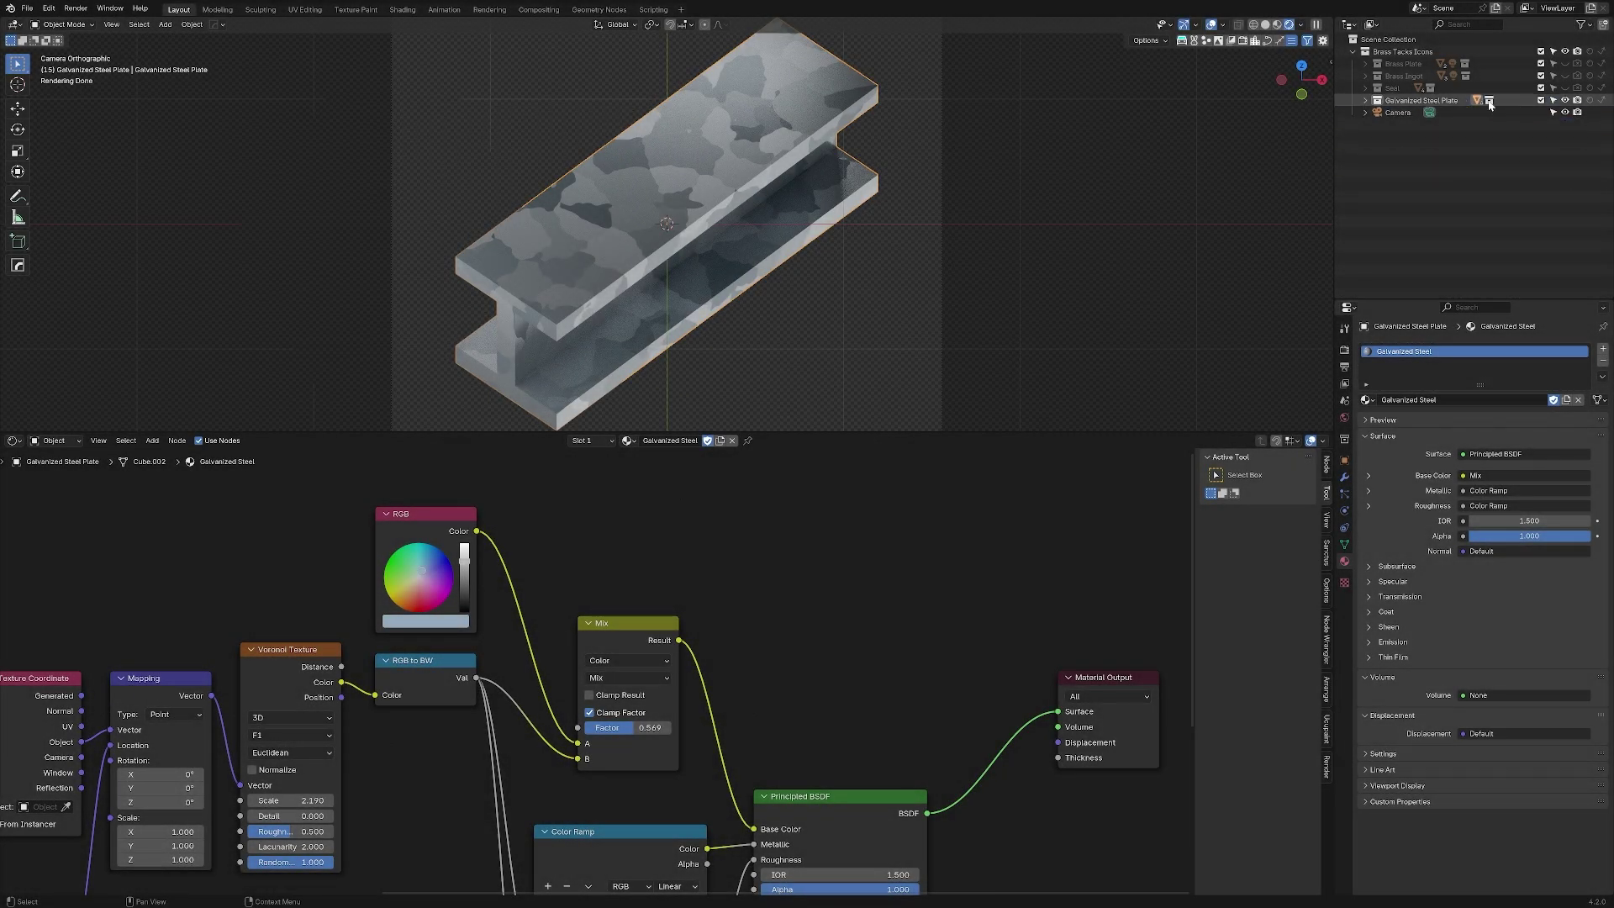
{"action": "left_click", "coordinate": [1576, 102]}
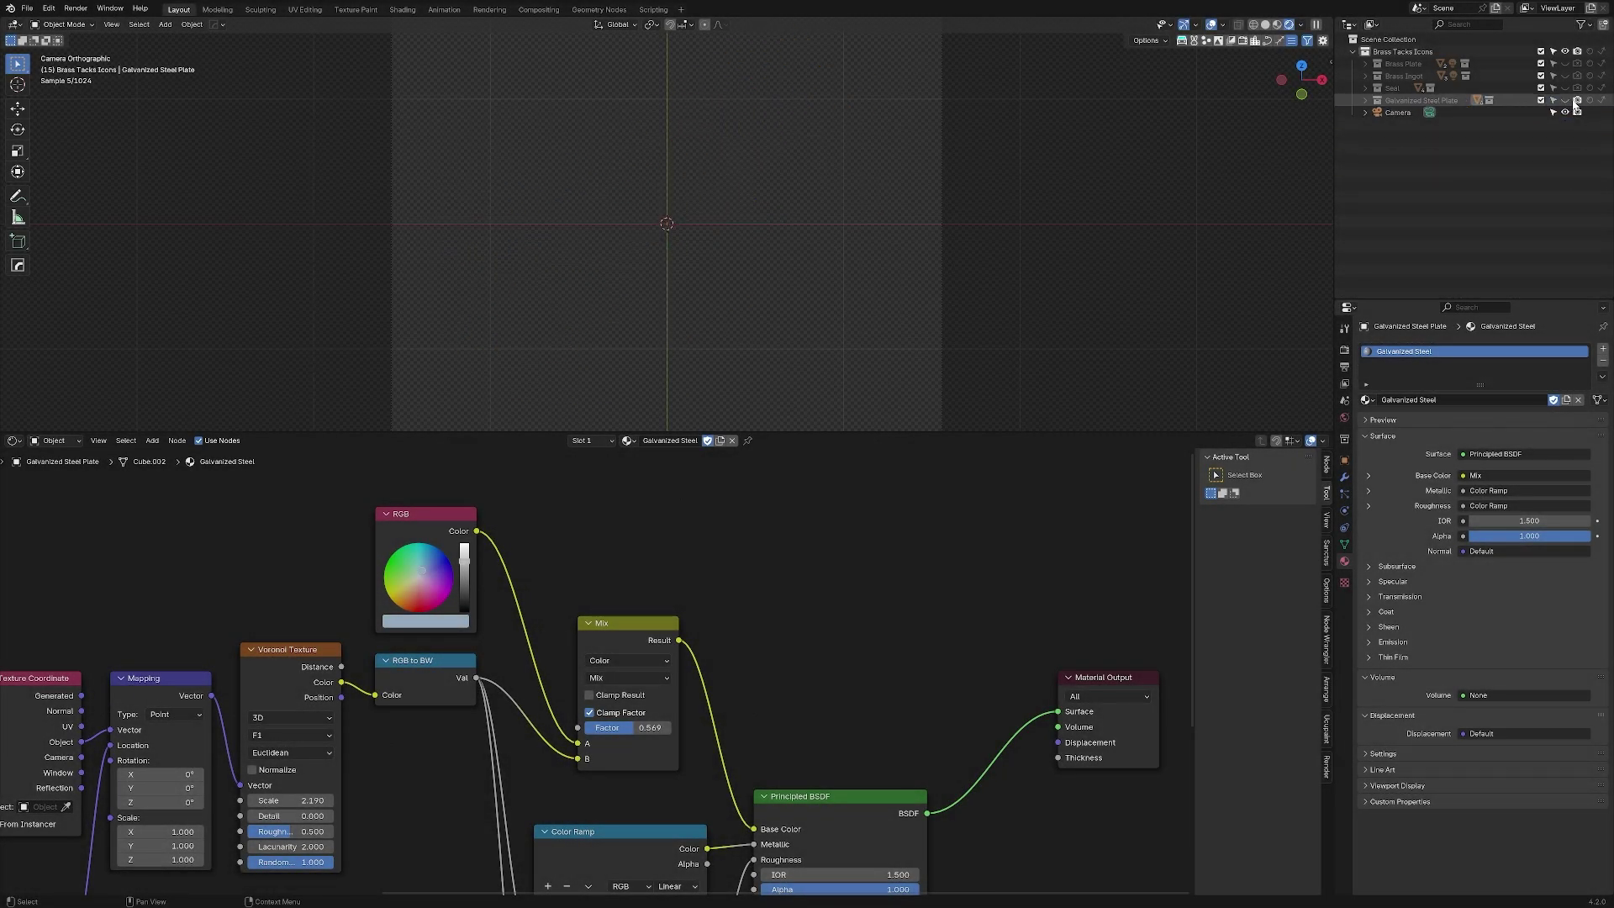
- Create a new collection and name it Riveted Seal
{"action": "left_click", "coordinate": [1603, 26]}
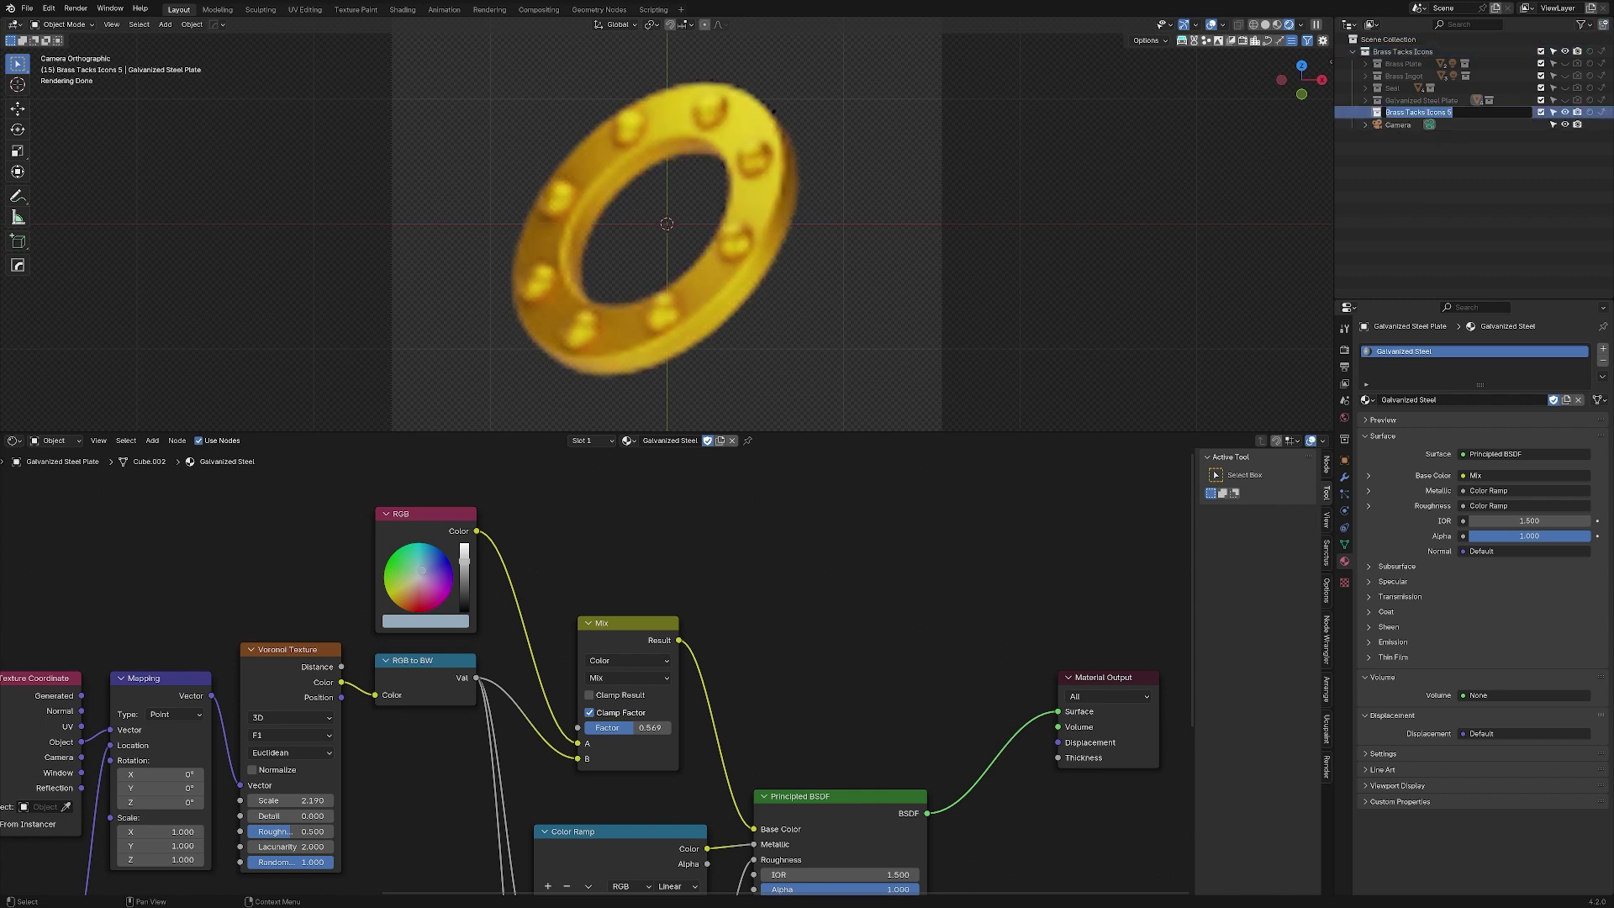
{"action": "type", "text": "Riveted Seal"}
{"action": "key", "text": "Return"}
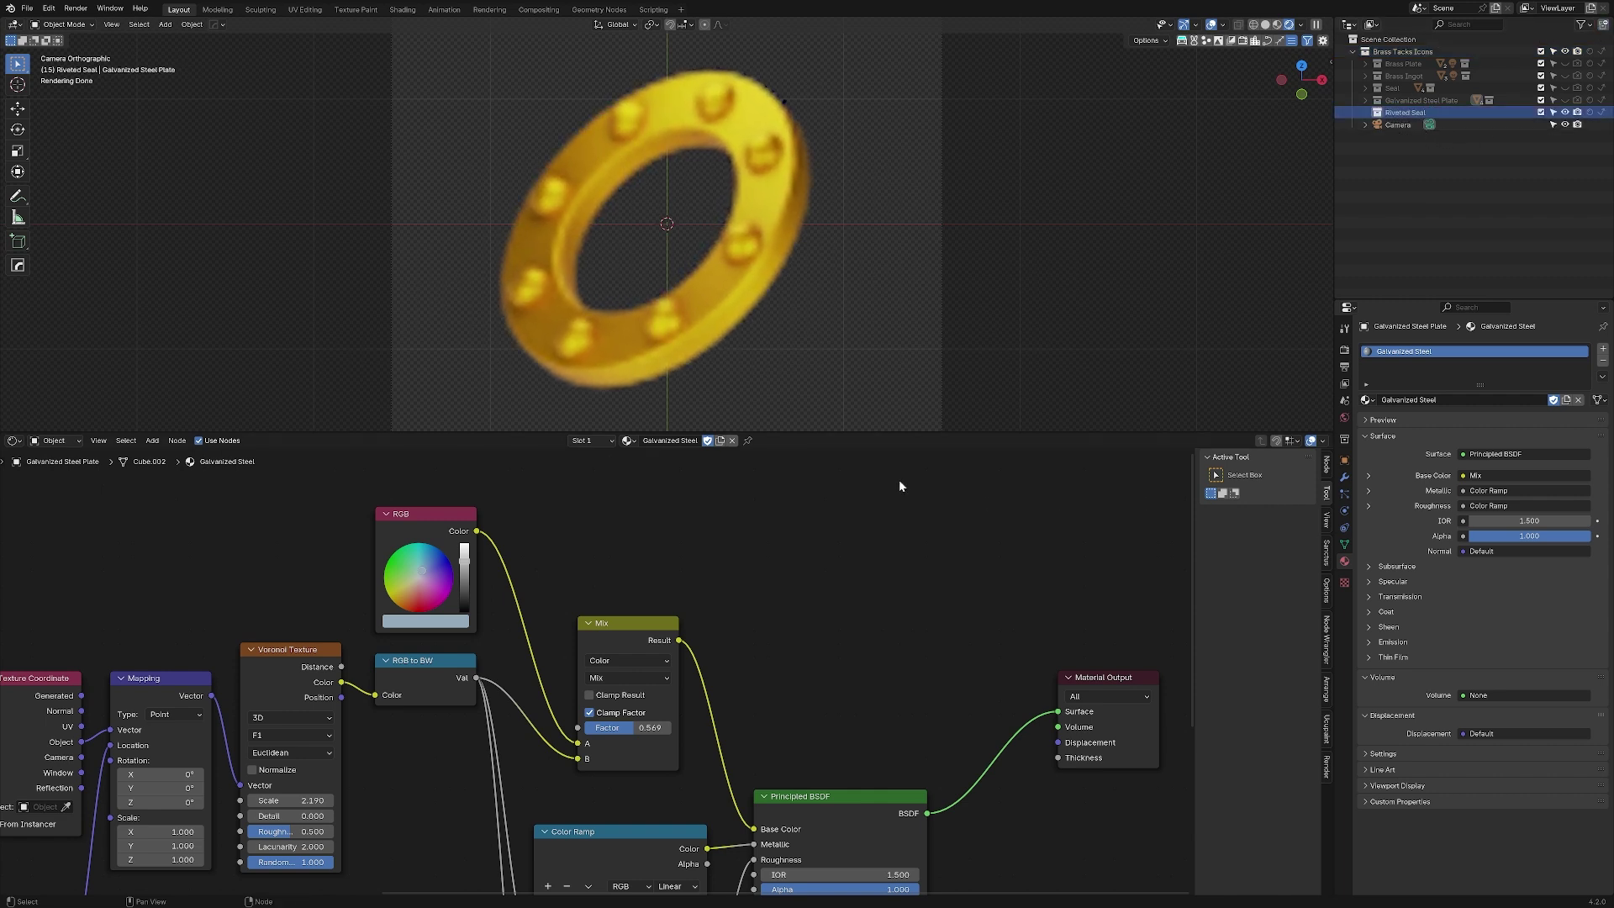
- Enlarge the 3D viewport, add a cylinder to the Riveted Seal collection, and display it in solid shading
{"action": "left_click_drag", "start_coordinate": [914, 434], "coordinate": [672, 769]}
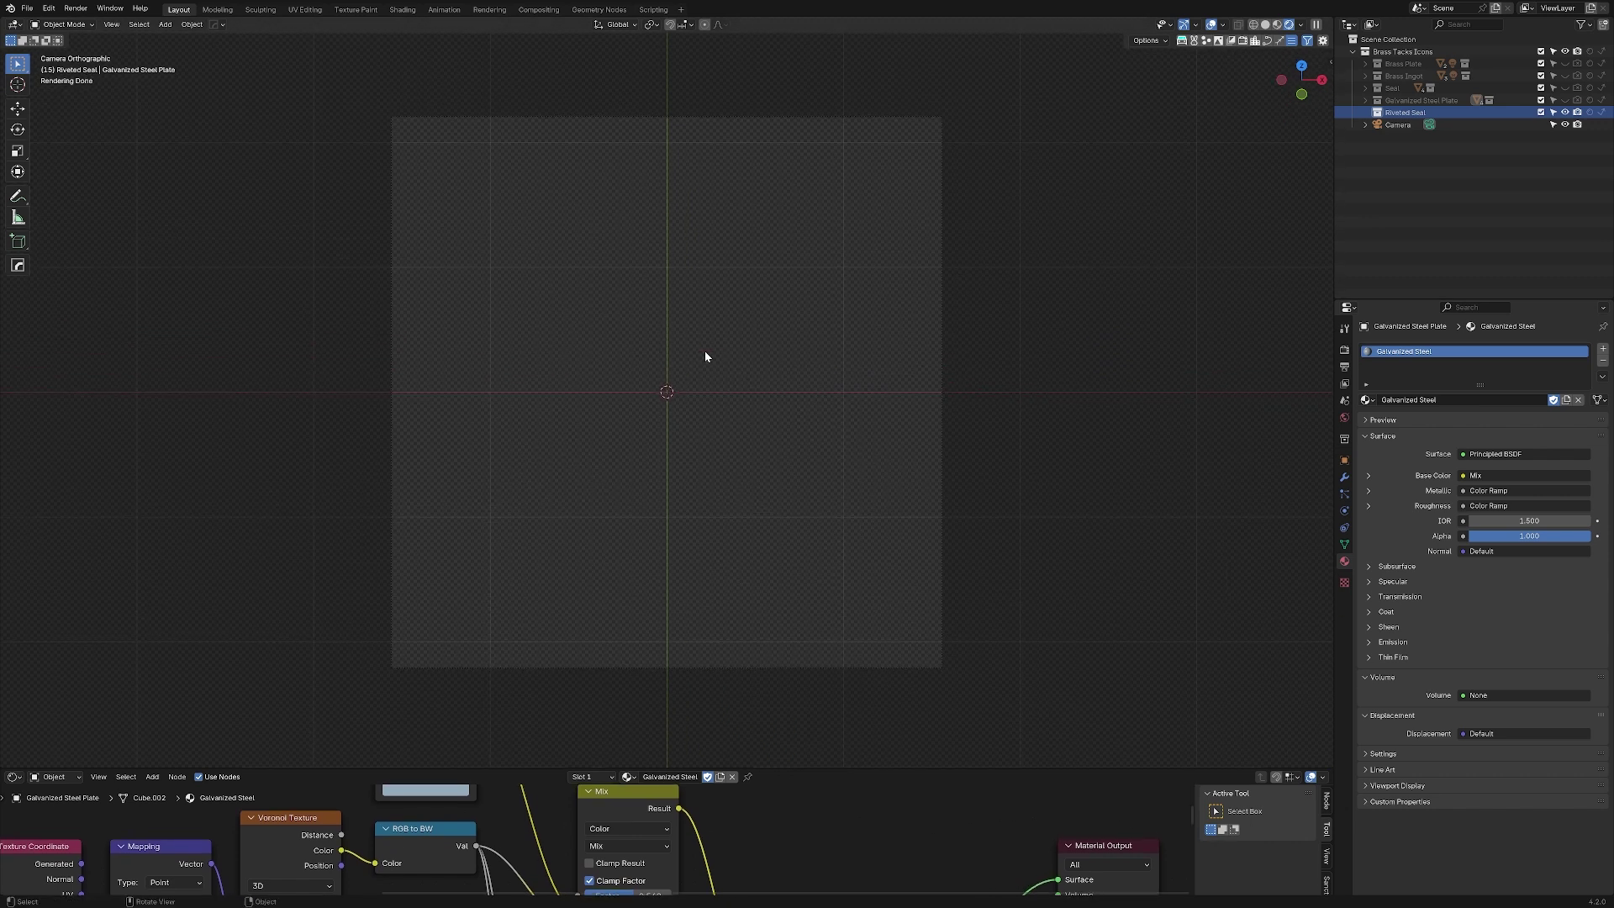
{"action": "key", "text": "shift+a"}
{"action": "mouse_move", "coordinate": [698, 367]}
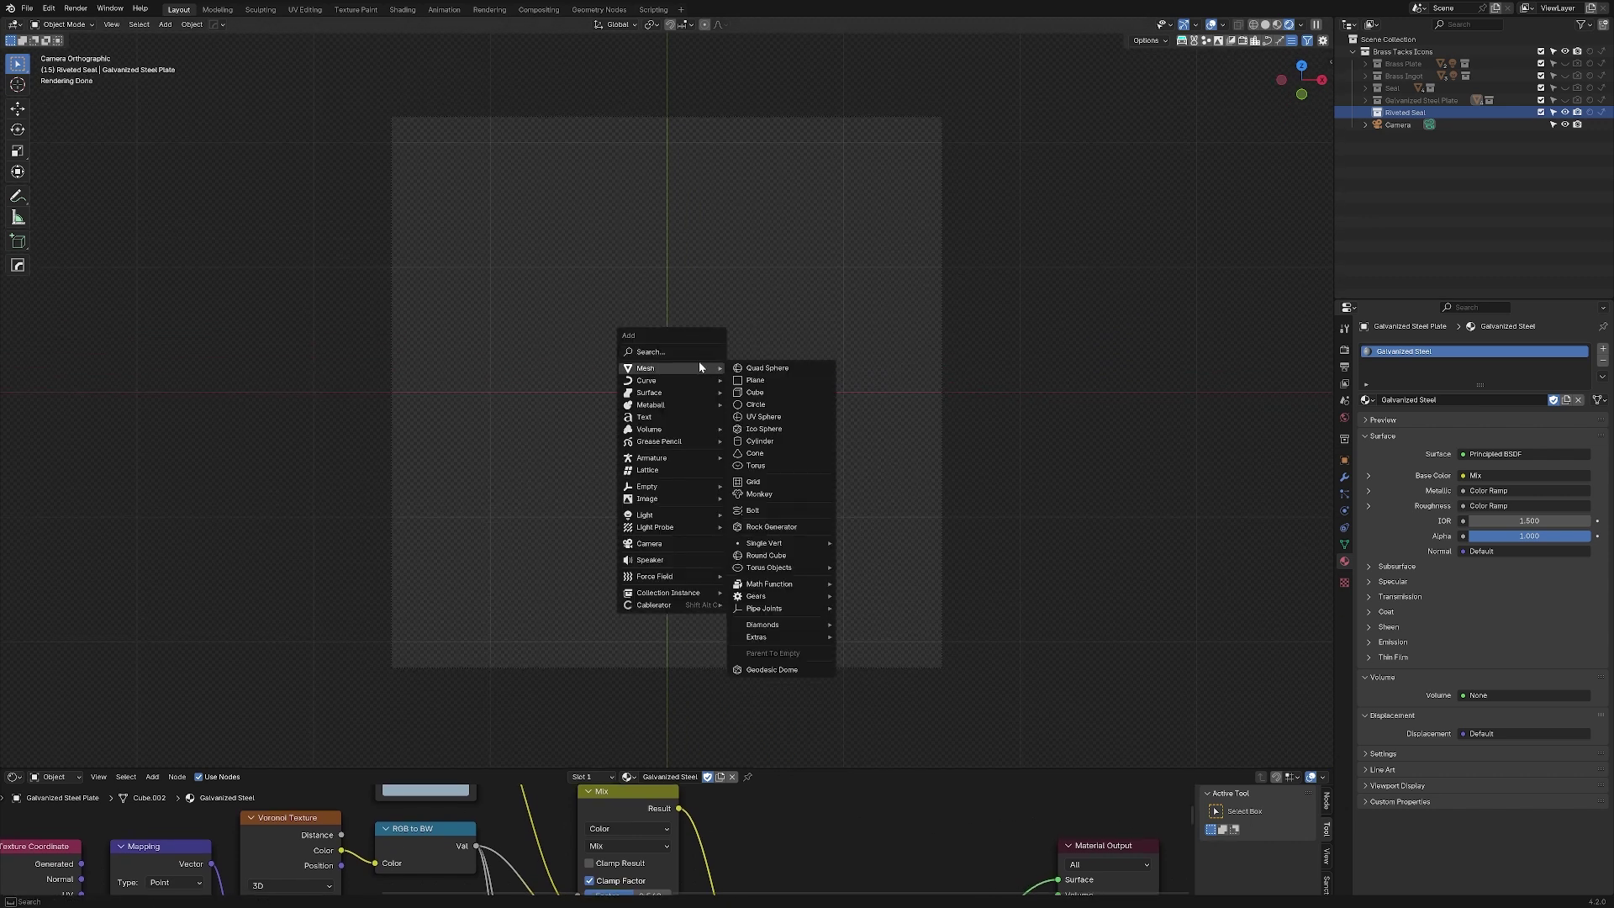
{"action": "left_click", "coordinate": [760, 440]}
{"action": "left_click", "coordinate": [1265, 24]}
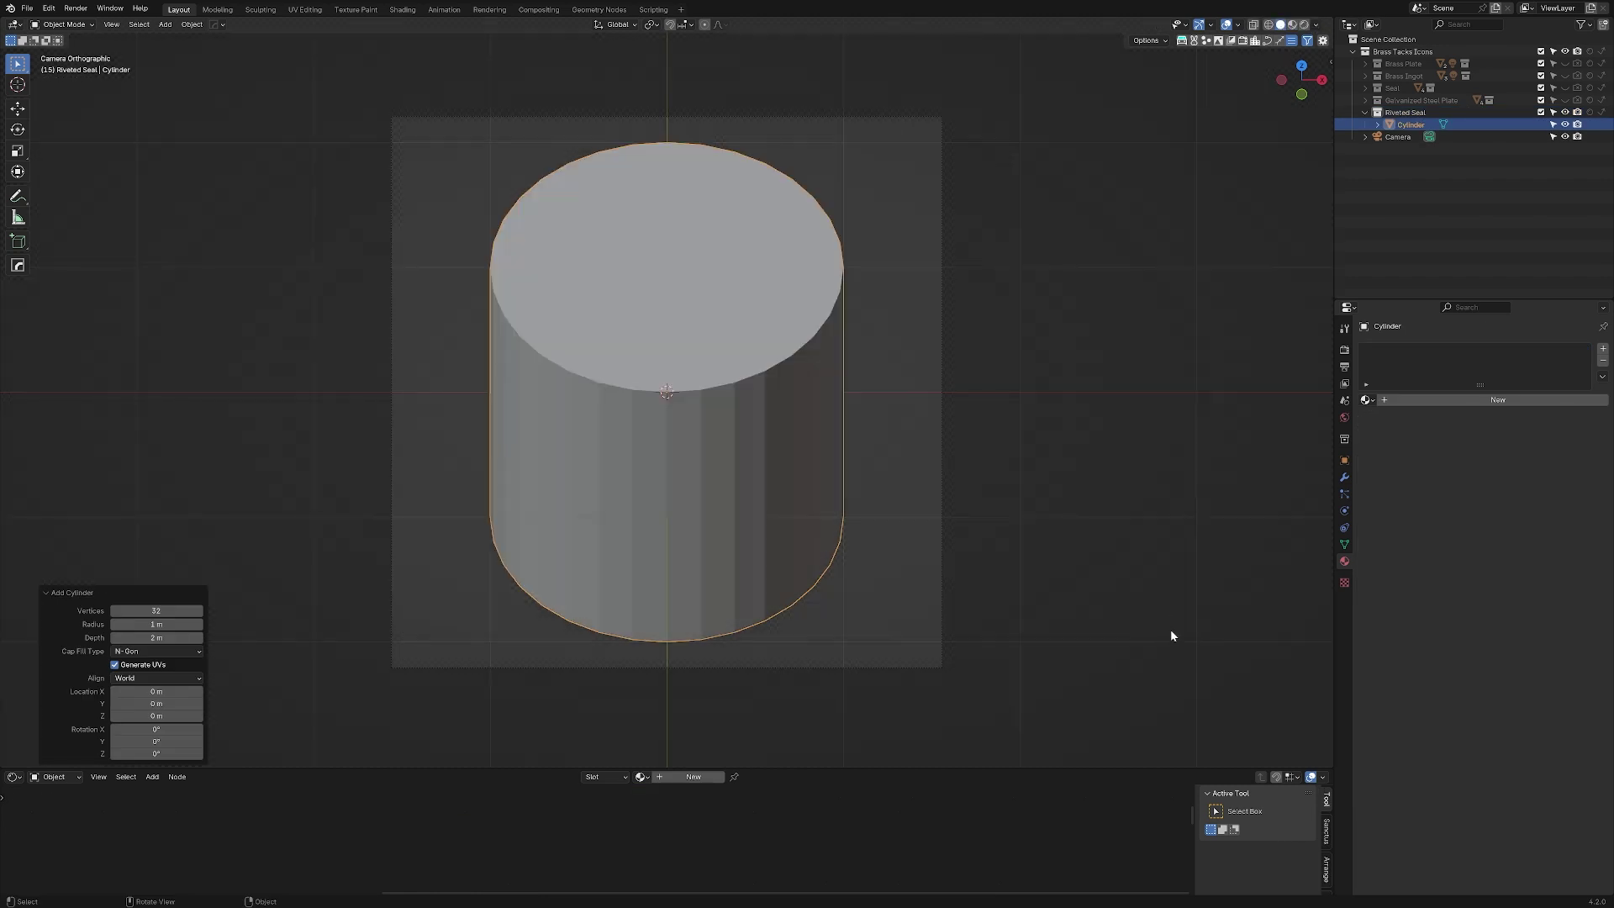
- Flatten the cylinder along Z to about 0.12 of its height and apply the scale
{"action": "key", "text": "s"}
{"action": "key", "text": "z"}
{"action": "left_click", "coordinate": [708, 500]}
{"action": "key", "text": "ctrl+a"}
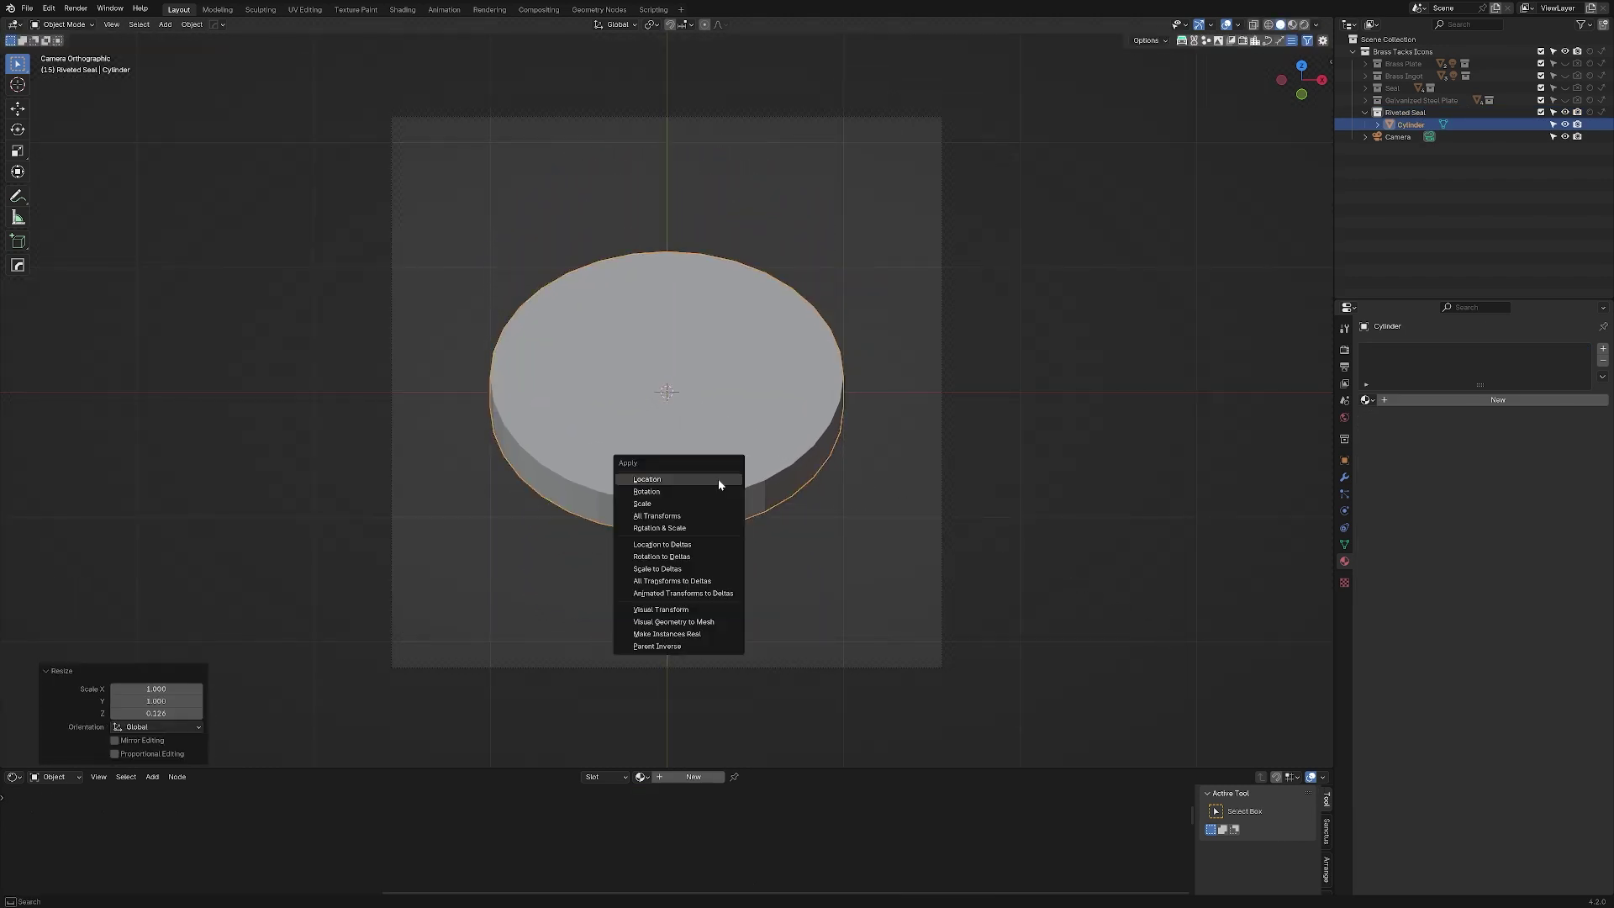
{"action": "left_click", "coordinate": [708, 503]}
- In Edit Mode, inset the cylinder's top and bottom faces together to outline the ring's central hole
{"action": "key", "text": "ctrl+Tab"}
{"action": "left_click", "coordinate": [725, 351]}
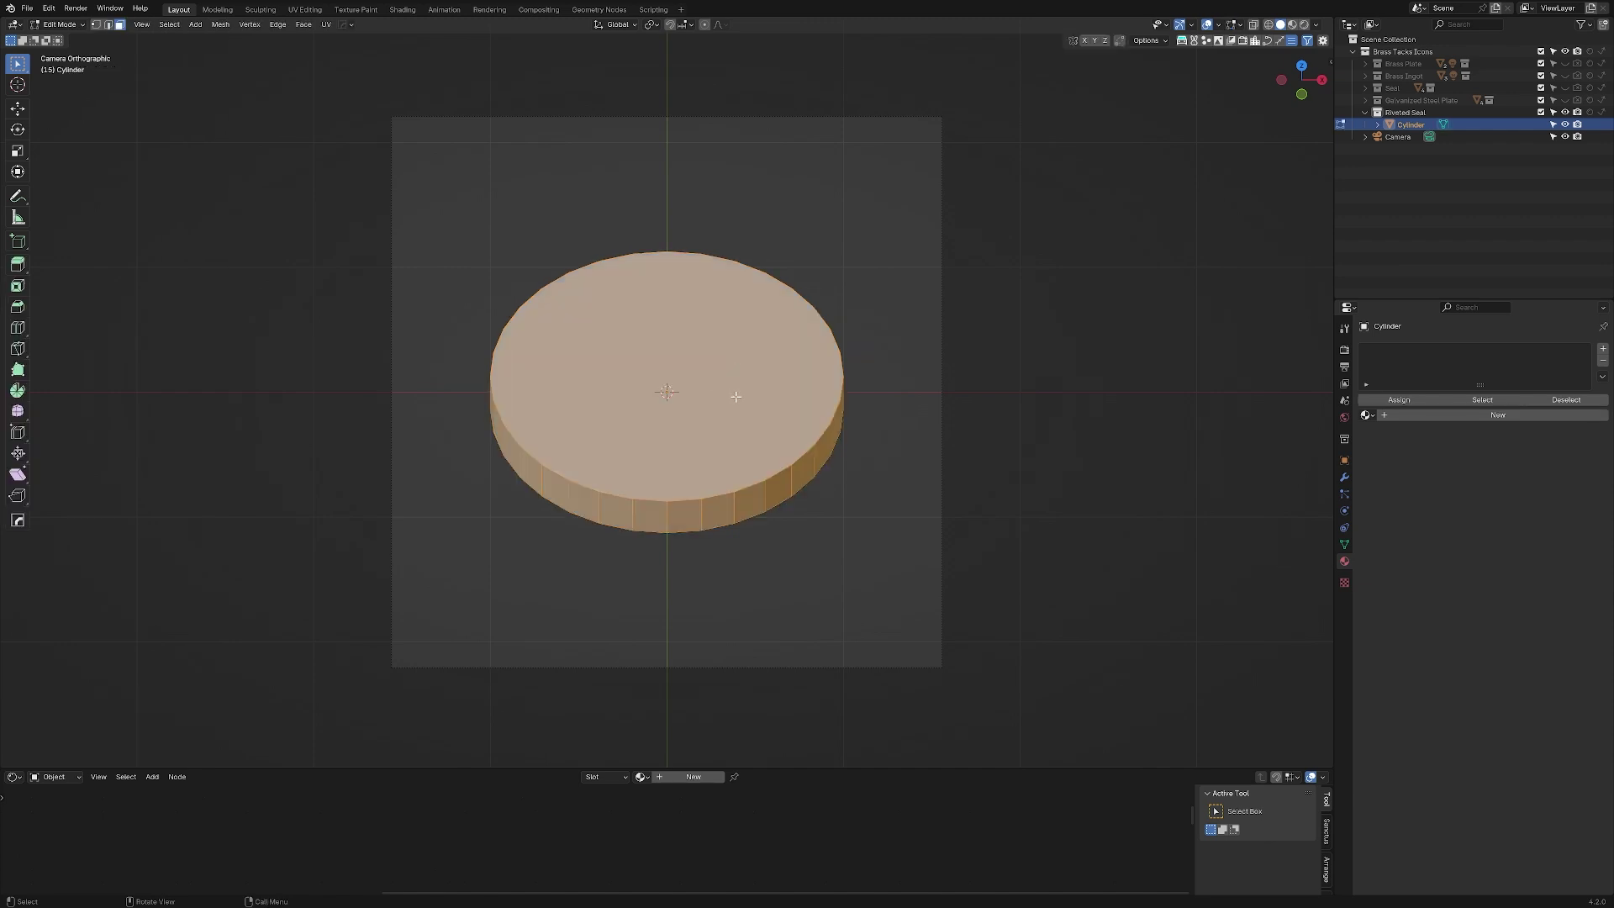
{"action": "left_click", "coordinate": [735, 396]}
{"action": "middle_click_drag", "start_coordinate": [752, 519], "coordinate": [740, 384]}
{"action": "left_click", "coordinate": [729, 421]}
{"action": "key", "text": "i"}
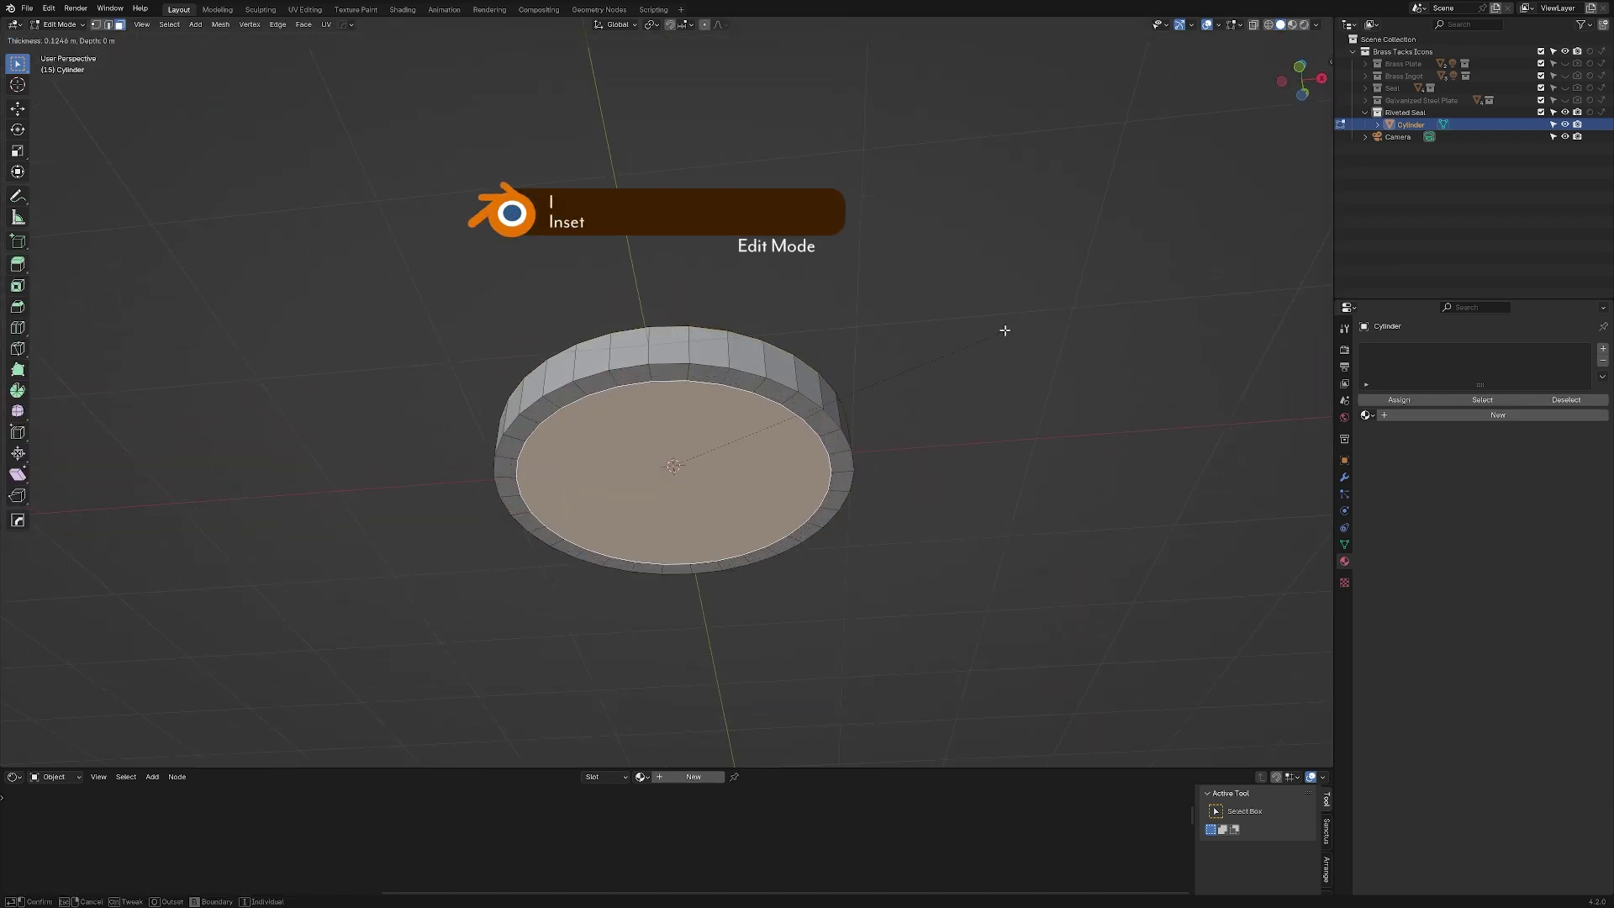
{"action": "left_click", "coordinate": [690, 315]}
- Delete the inset top and bottom faces to open the centre of the disc
{"action": "middle_click_drag", "start_coordinate": [690, 315], "coordinate": [706, 405]}
{"action": "key", "text": "x"}
{"action": "left_click", "coordinate": [707, 407]}
- Bridge the upper and lower inner edge loops to form the ring's inside wall
{"action": "key", "text": "2"}
{"action": "left_click", "coordinate": [666, 334], "text": "alt"}
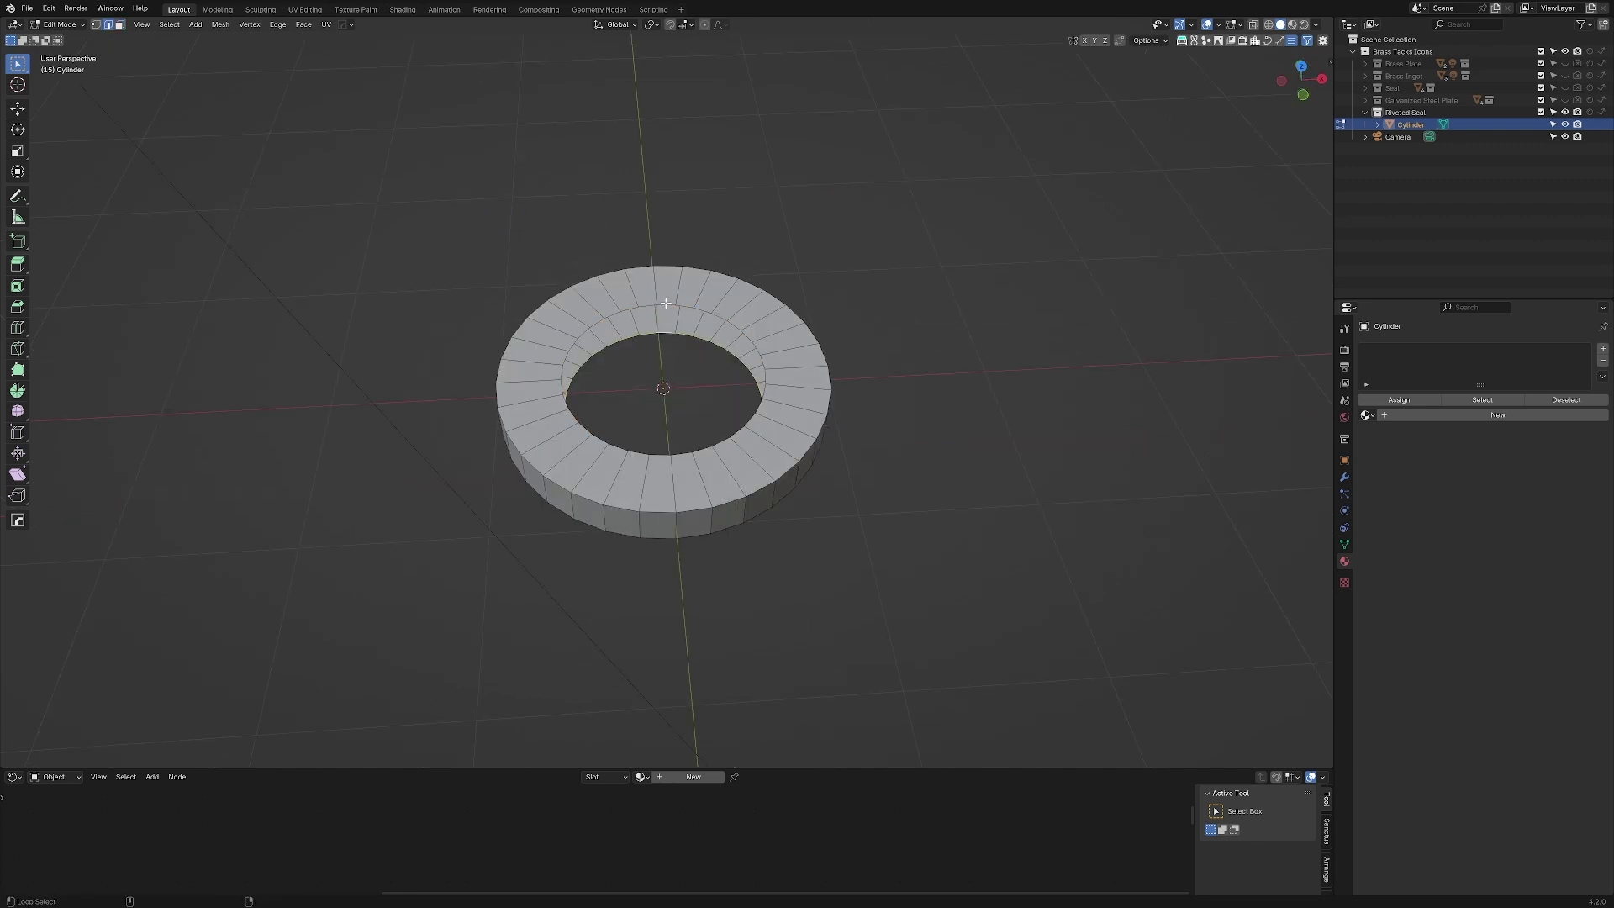
{"action": "left_click", "coordinate": [670, 306], "text": "alt+shift"}
{"action": "right_click", "coordinate": [671, 300]}
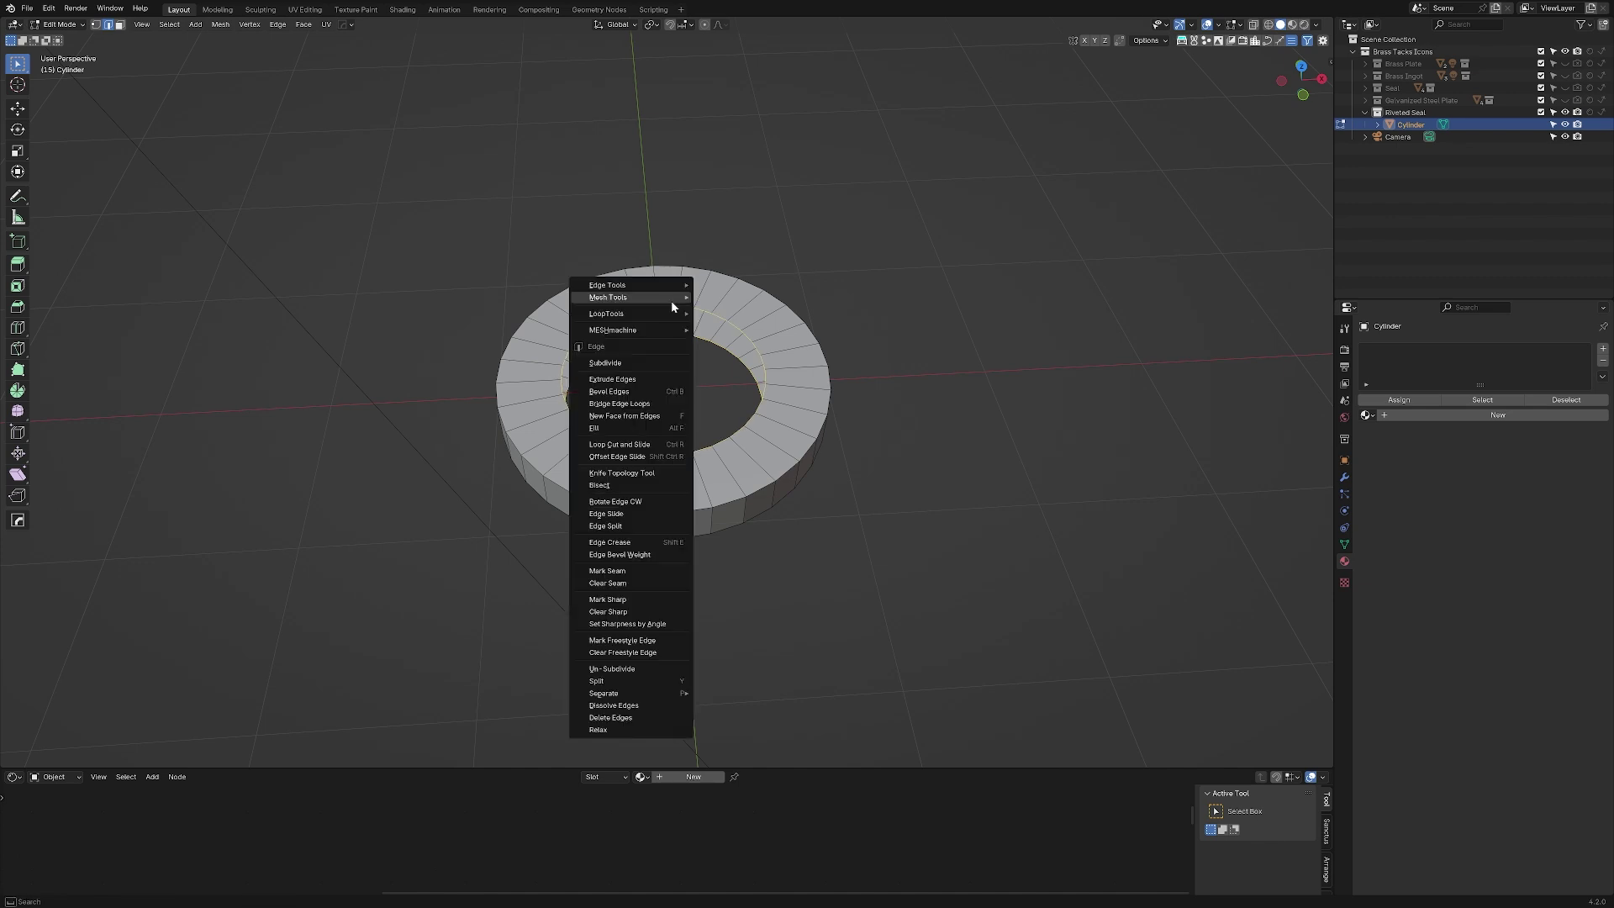
{"action": "left_click", "coordinate": [661, 412]}
{"action": "middle_click_drag", "start_coordinate": [666, 432], "coordinate": [747, 525]}
{"action": "left_click", "coordinate": [747, 525]}
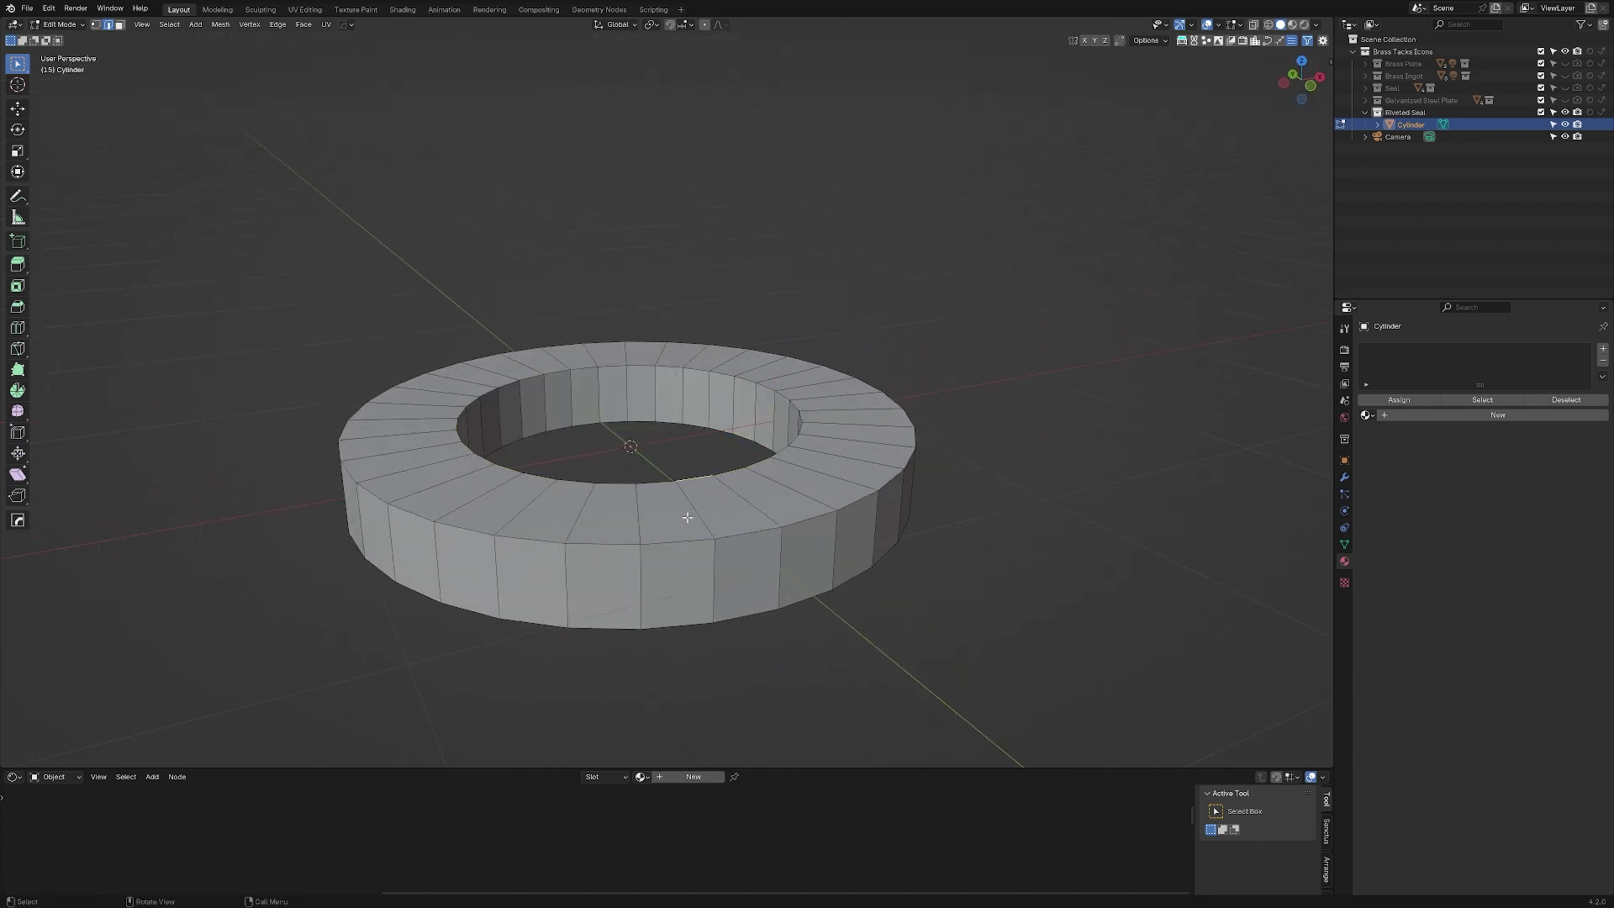
- Return to Object Mode and apply Shade Auto Smooth to the ring with a 30° angle
{"action": "key", "text": "ctrl+Tab"}
{"action": "left_click", "coordinate": [727, 445]}
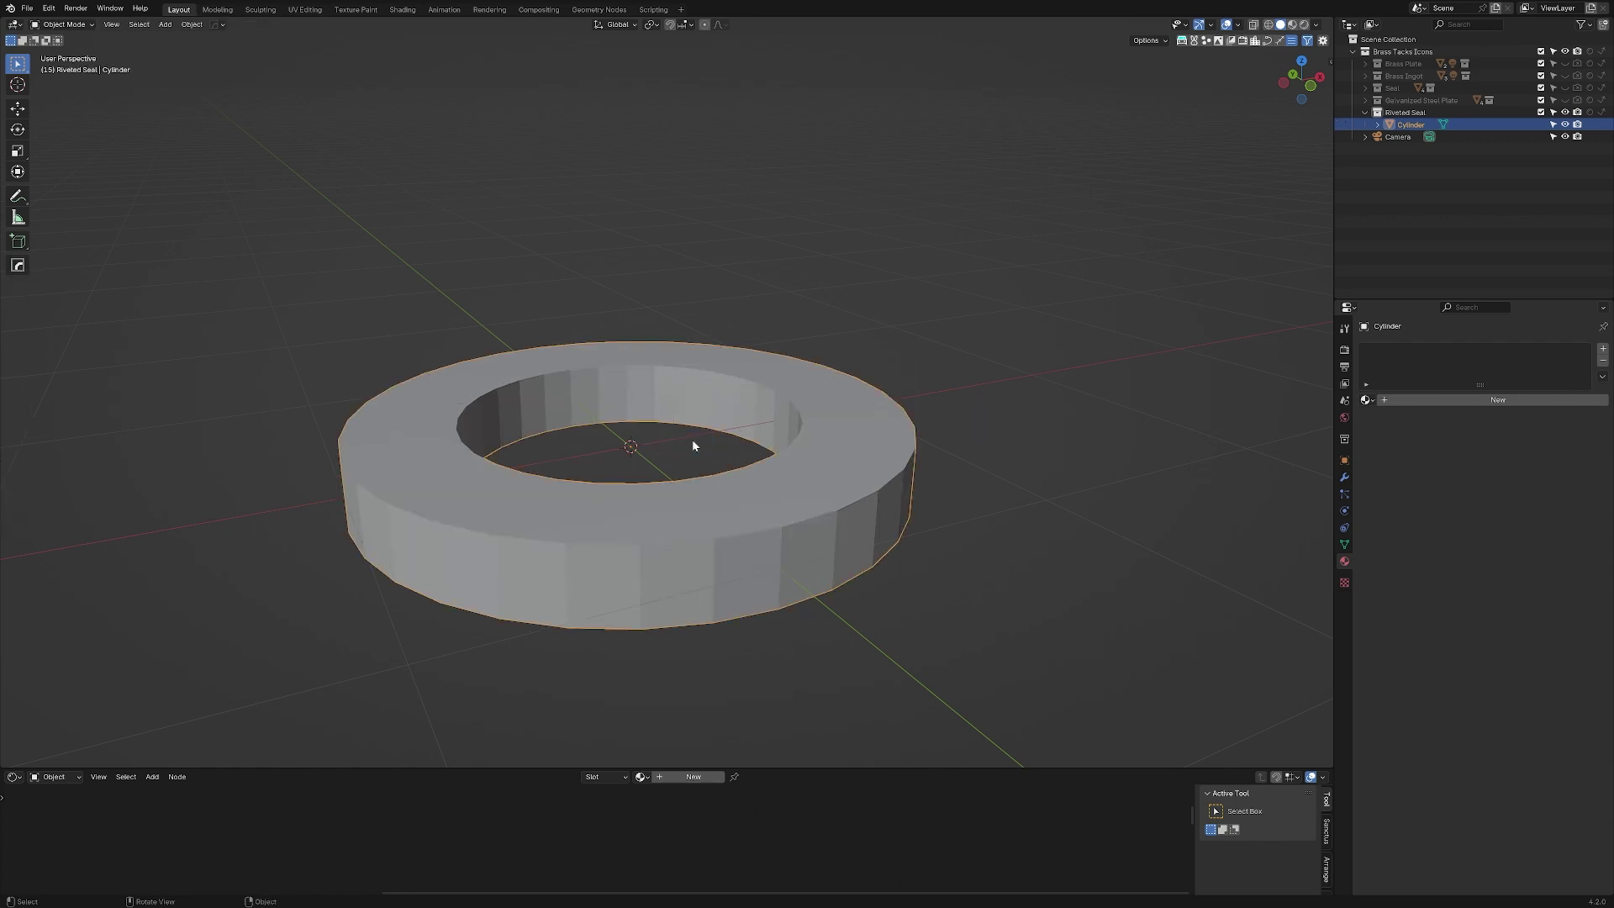
{"action": "middle_click_drag", "start_coordinate": [691, 443], "coordinate": [749, 515]}
{"action": "right_click", "coordinate": [749, 514]}
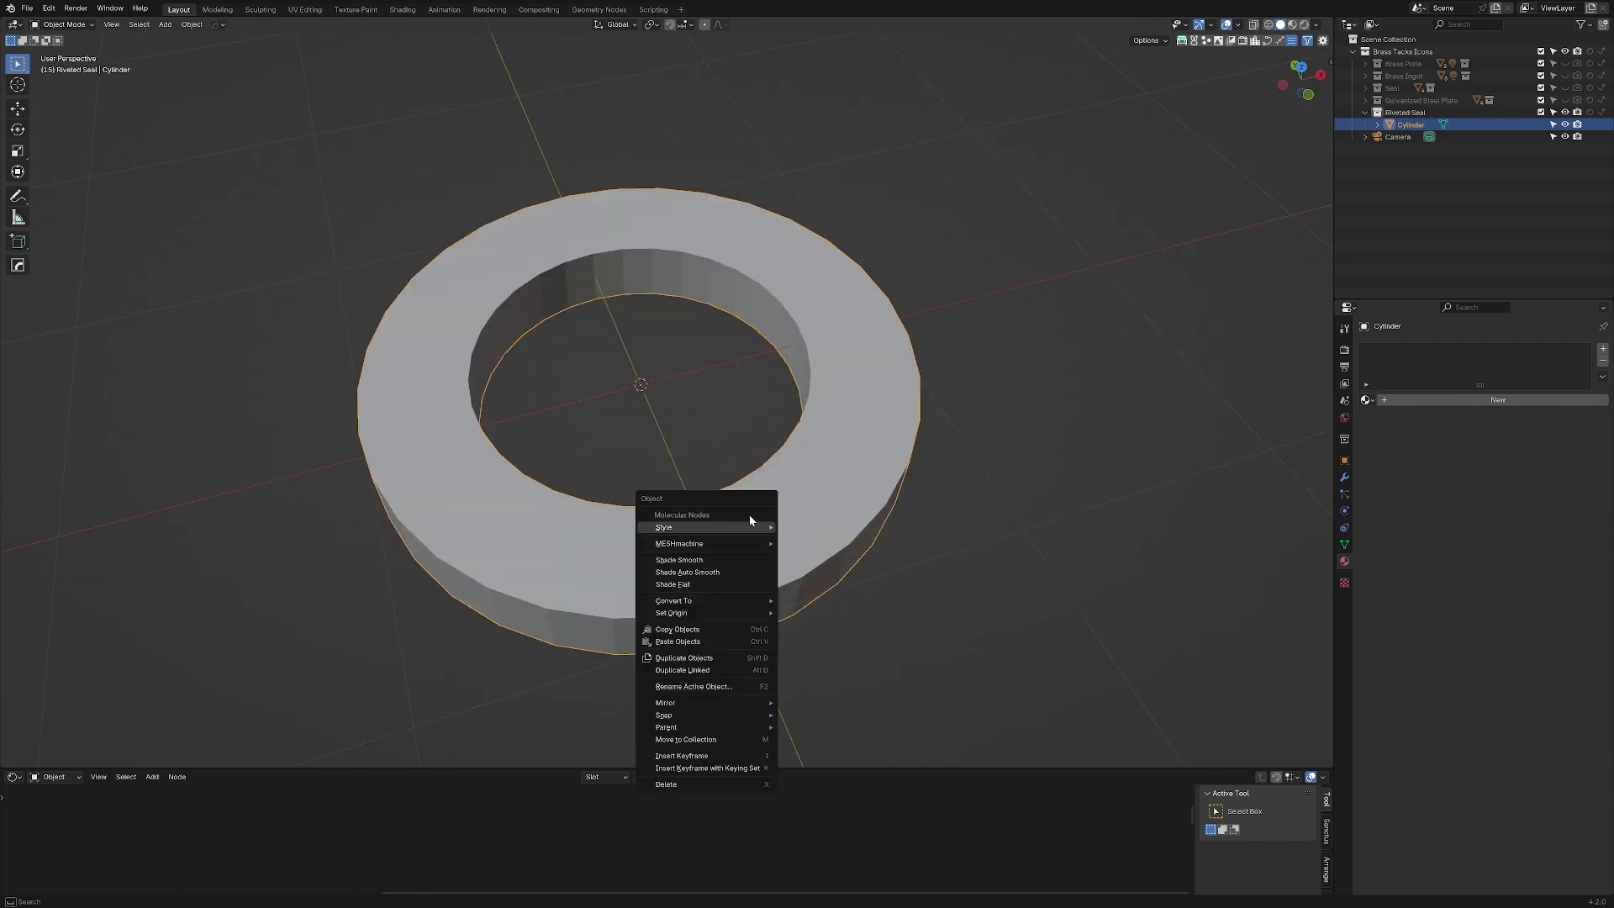
{"action": "left_click", "coordinate": [733, 573]}
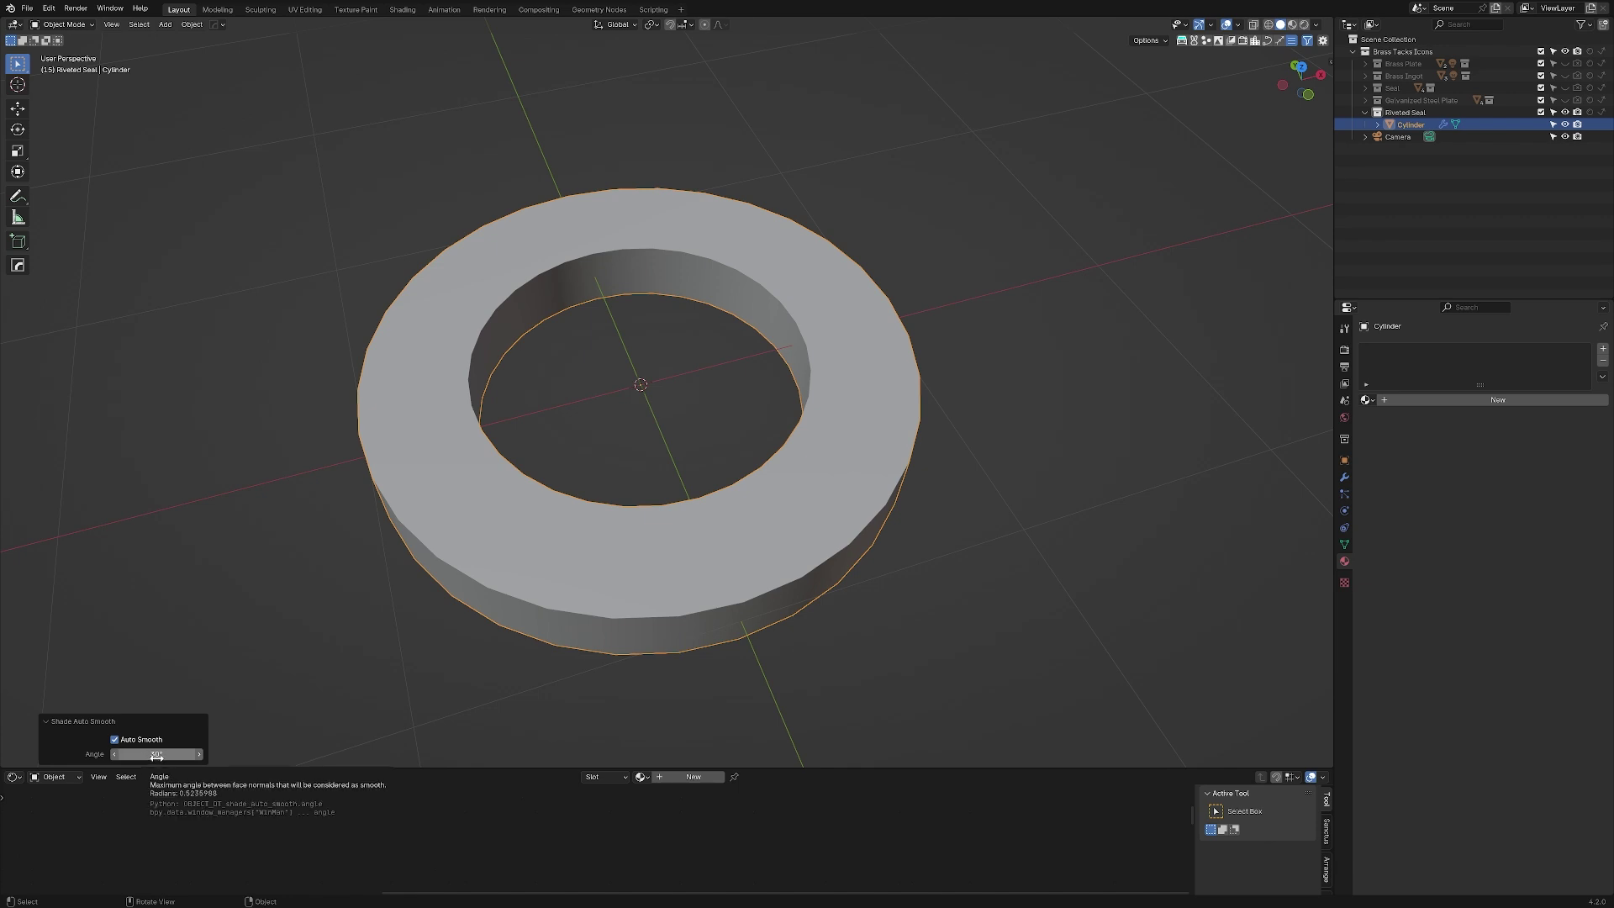
{"action": "middle_click_drag", "start_coordinate": [546, 664], "coordinate": [645, 522]}
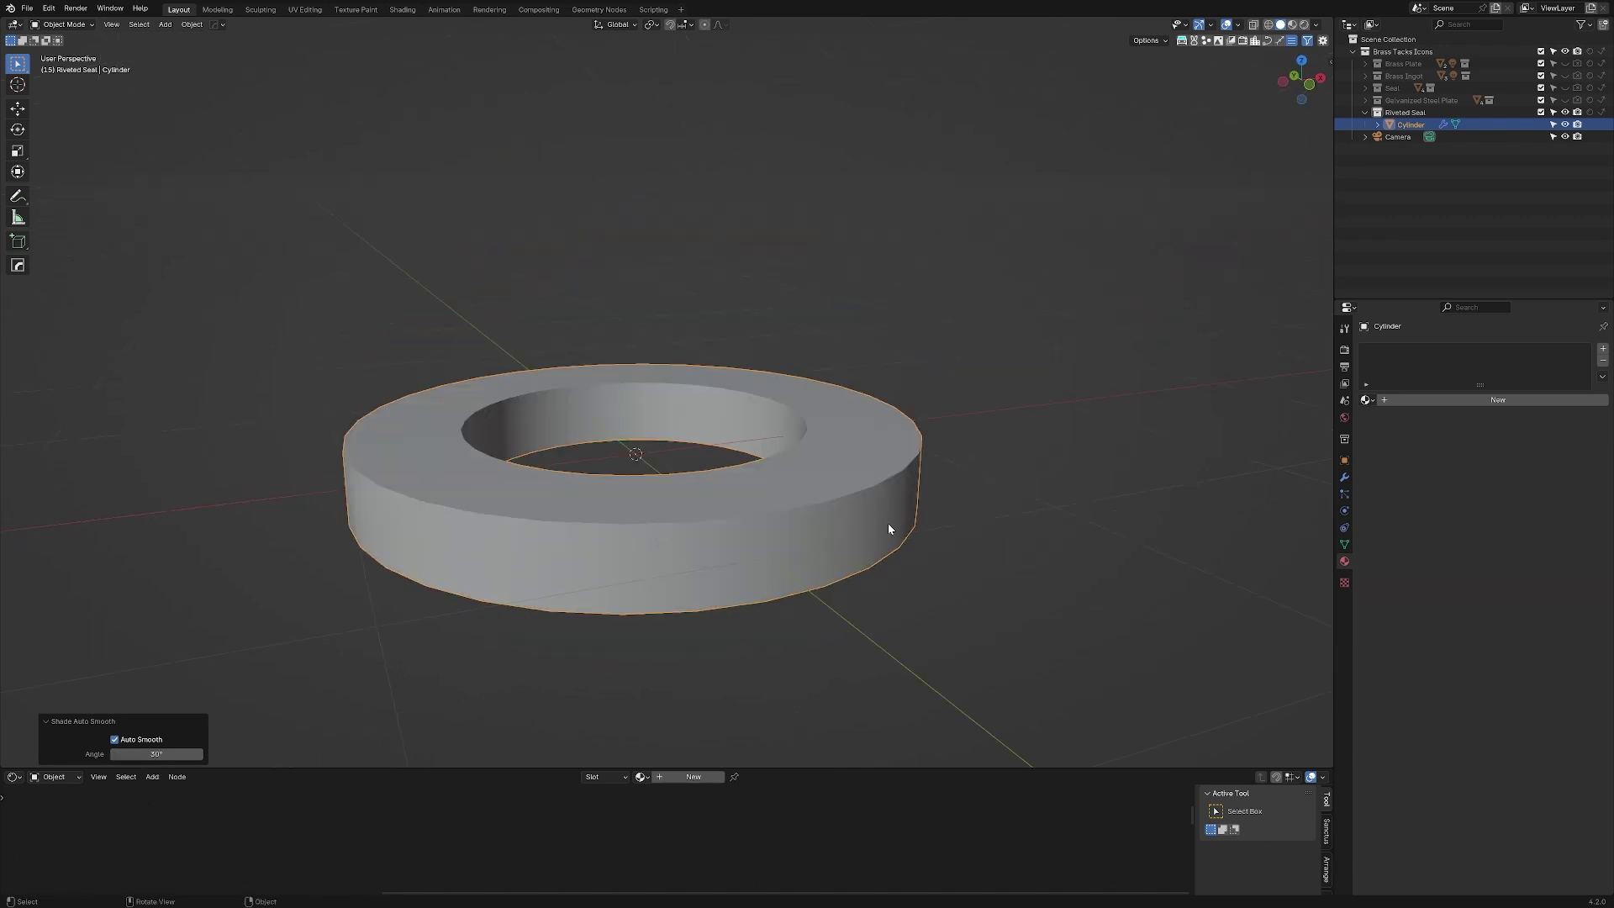
{"action": "middle_click_drag", "start_coordinate": [451, 530], "coordinate": [1008, 523]}
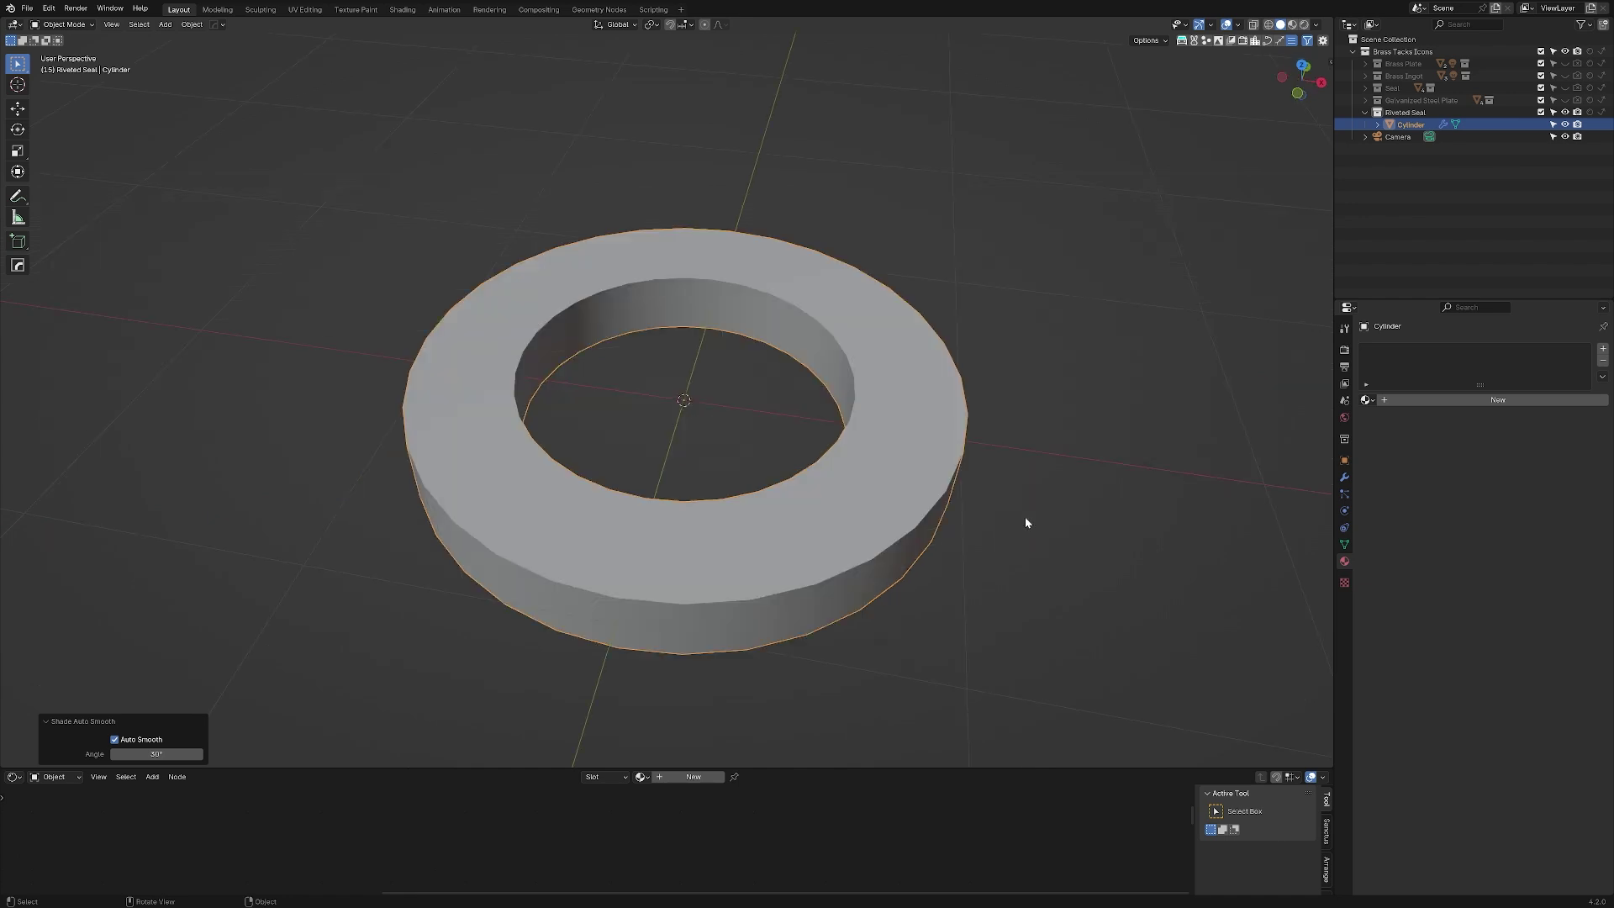
- Try an angle of 91° in the ring's Smooth by Angle modifier
{"action": "left_click", "coordinate": [1343, 477]}
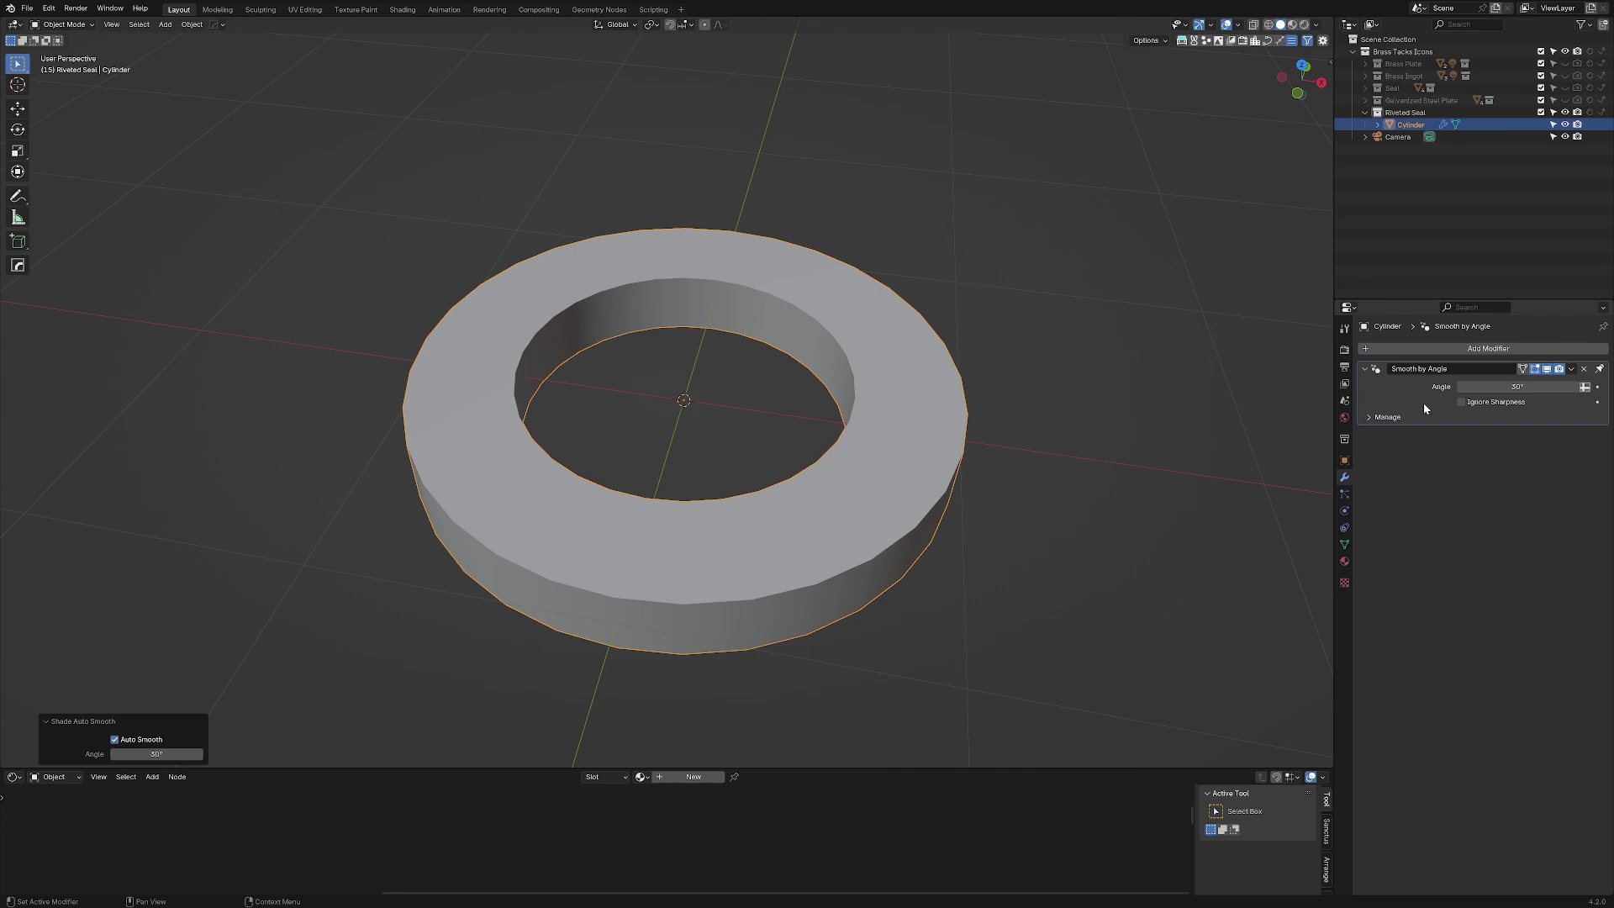
{"action": "left_click", "coordinate": [1447, 407]}
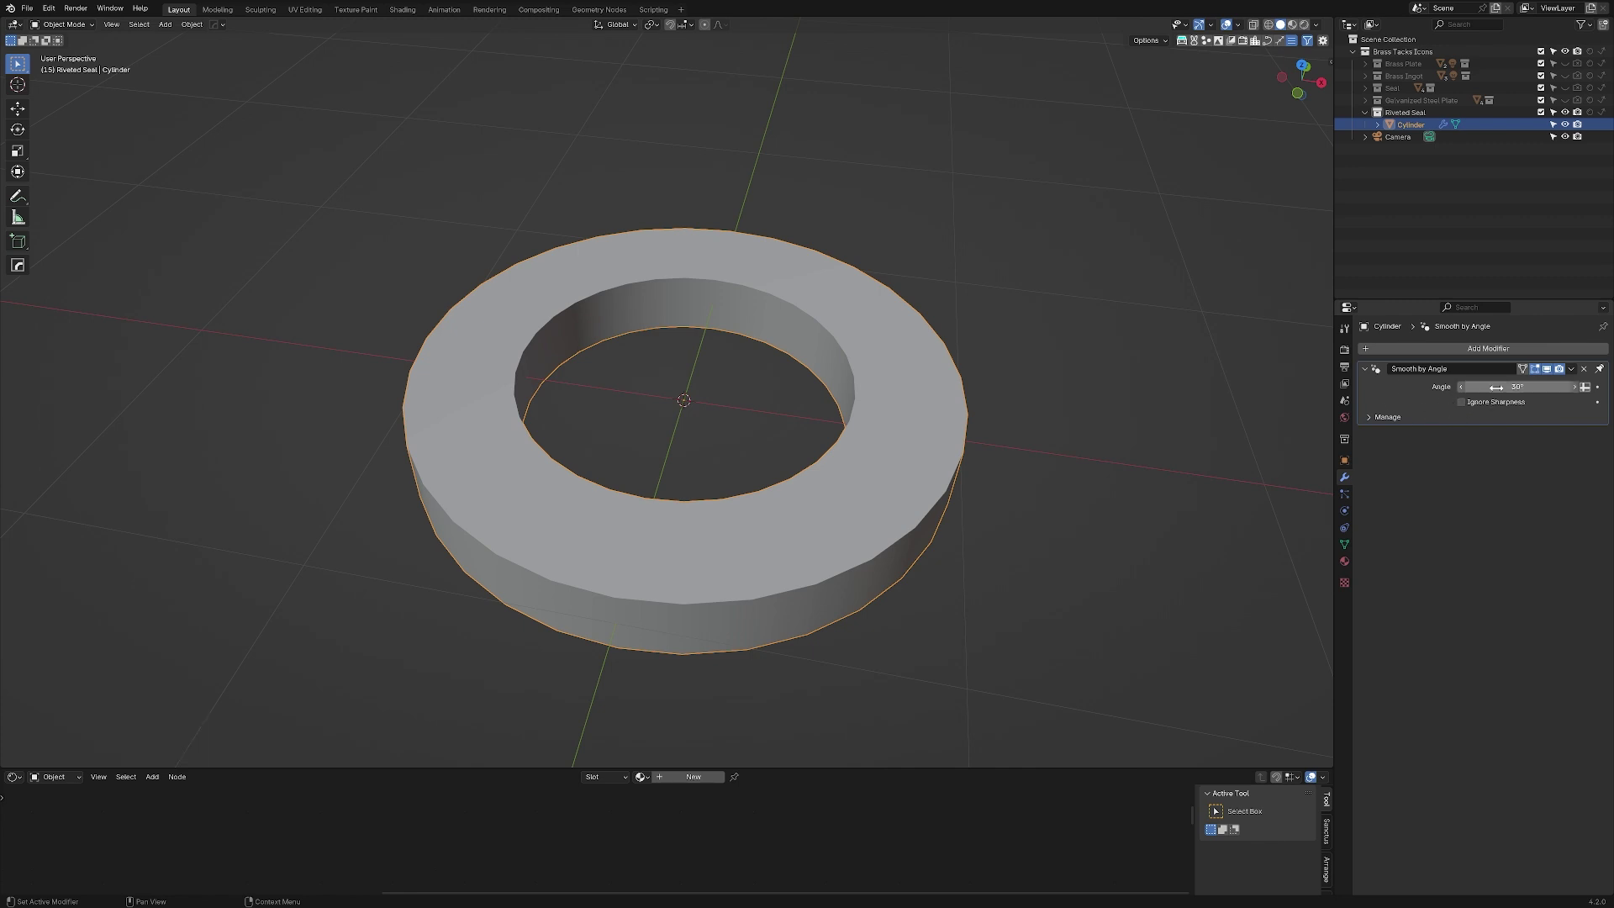
{"action": "left_click", "coordinate": [1496, 387]}
{"action": "type", "text": "91"}
{"action": "key", "text": "Return"}
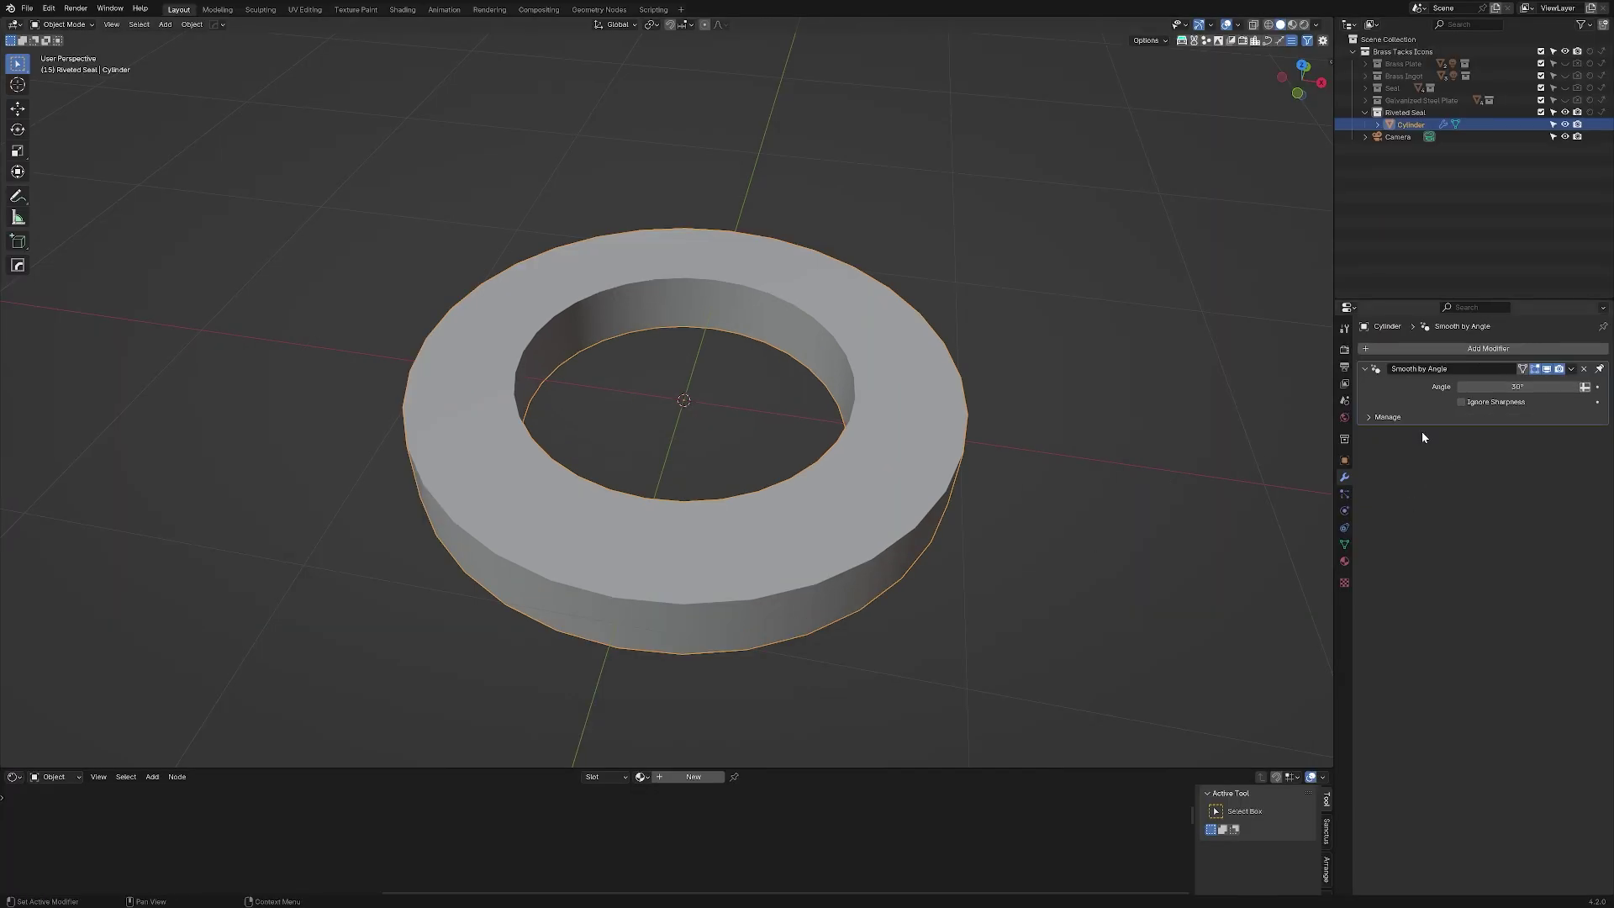
- Add a Bevel modifier to the ring and set its amount to 0.035 m
{"action": "left_click", "coordinate": [1419, 350]}
{"action": "type", "text": "bevel"}
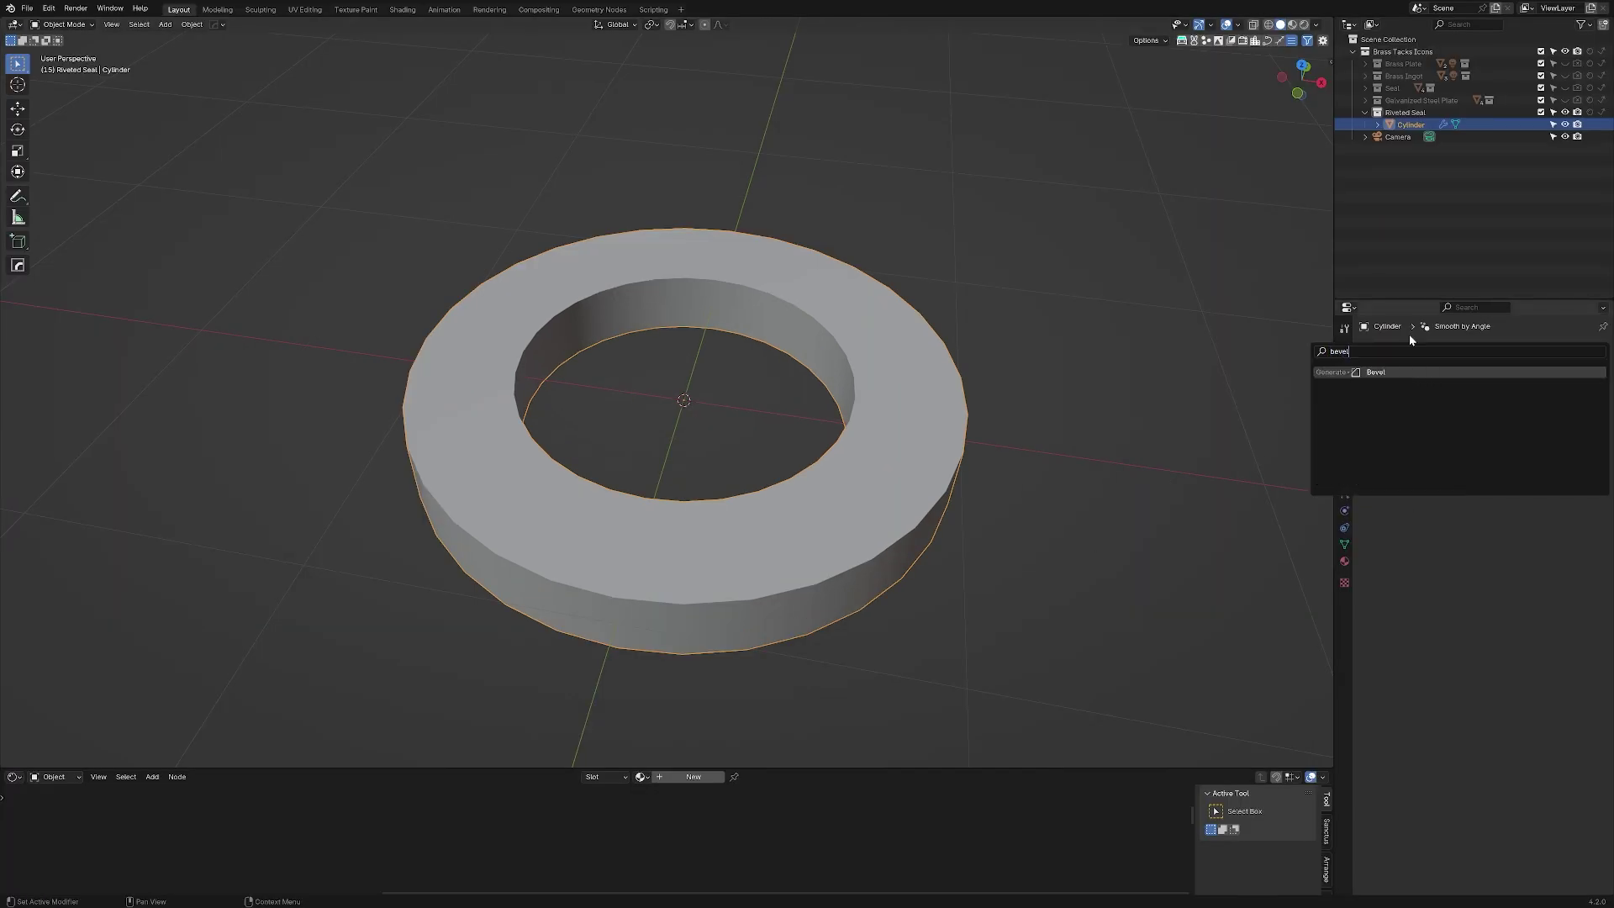
{"action": "key", "text": "Return"}
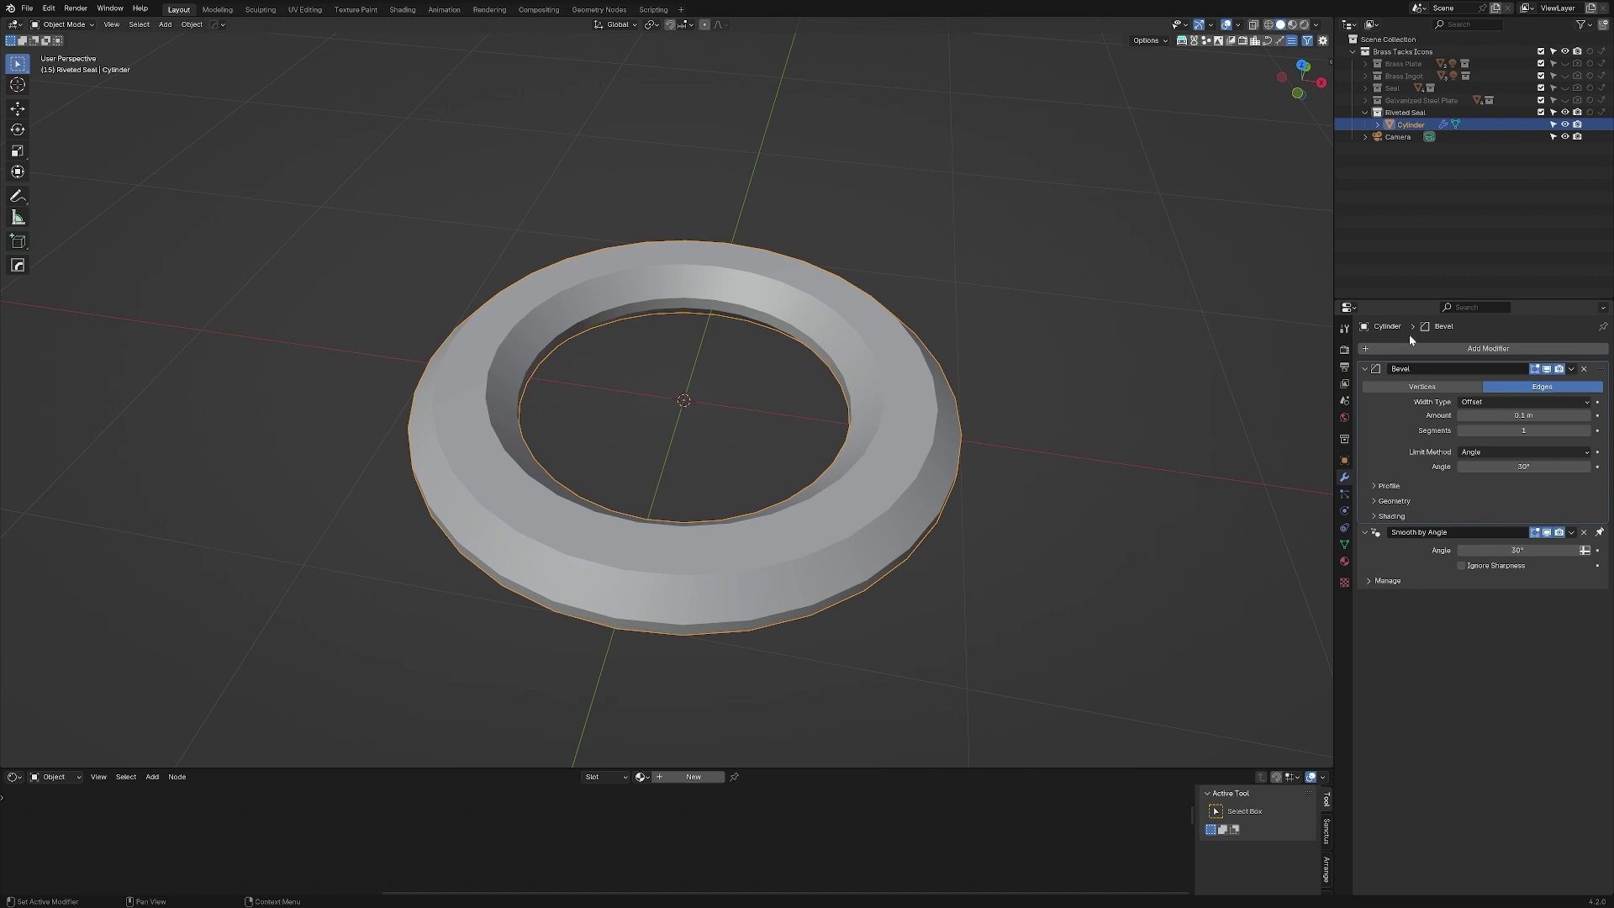
{"action": "double_click", "coordinate": [1520, 416]}
{"action": "type", "text": "0.035"}
{"action": "key", "text": "Return"}
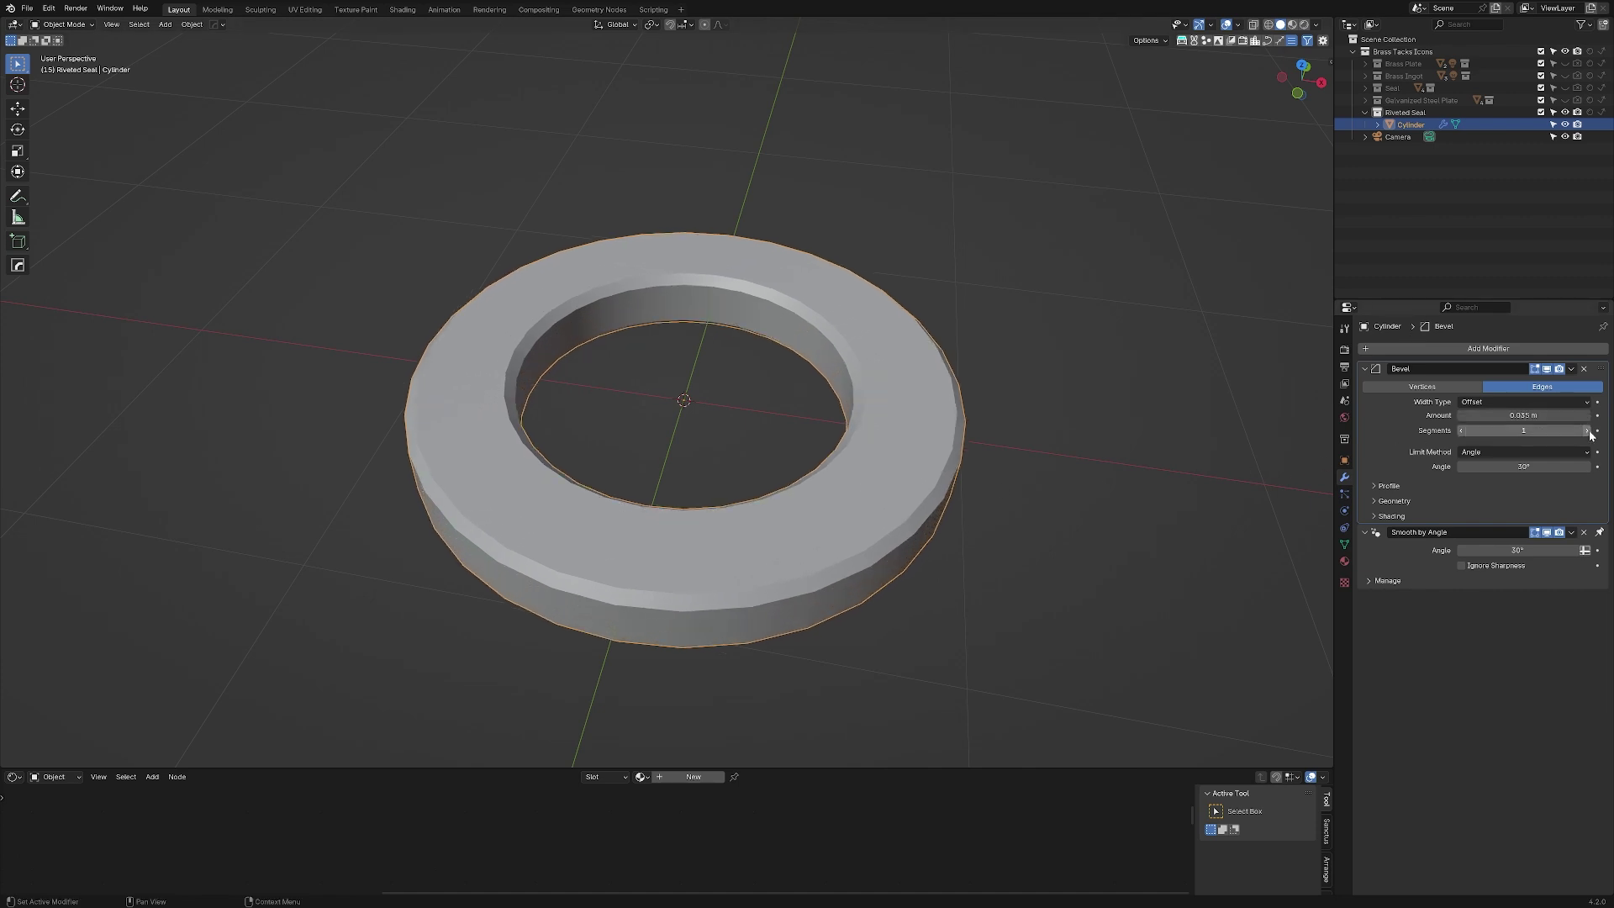
- Raise the Bevel modifier's segments to 5
{"action": "left_click", "coordinate": [1587, 431]}
{"action": "left_click", "coordinate": [1588, 431]}
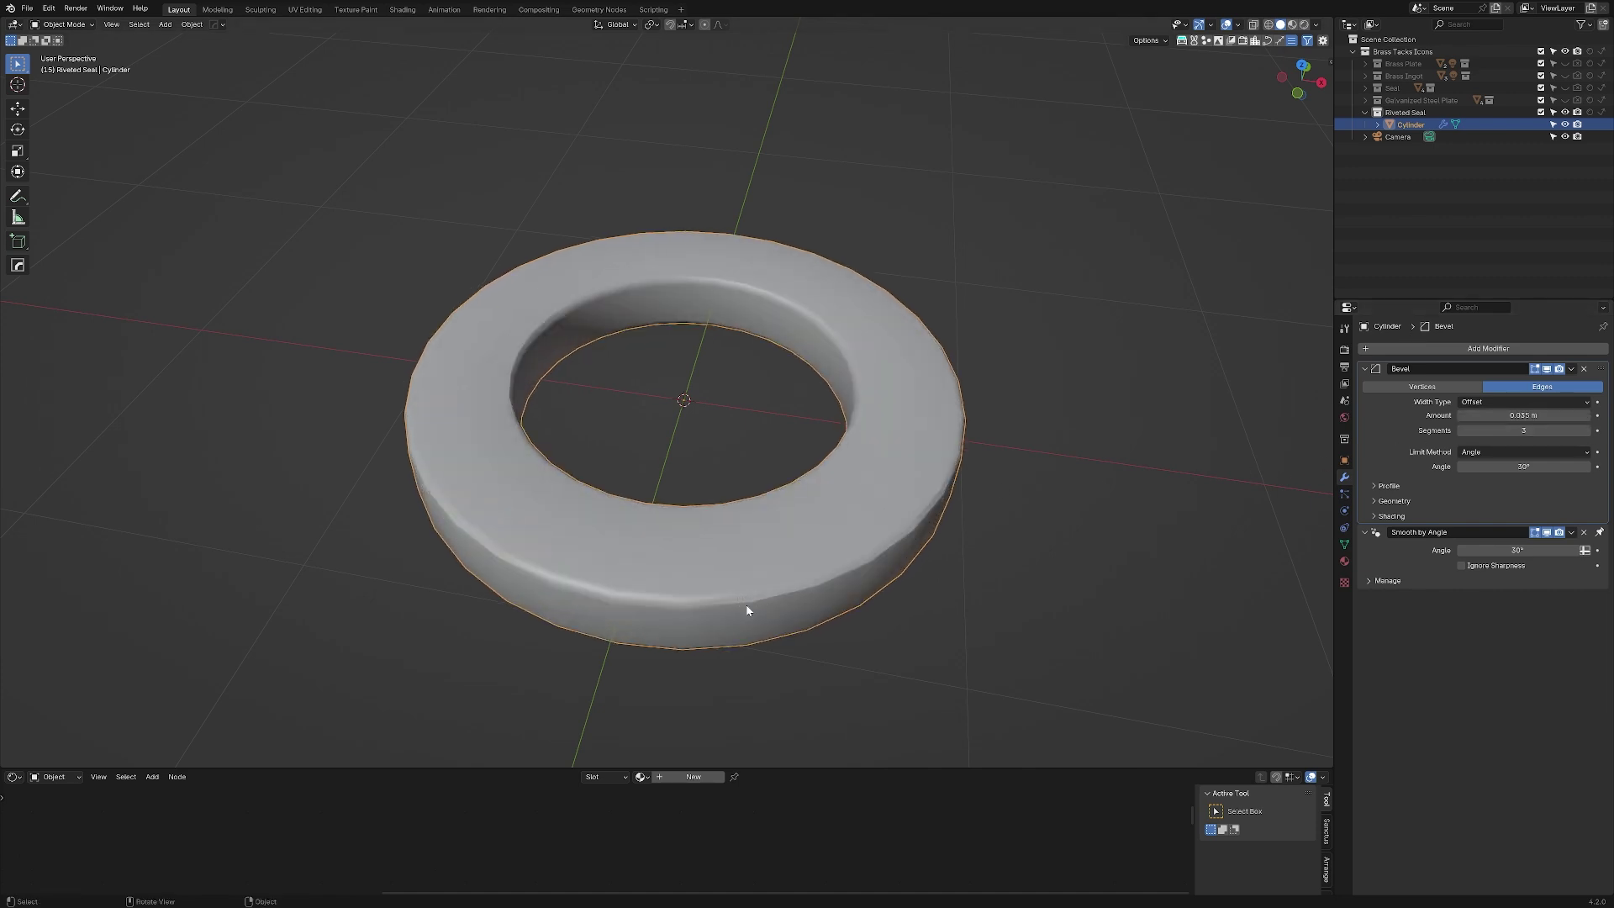
{"action": "left_click", "coordinate": [1587, 431]}
{"action": "left_click", "coordinate": [1588, 431]}
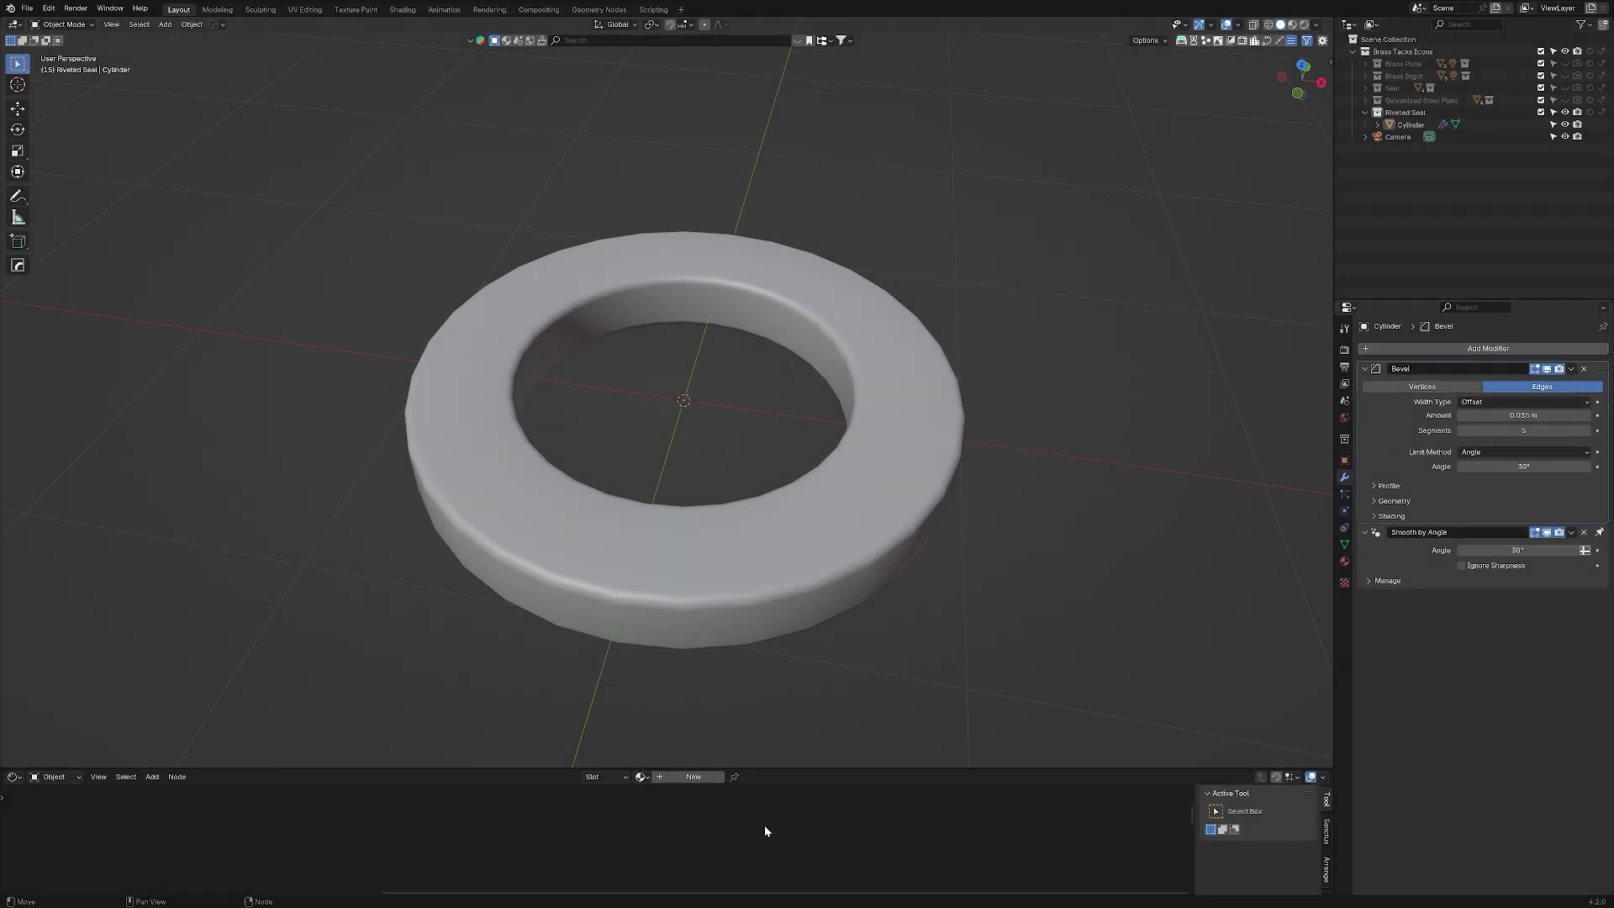
- Turn the lower area into an enlarged Geometry Node Editor and create a new geometry node tree for the ring
{"action": "left_click", "coordinate": [1390, 351]}
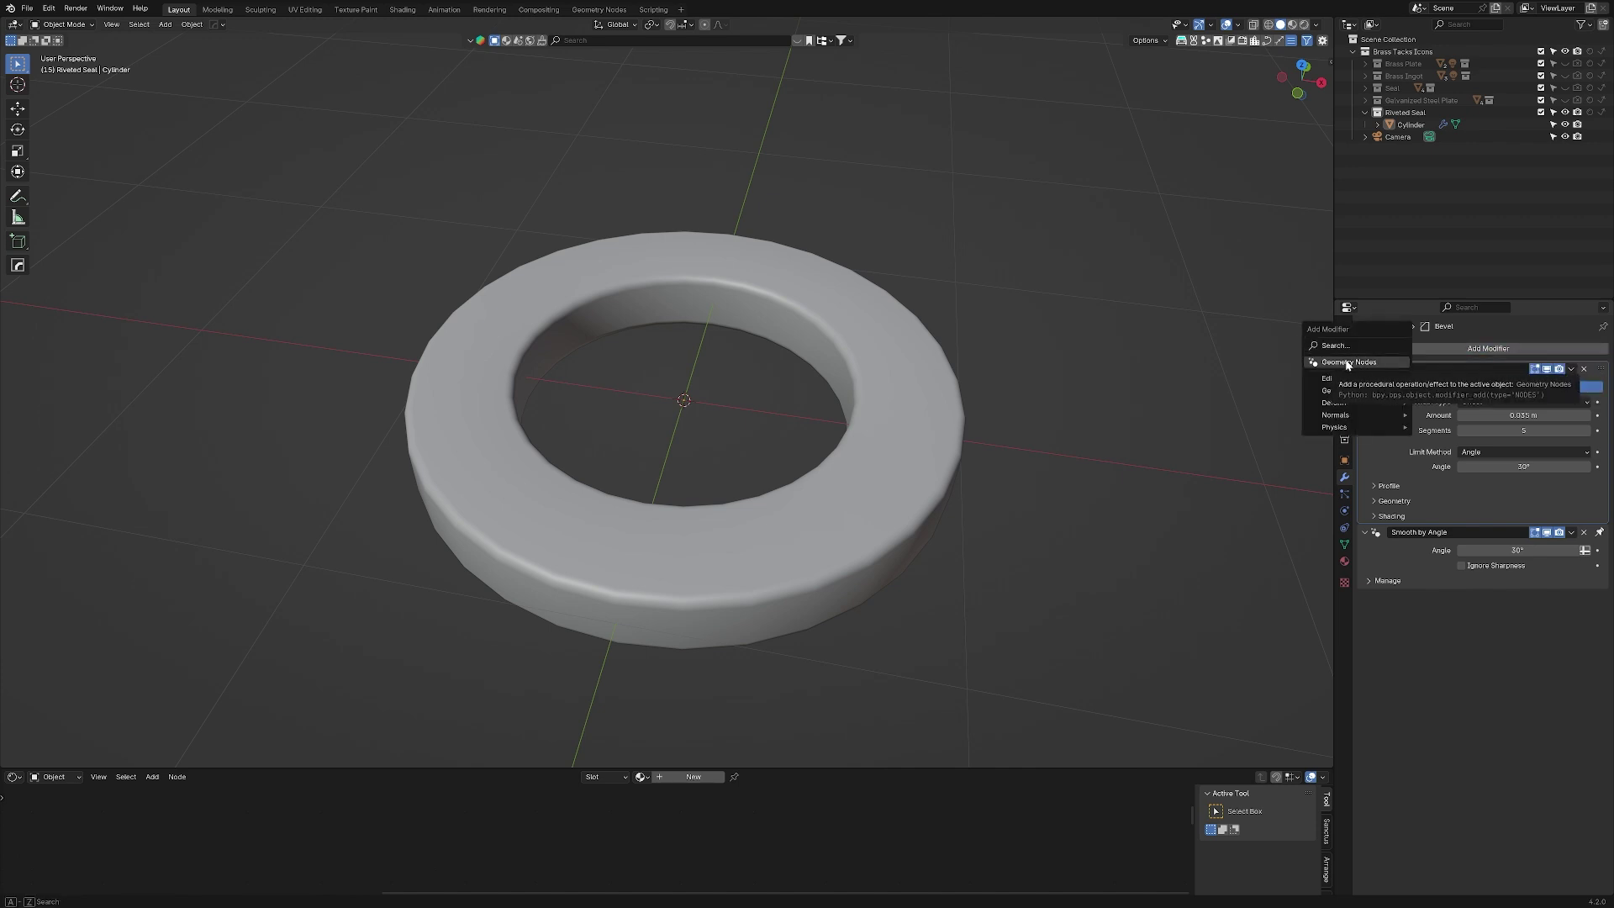
{"action": "left_click", "coordinate": [13, 780]}
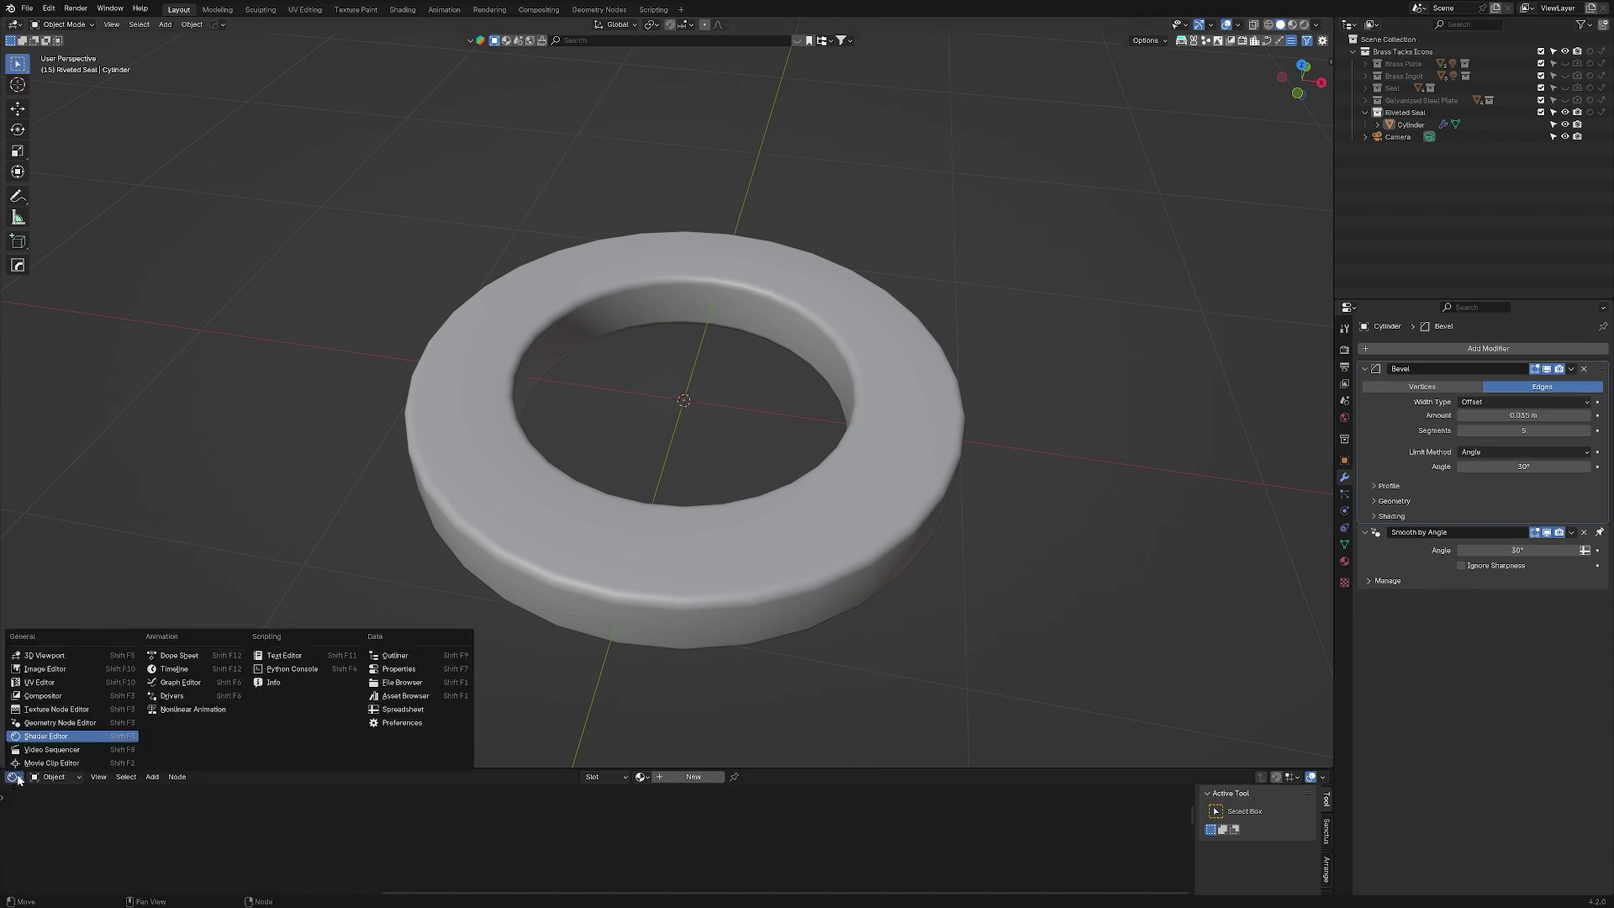
{"action": "left_click", "coordinate": [46, 723]}
{"action": "left_click_drag", "start_coordinate": [753, 768], "coordinate": [765, 329]}
{"action": "scroll", "coordinate": [674, 195], "scroll_direction": "down", "scroll_amount": 3}
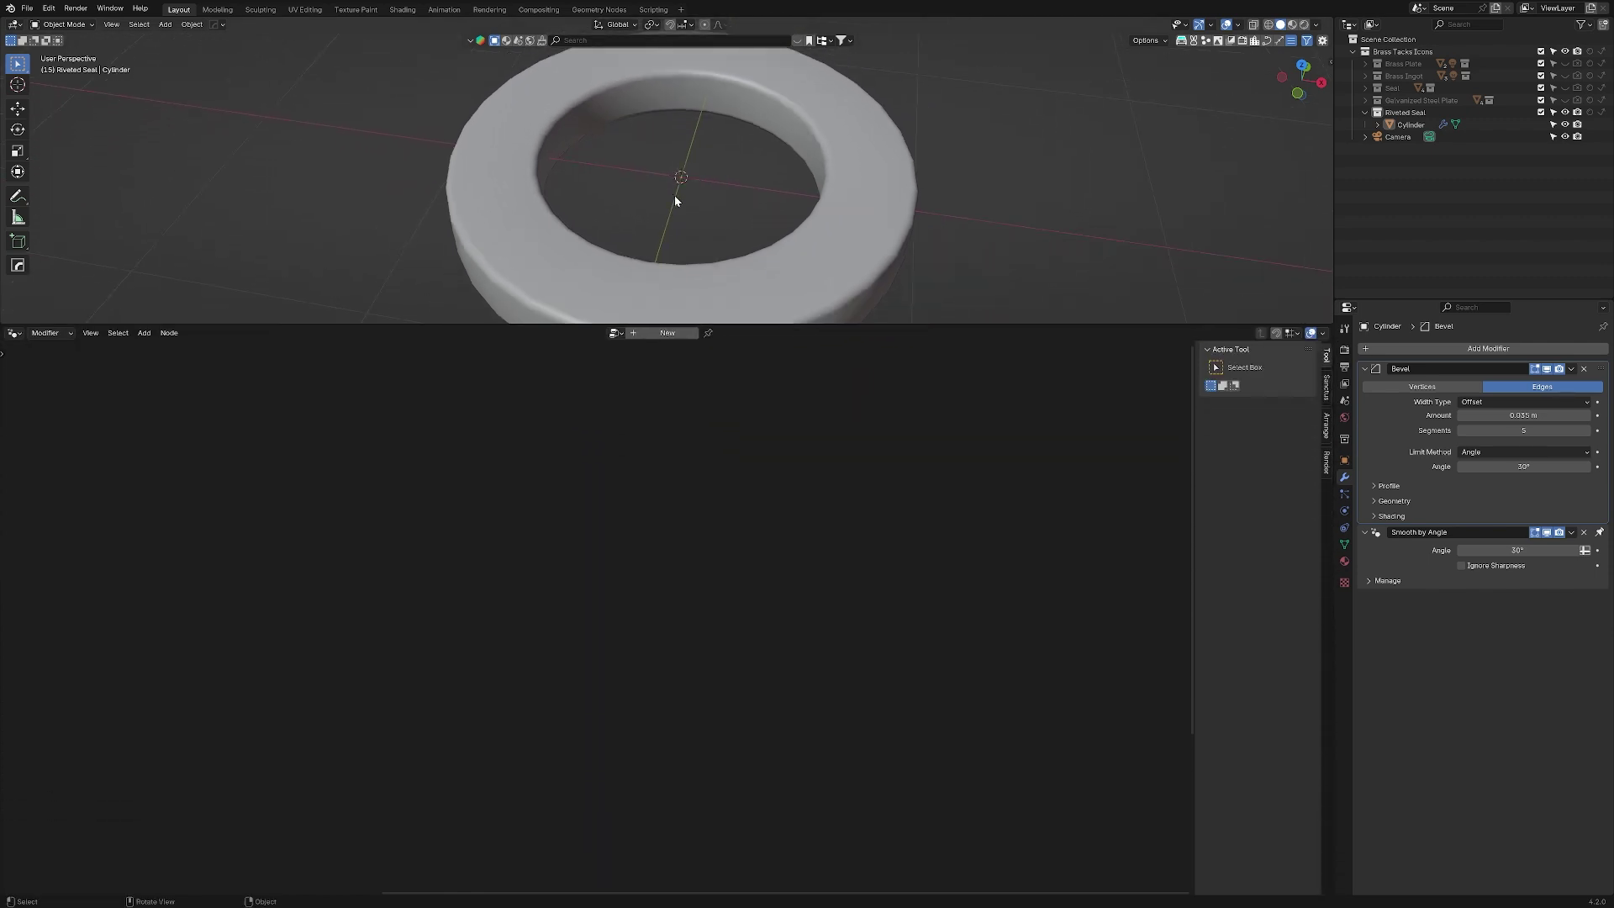
{"action": "left_click", "coordinate": [663, 332]}
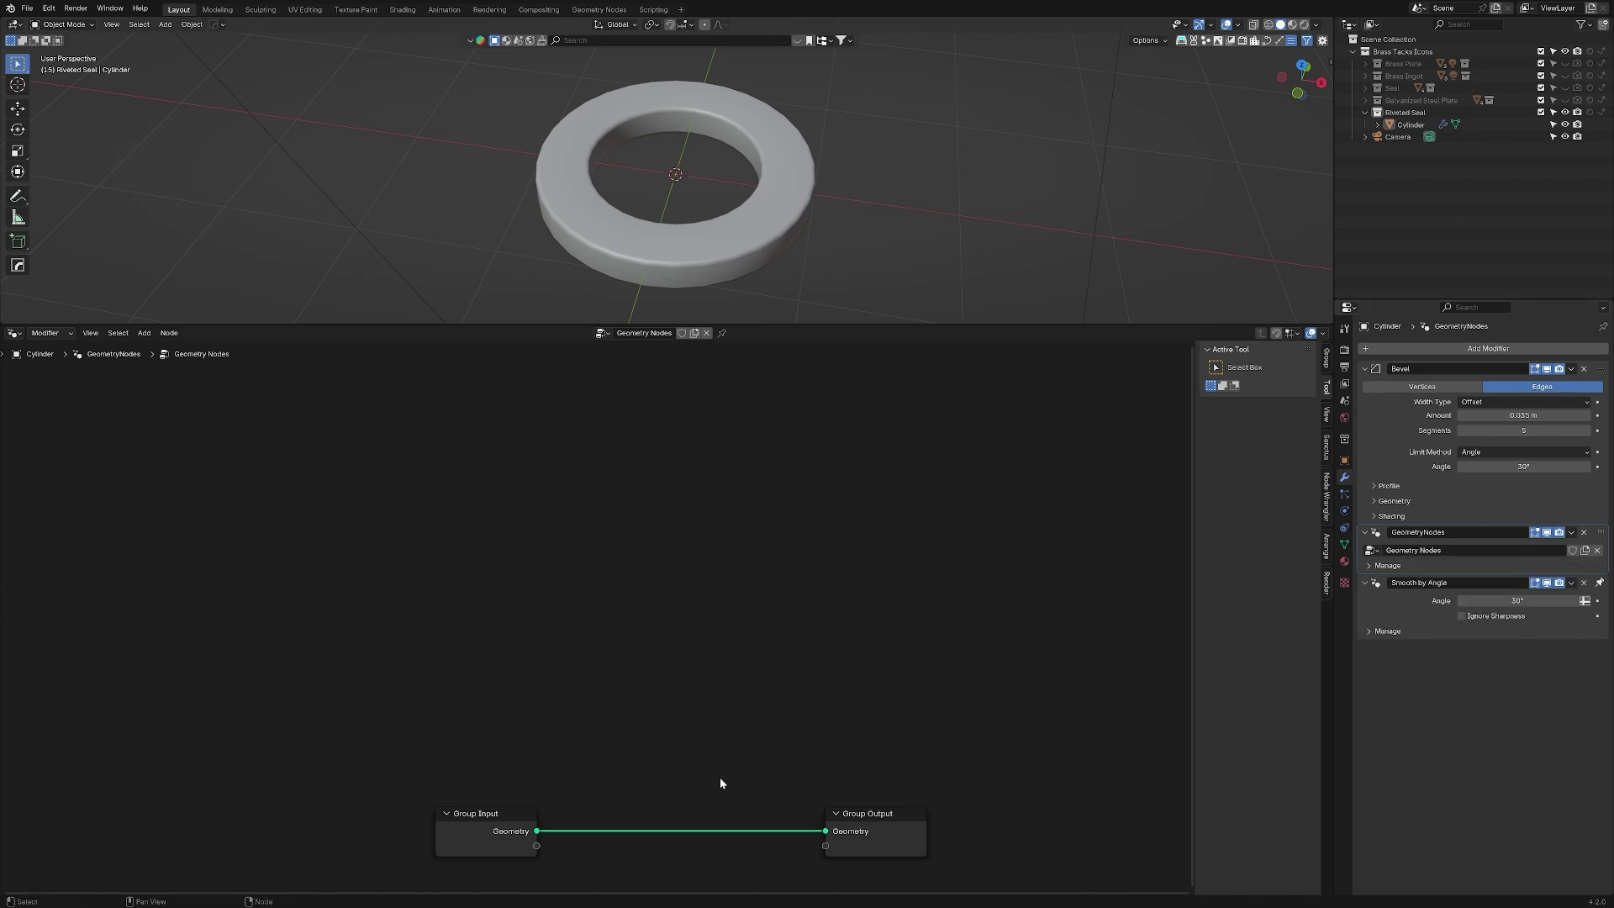
{"action": "middle_click_drag", "start_coordinate": [703, 811], "coordinate": [607, 613]}
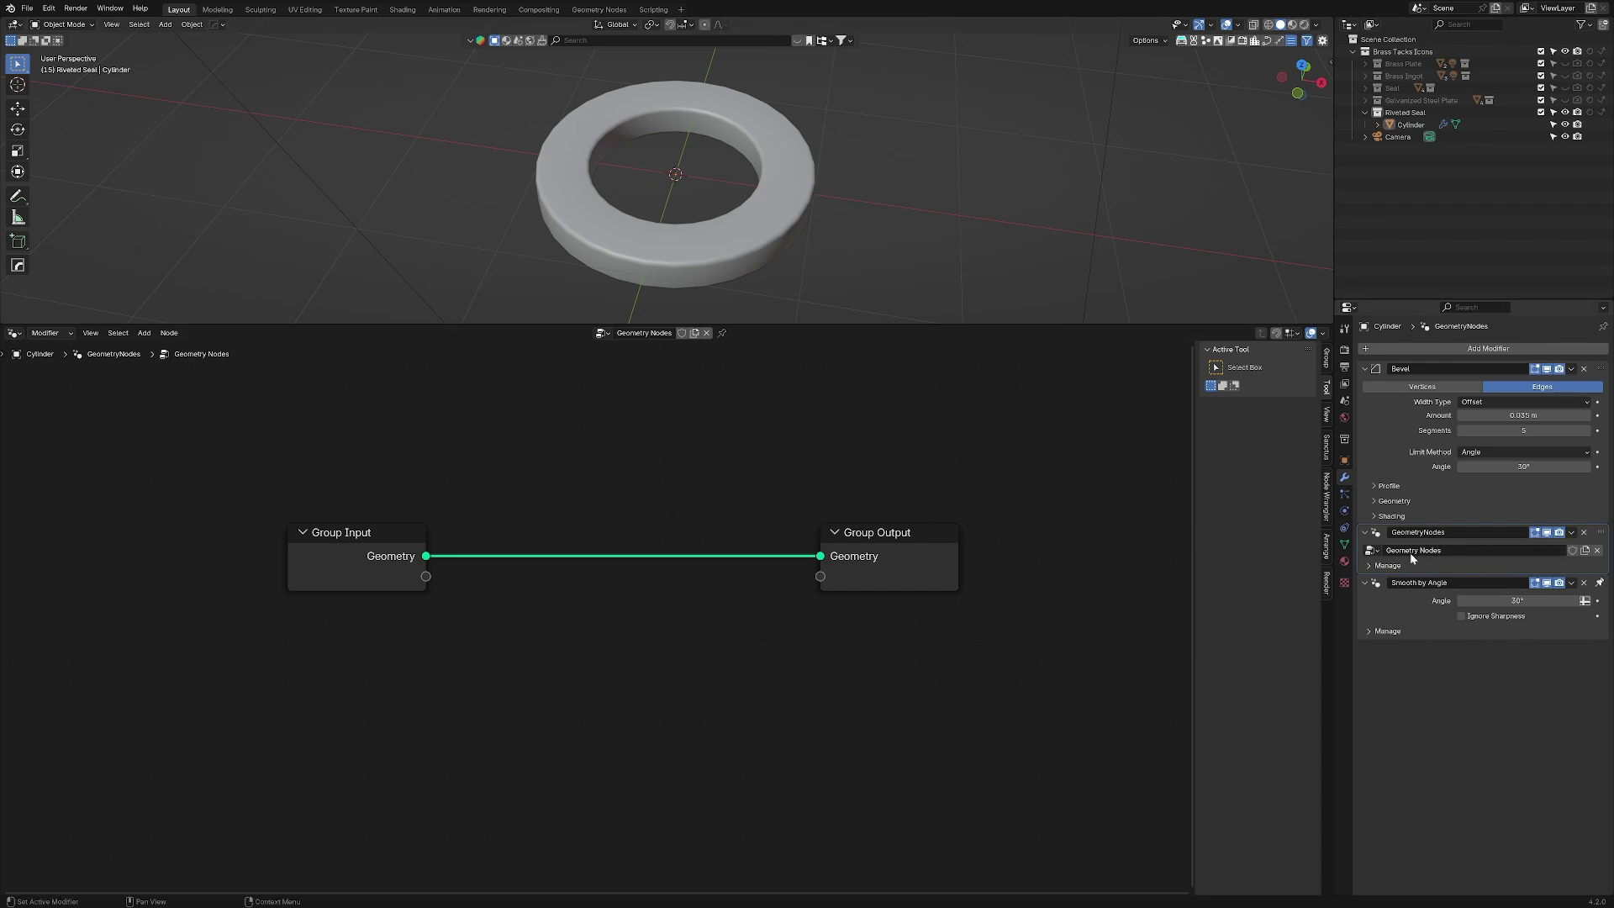
- Compare what the node editor displays for the ring's Bevel, Geometry Nodes and Smooth by Angle modifiers
{"action": "left_click", "coordinate": [1588, 487]}
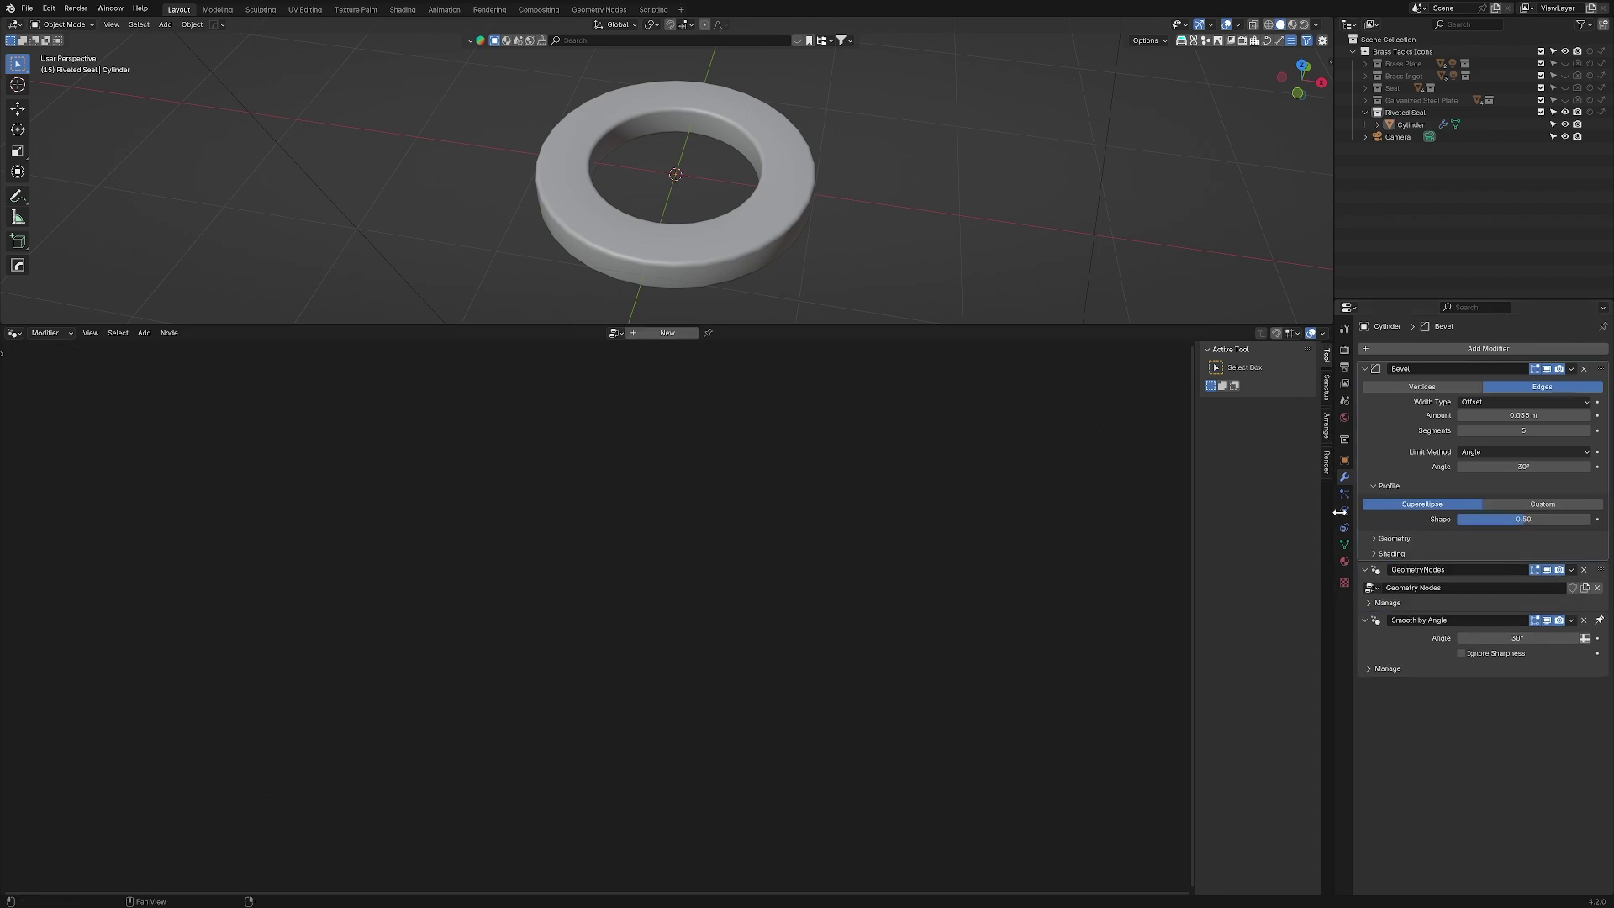
{"action": "left_click", "coordinate": [1602, 575]}
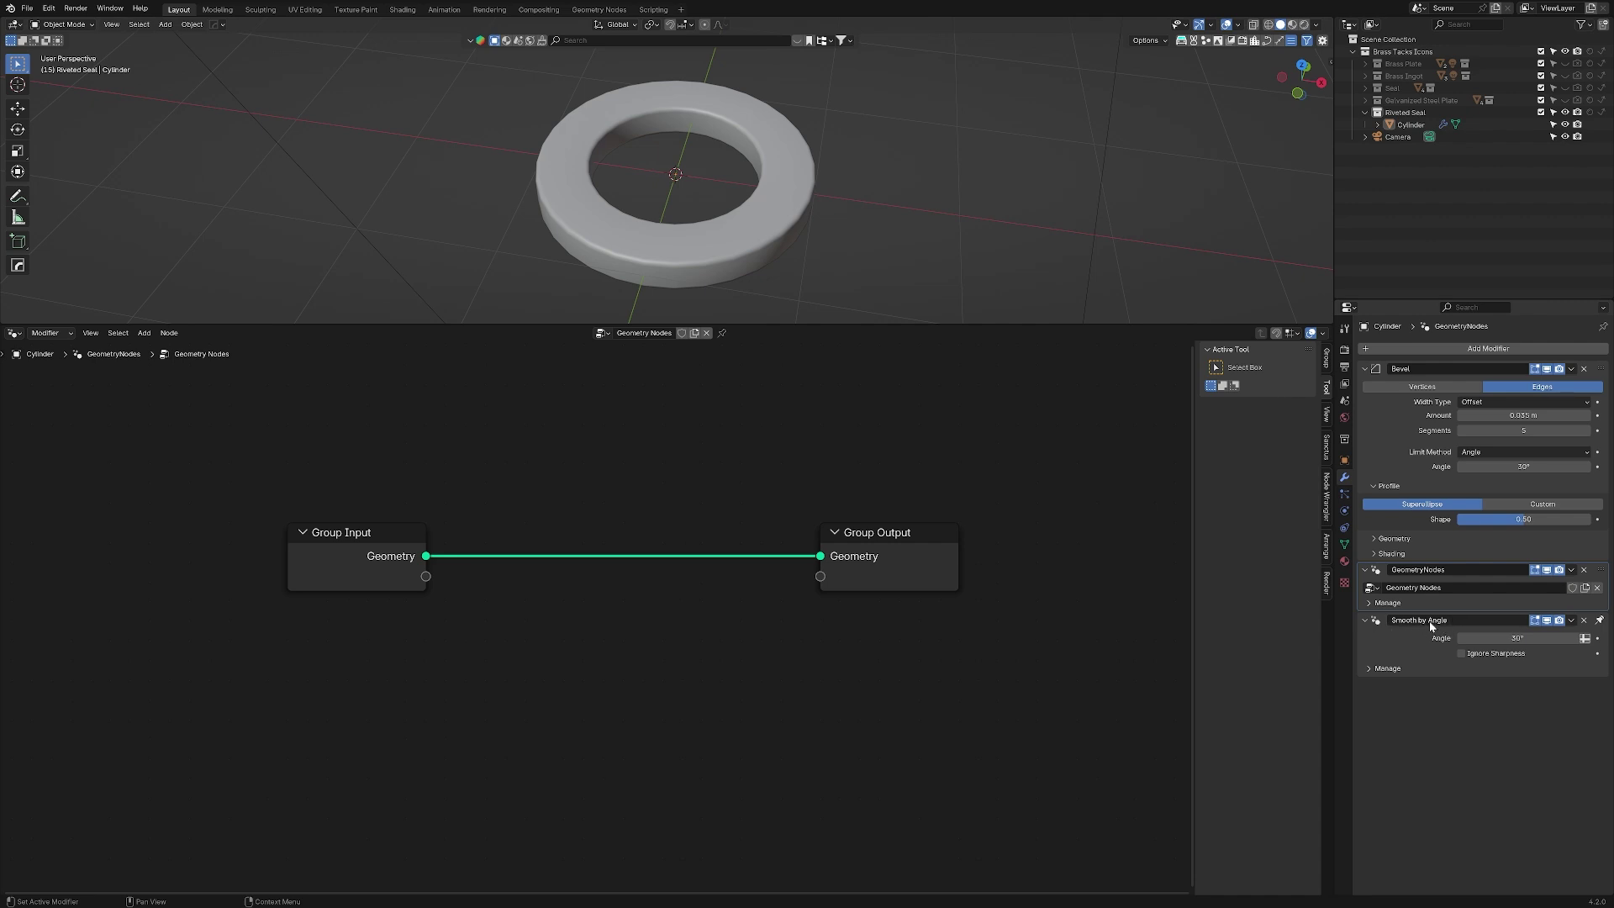
{"action": "left_click", "coordinate": [1368, 642]}
{"action": "key", "text": "Home"}
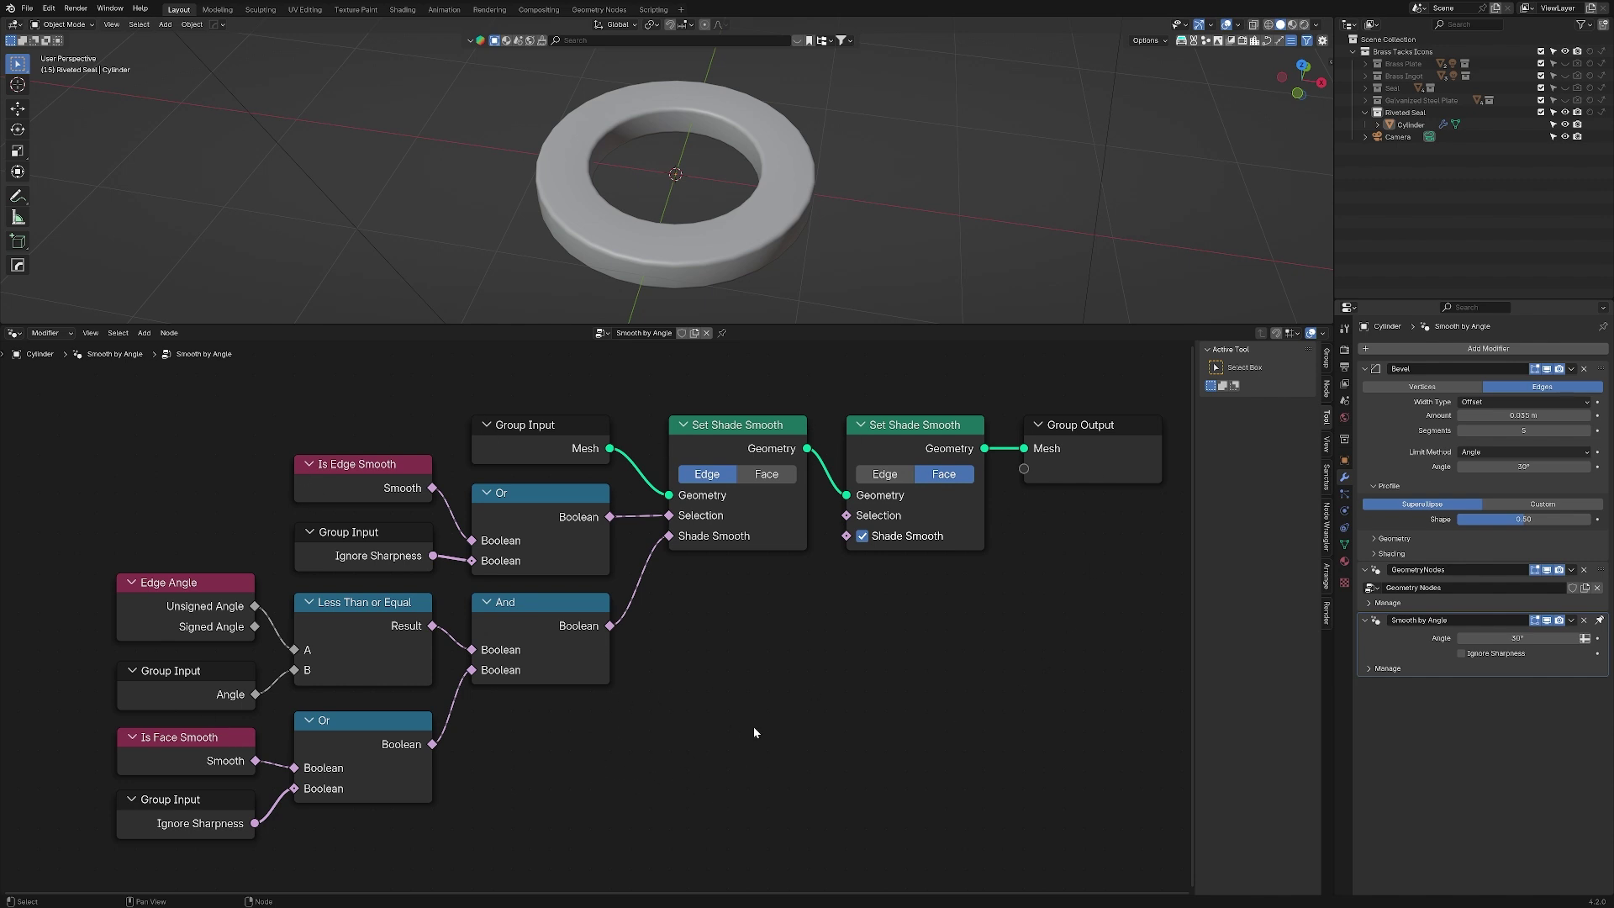
{"action": "left_click", "coordinate": [1601, 569]}
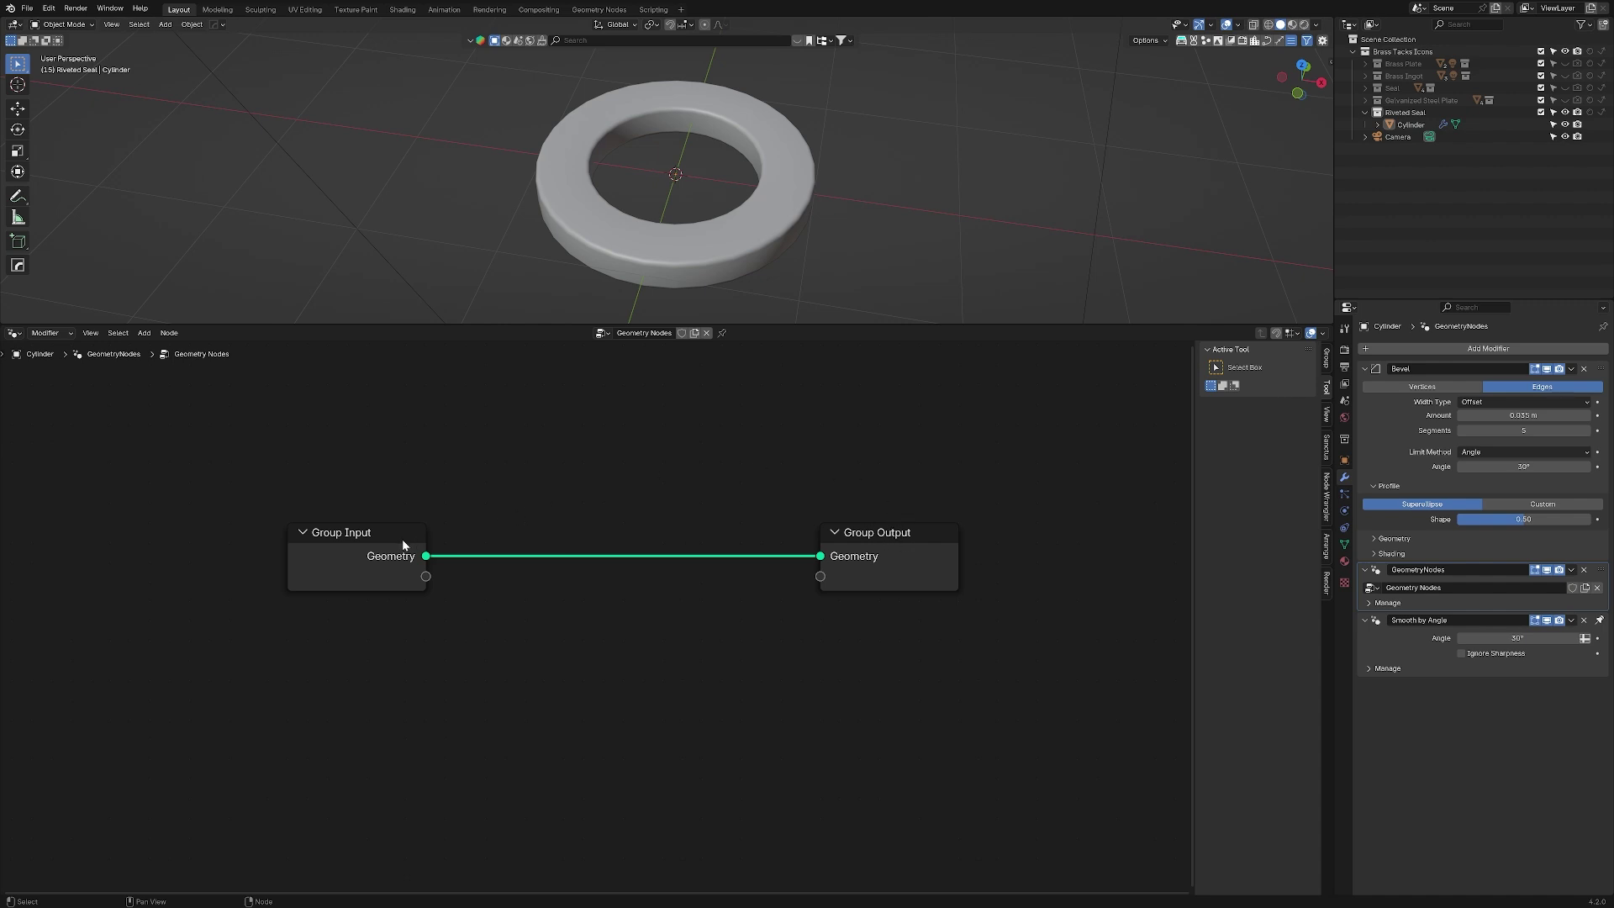
- Detach and reconnect the Group Input to Group Output geometry link, and view the Galvanized Steel shader nodes for comparison
{"action": "mouse_move", "coordinate": [824, 561]}
{"action": "left_click_drag", "start_coordinate": [820, 555], "coordinate": [654, 575]}
{"action": "left_click_drag", "start_coordinate": [427, 555], "coordinate": [821, 556]}
{"action": "key", "text": "shift+F3"}
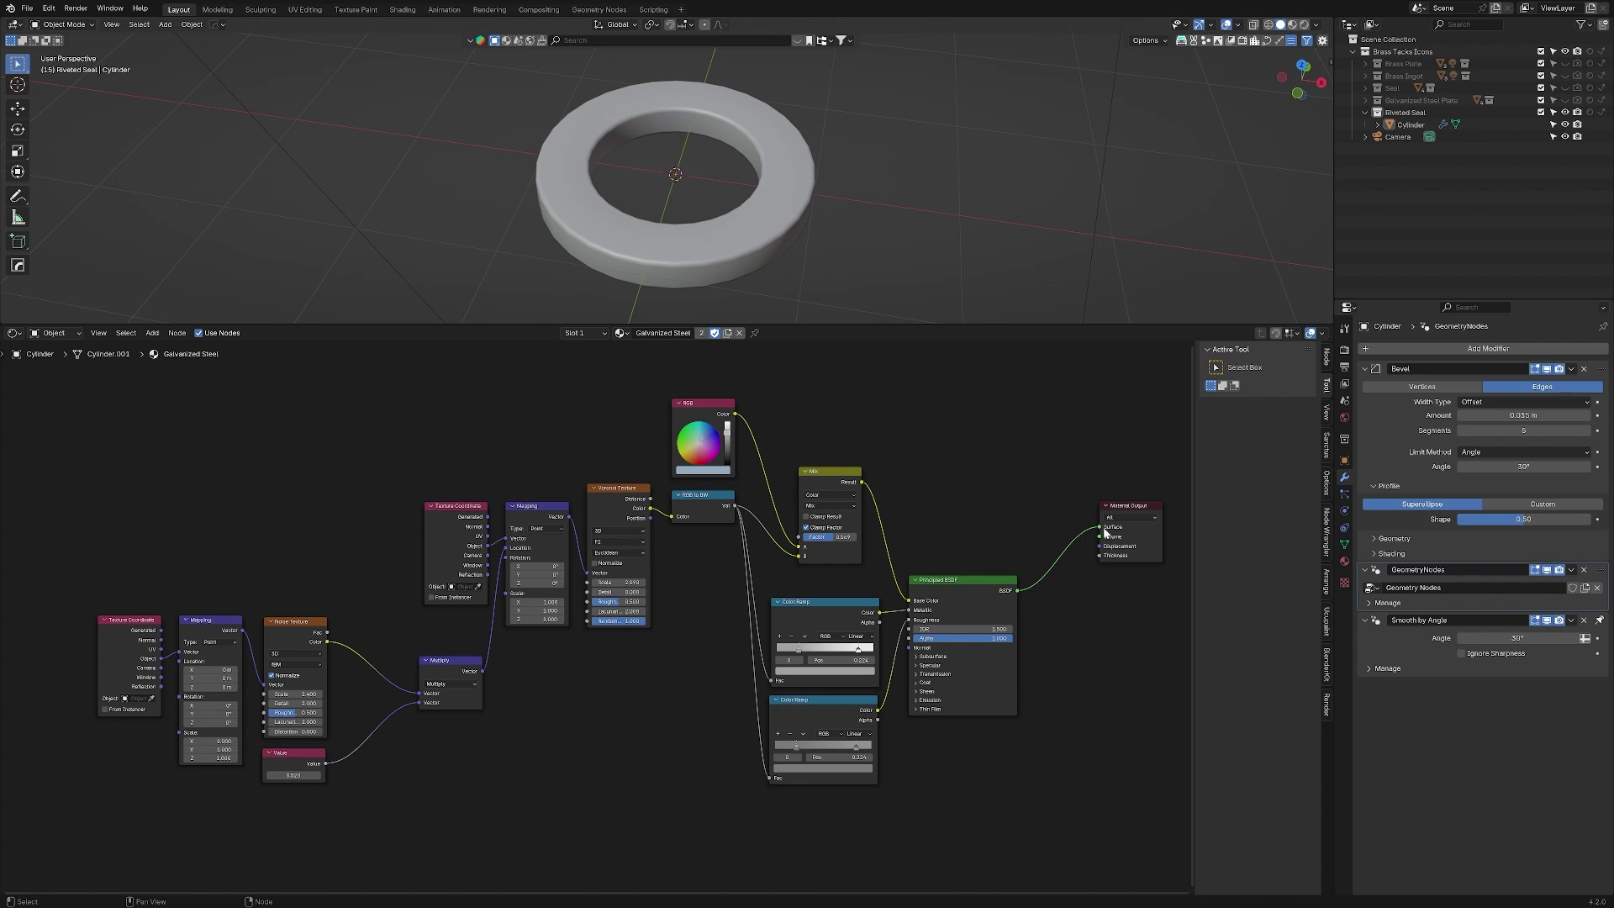
{"action": "key", "text": "shift+F3"}
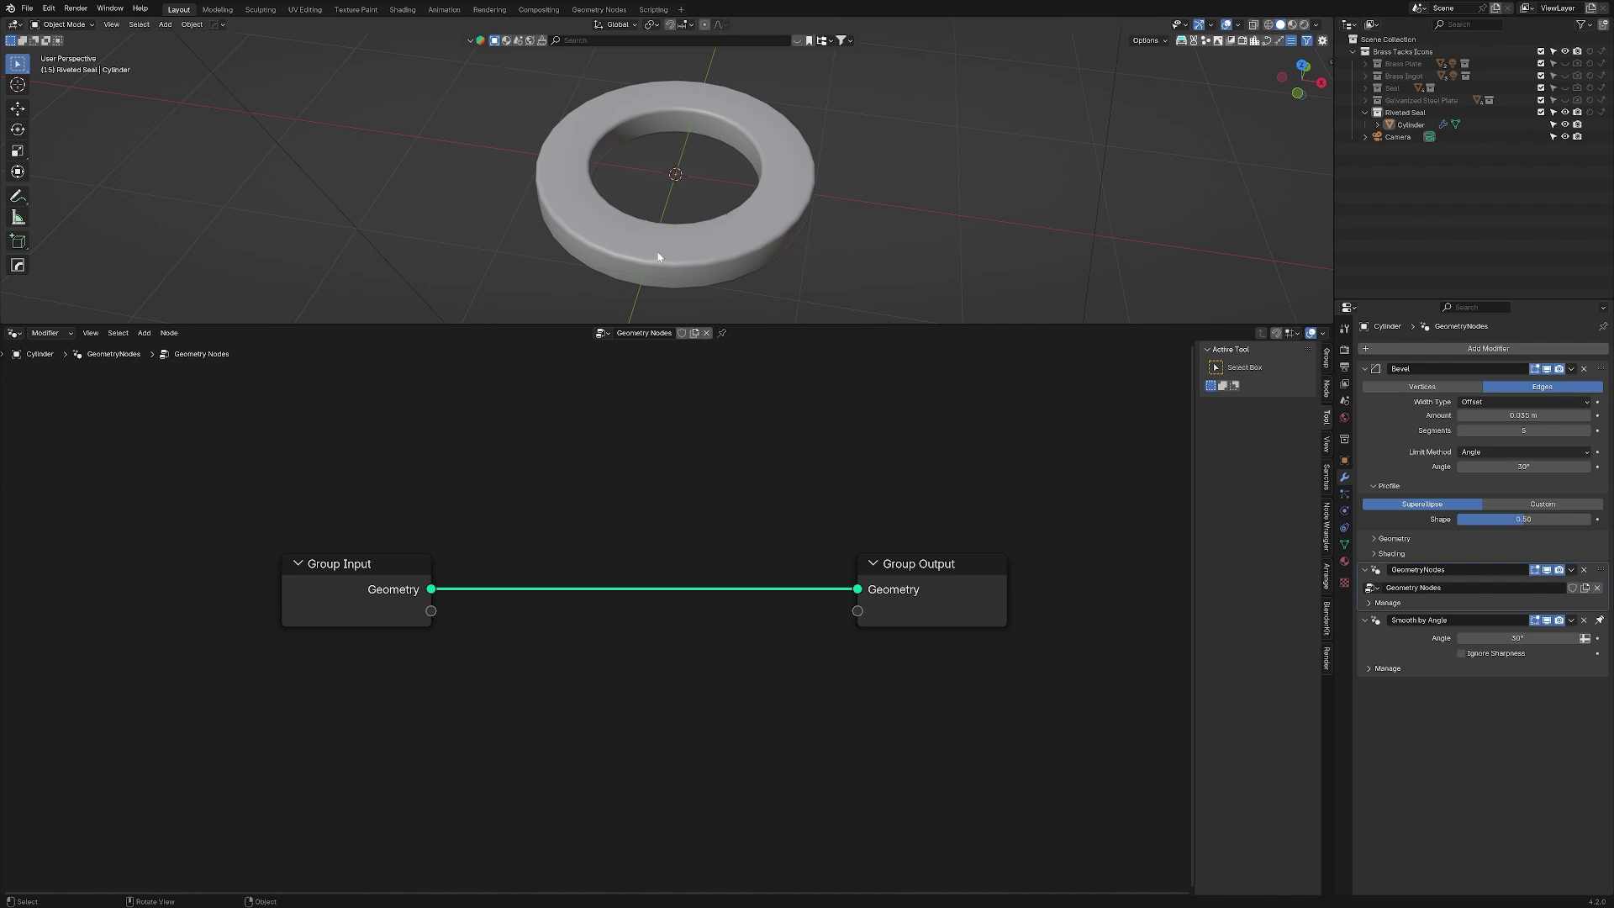
- Add a Mesh Circle node below Group Input and connect its Mesh output to the Group Output's Geometry
{"action": "key", "text": "shift+a"}
{"action": "mouse_move", "coordinate": [340, 681]}
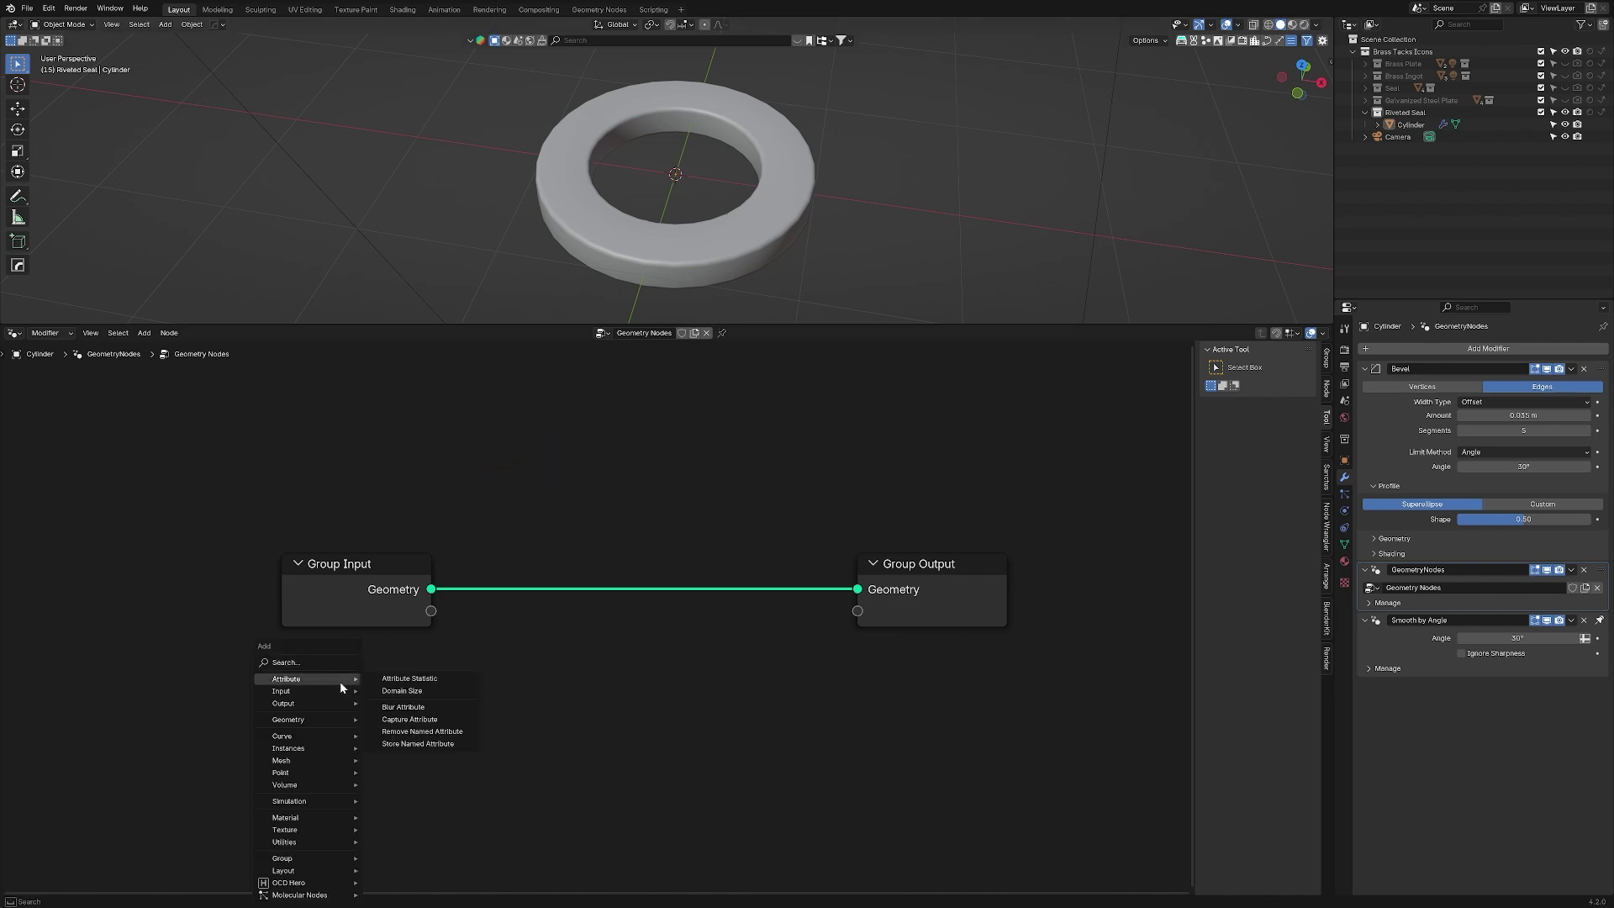
{"action": "type", "text": "mesh circle"}
{"action": "key", "text": "Return"}
{"action": "left_click", "coordinate": [339, 681]}
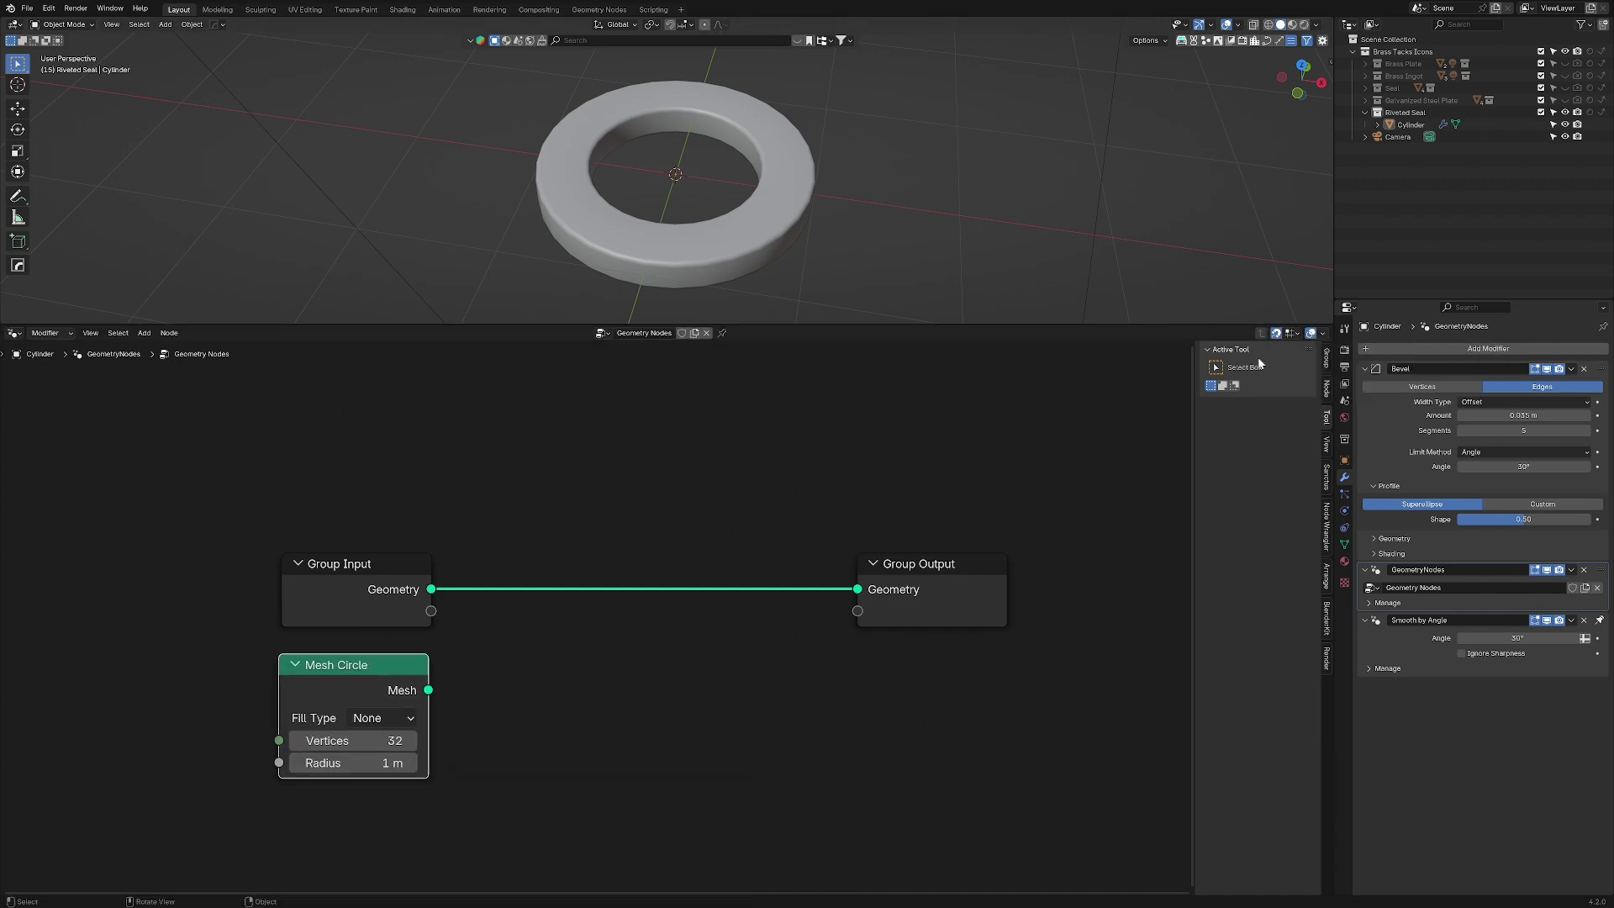
{"action": "key", "text": "a"}
{"action": "left_click", "coordinate": [693, 781]}
{"action": "left_click_drag", "start_coordinate": [431, 696], "coordinate": [858, 589]}
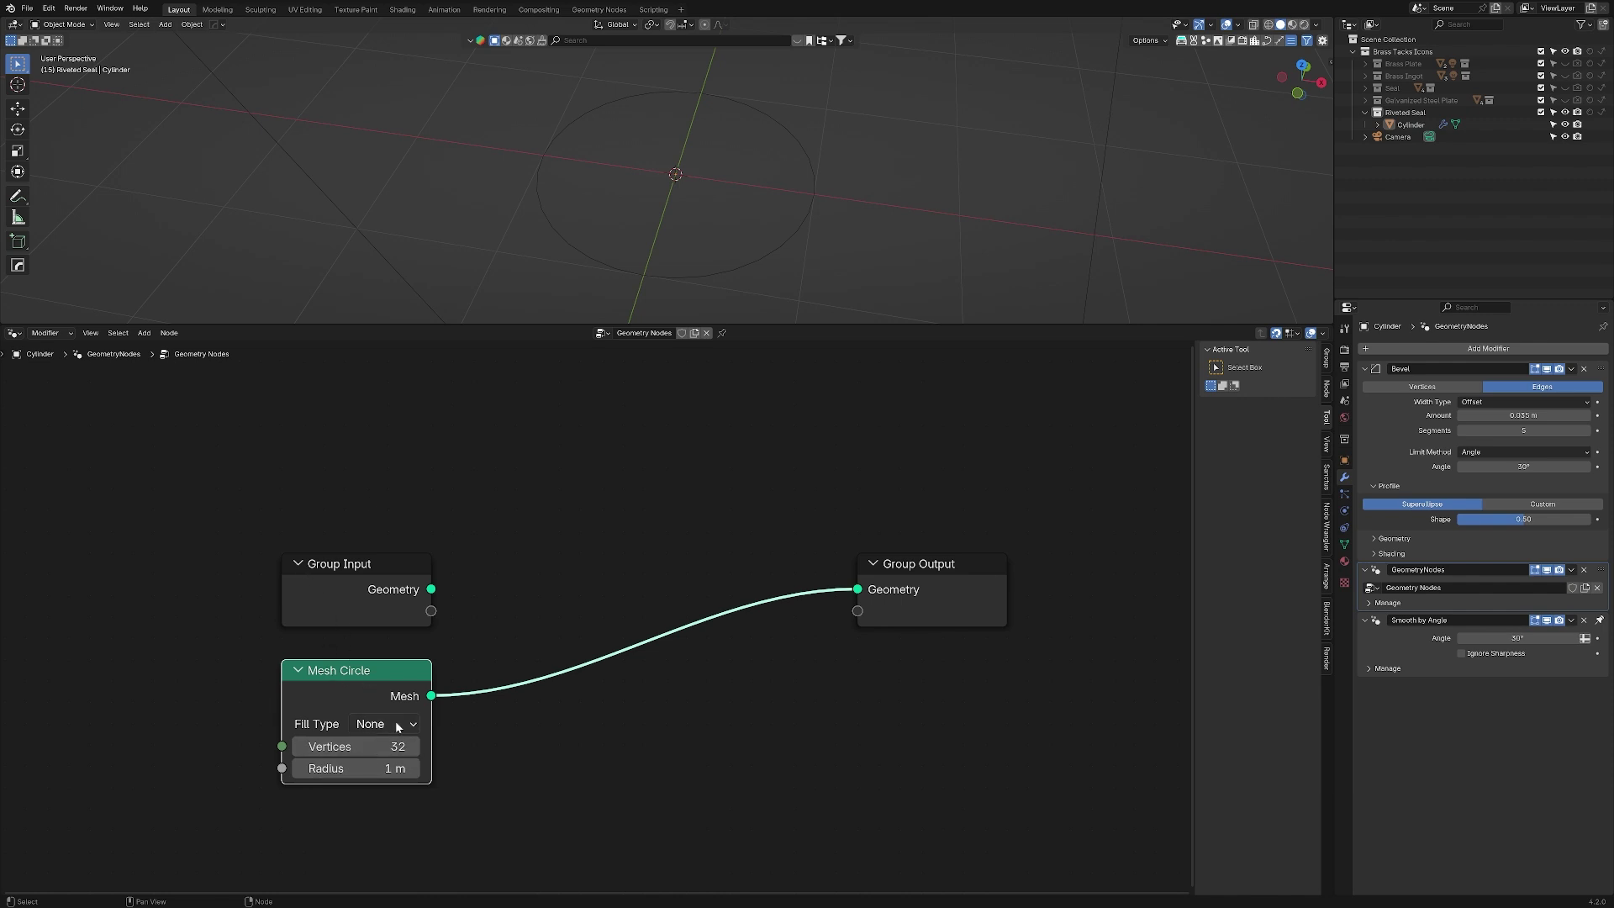
- Keep the Mesh Circle node's fill type at None and set its vertices to 8
{"action": "middle_click_drag", "start_coordinate": [348, 698], "coordinate": [847, 491]}
{"action": "scroll", "coordinate": [848, 490], "scroll_direction": "up", "scroll_amount": 1}
{"action": "scroll", "coordinate": [847, 491], "scroll_direction": "up", "scroll_amount": 1}
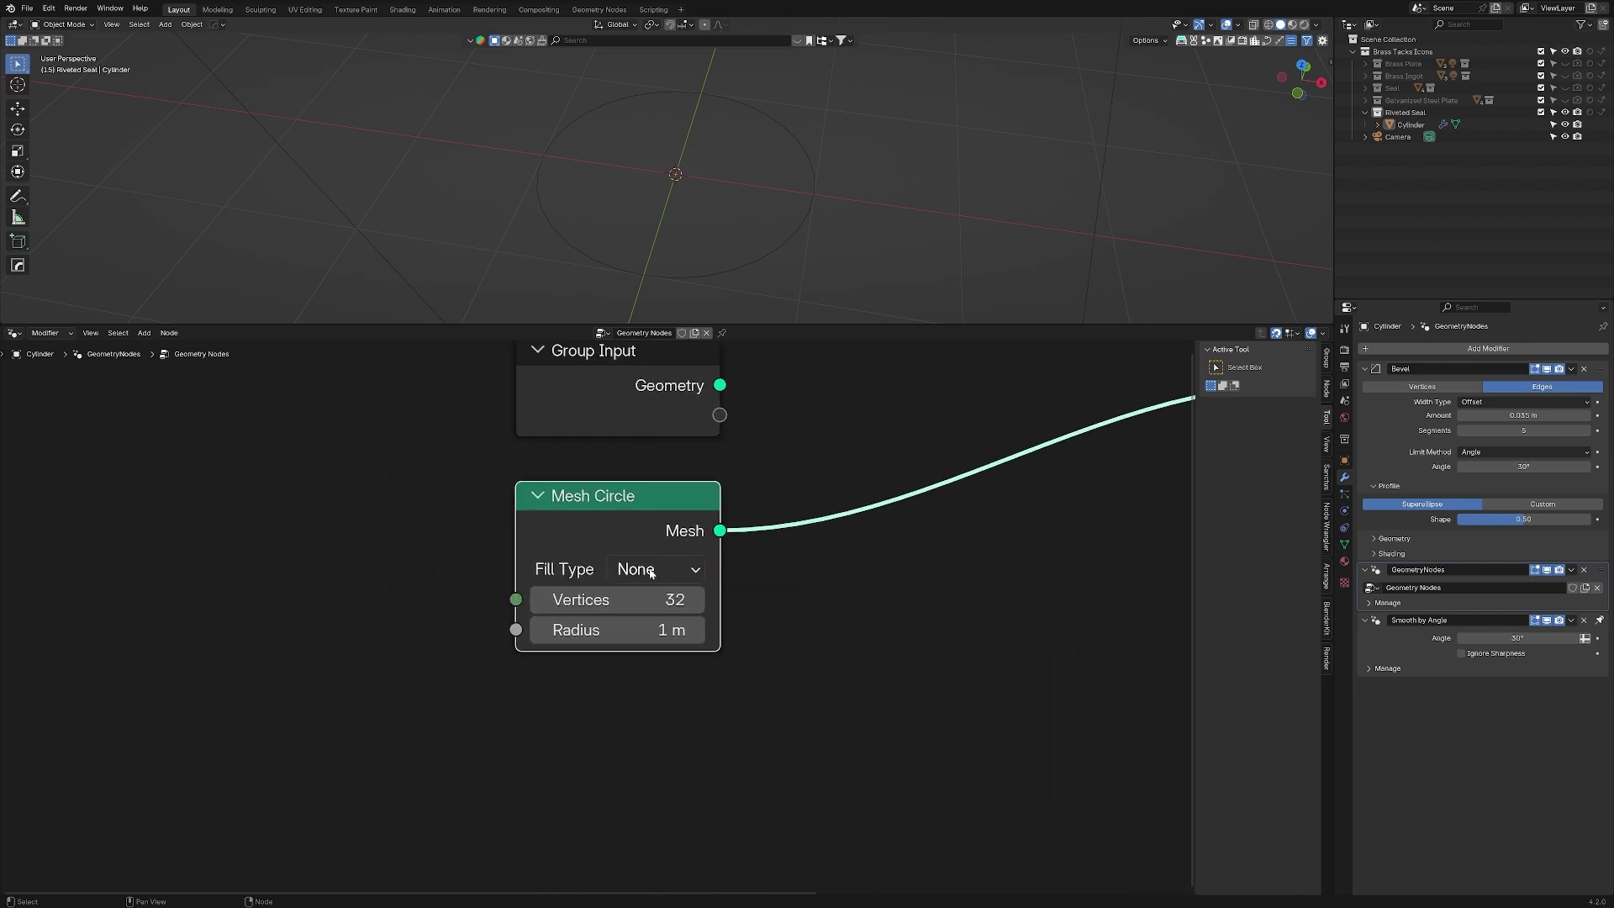
{"action": "left_click", "coordinate": [655, 570]}
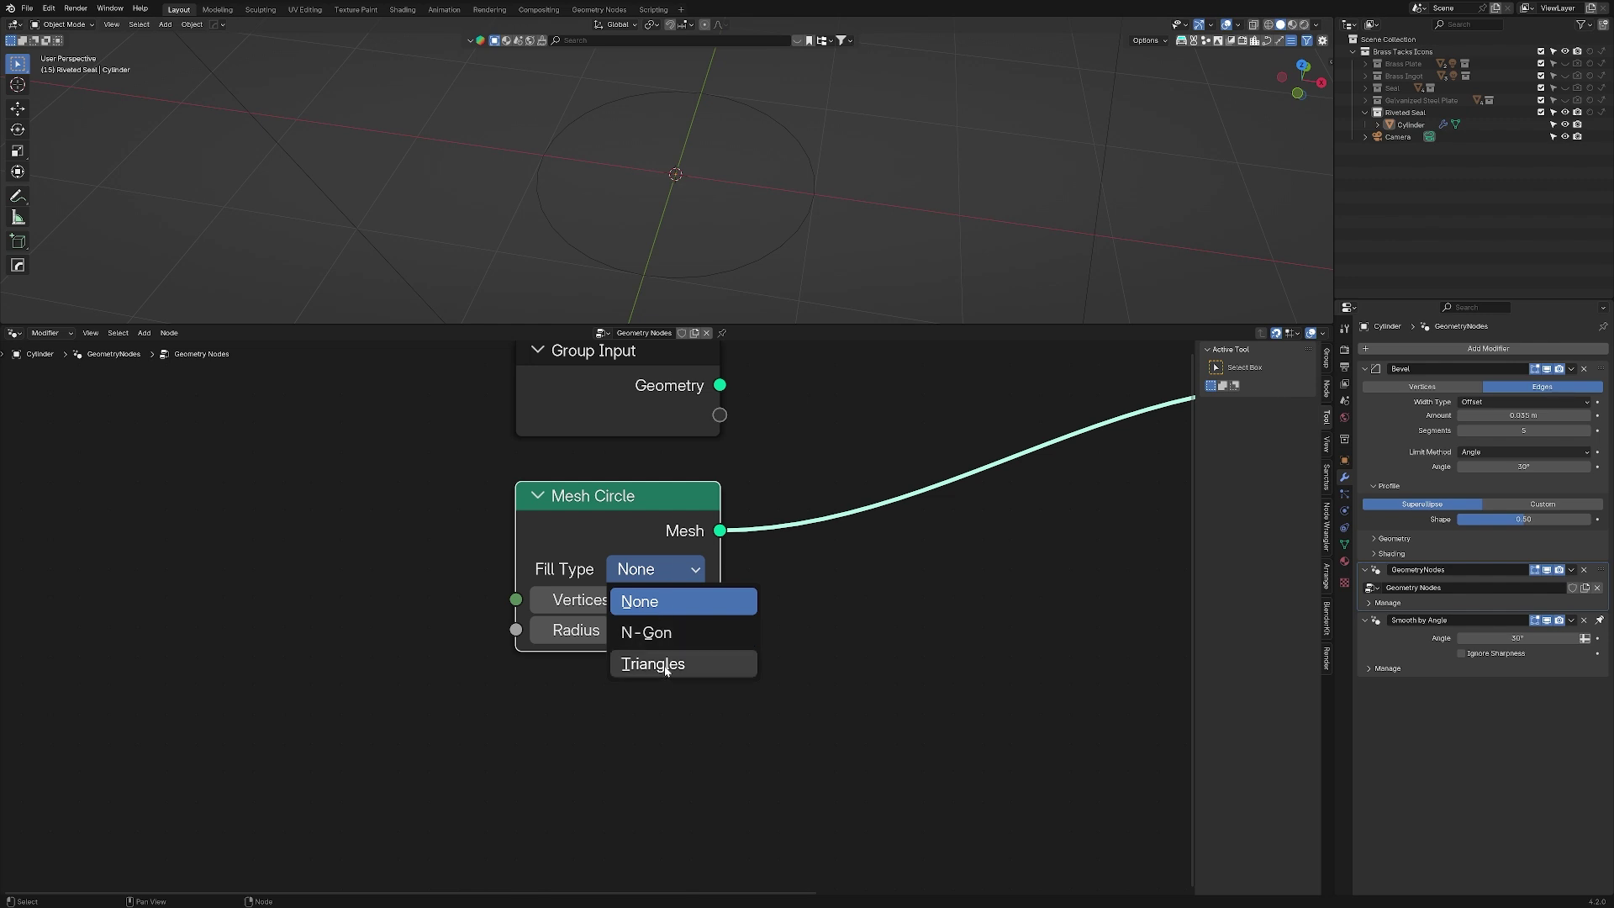
{"action": "left_click", "coordinate": [644, 606]}
{"action": "left_click", "coordinate": [580, 600]}
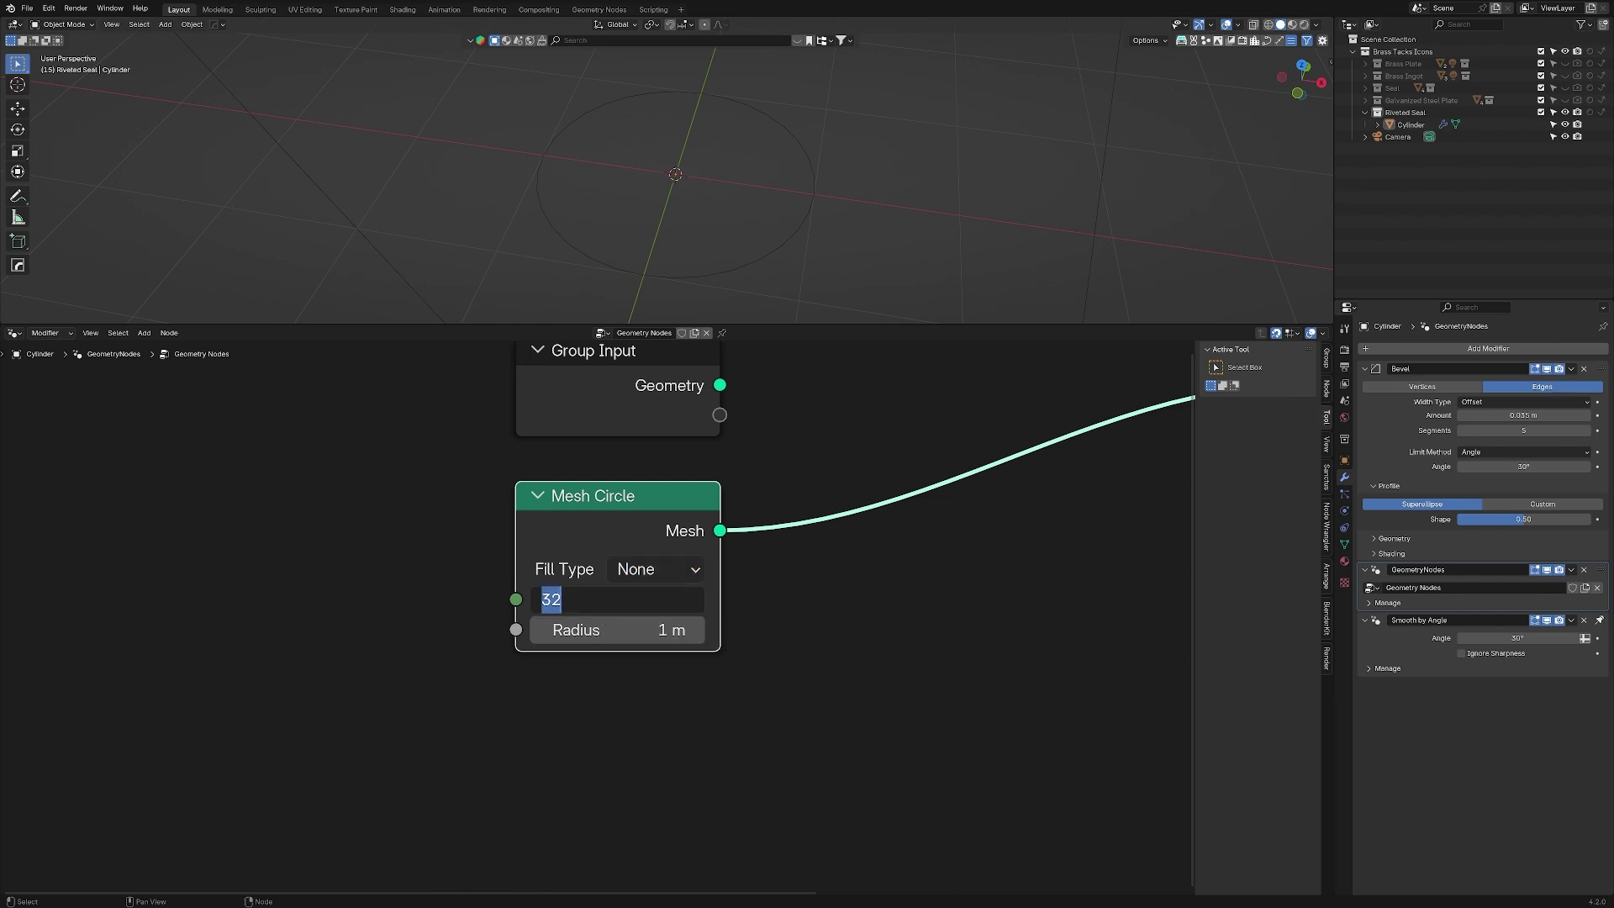
{"action": "type", "text": "8"}
{"action": "key", "text": "Return"}
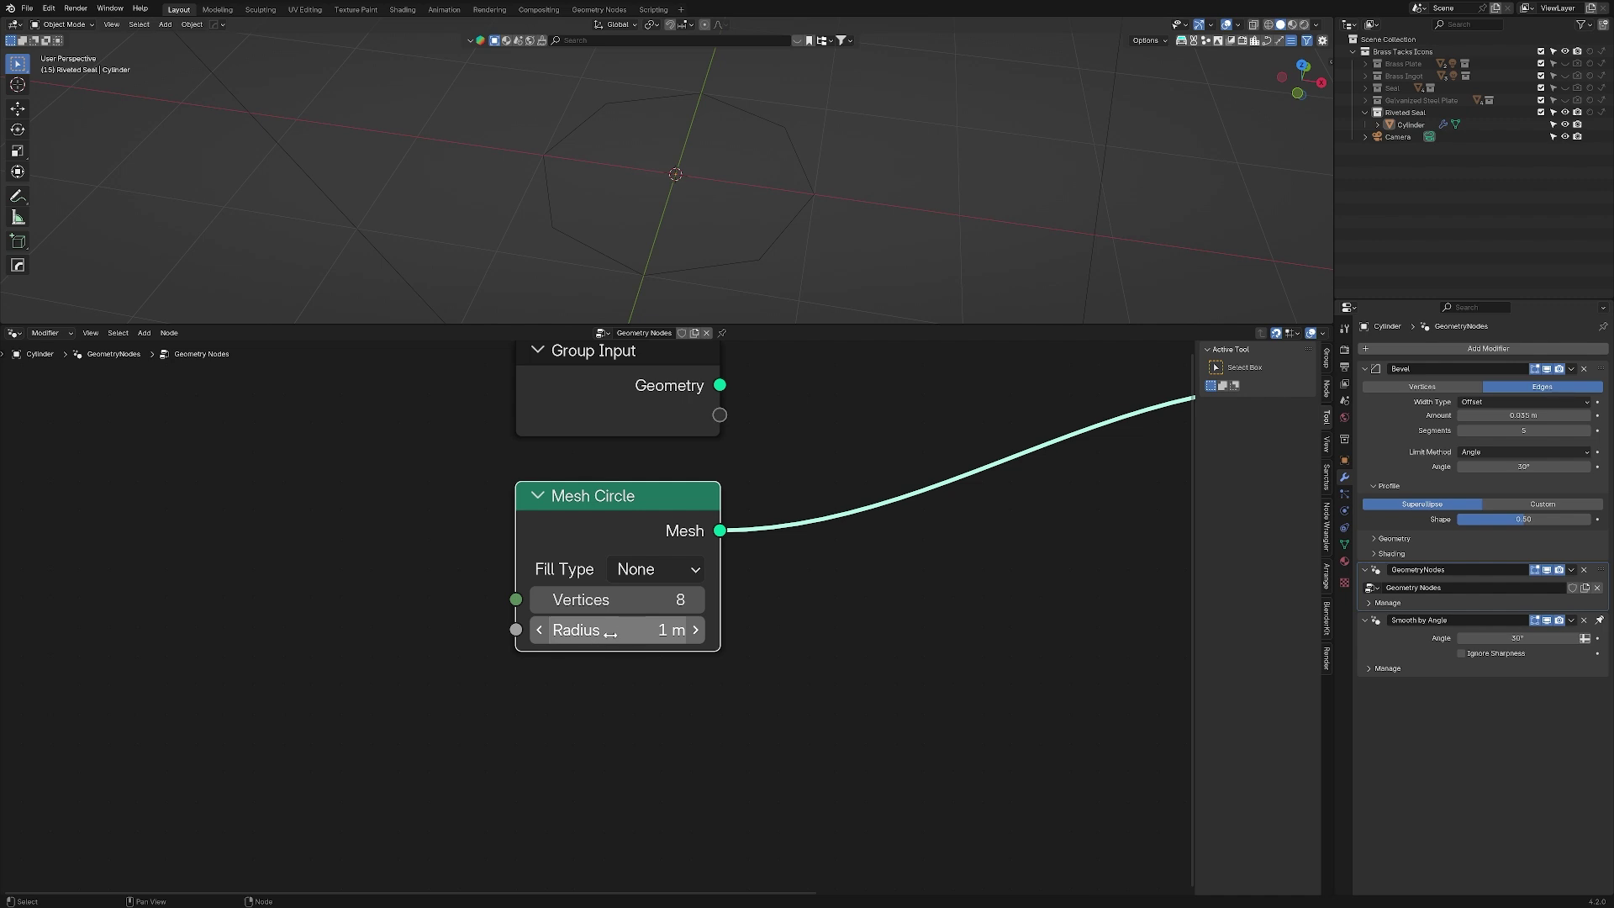
{"action": "key", "text": "Home"}
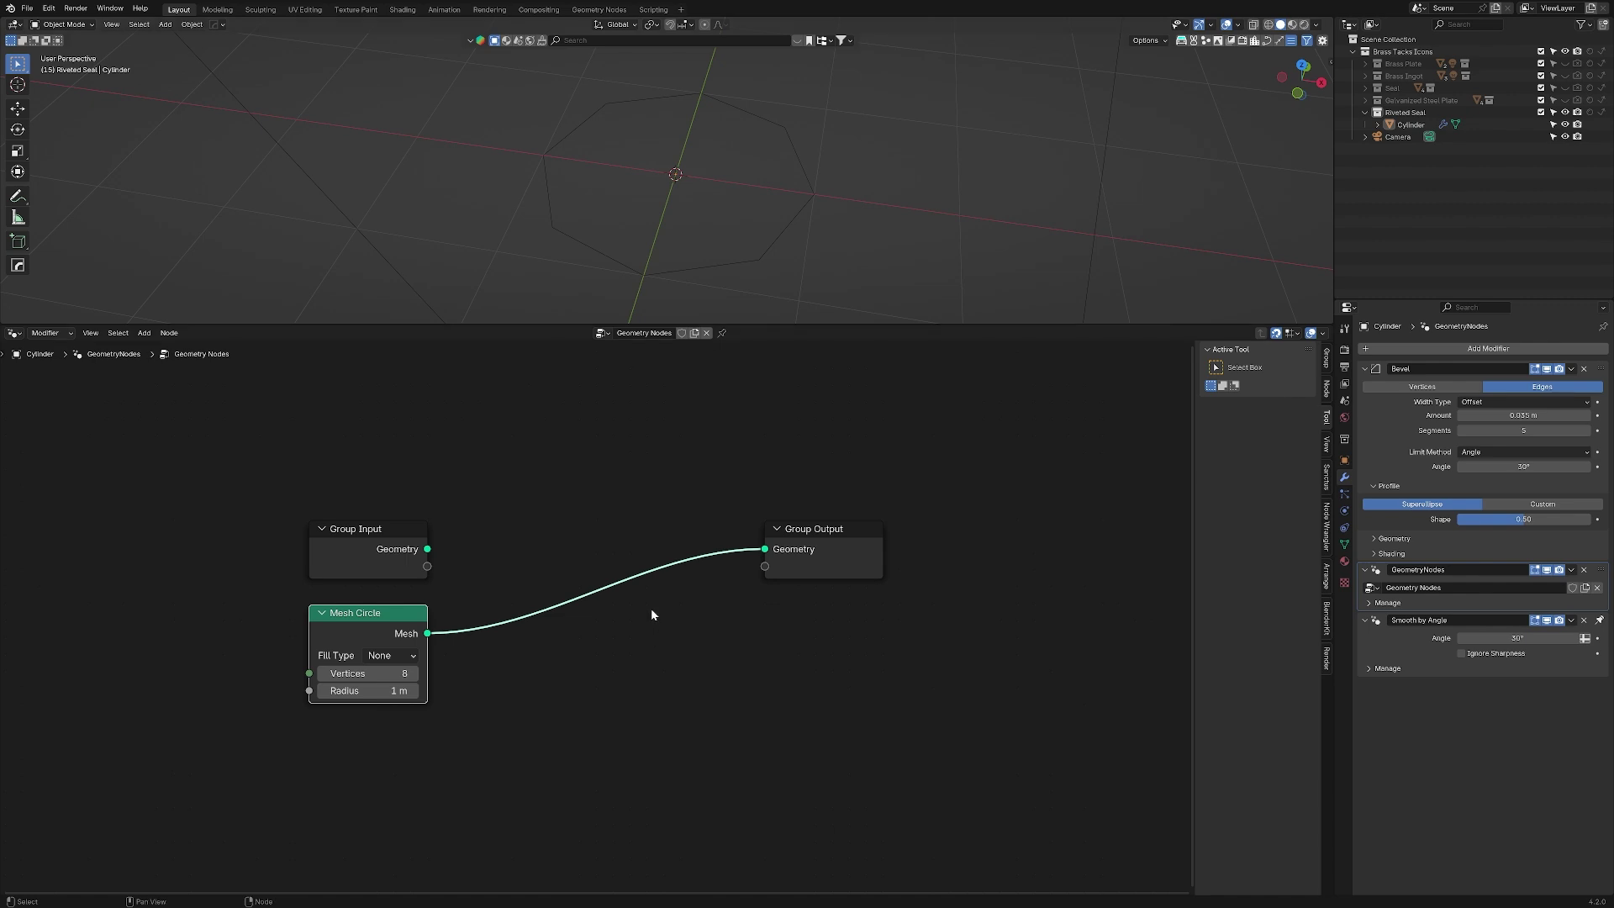
- Insert an Instance on Points node into the link between Mesh Circle and Group Output
{"action": "key", "text": "shift+a"}
{"action": "type", "text": "instance on points"}
{"action": "key", "text": "Return"}
{"action": "left_click", "coordinate": [575, 543]}
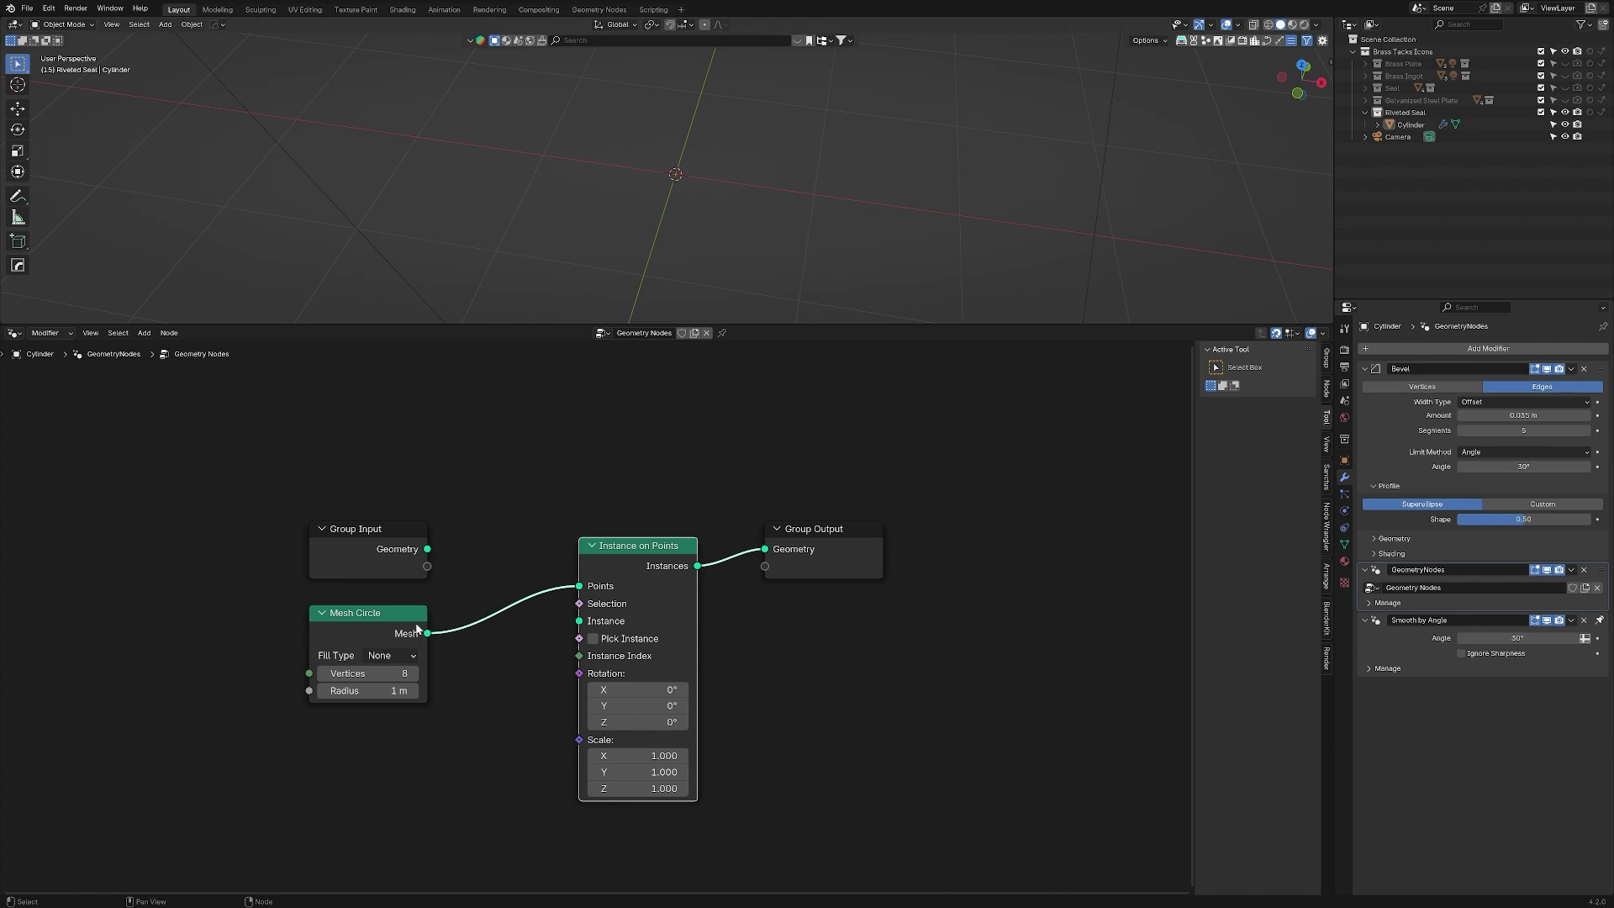
- Add an Ico Sphere node below Mesh Circle and connect its Mesh output to the Instance input of Instance on Points
{"action": "scroll", "coordinate": [774, 702], "scroll_direction": "up", "scroll_amount": 1}
{"action": "middle_click_drag", "start_coordinate": [774, 702], "coordinate": [847, 605]}
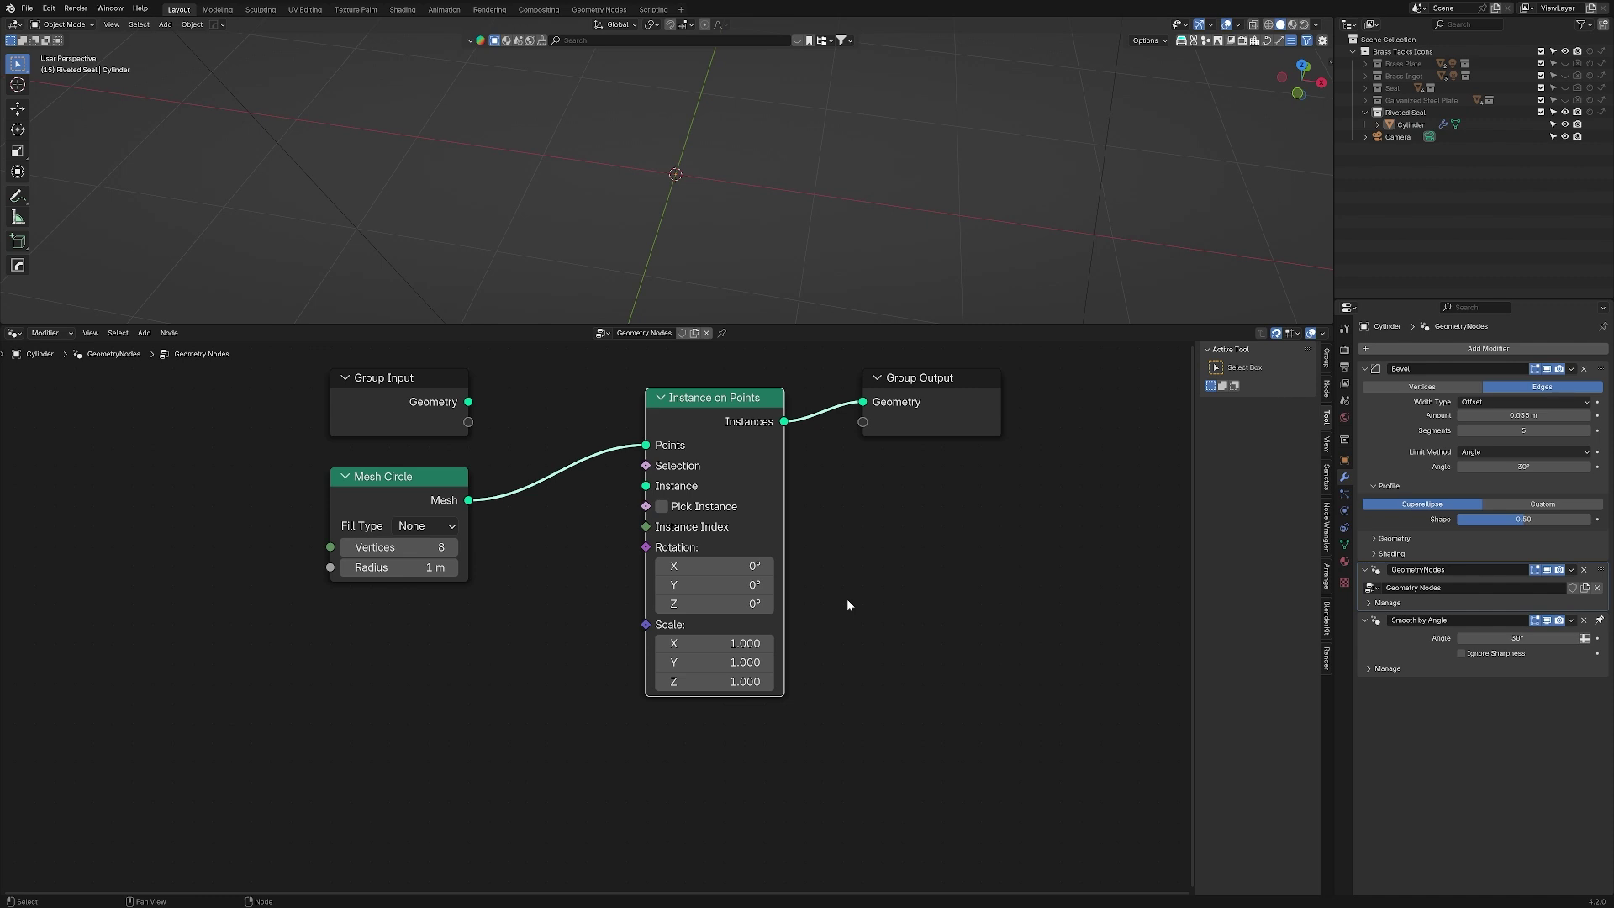
{"action": "scroll", "coordinate": [320, 684], "scroll_direction": "up", "scroll_amount": 1}
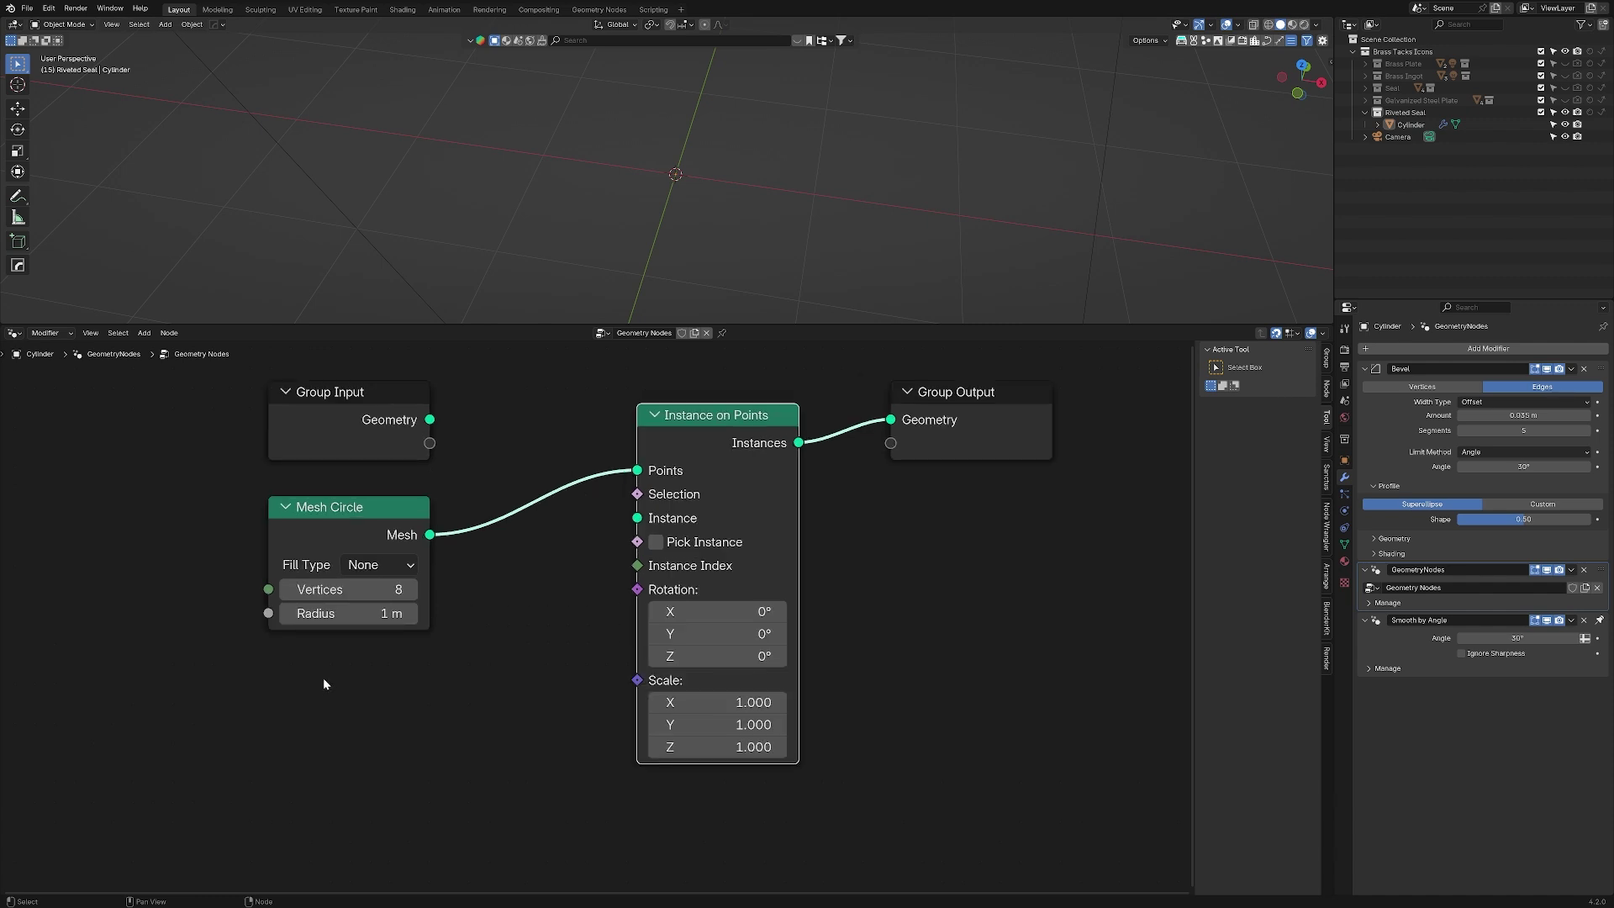
{"action": "key", "text": "shift+a"}
{"action": "type", "text": "Ico"}
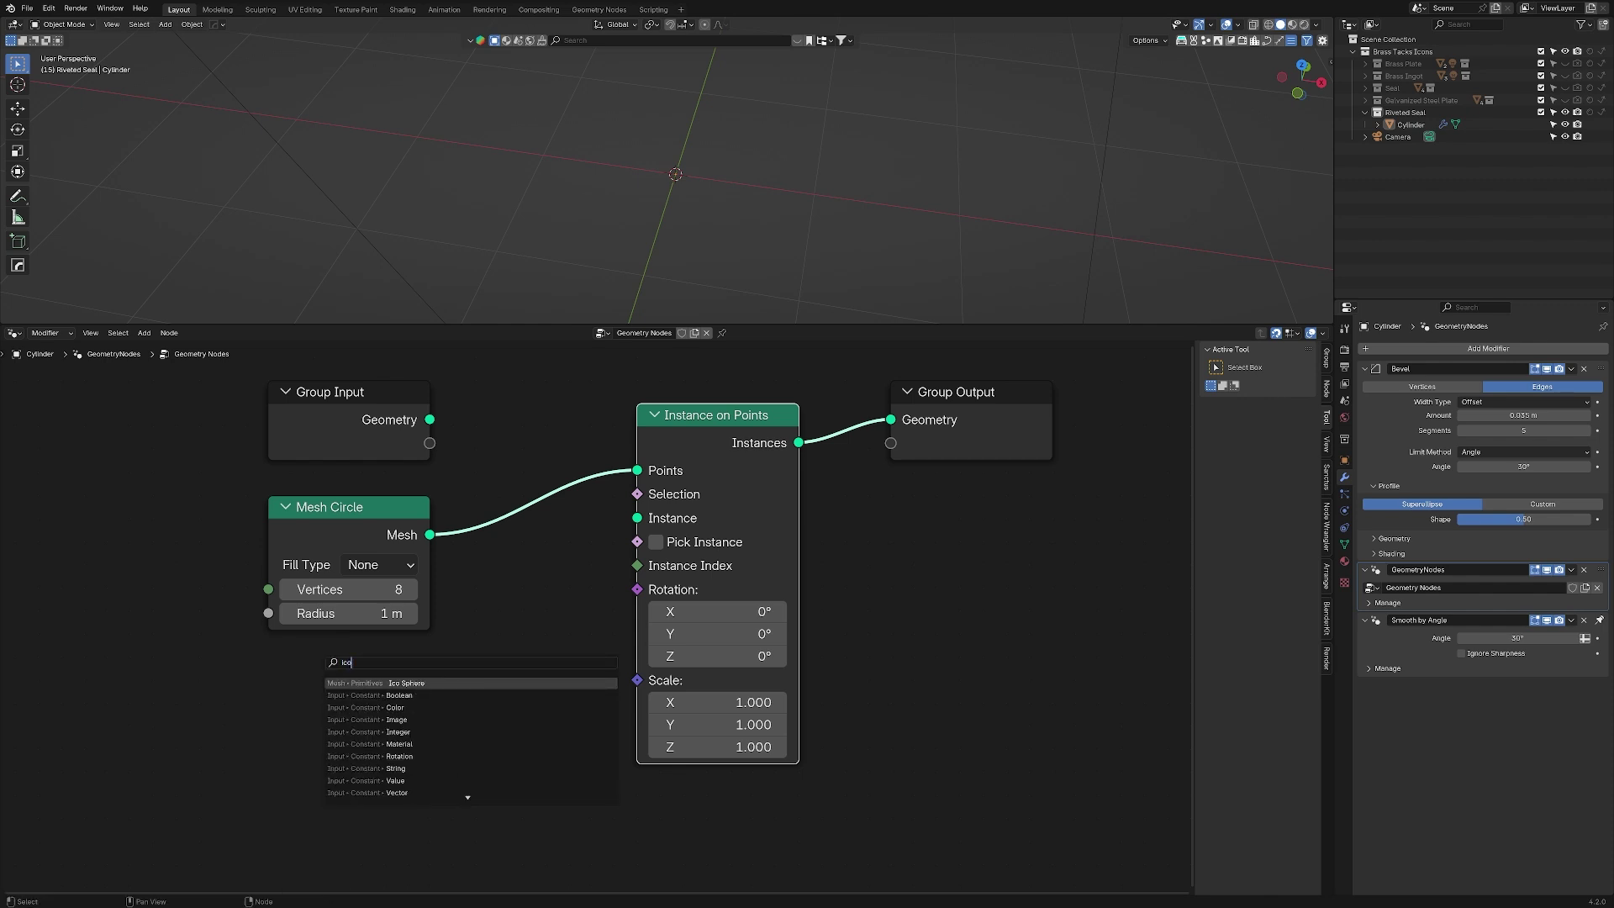
{"action": "key", "text": "Return"}
{"action": "left_click", "coordinate": [324, 713]}
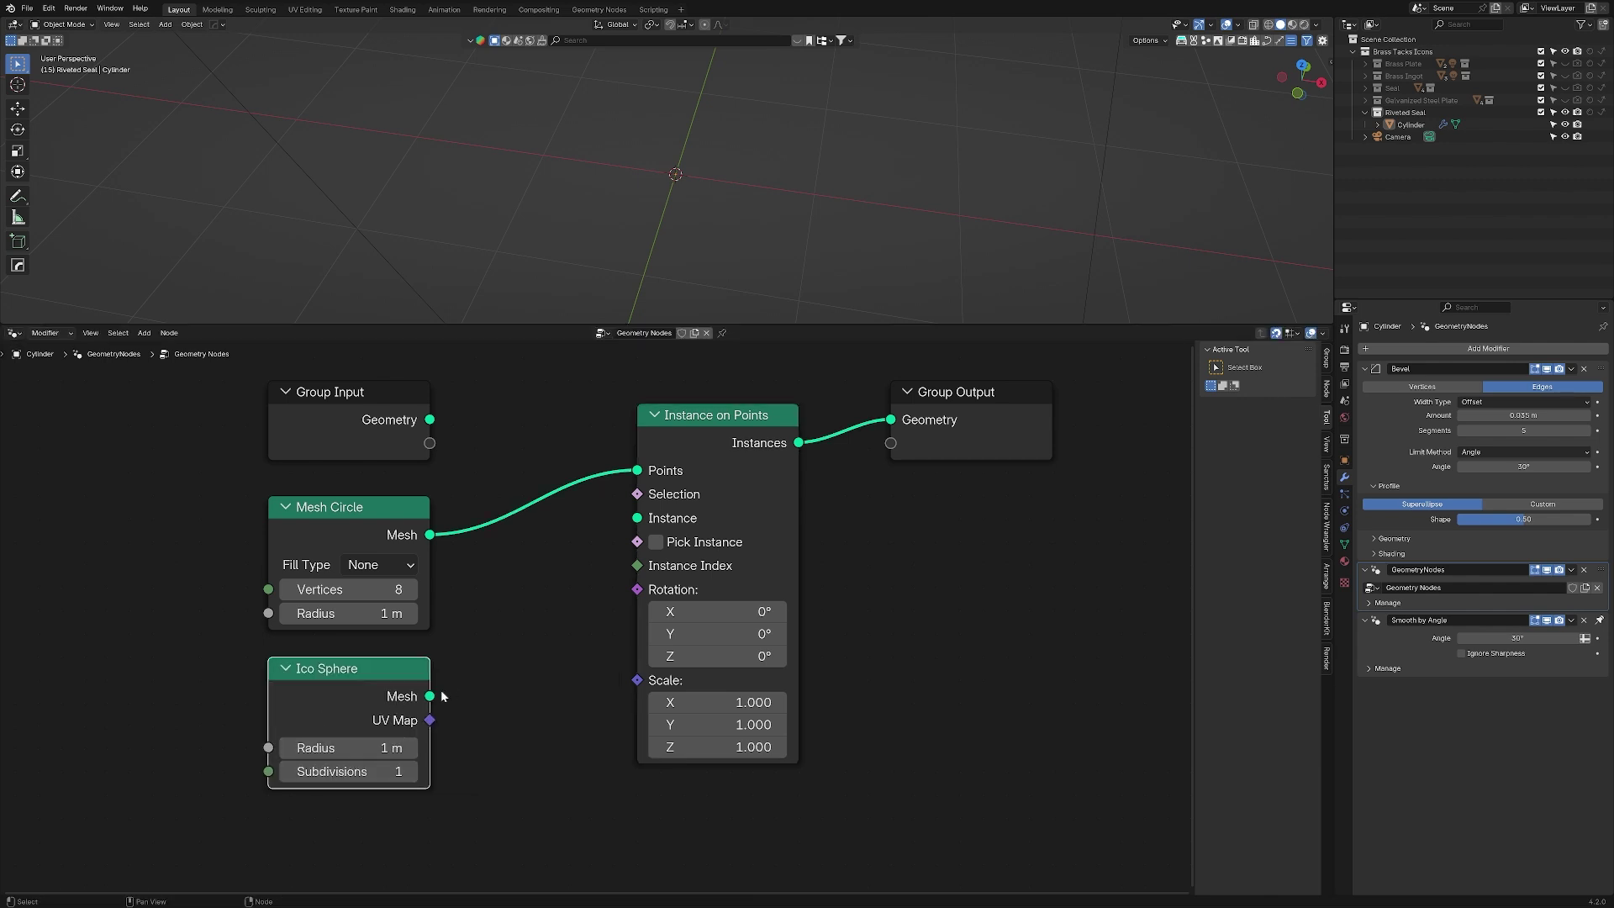
{"action": "left_click_drag", "start_coordinate": [429, 696], "coordinate": [637, 518]}
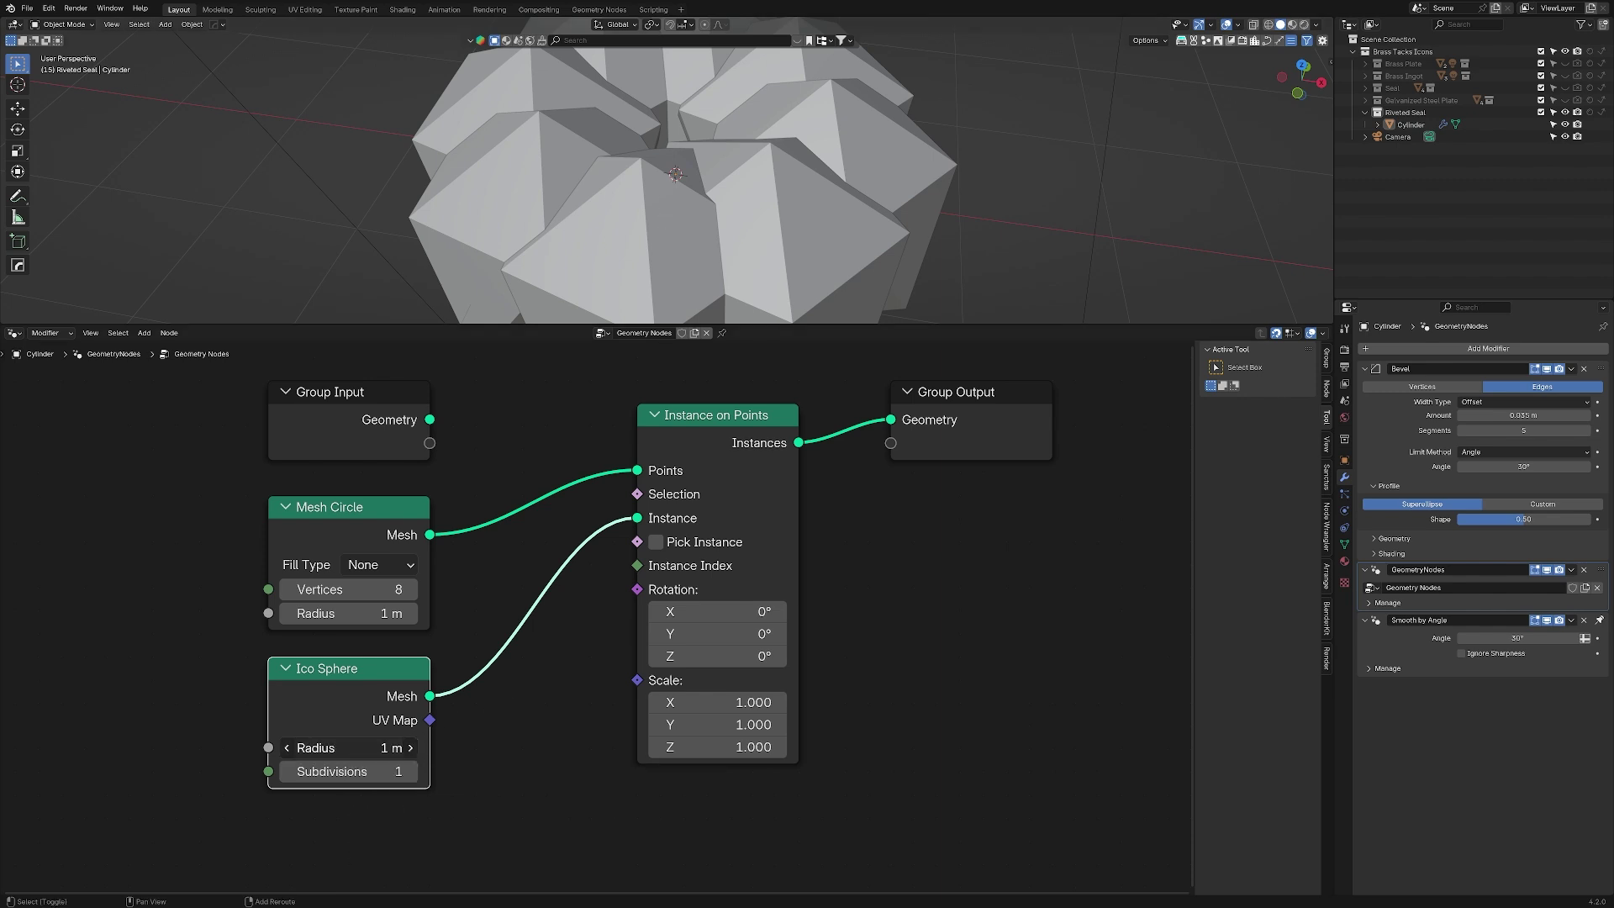
- Set the Ico Sphere node's radius to 0.26 m and its subdivisions to 3
{"action": "mouse_move", "coordinate": [363, 747]}
{"action": "left_mouse_down"}
{"action": "mouse_move", "coordinate": [319, 747]}
{"action": "mouse_move", "coordinate": [363, 747]}
{"action": "left_mouse_up"}
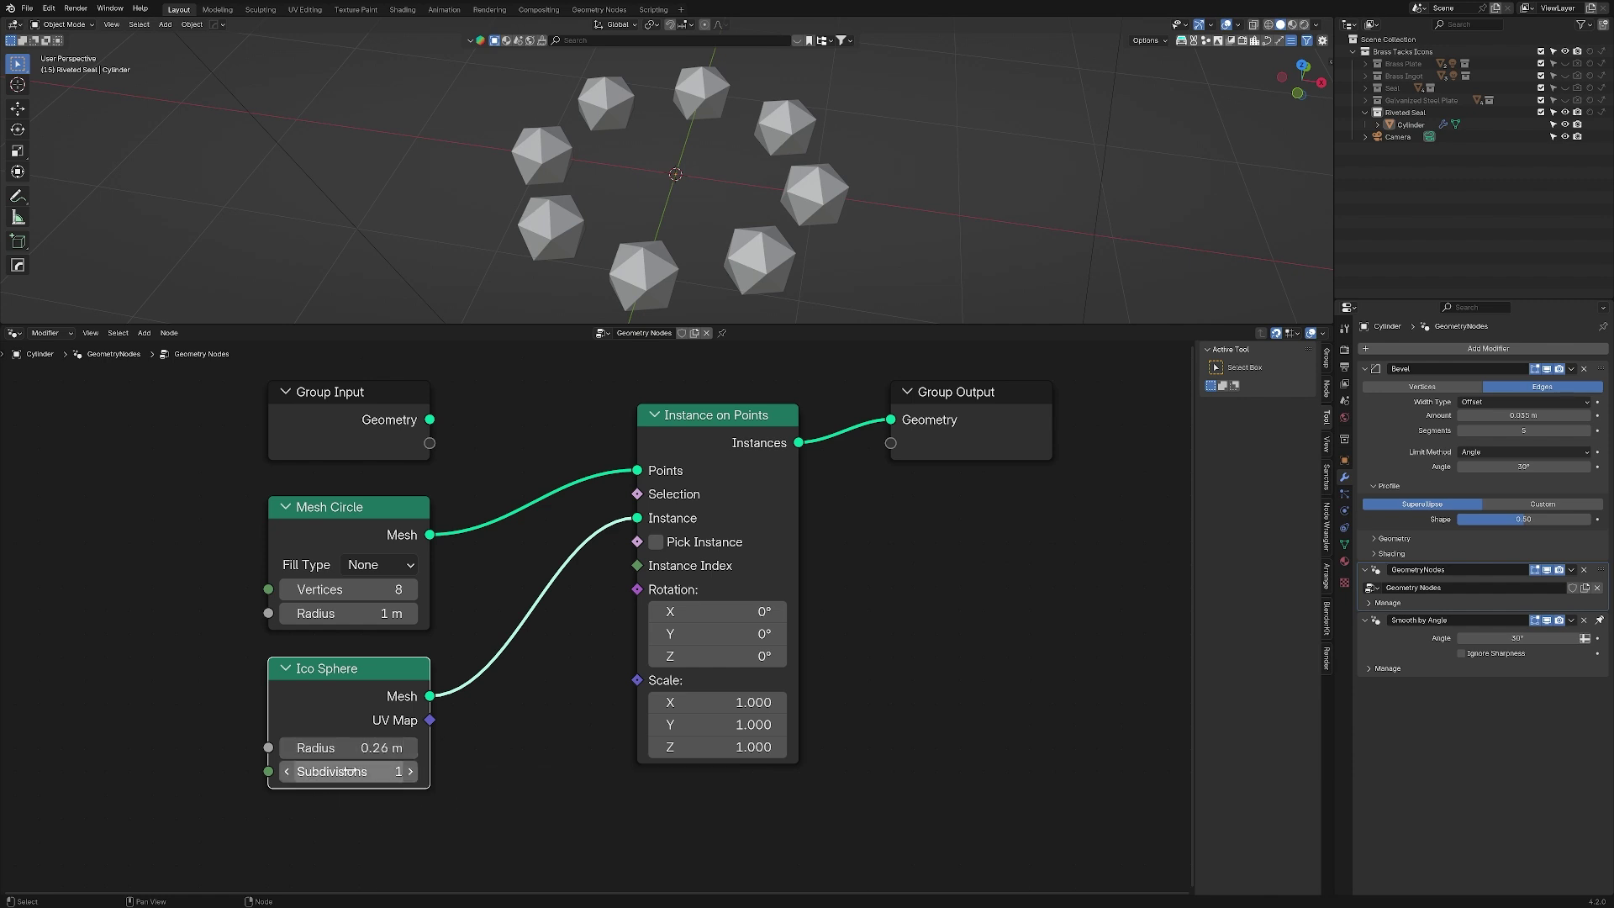
{"action": "left_click_drag", "start_coordinate": [403, 774], "coordinate": [446, 774]}
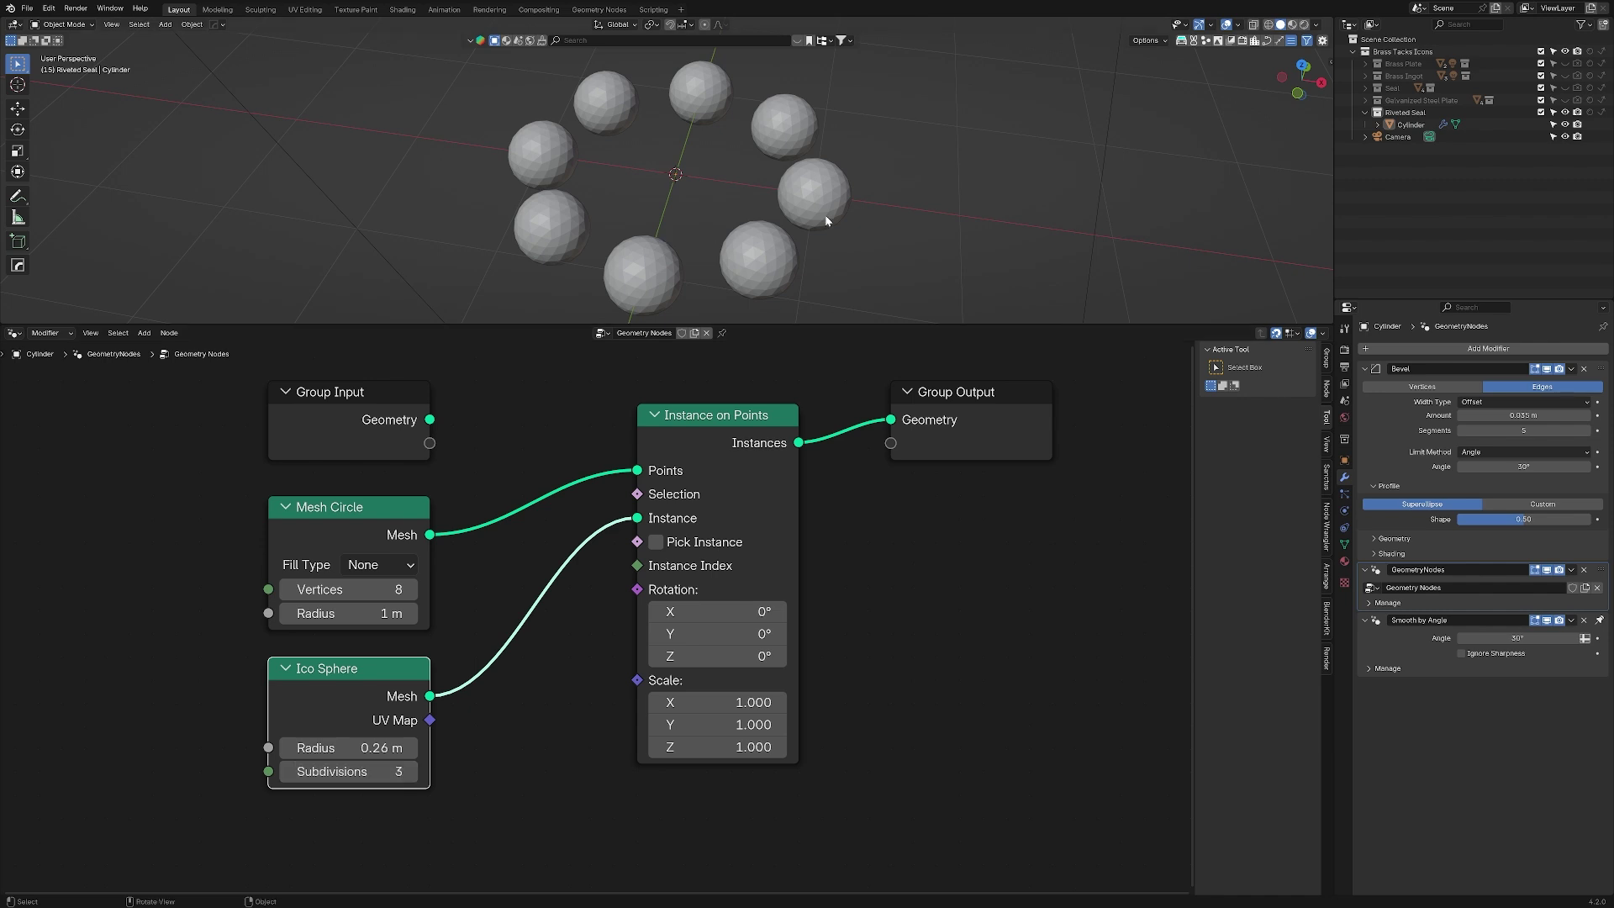
- Turn on the viewport's Statistics overlay and lower the Ico Sphere's subdivisions to 3
{"action": "left_click", "coordinate": [1240, 25]}
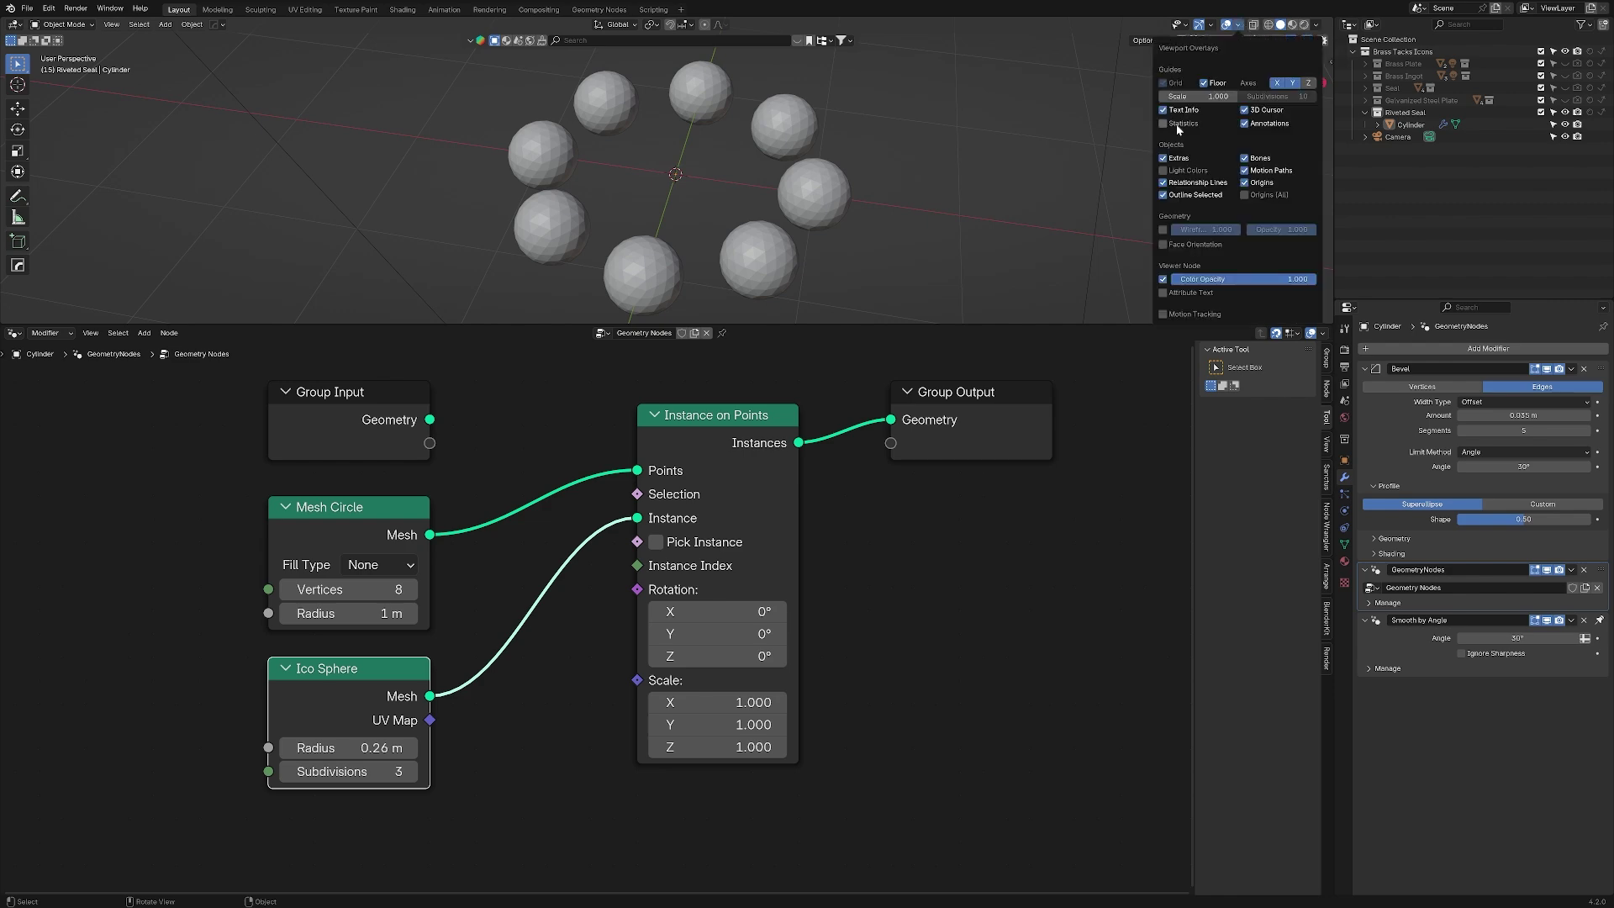
{"action": "left_click", "coordinate": [1175, 126]}
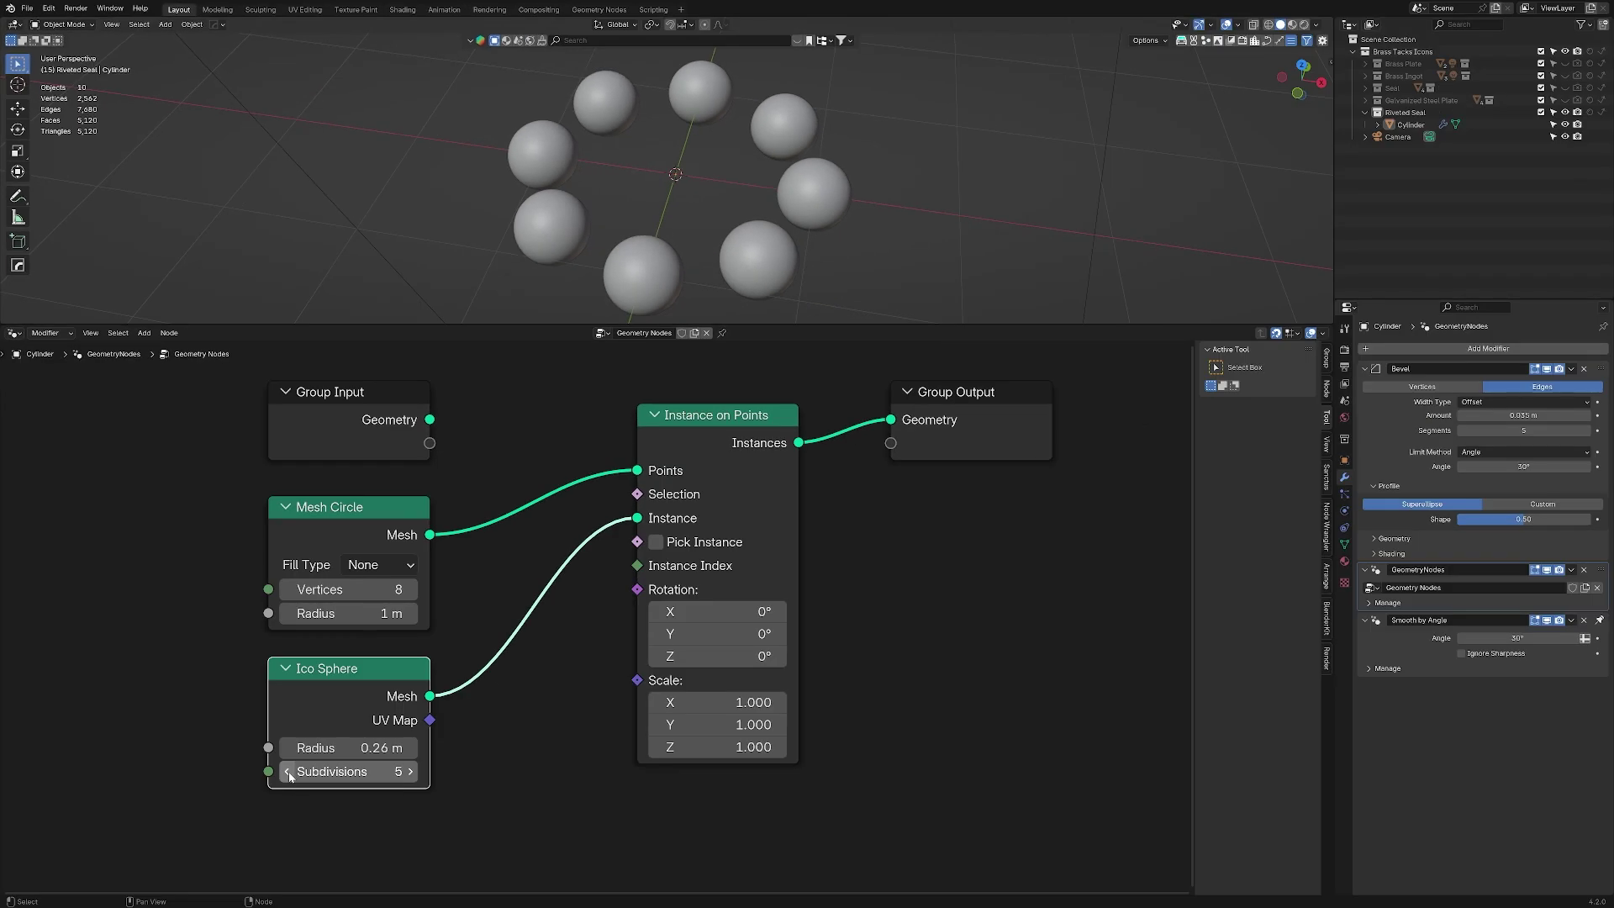
{"action": "left_click", "coordinate": [286, 771]}
{"action": "left_click", "coordinate": [286, 771]}
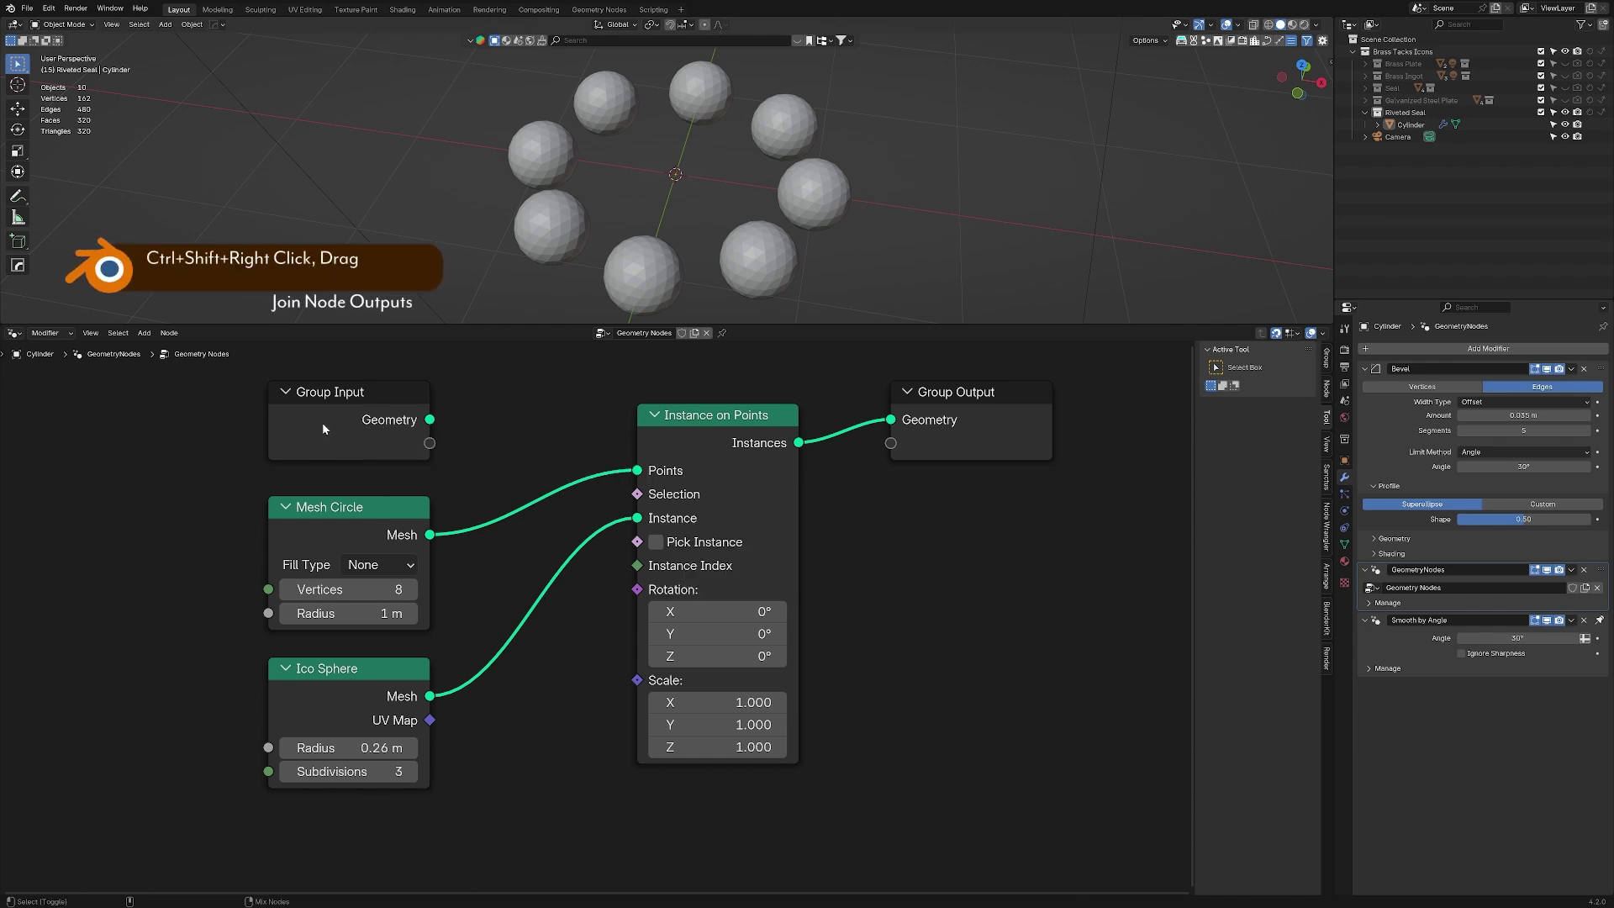
- Combine the Group Input geometry and the Instance on Points output through a Join Geometry node placed before Group Output
{"action": "right_click_drag", "start_coordinate": [322, 422], "coordinate": [697, 421], "text": "ctrl+shift"}
{"action": "left_click_drag", "start_coordinate": [1028, 403], "coordinate": [681, 415]}
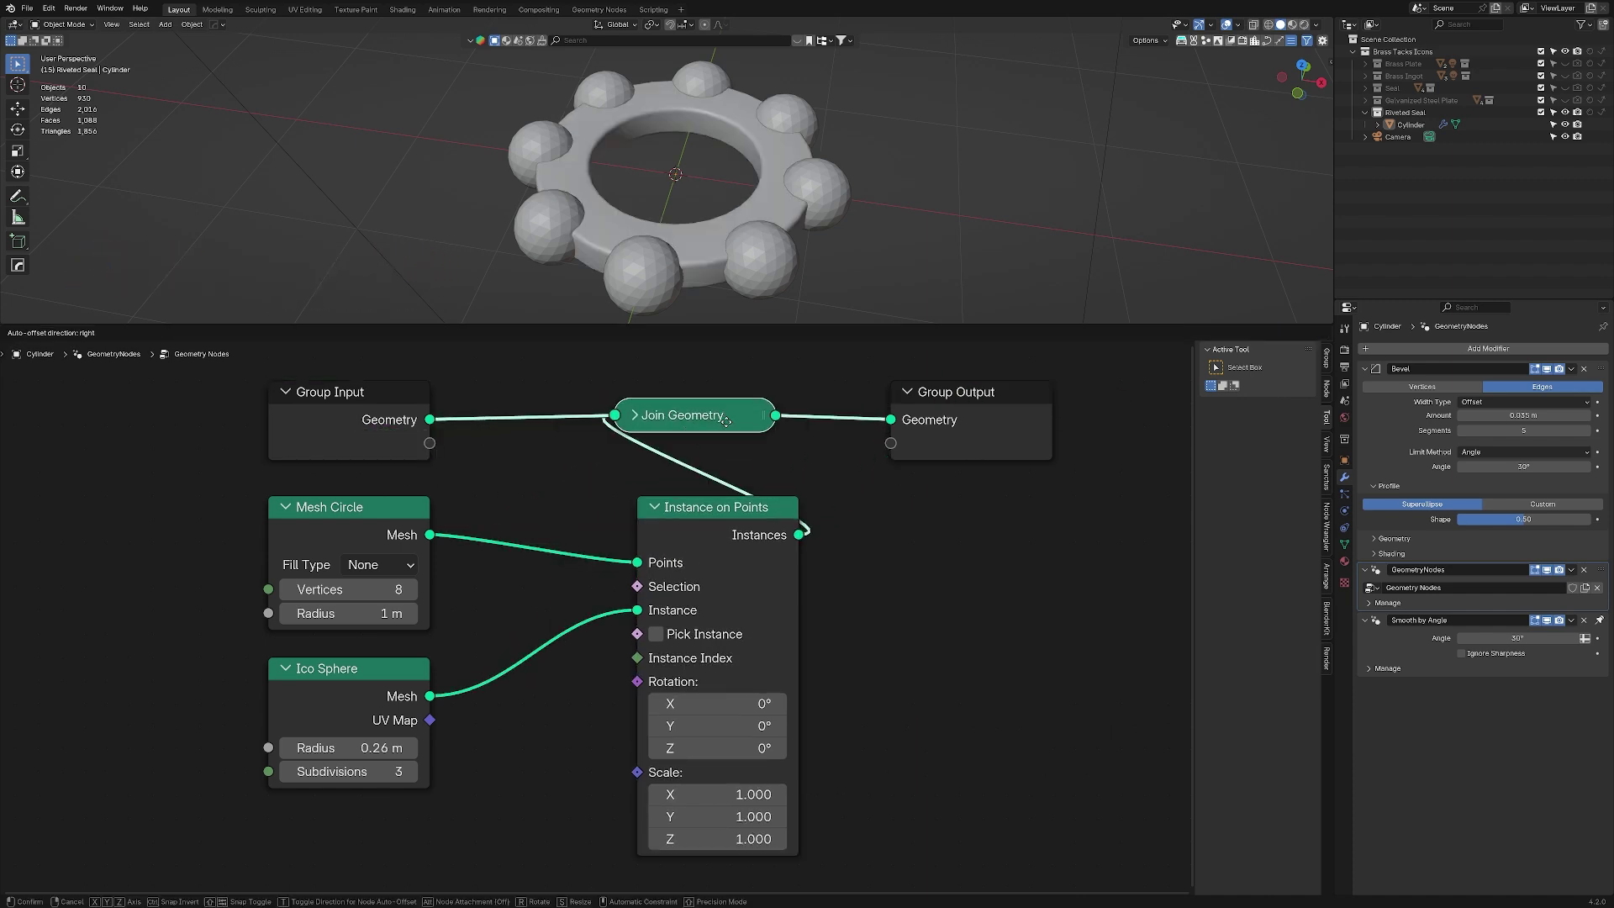
{"action": "scroll", "coordinate": [681, 414], "scroll_direction": "down", "scroll_amount": 2}
{"action": "left_click_drag", "start_coordinate": [537, 477], "coordinate": [688, 473]}
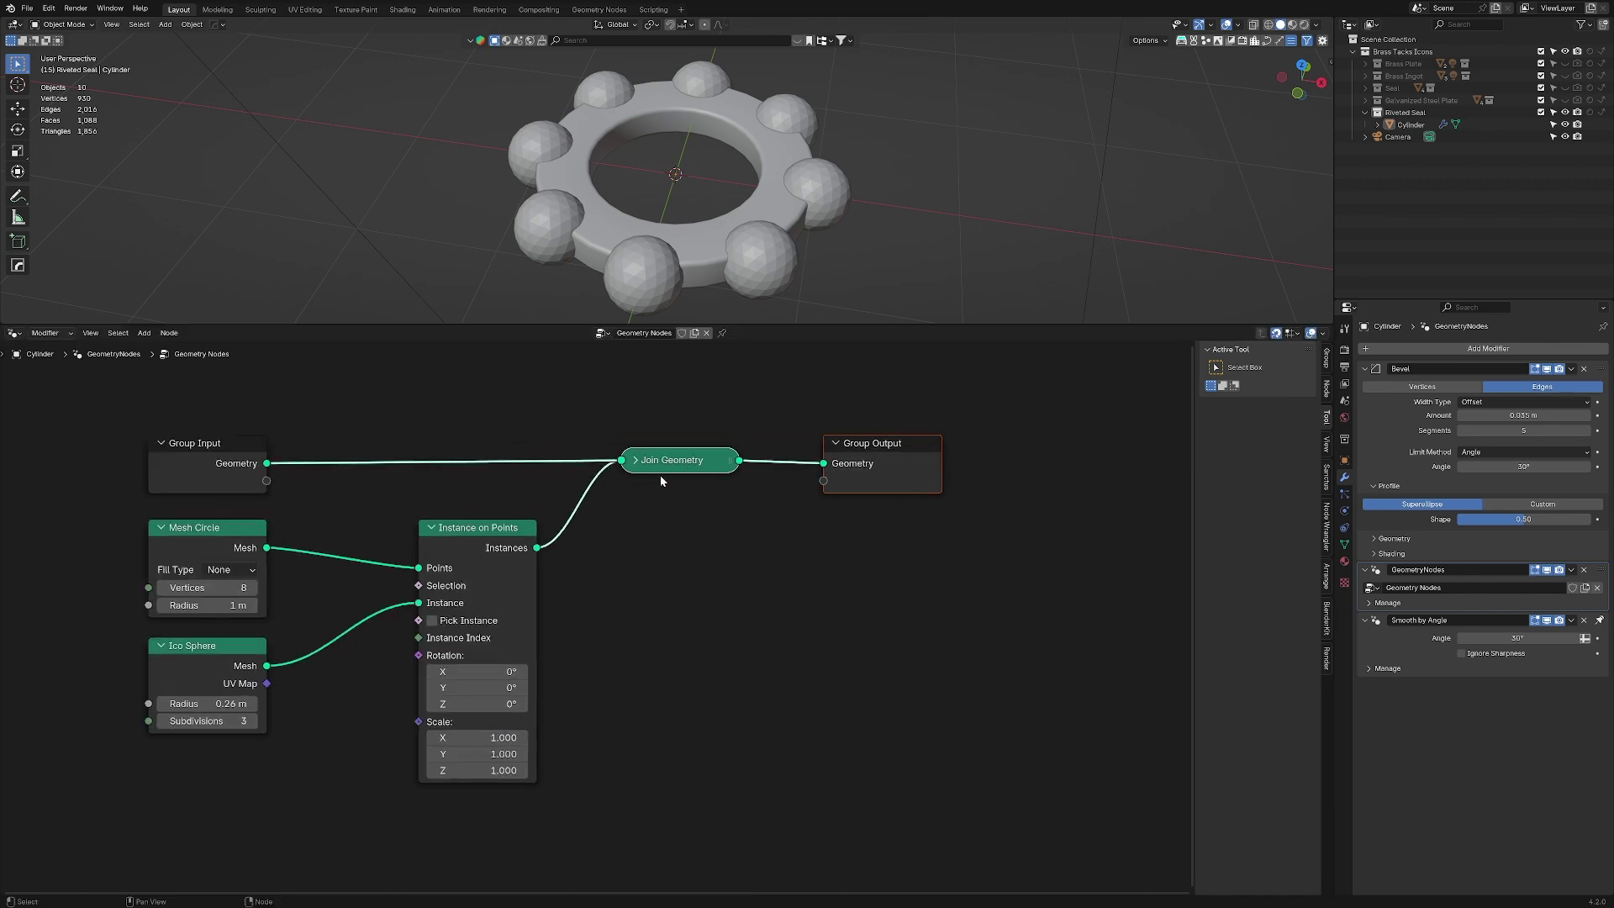
{"action": "left_click", "coordinate": [665, 502]}
{"action": "key", "text": "shift+a"}
{"action": "type", "text": "join"}
{"action": "key", "text": "Escape"}
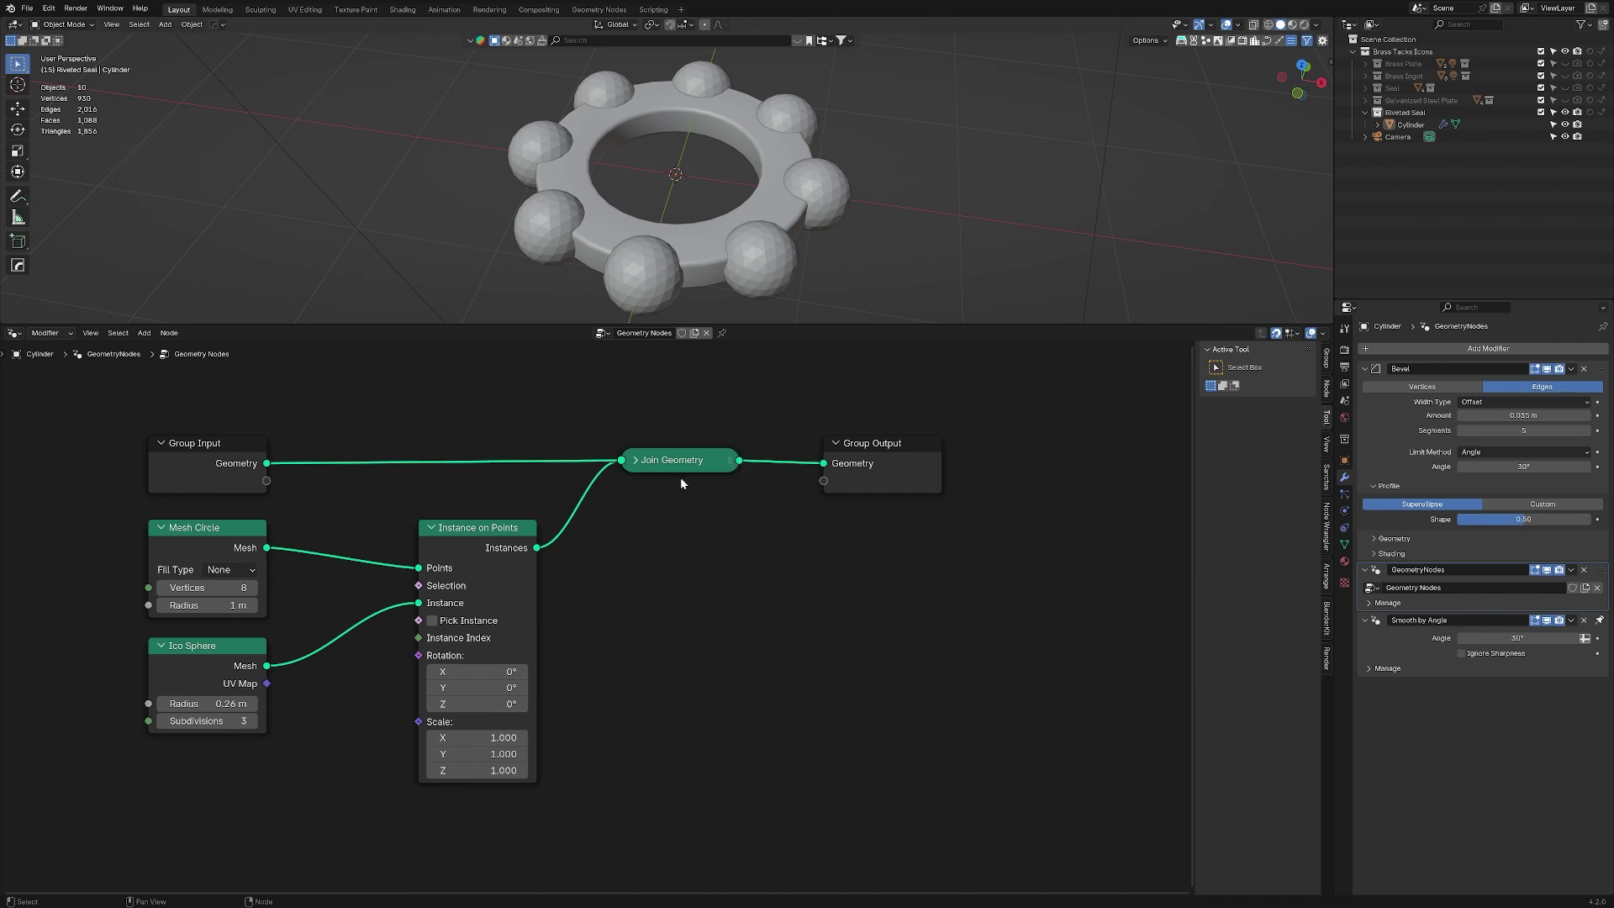
- Expand the collapsed Join Geometry node, and set the radii to 0.79 m for Mesh Circle and 0.18 m for Ico Sphere
{"action": "left_click", "coordinate": [635, 461]}
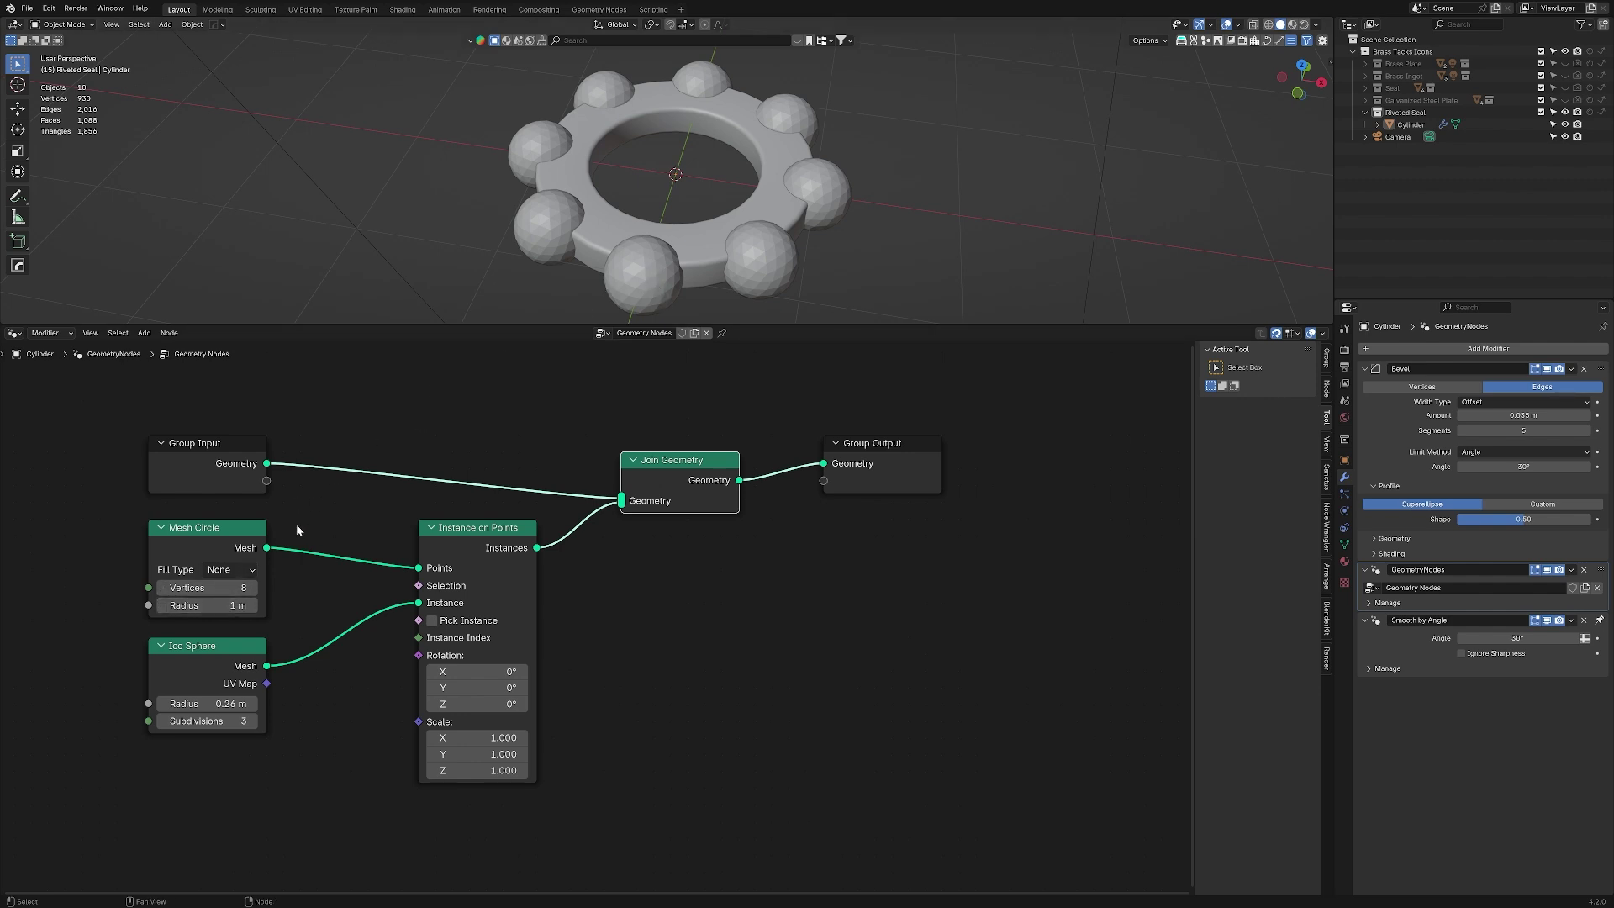
{"action": "left_click_drag", "start_coordinate": [210, 605], "coordinate": [187, 703]}
{"action": "left_click_drag", "start_coordinate": [200, 606], "coordinate": [206, 605]}
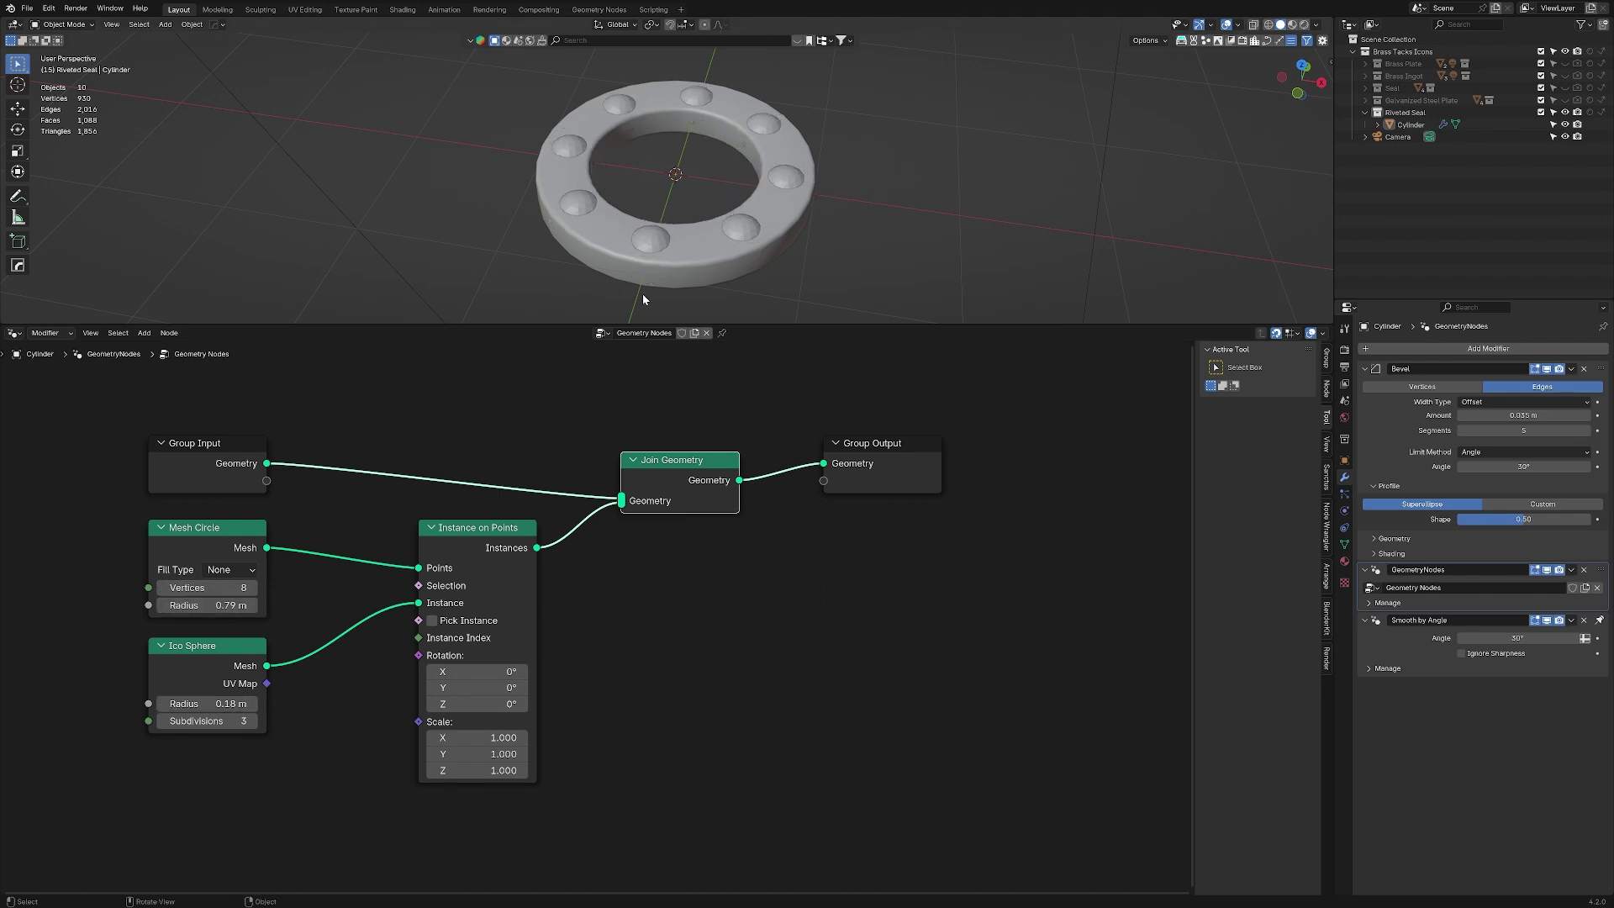
- Set the Mesh Circle node's radius to 0.8 m so the rivets are centred on the ring's face
{"action": "key", "text": "KP_7"}
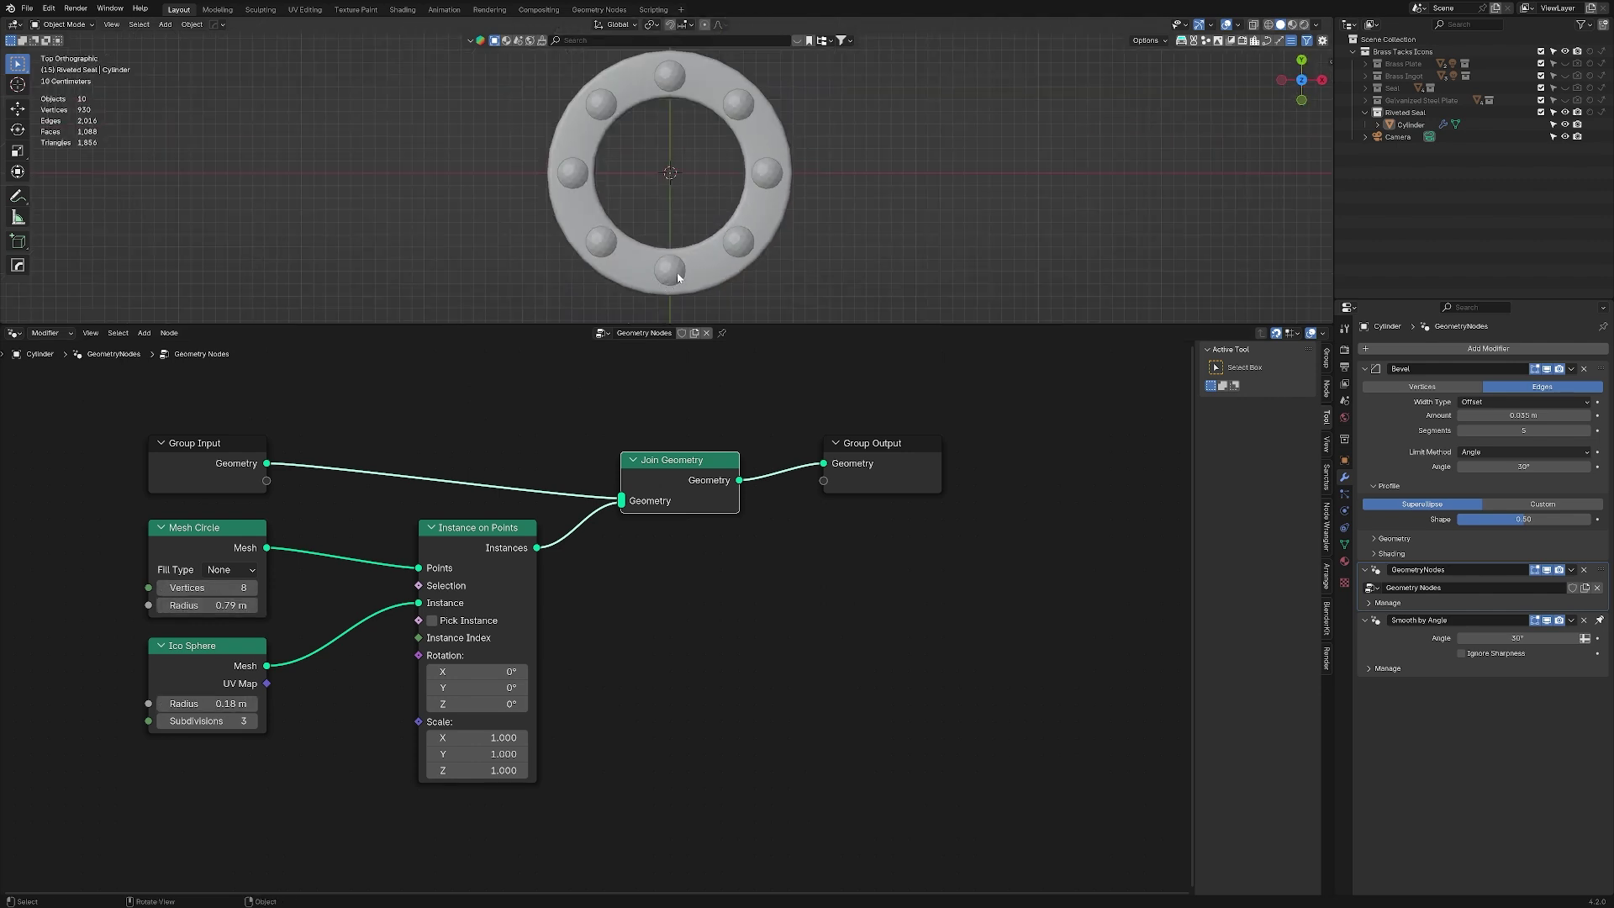
{"action": "scroll", "coordinate": [670, 307], "scroll_direction": "up", "scroll_amount": 5}
{"action": "left_click_drag", "start_coordinate": [202, 605], "coordinate": [204, 605]}
{"action": "scroll", "coordinate": [670, 214], "scroll_direction": "down", "scroll_amount": 3}
{"action": "middle_click_drag", "start_coordinate": [674, 205], "coordinate": [637, 269]}
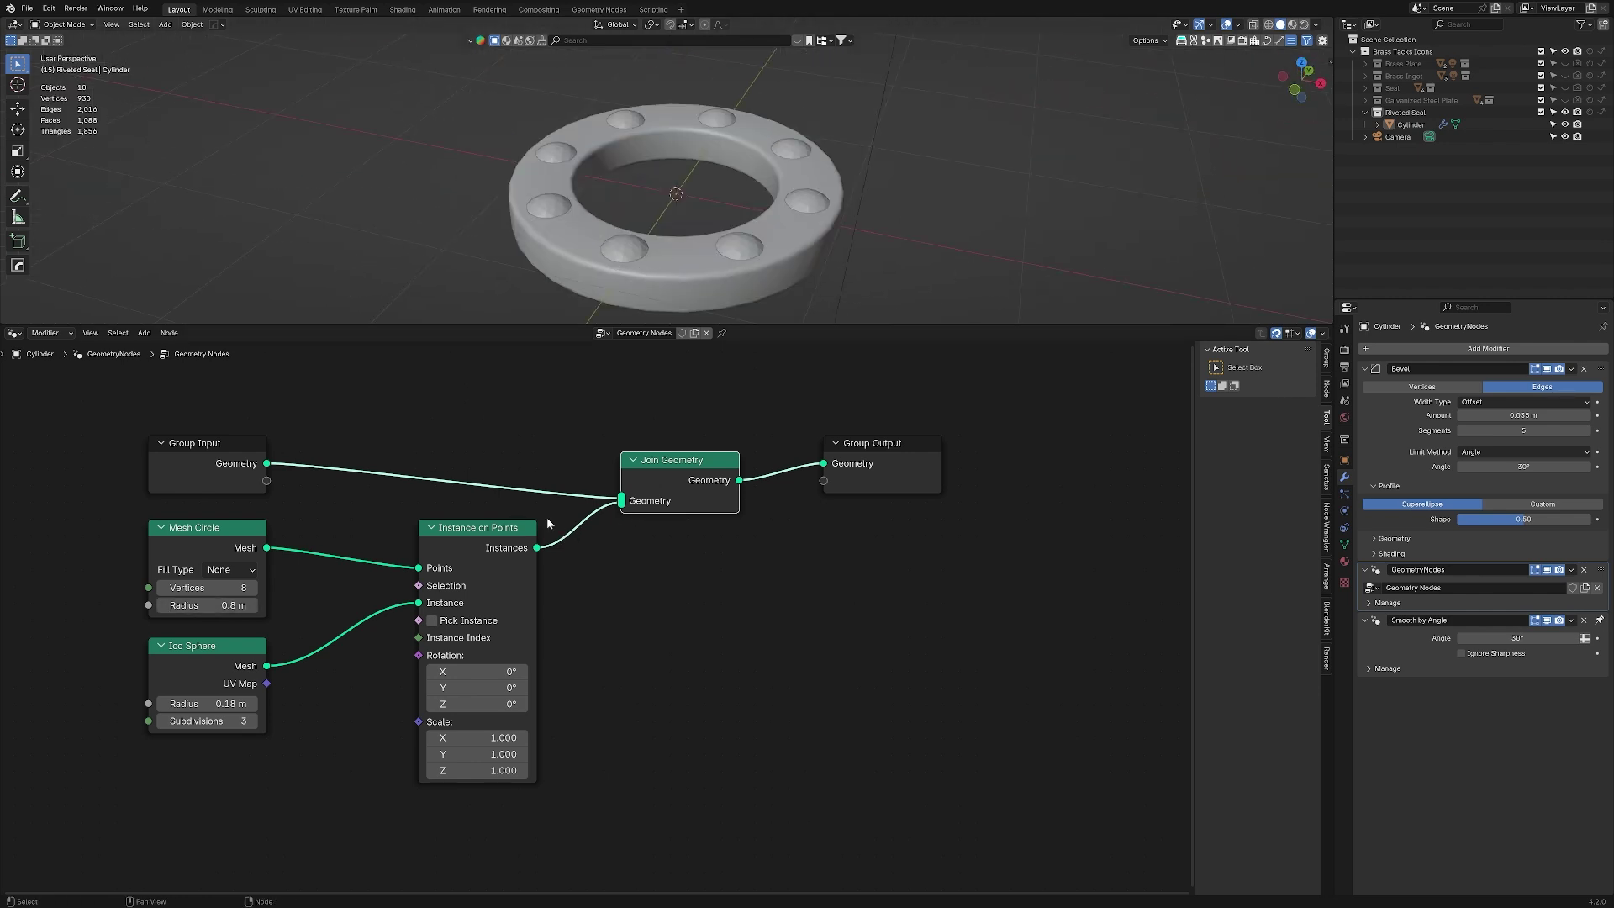
- Insert a Transform Geometry node between Instance on Points and Join Geometry, keeping its geometry input linked to the Instances output
{"action": "key", "text": "shift+a"}
{"action": "type", "text": "transform"}
{"action": "key", "text": "Return"}
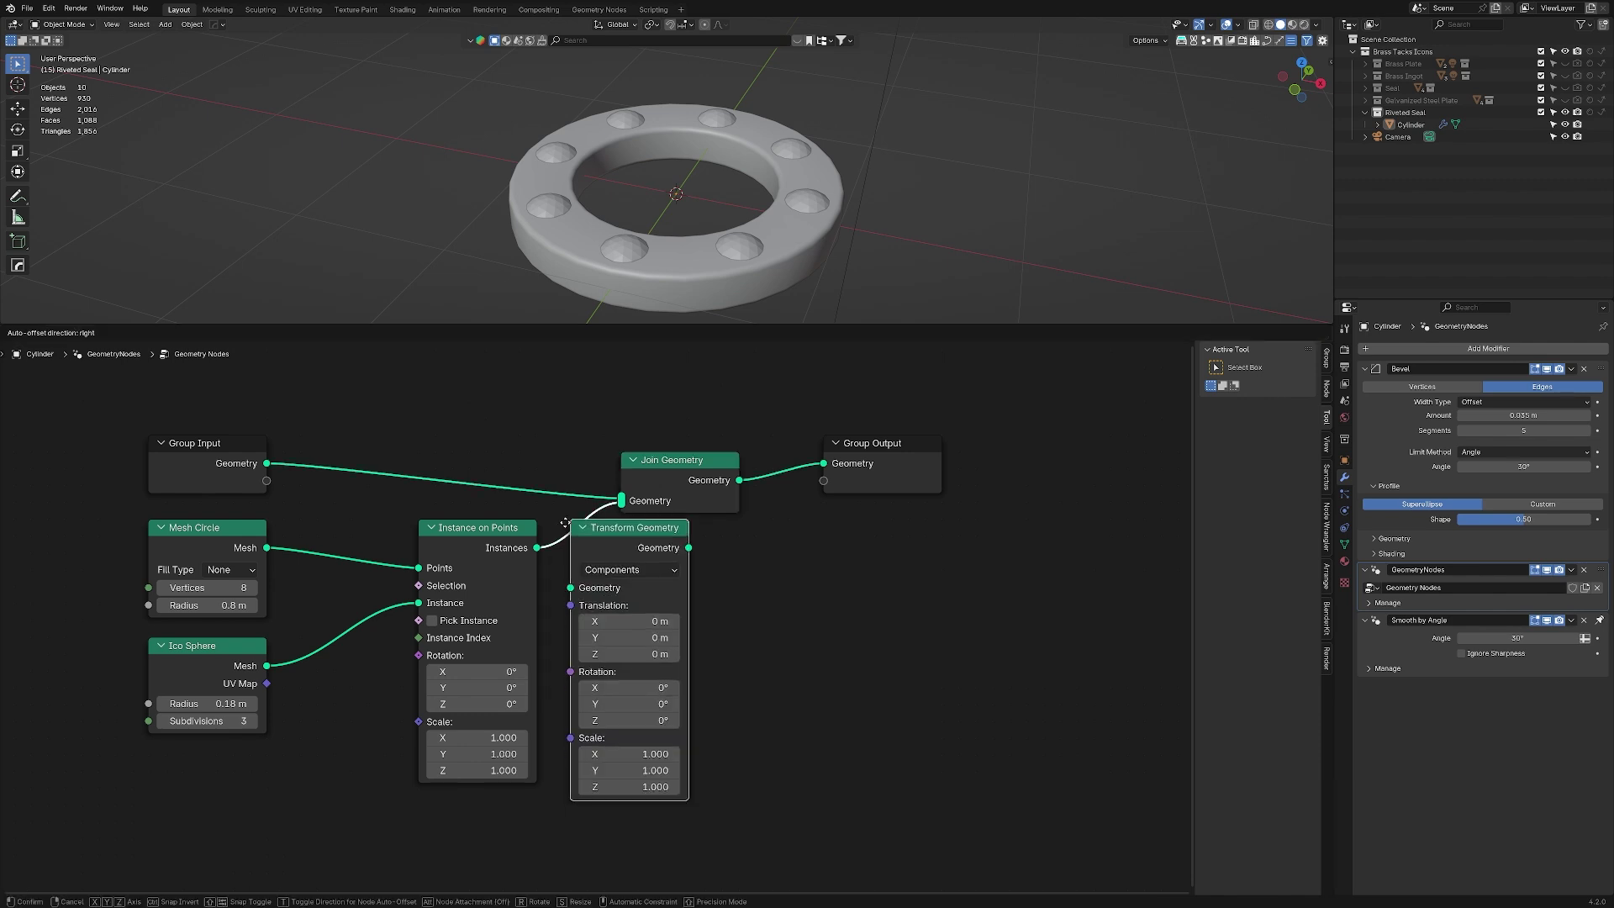
{"action": "left_click", "coordinate": [604, 523]}
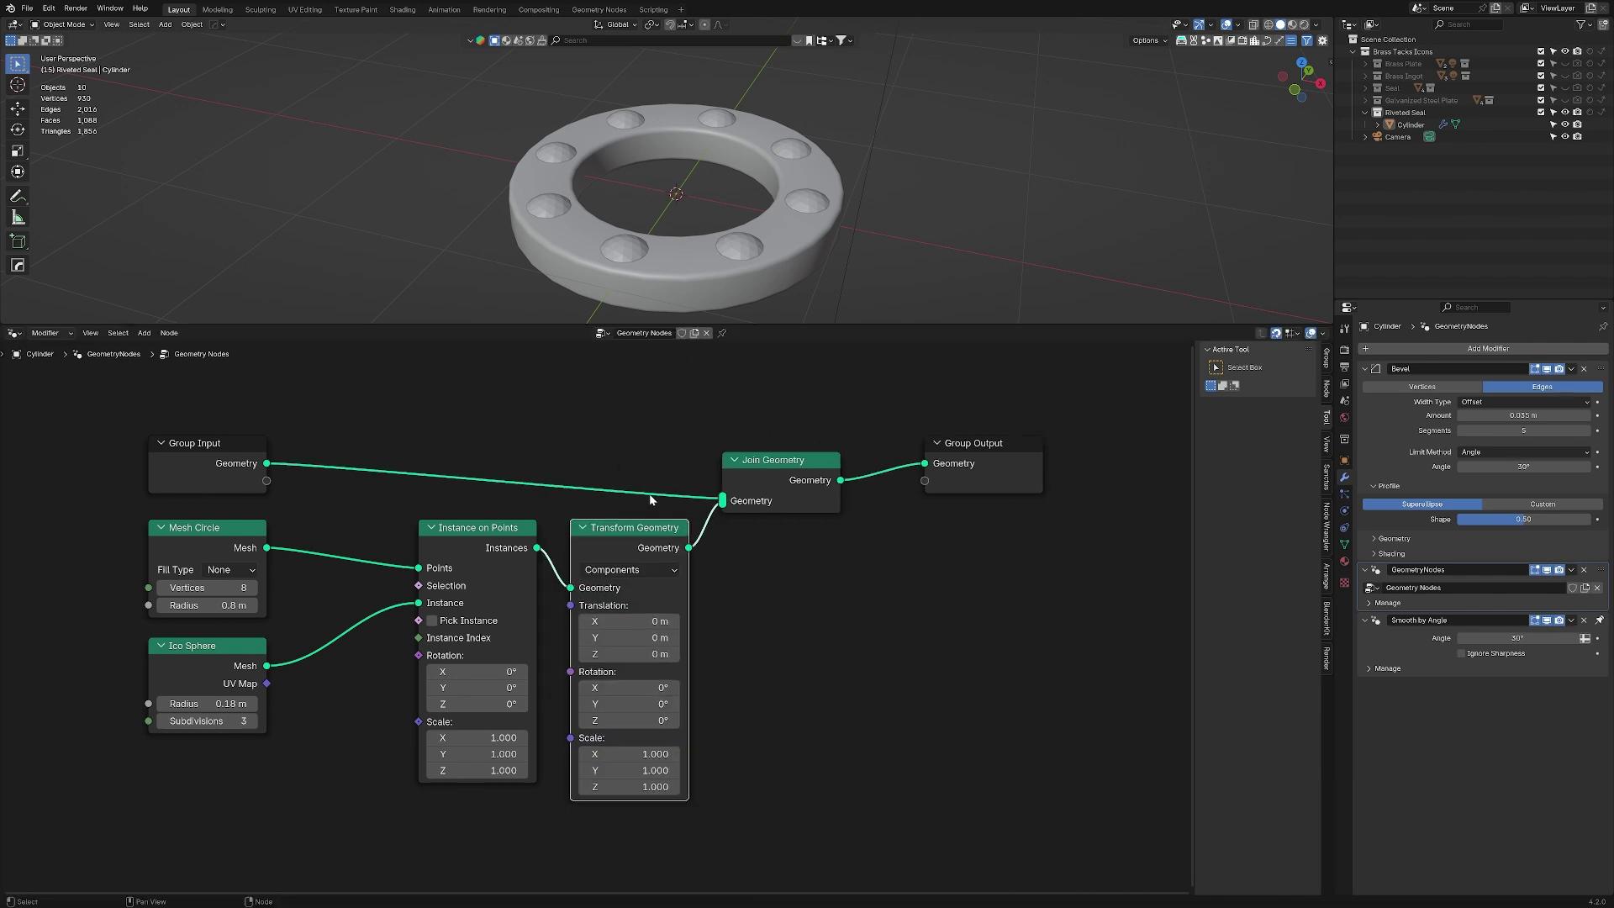
{"action": "key", "text": "ctrl+shift+z"}
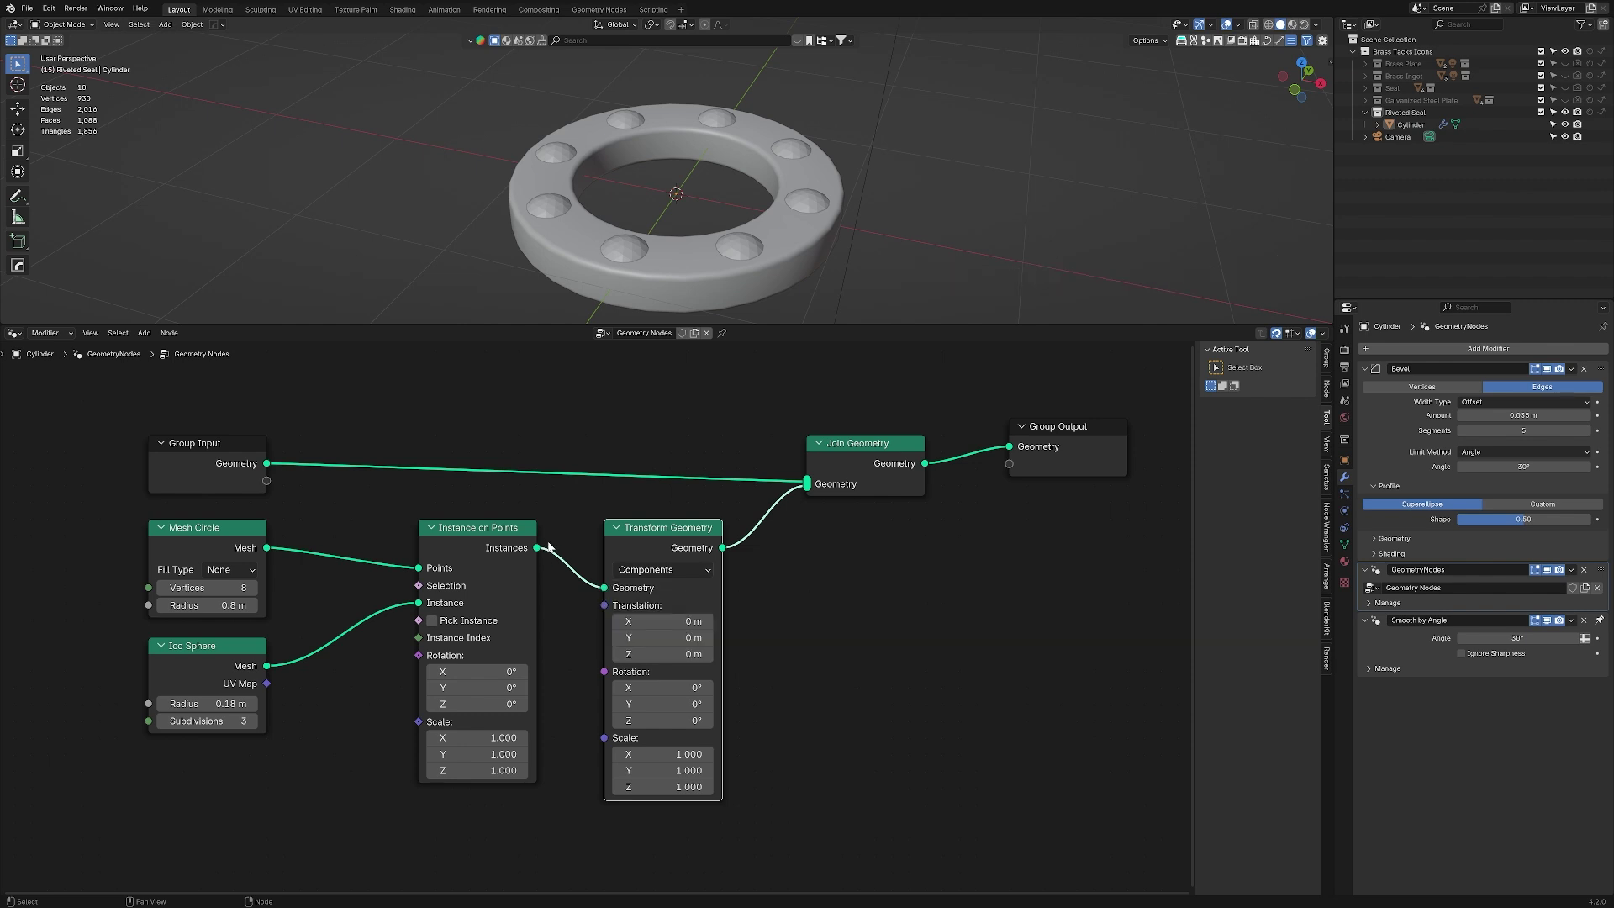
{"action": "mouse_move", "coordinate": [539, 554]}
{"action": "left_click_drag", "start_coordinate": [538, 554], "coordinate": [604, 587]}
- Raise the rivets by setting the Transform Geometry node's Z translation to 0.06 m
{"action": "left_click", "coordinate": [655, 653]}
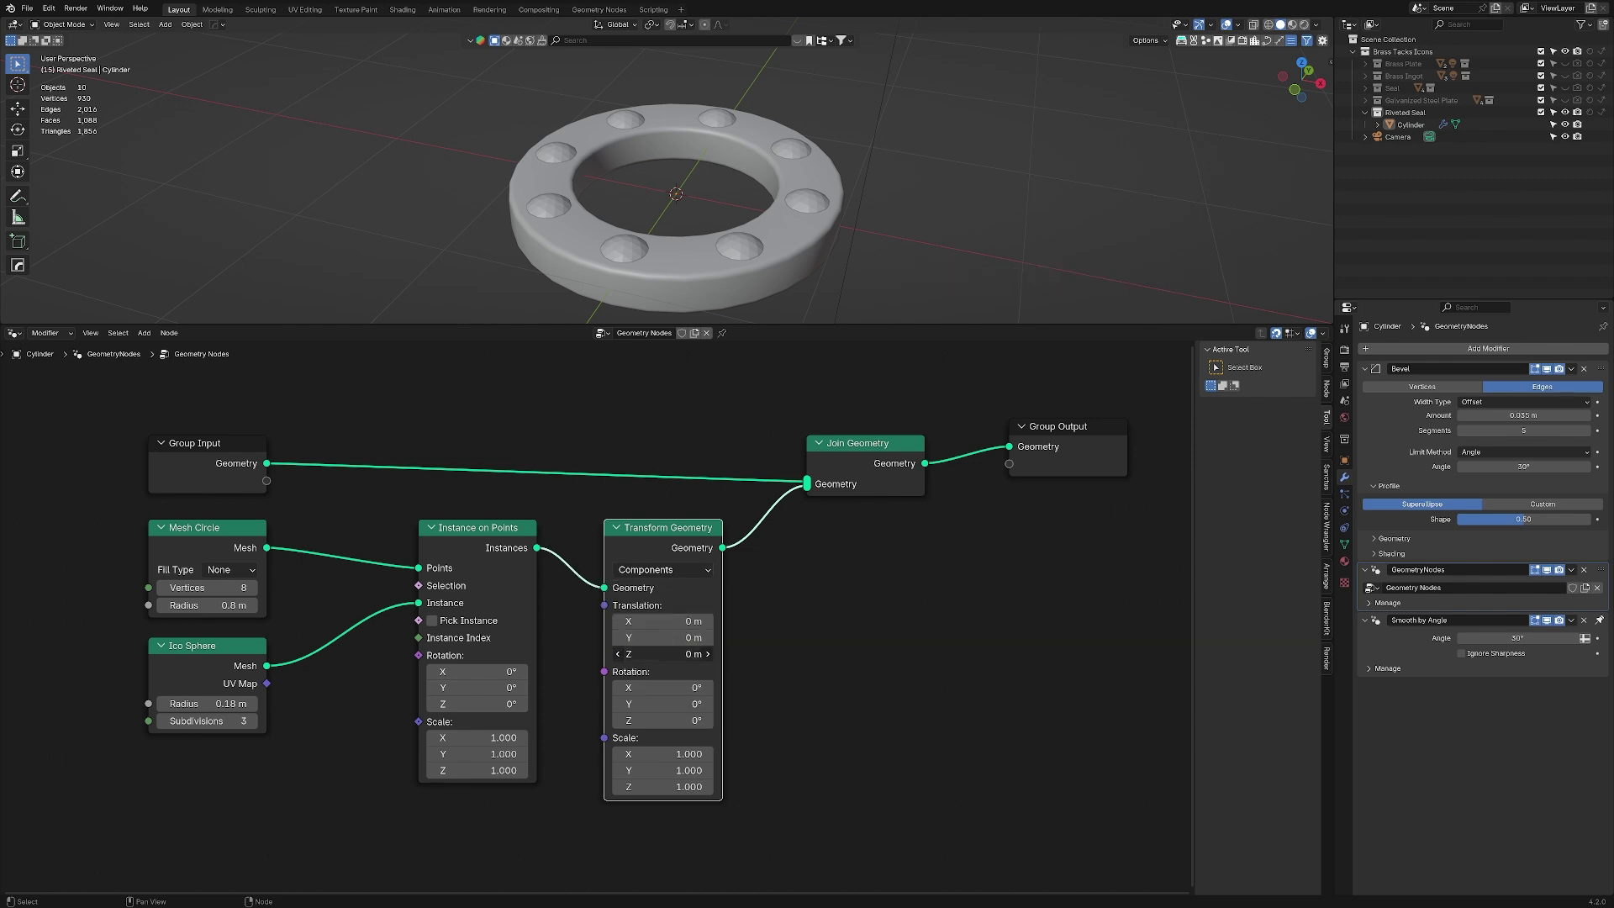
{"action": "type", "text": "0.06"}
{"action": "key", "text": "Return"}
{"action": "middle_click_drag", "start_coordinate": [605, 252], "coordinate": [579, 233]}
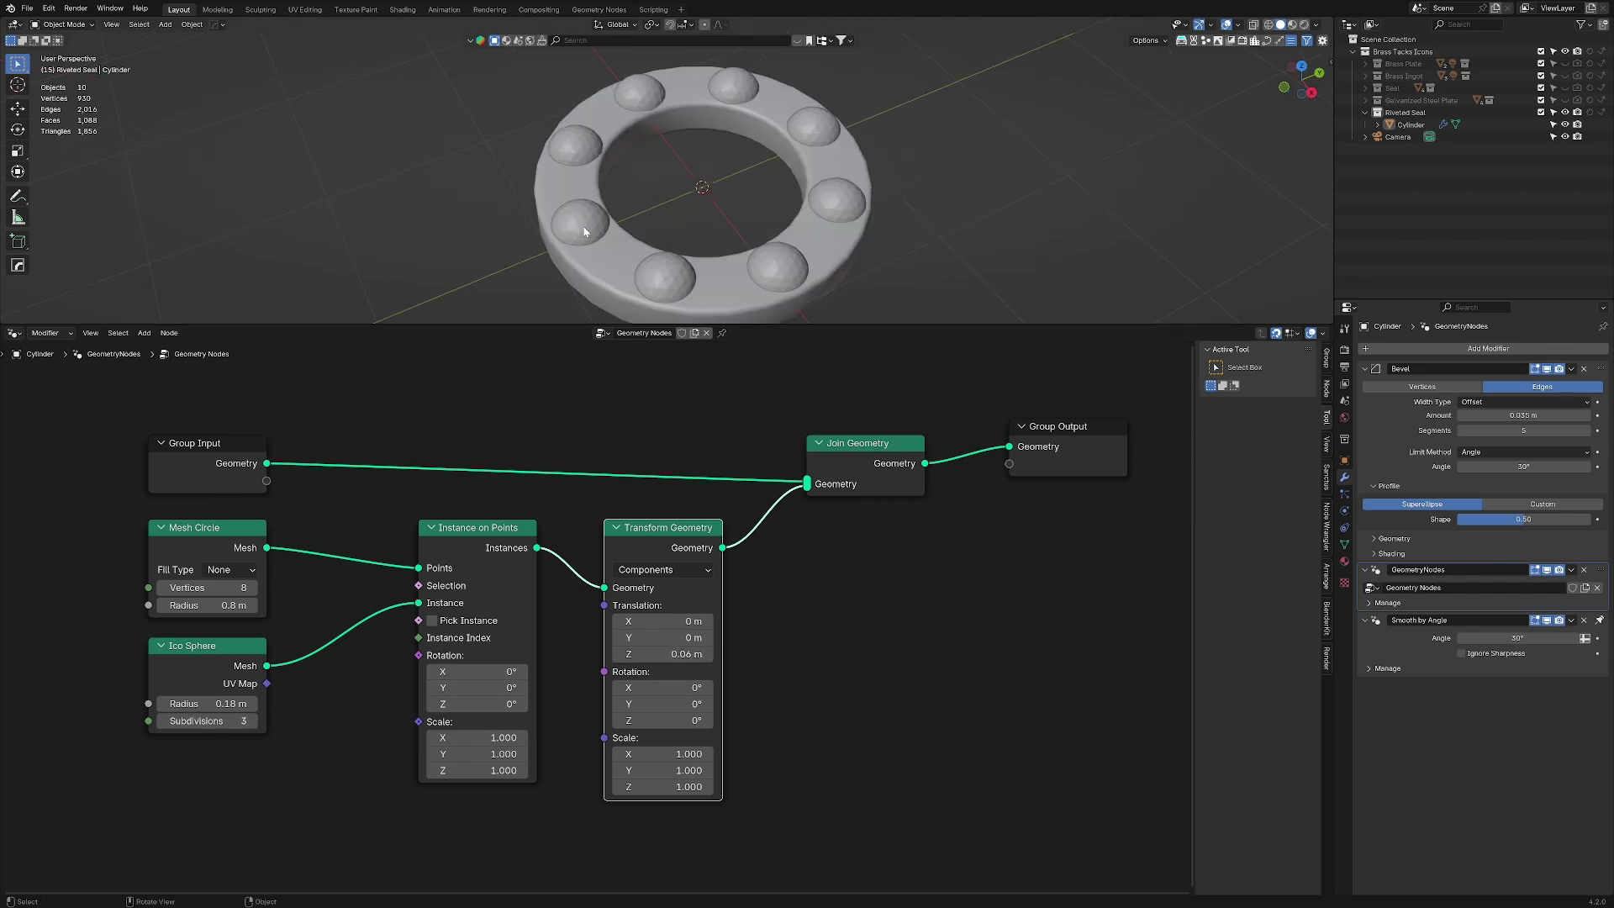
- Set the Ico Sphere radius to 0.13 m and the Transform Geometry node's Z translation to 0.1 m
{"action": "double_click", "coordinate": [206, 704]}
{"action": "type", "text": "0.13"}
{"action": "key", "text": "Return"}
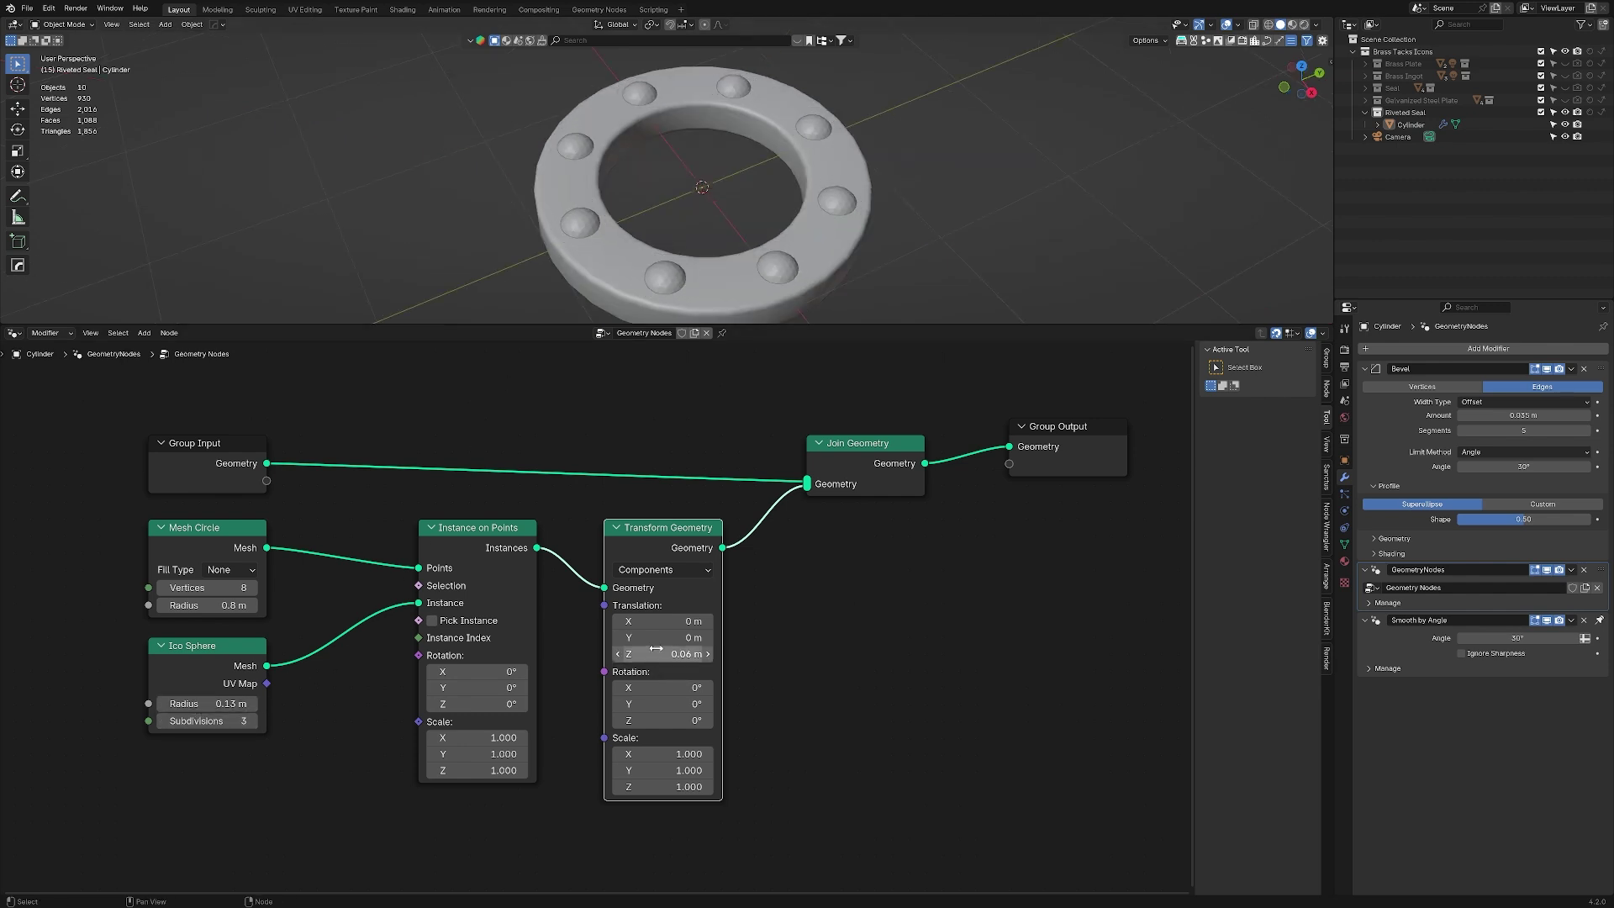
{"action": "left_click", "coordinate": [664, 654]}
{"action": "type", "text": "0.1"}
{"action": "key", "text": "Return"}
{"action": "mouse_move", "coordinate": [725, 252]}
{"action": "middle_mouse_down"}
{"action": "mouse_move", "coordinate": [721, 172]}
{"action": "mouse_move", "coordinate": [727, 237]}
{"action": "middle_mouse_up"}
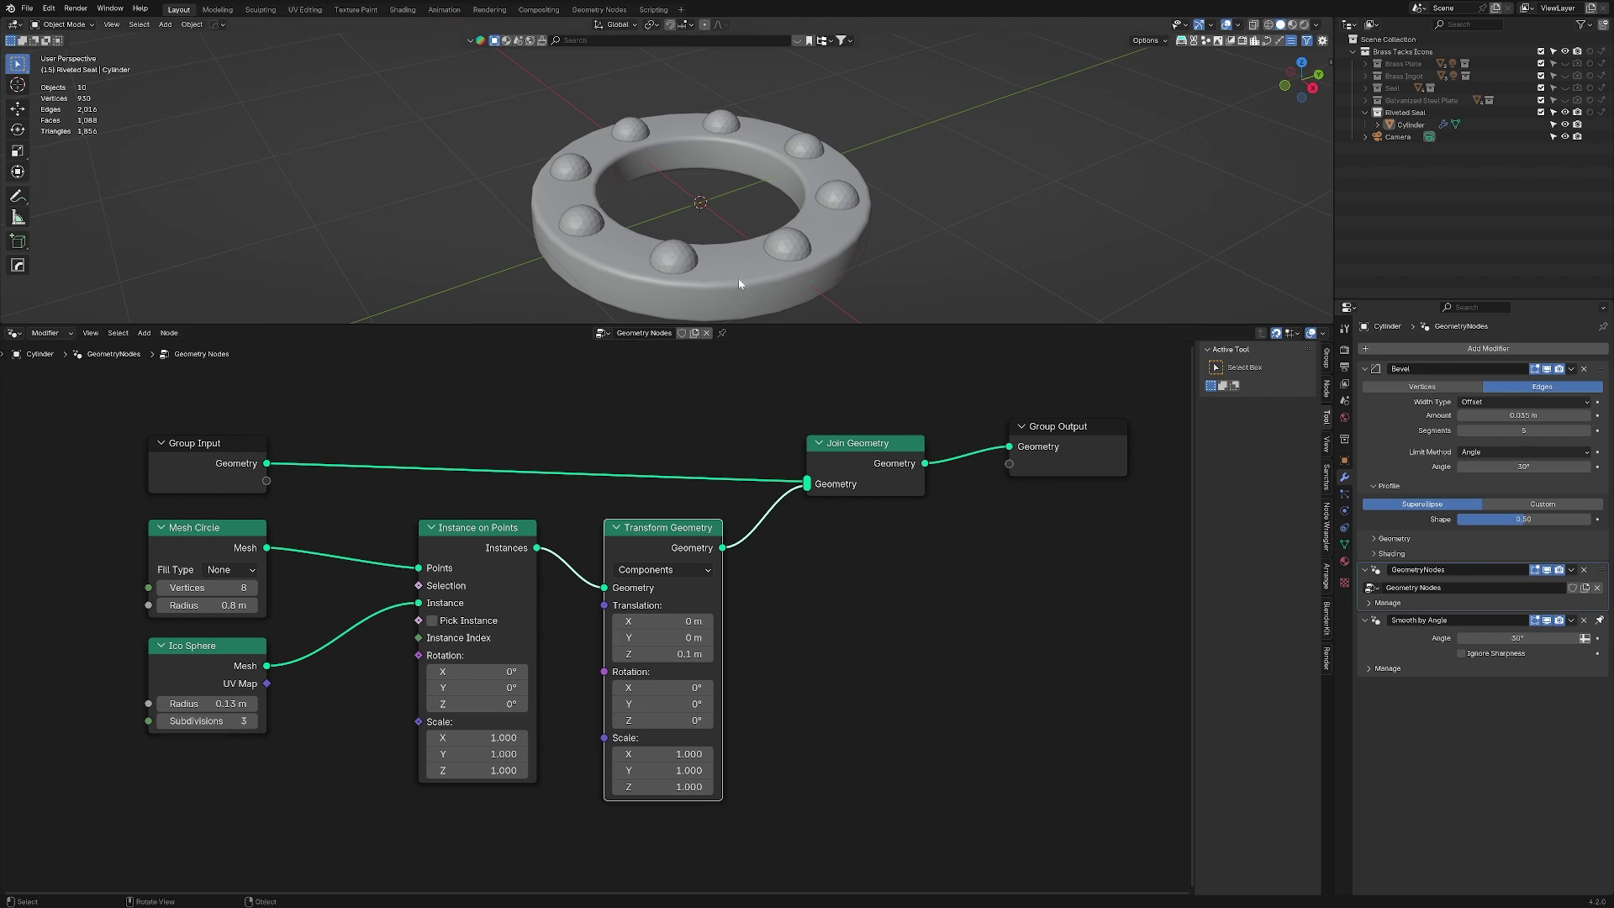
- Smooth the rivets' shading with a Set Shade Smooth node inserted between Transform Geometry and Join Geometry
{"action": "scroll", "coordinate": [672, 302], "scroll_direction": "up", "scroll_amount": 6}
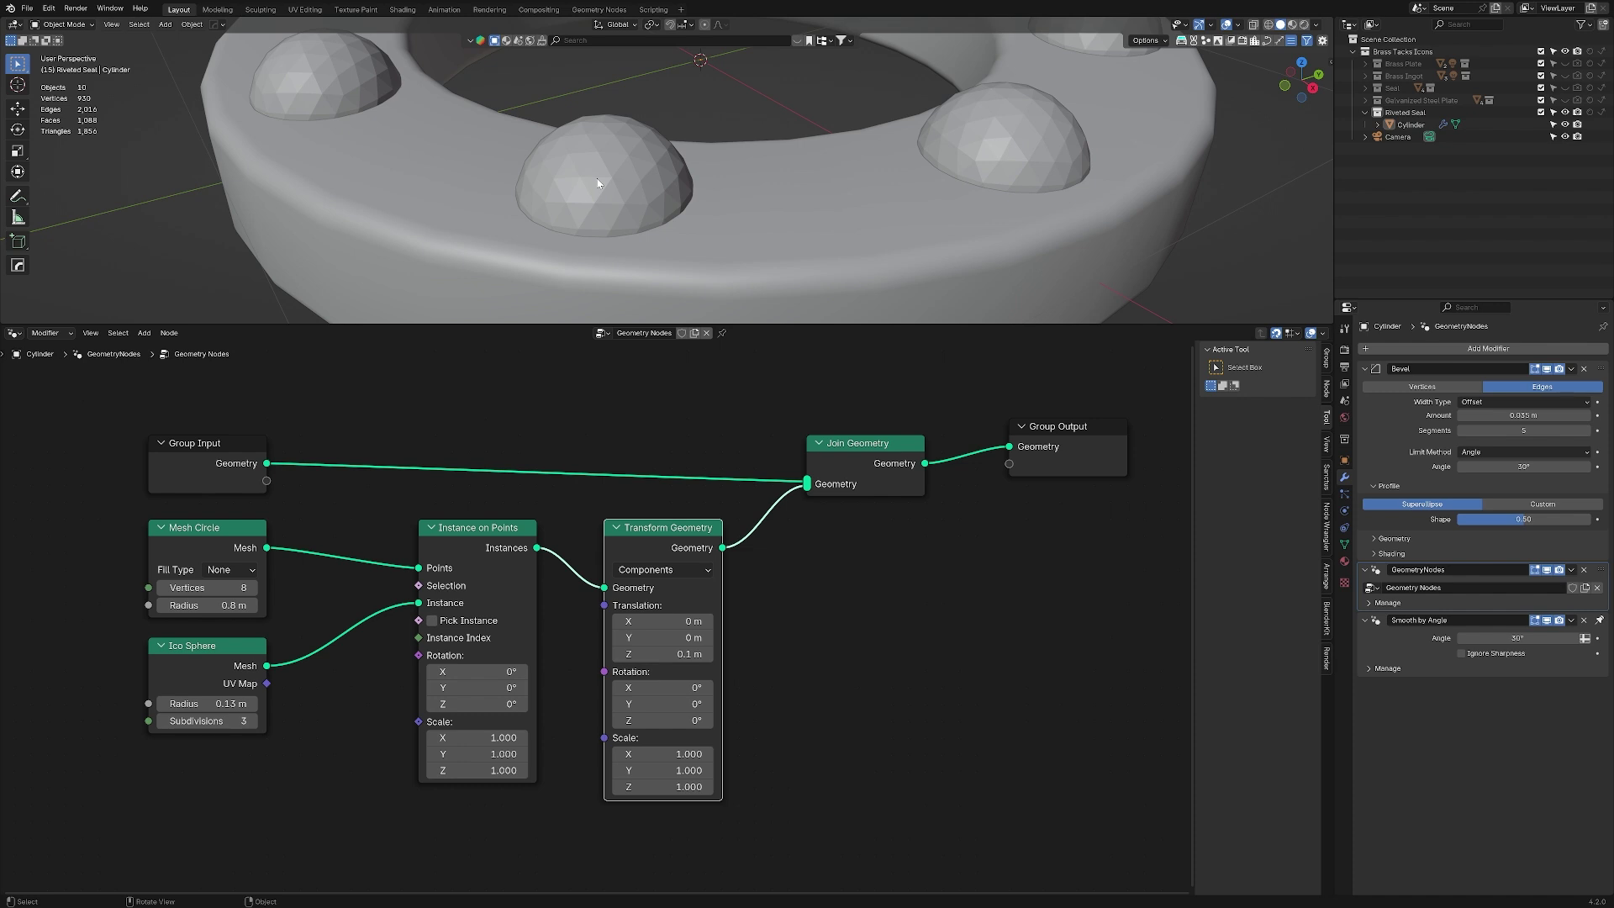
{"action": "left_click", "coordinate": [899, 499]}
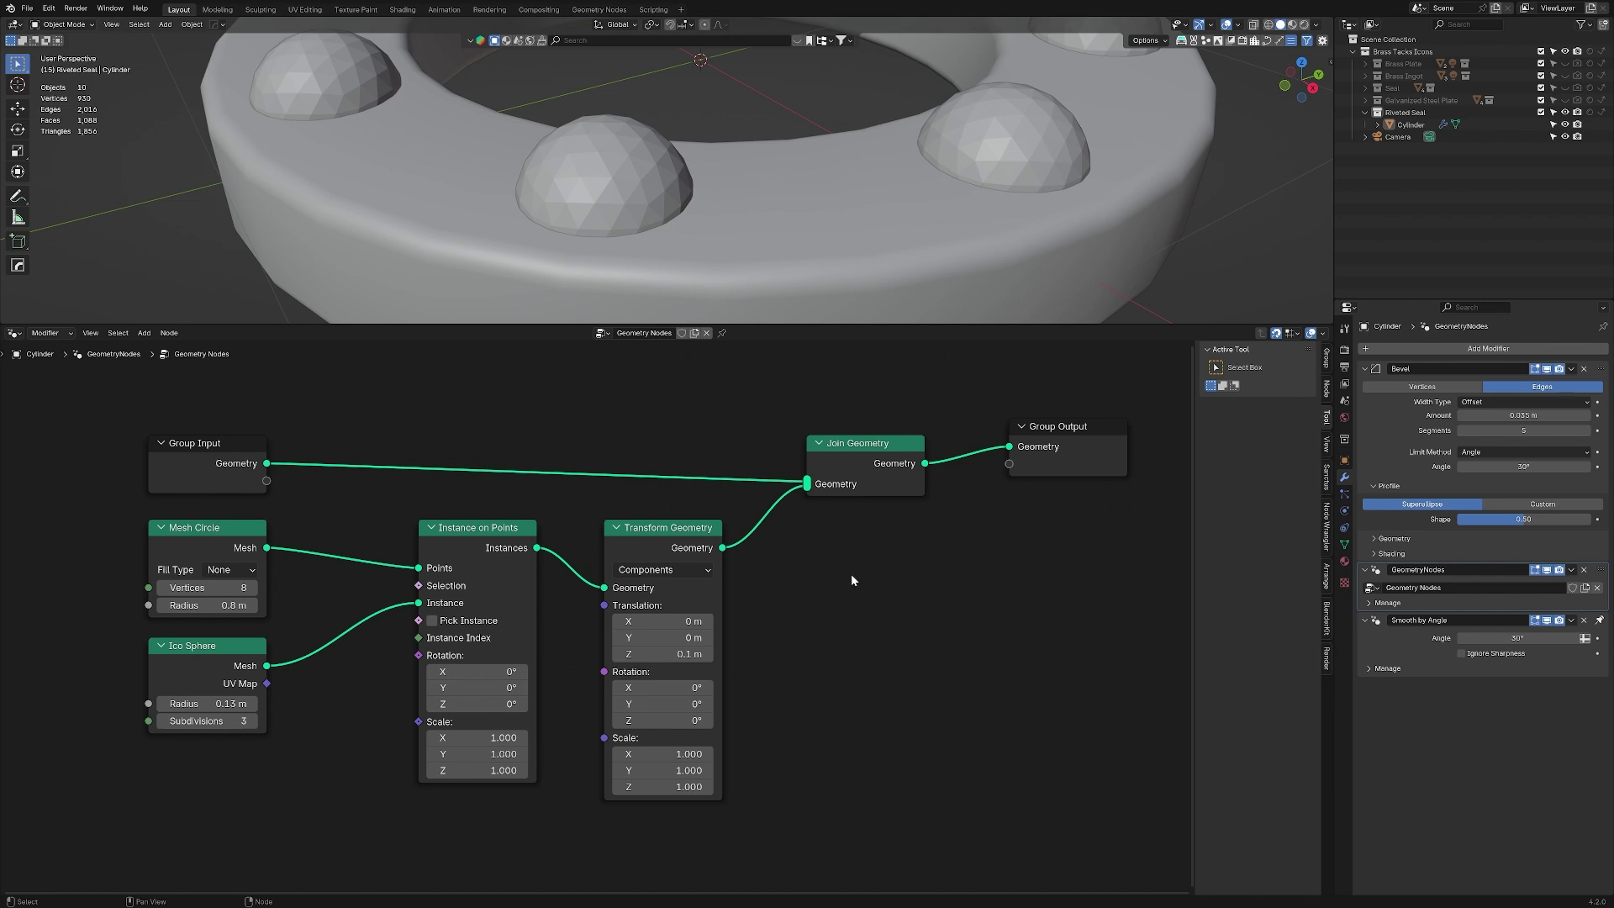
{"action": "key", "text": "shift+a"}
{"action": "type", "text": "shade smooth"}
{"action": "key", "text": "Return"}
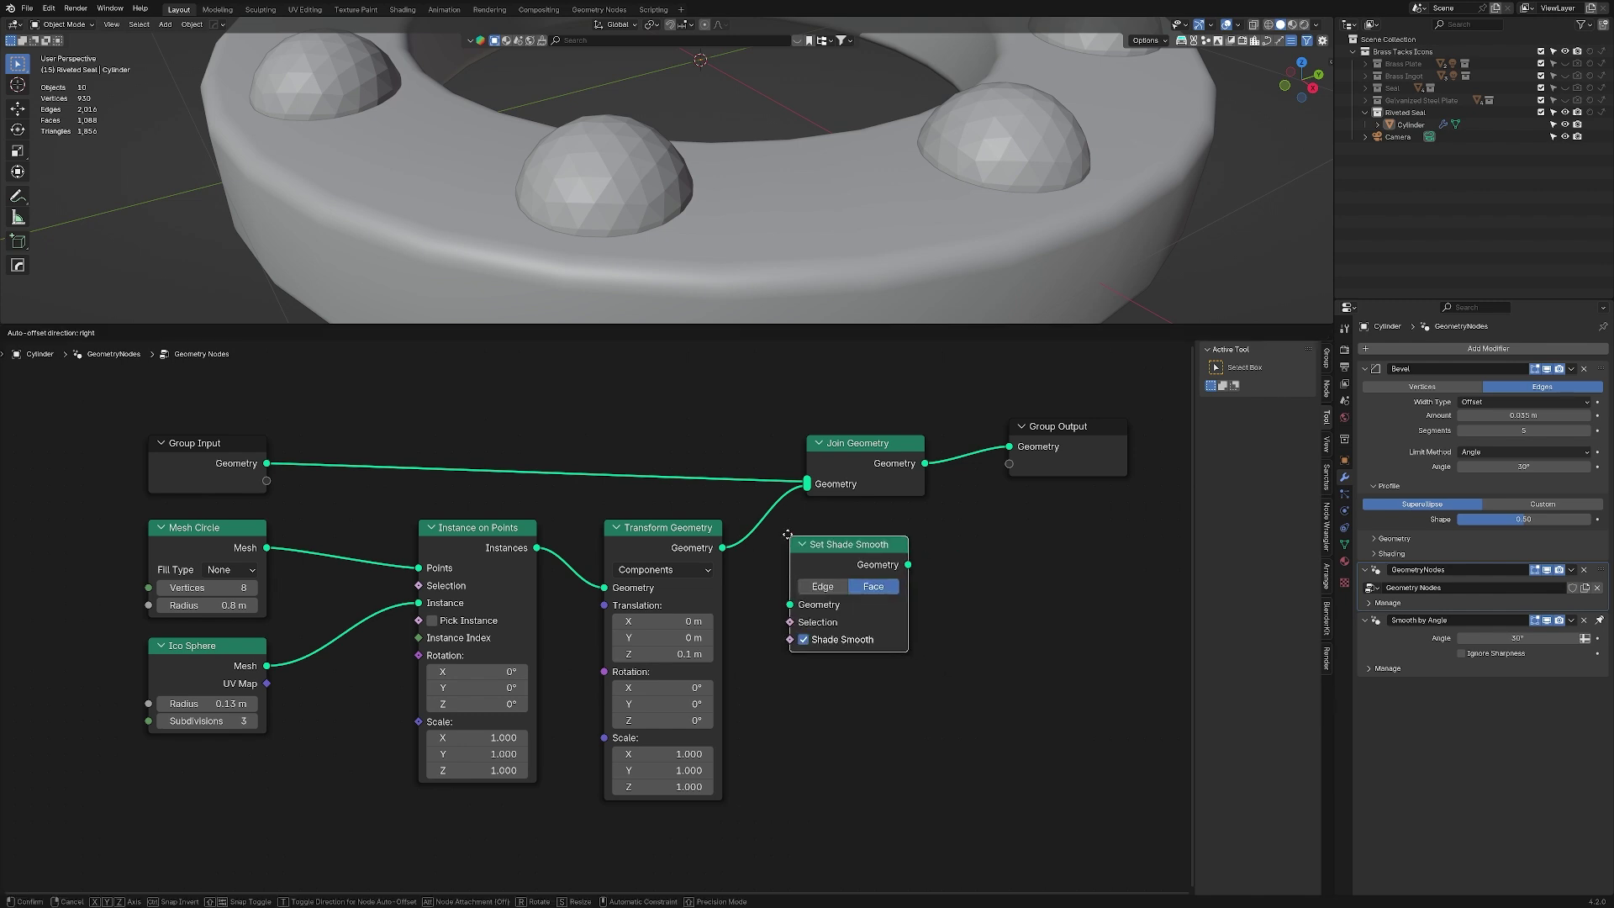
{"action": "left_click", "coordinate": [755, 519]}
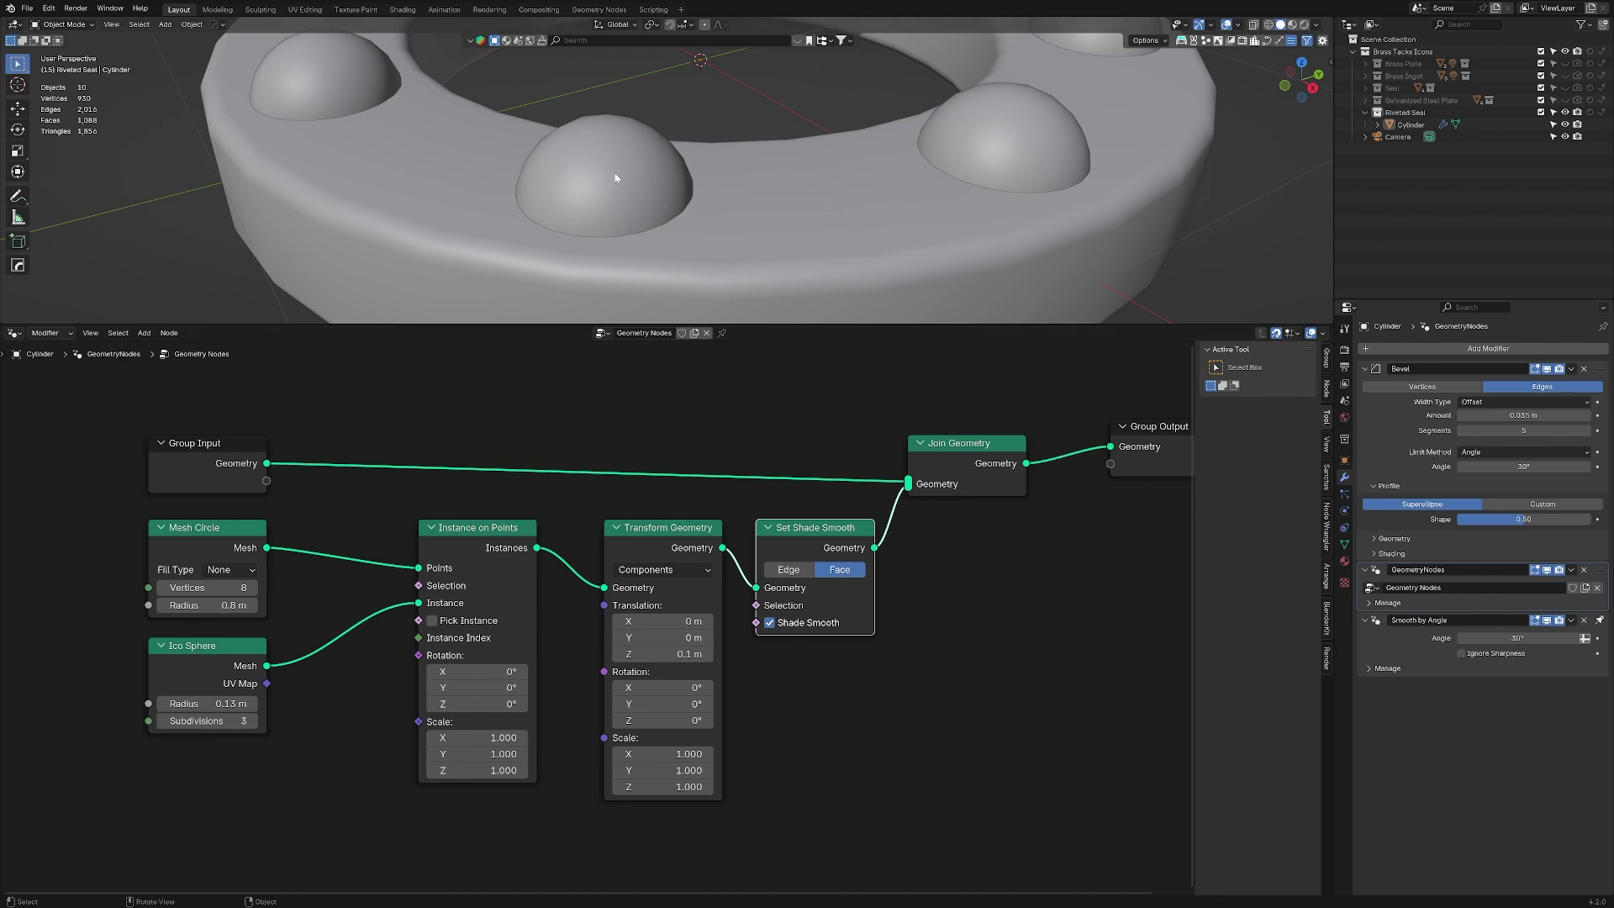
- Enlarge the 3D viewport above the node editor and view the riveted seal through the camera
{"action": "key", "text": "KP_Decimal"}
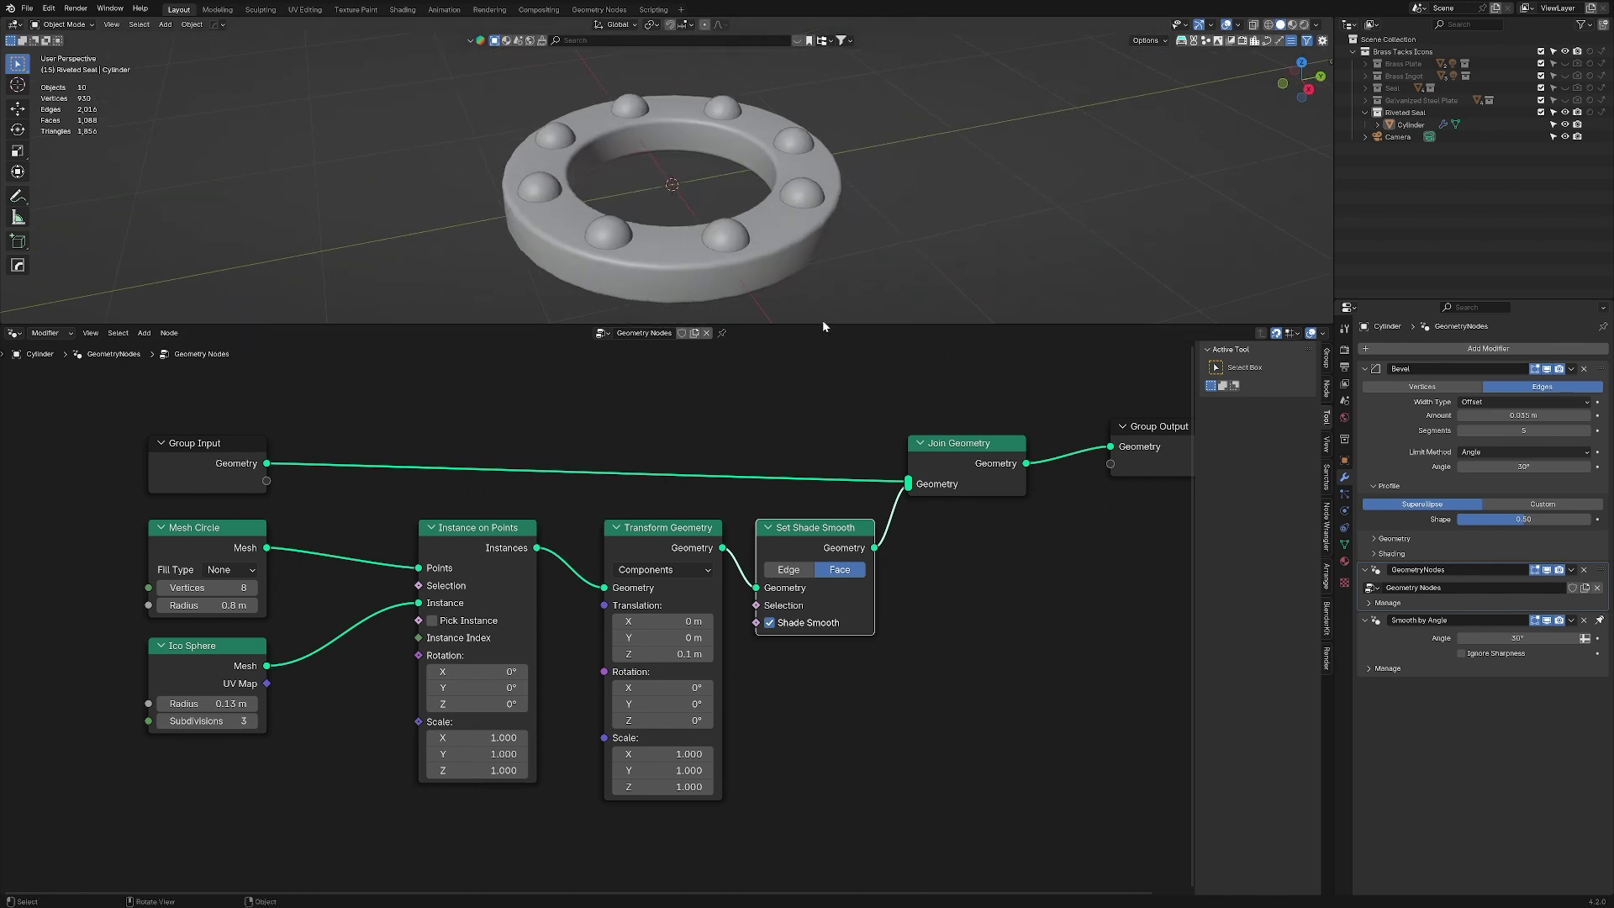
{"action": "left_click_drag", "start_coordinate": [820, 323], "coordinate": [820, 439]}
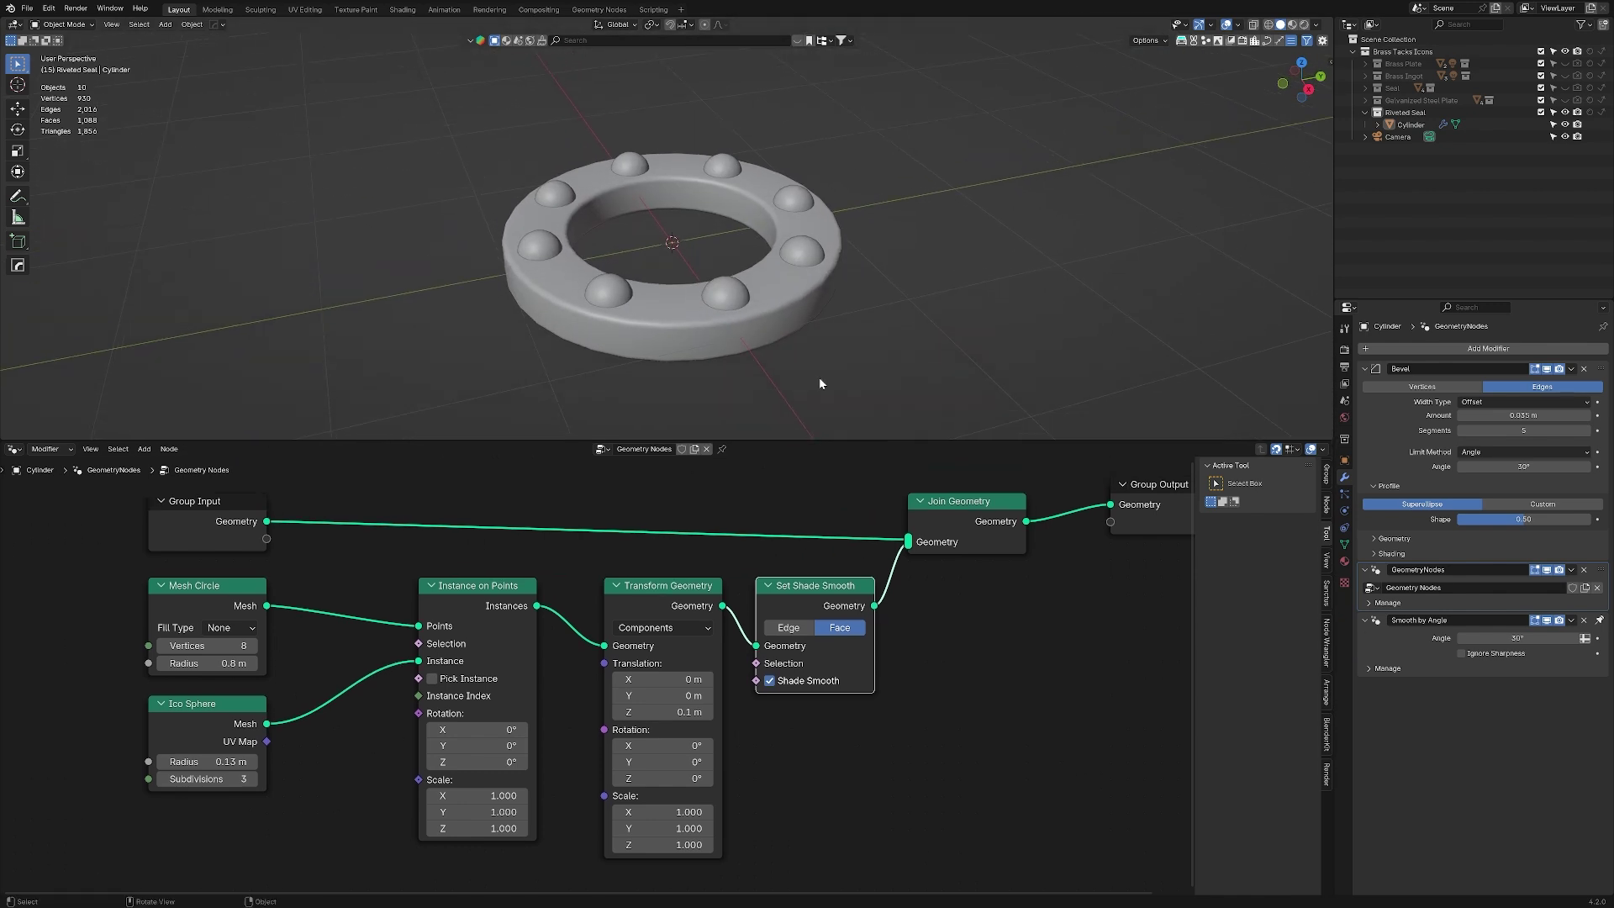
{"action": "key", "text": "KP_0"}
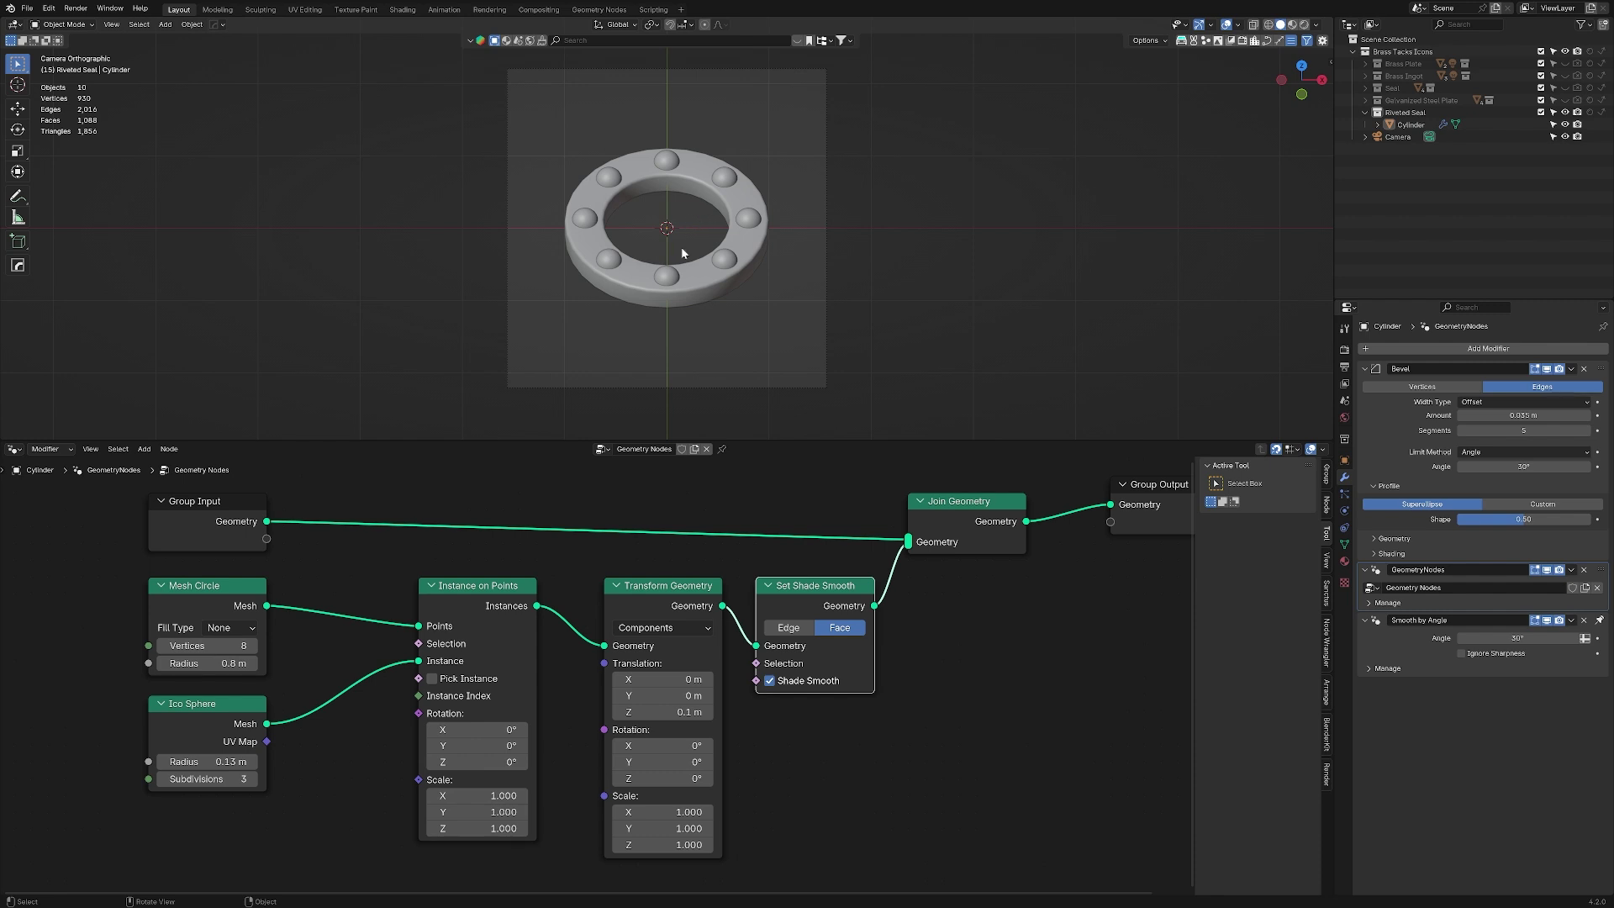
{"action": "left_click", "coordinate": [697, 287]}
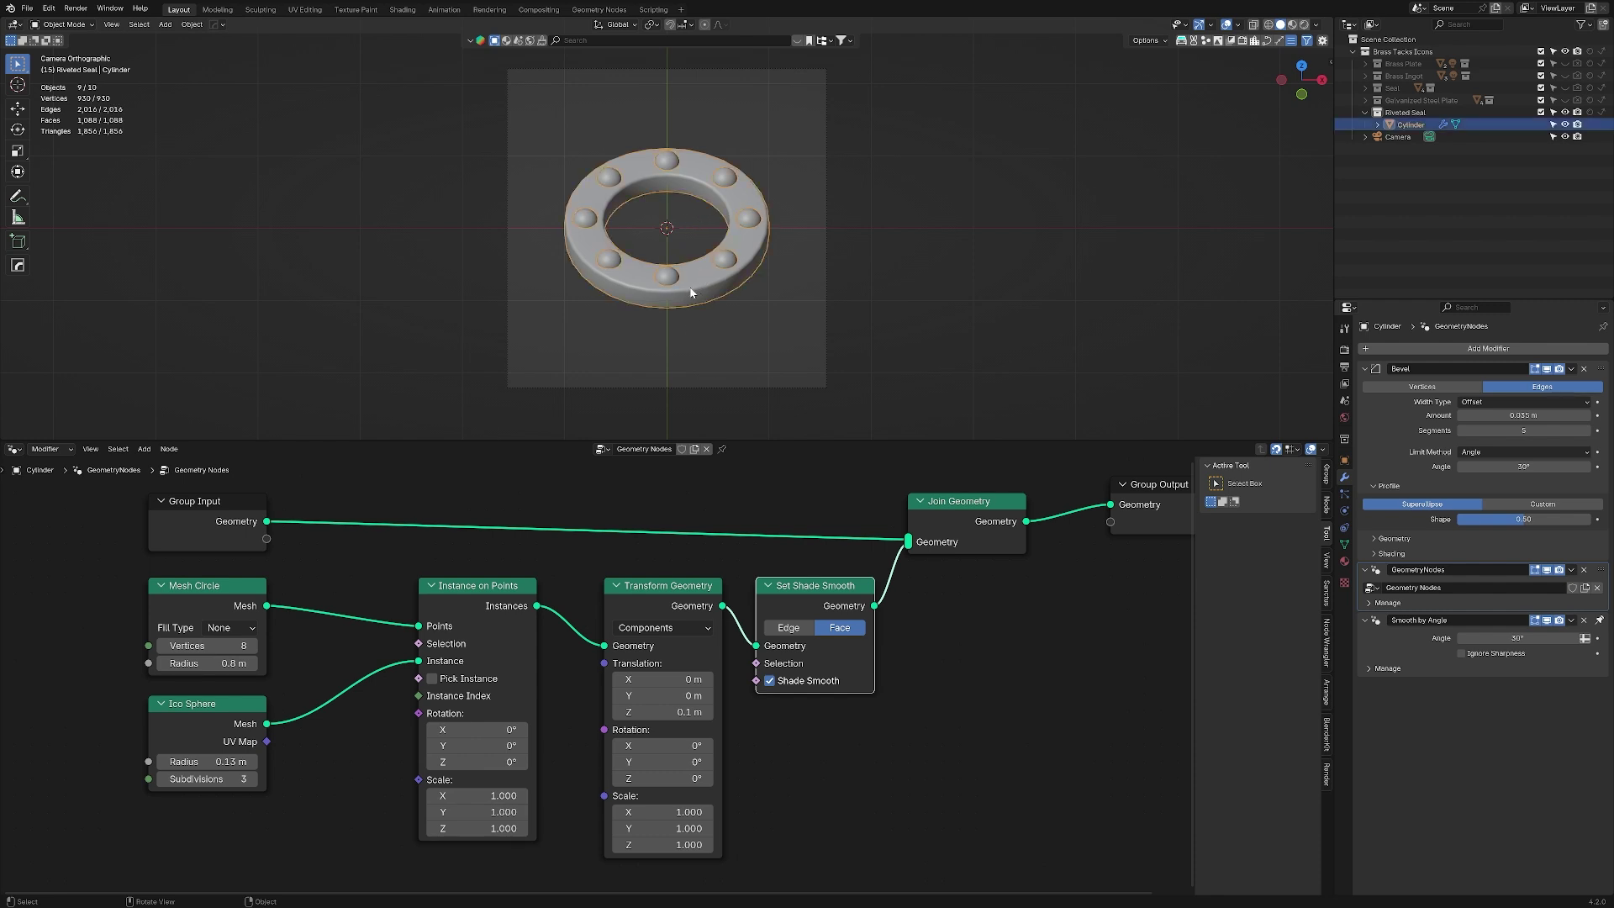
{"action": "key", "text": "g"}
{"action": "key", "text": "Escape"}
{"action": "key", "text": "ctrl+z"}
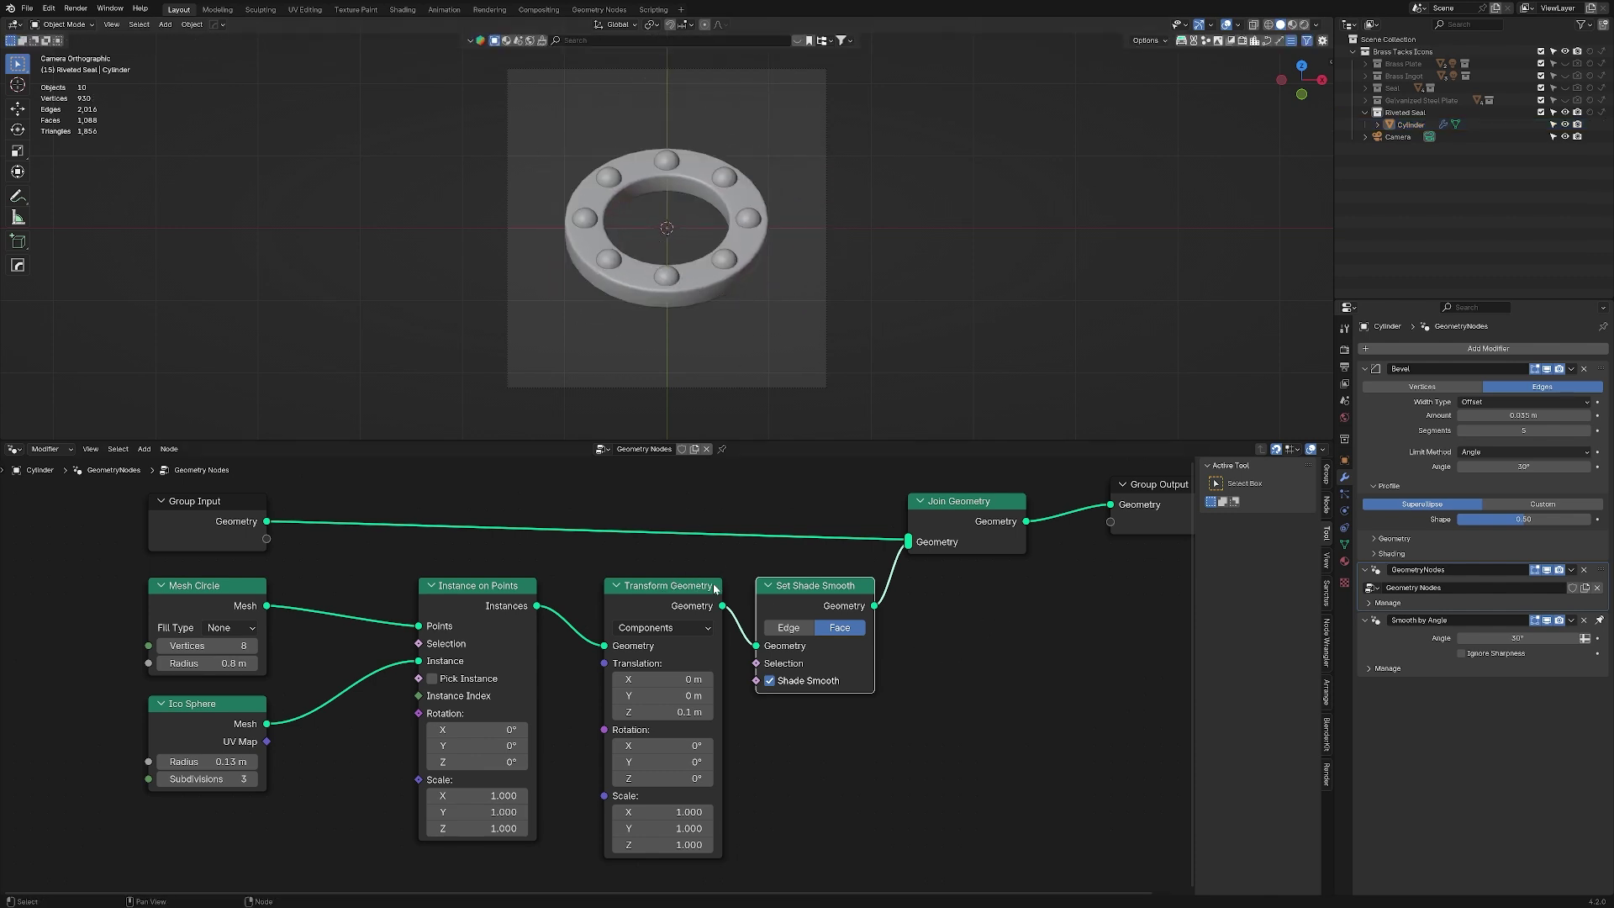
- Duplicate the Transform Geometry node and insert the copy between Join Geometry and Group Output
{"action": "left_click", "coordinate": [641, 590]}
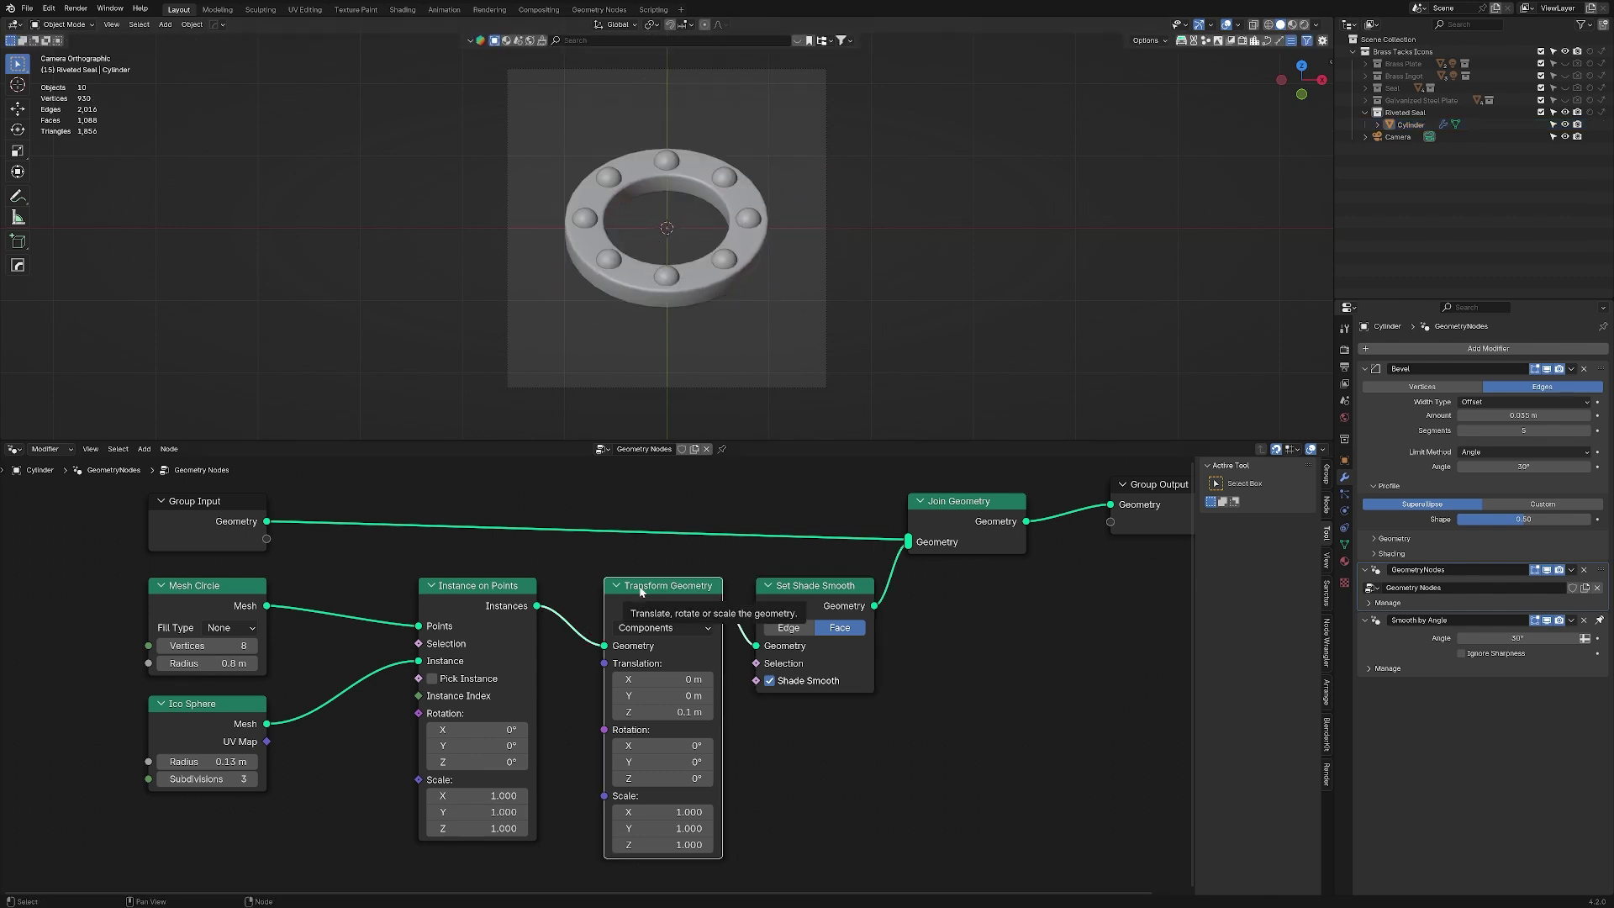
{"action": "key", "text": "shift+d"}
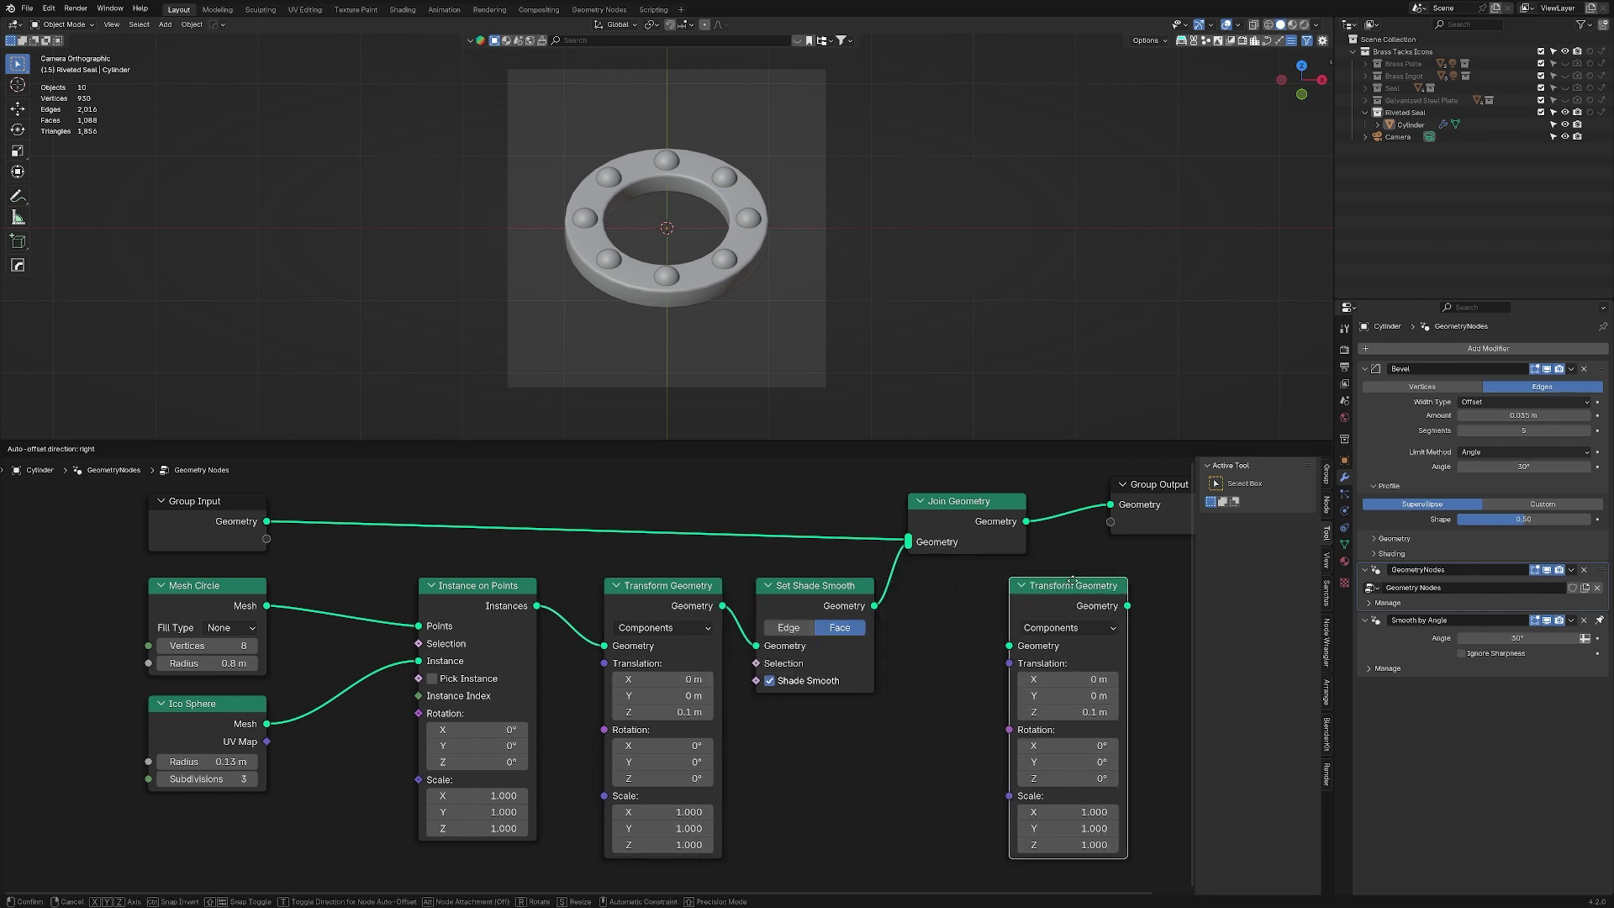
{"action": "left_click", "coordinate": [1071, 582]}
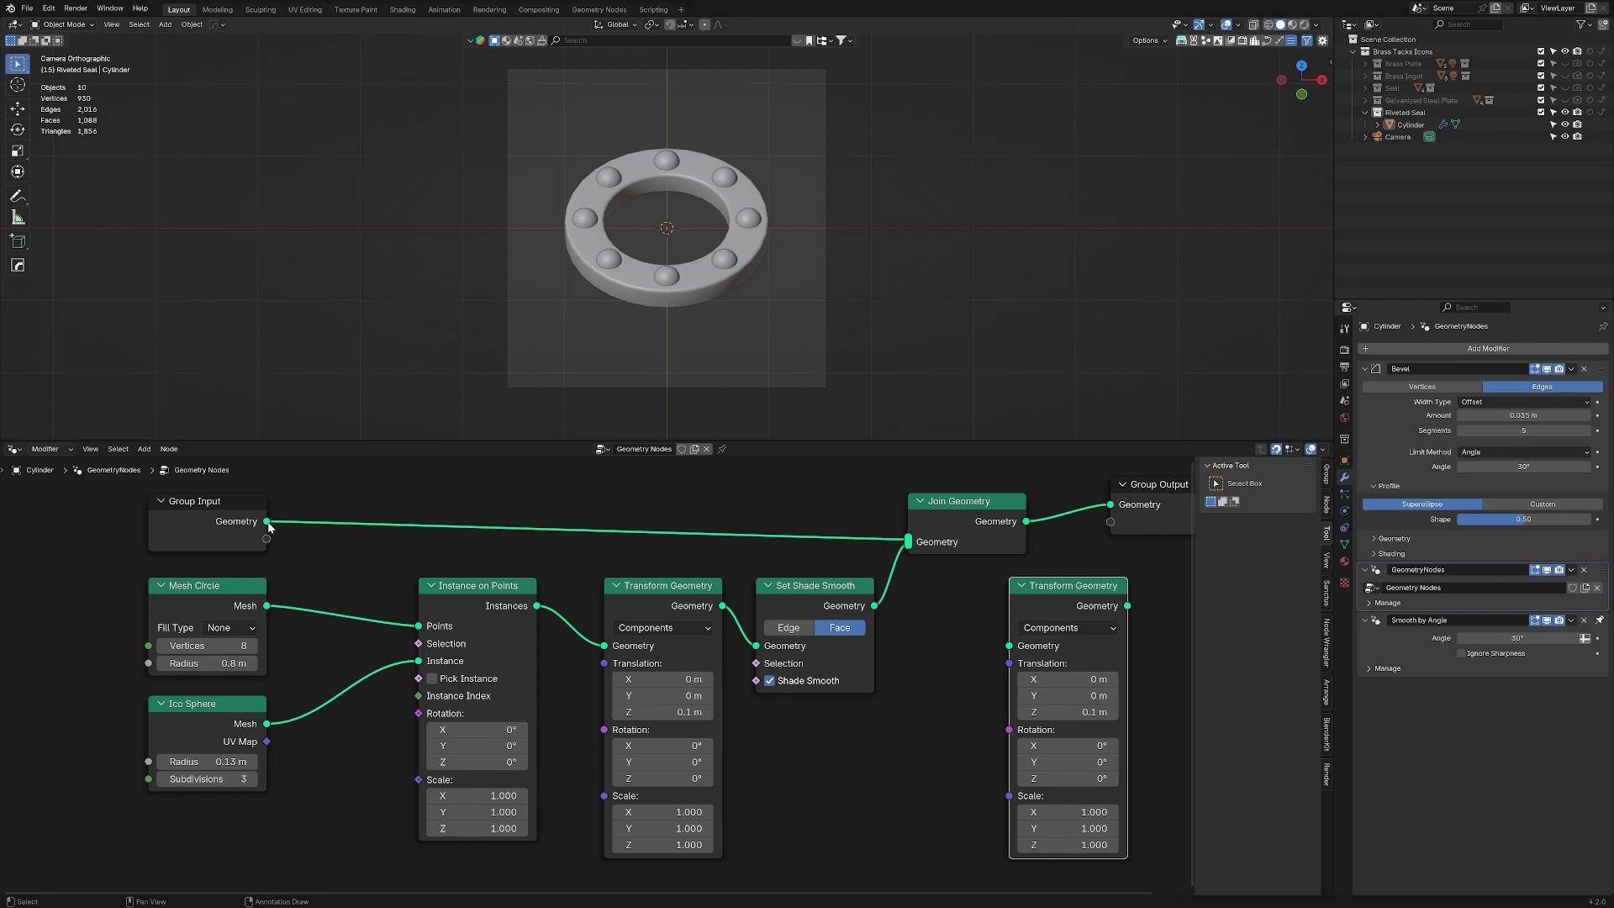
{"action": "middle_click_drag", "start_coordinate": [1040, 520], "coordinate": [680, 593]}
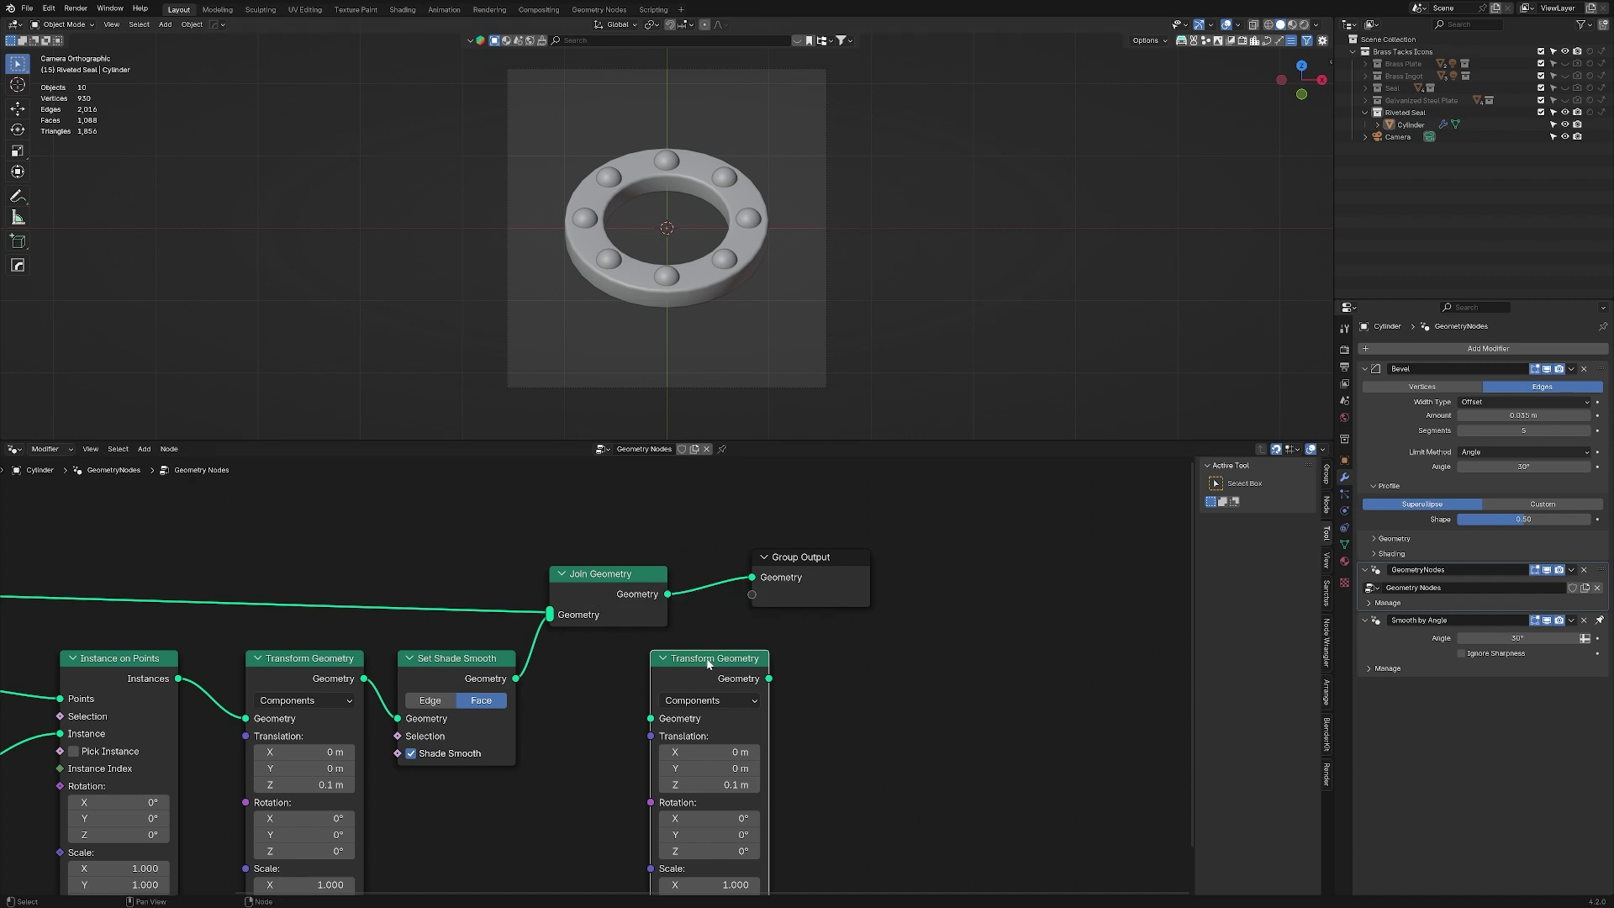
{"action": "key", "text": "g"}
{"action": "left_click", "coordinate": [778, 532]}
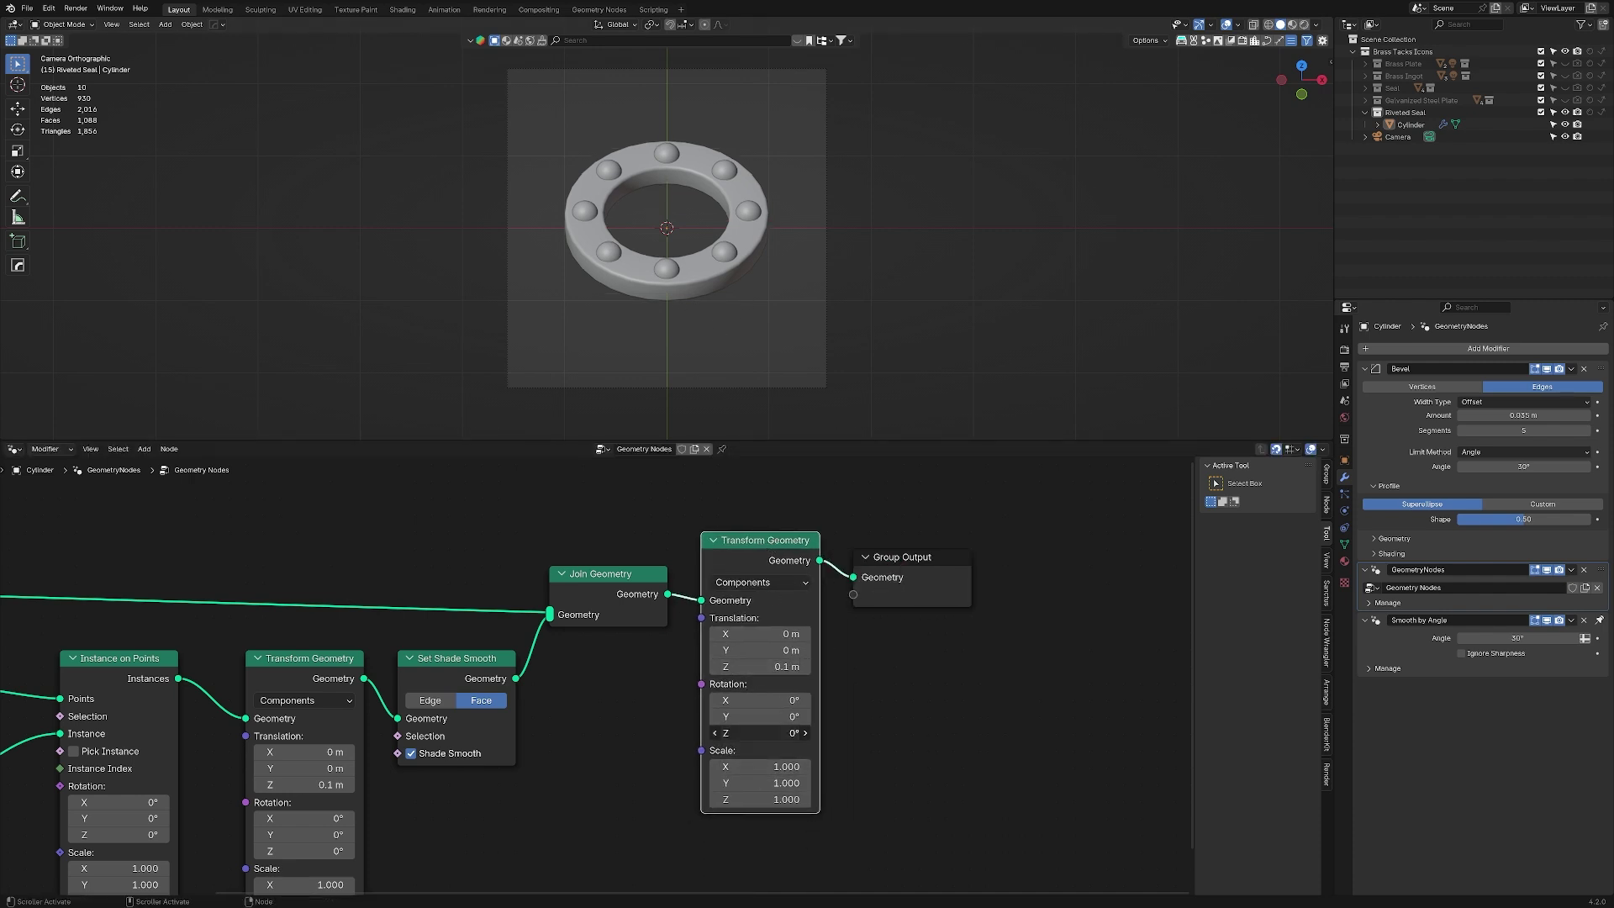
- Set the duplicated Transform Geometry node's rotation to 41.9° on Y and -152° on Z, and its scale to 1.3 on all axes
{"action": "left_click_drag", "start_coordinate": [758, 716], "coordinate": [723, 733]}
{"action": "left_click_drag", "start_coordinate": [737, 800], "coordinate": [739, 767]}
{"action": "type", "text": "1.3"}
{"action": "key", "text": "Return"}
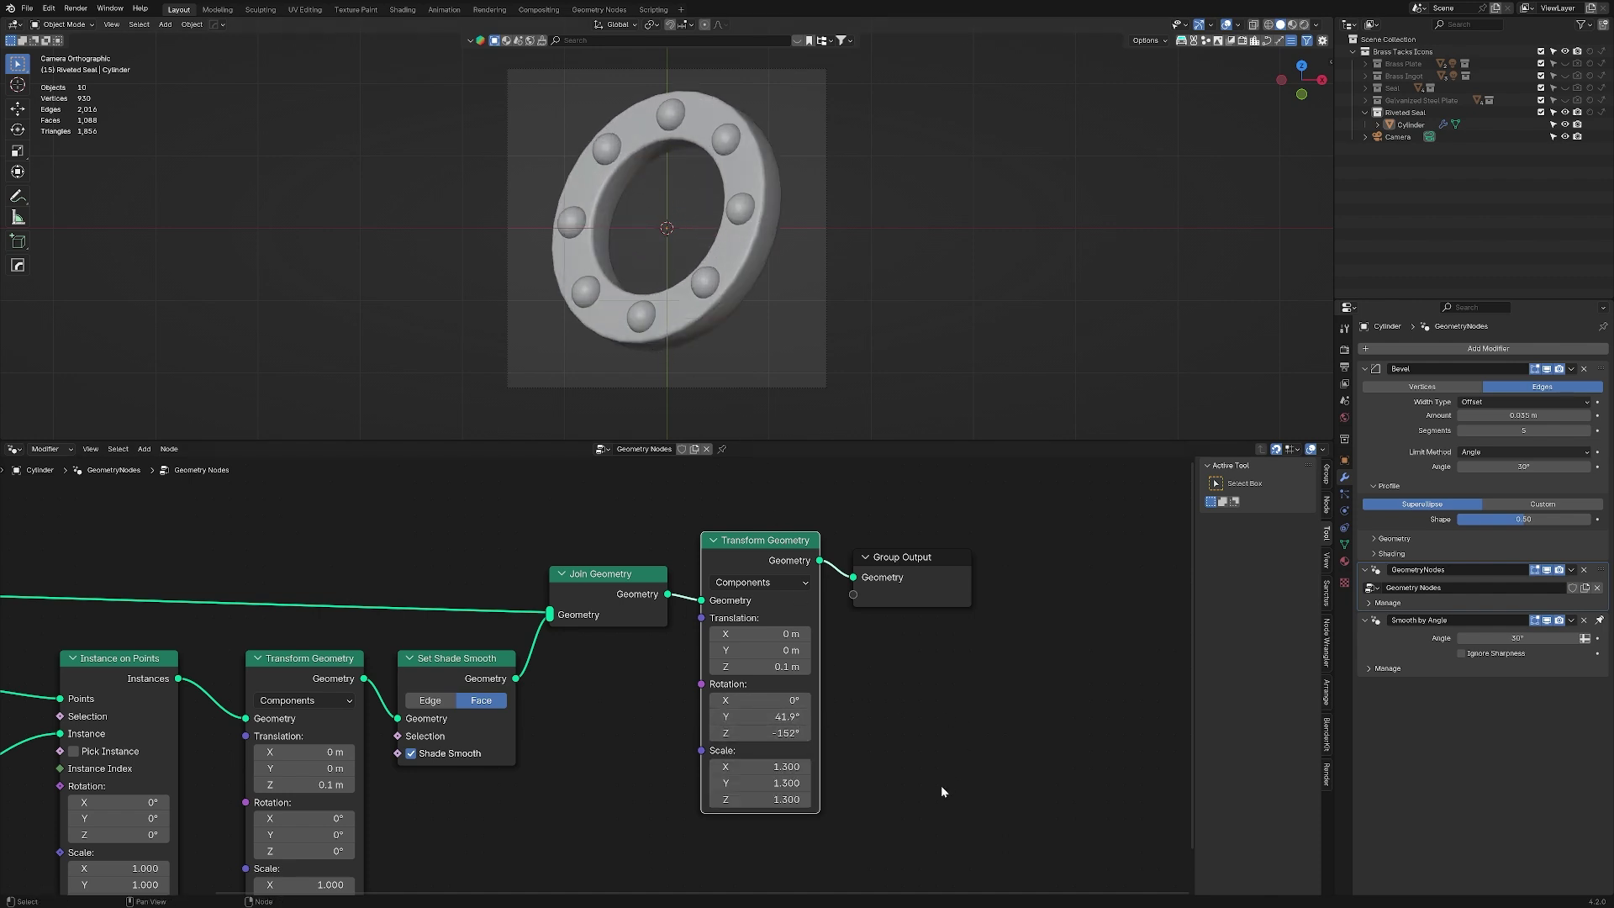
{"action": "key", "text": "Home"}
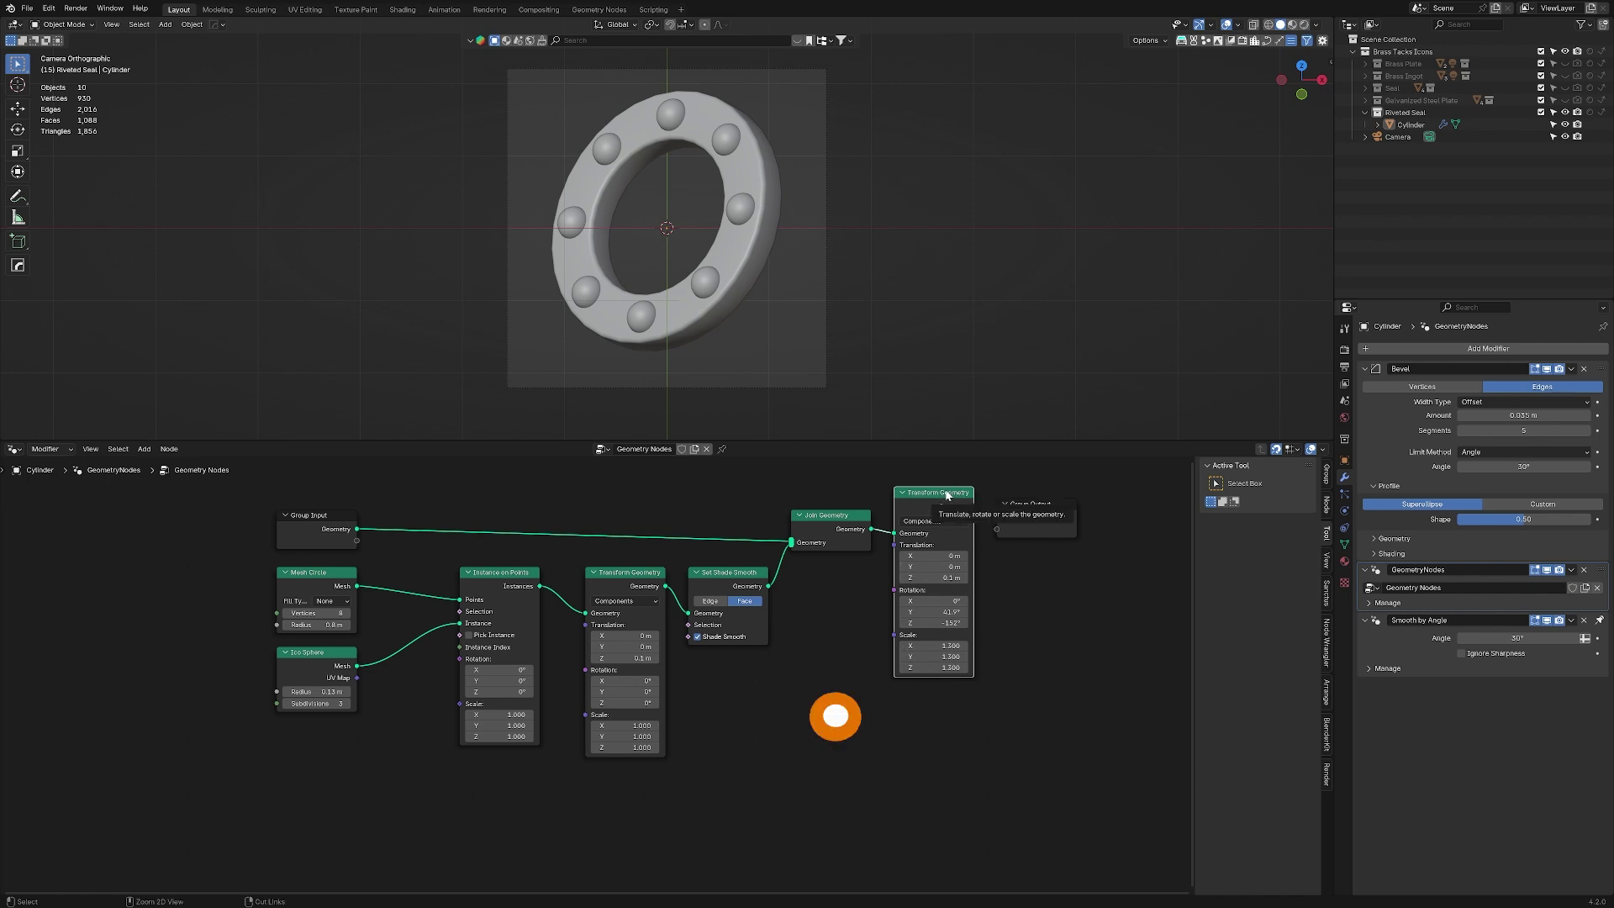
- Delete the duplicated Transform Geometry node and link Join Geometry directly to Group Output
{"action": "key", "text": "ctrl+x"}
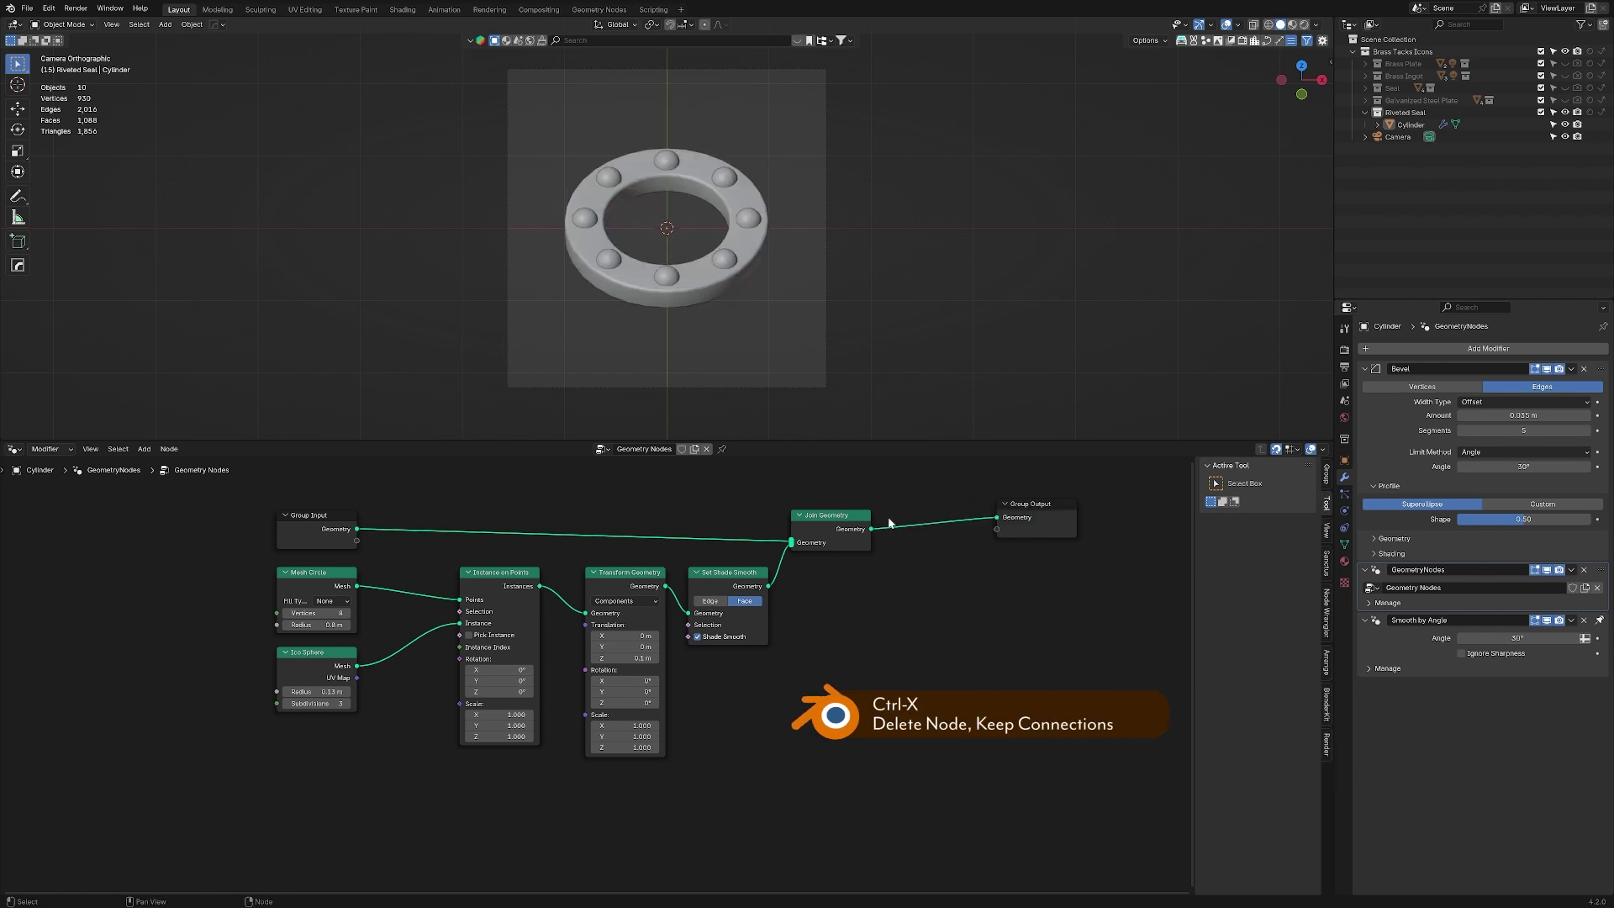
{"action": "key", "text": "ctrl+z"}
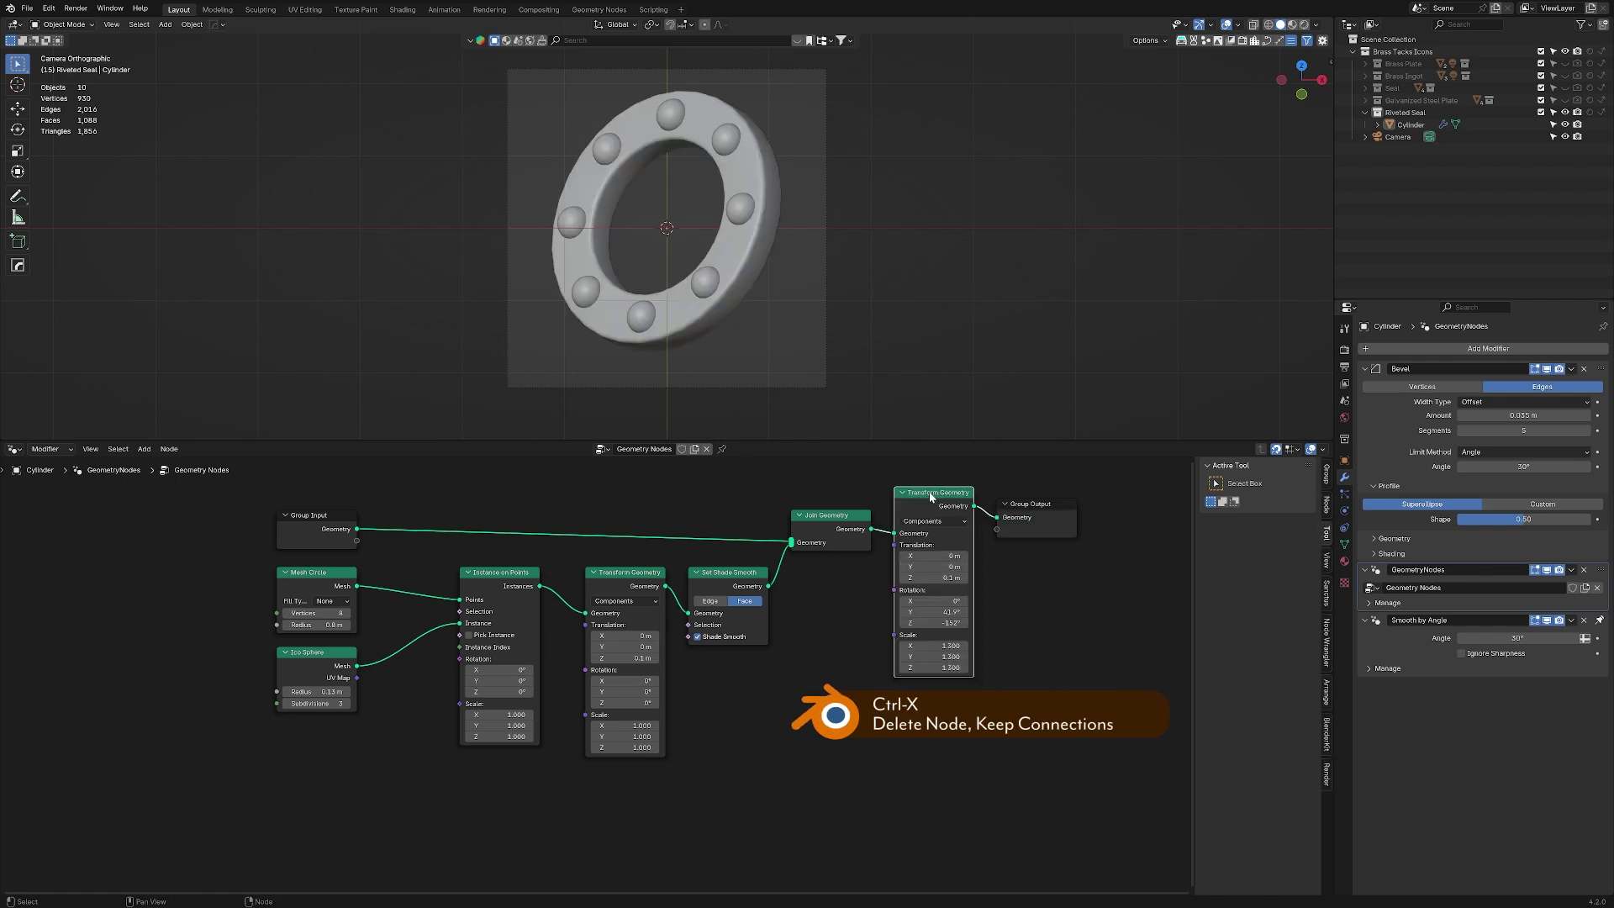
{"action": "key", "text": "x"}
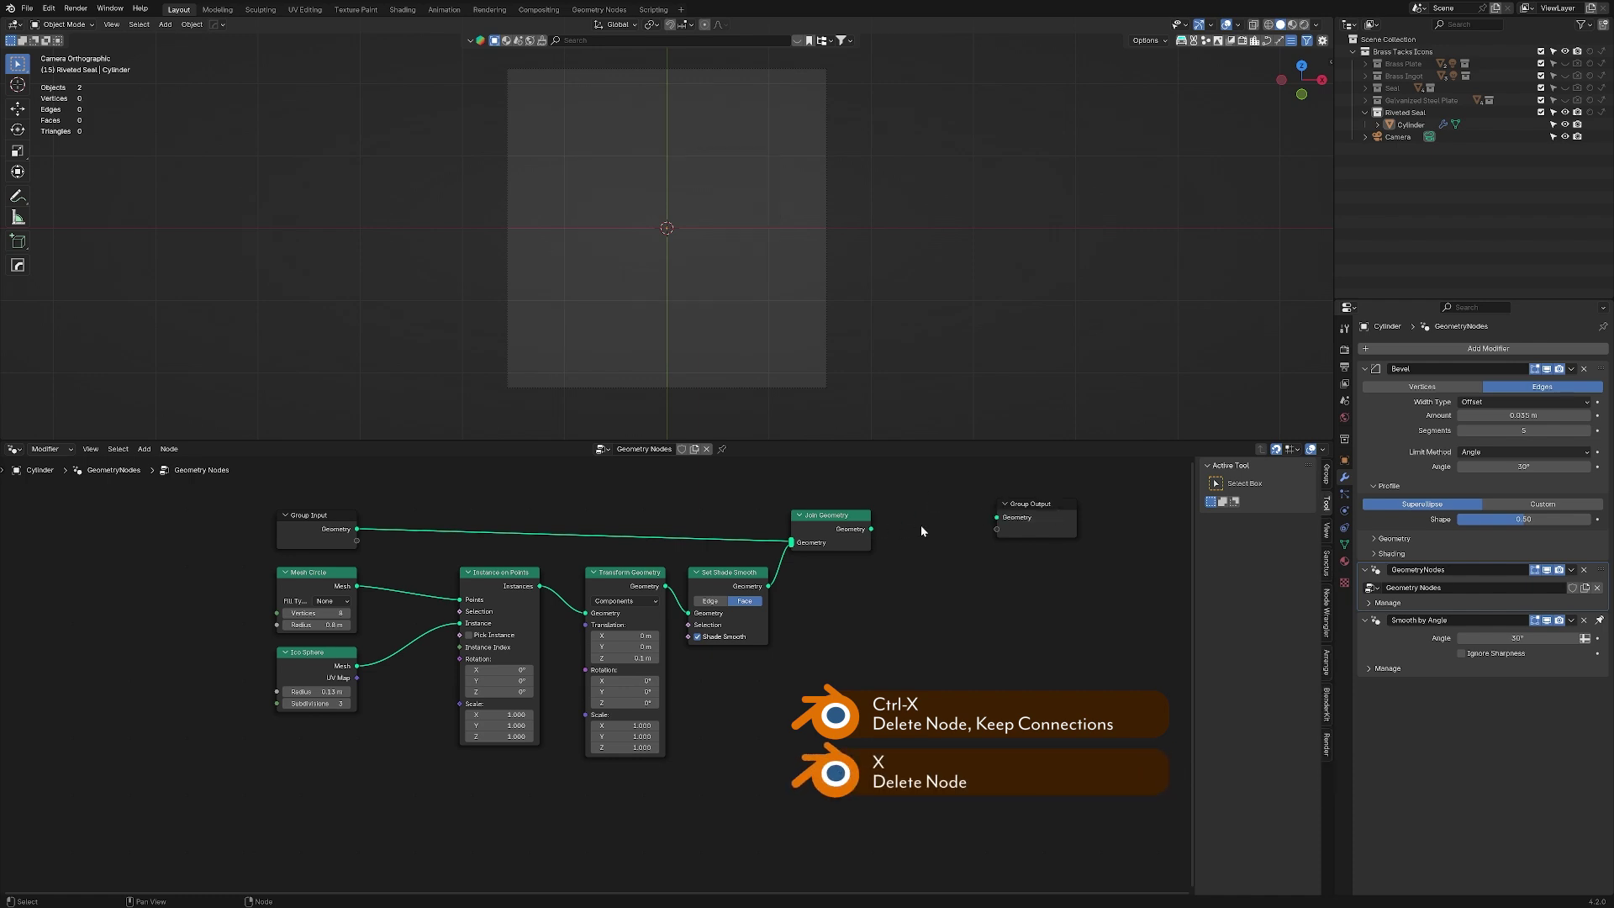
{"action": "left_click_drag", "start_coordinate": [871, 529], "coordinate": [995, 517]}
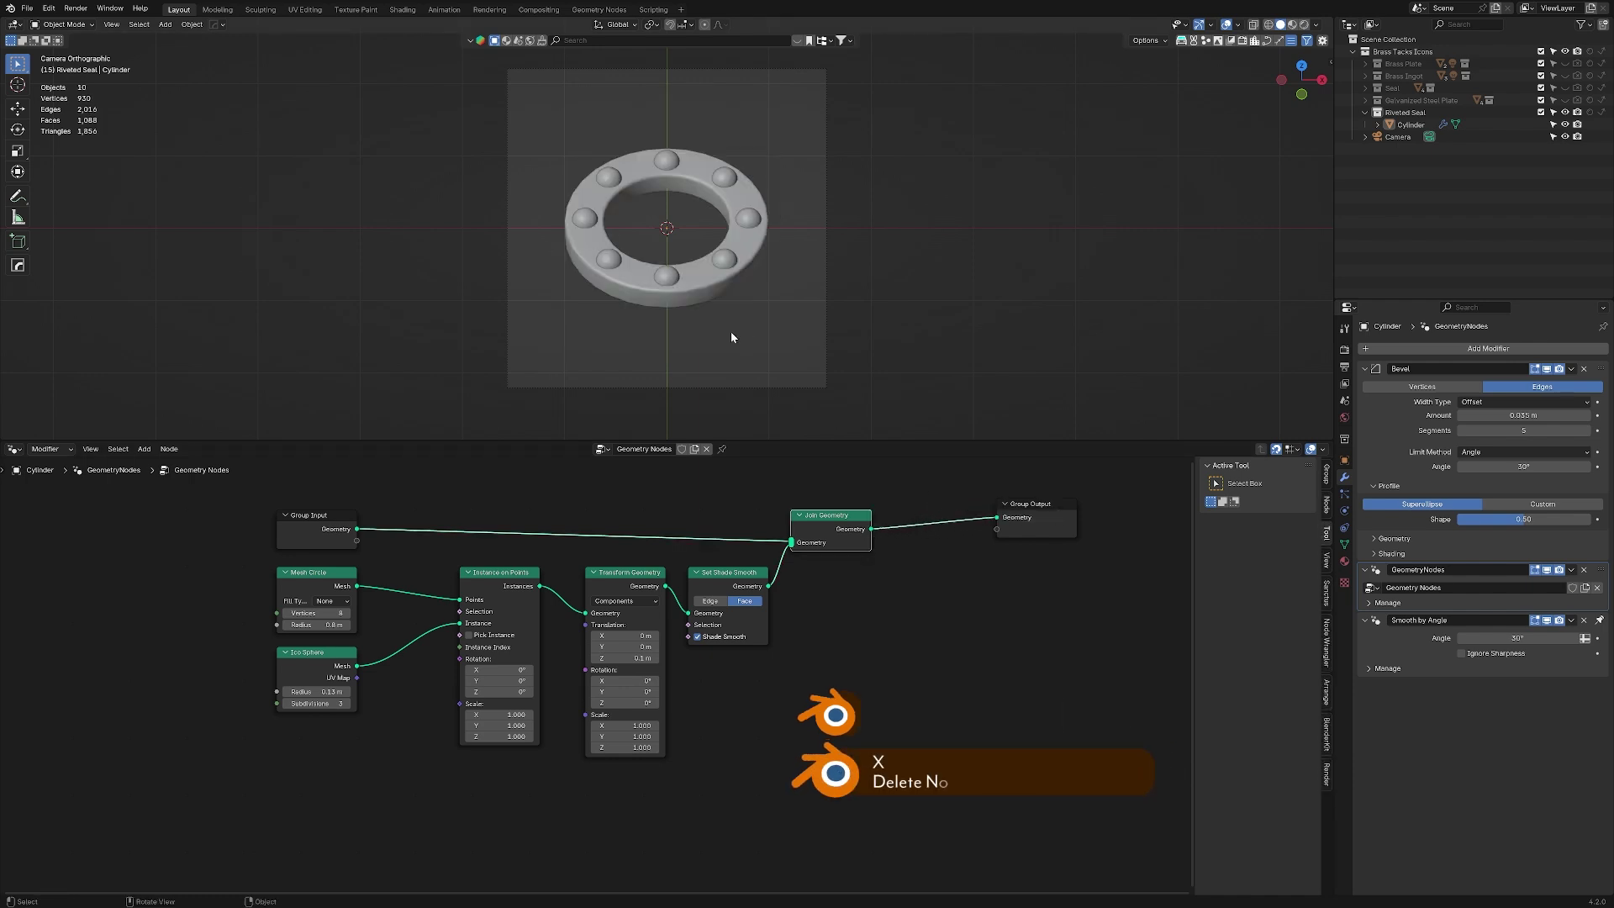
- Try scaling the seal object uniformly by about 1.38 in the viewport and applying its scale
{"action": "left_click", "coordinate": [711, 289]}
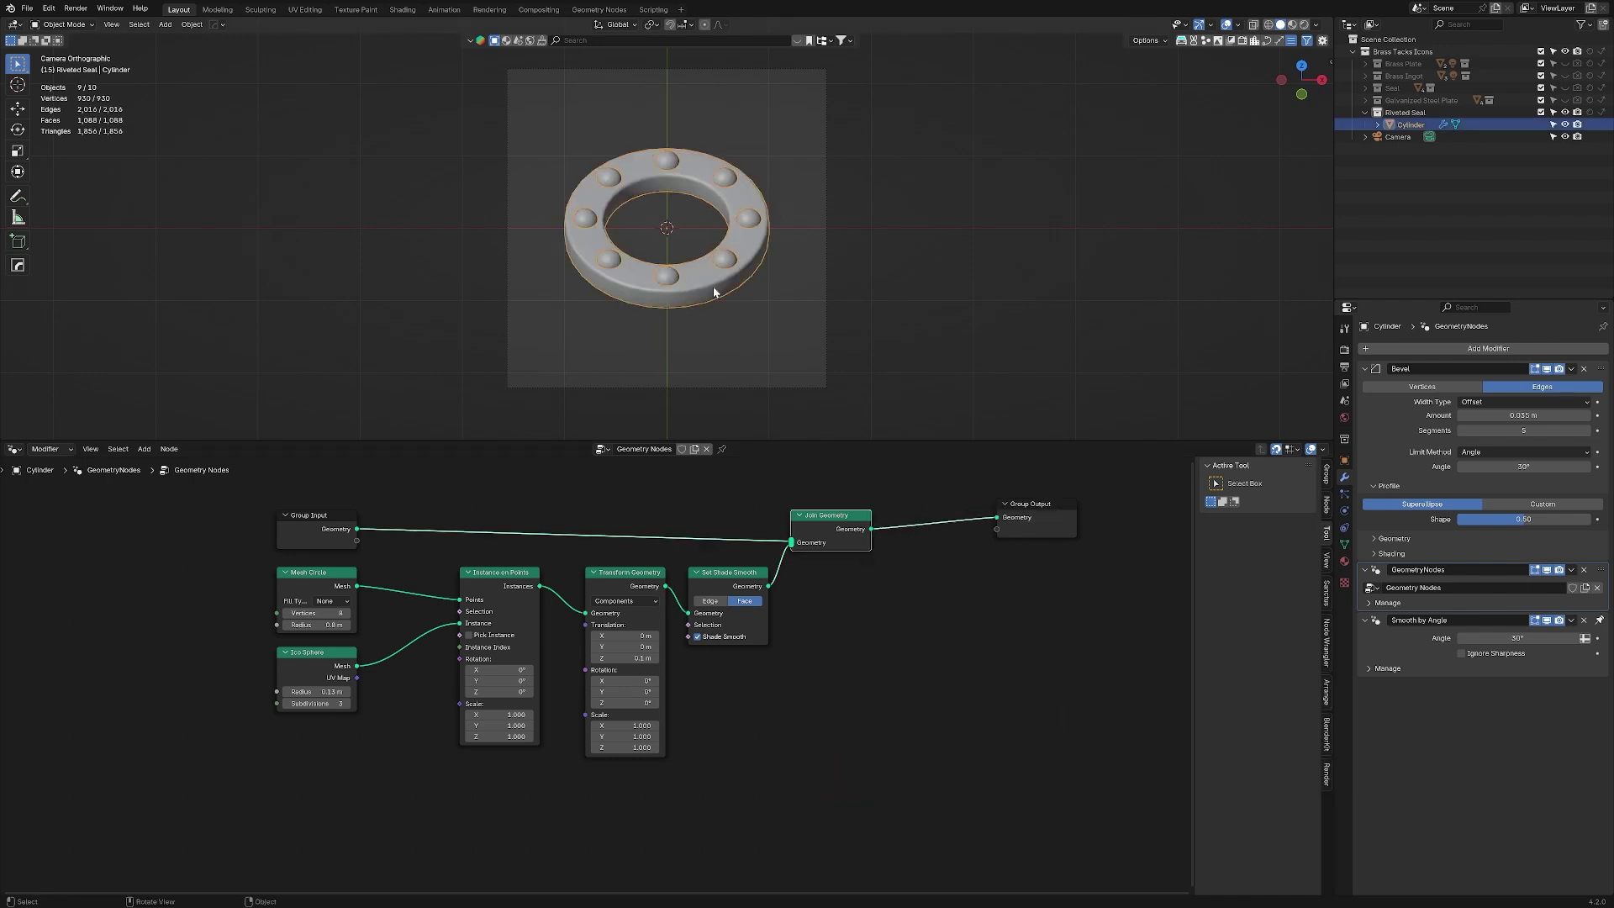
{"action": "key", "text": "s"}
{"action": "left_click", "coordinate": [724, 316]}
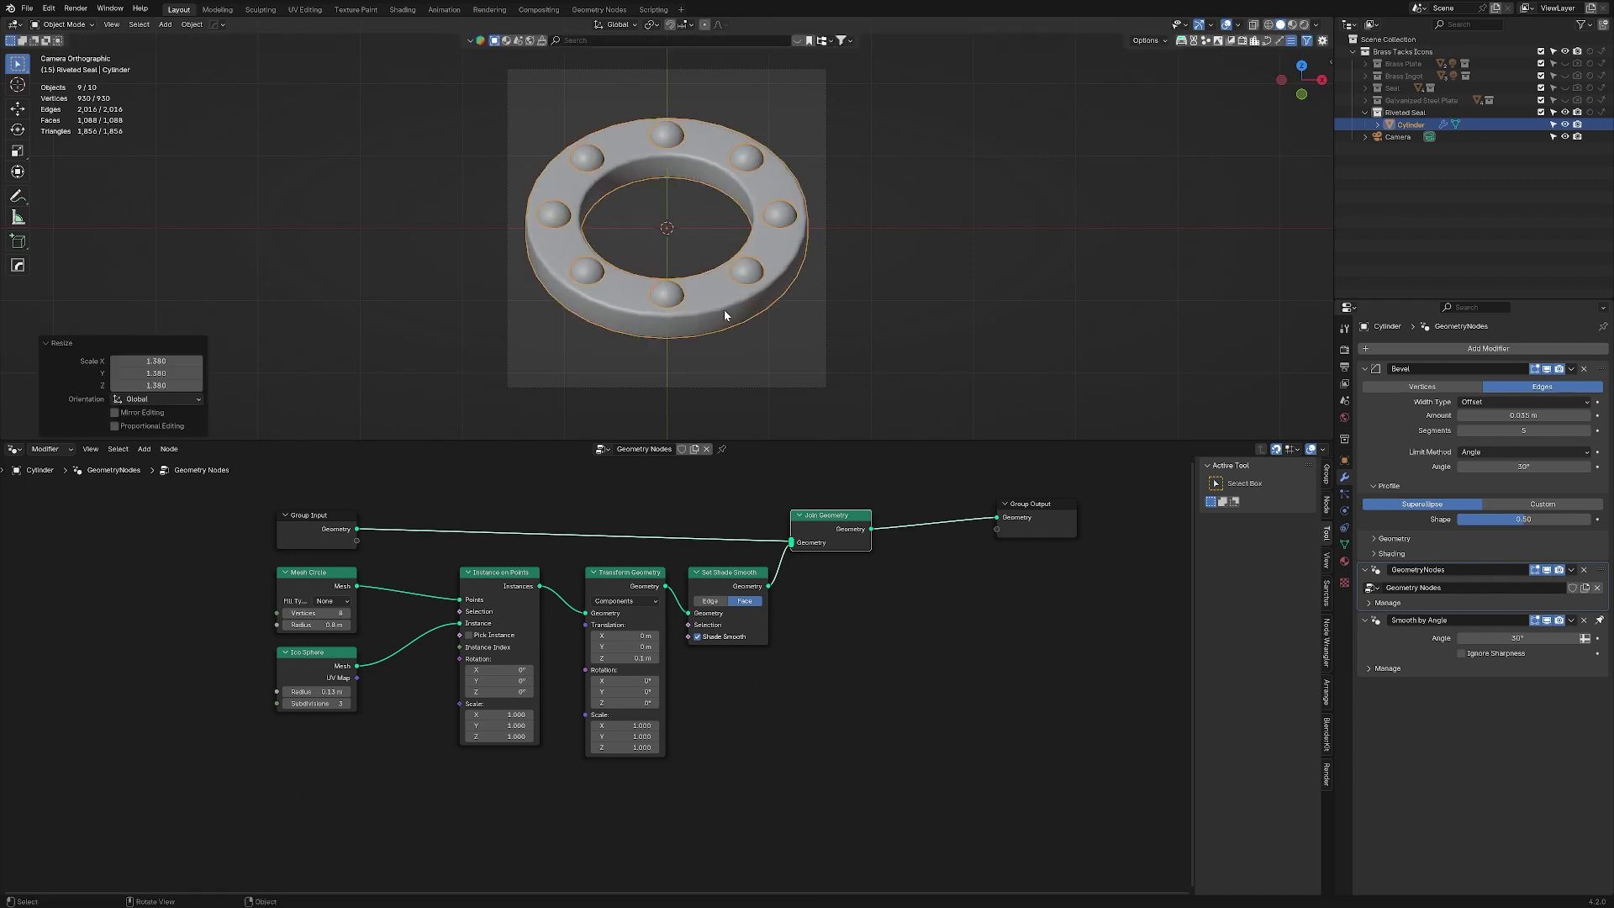
{"action": "key", "text": "ctrl+a"}
{"action": "left_click", "coordinate": [691, 264]}
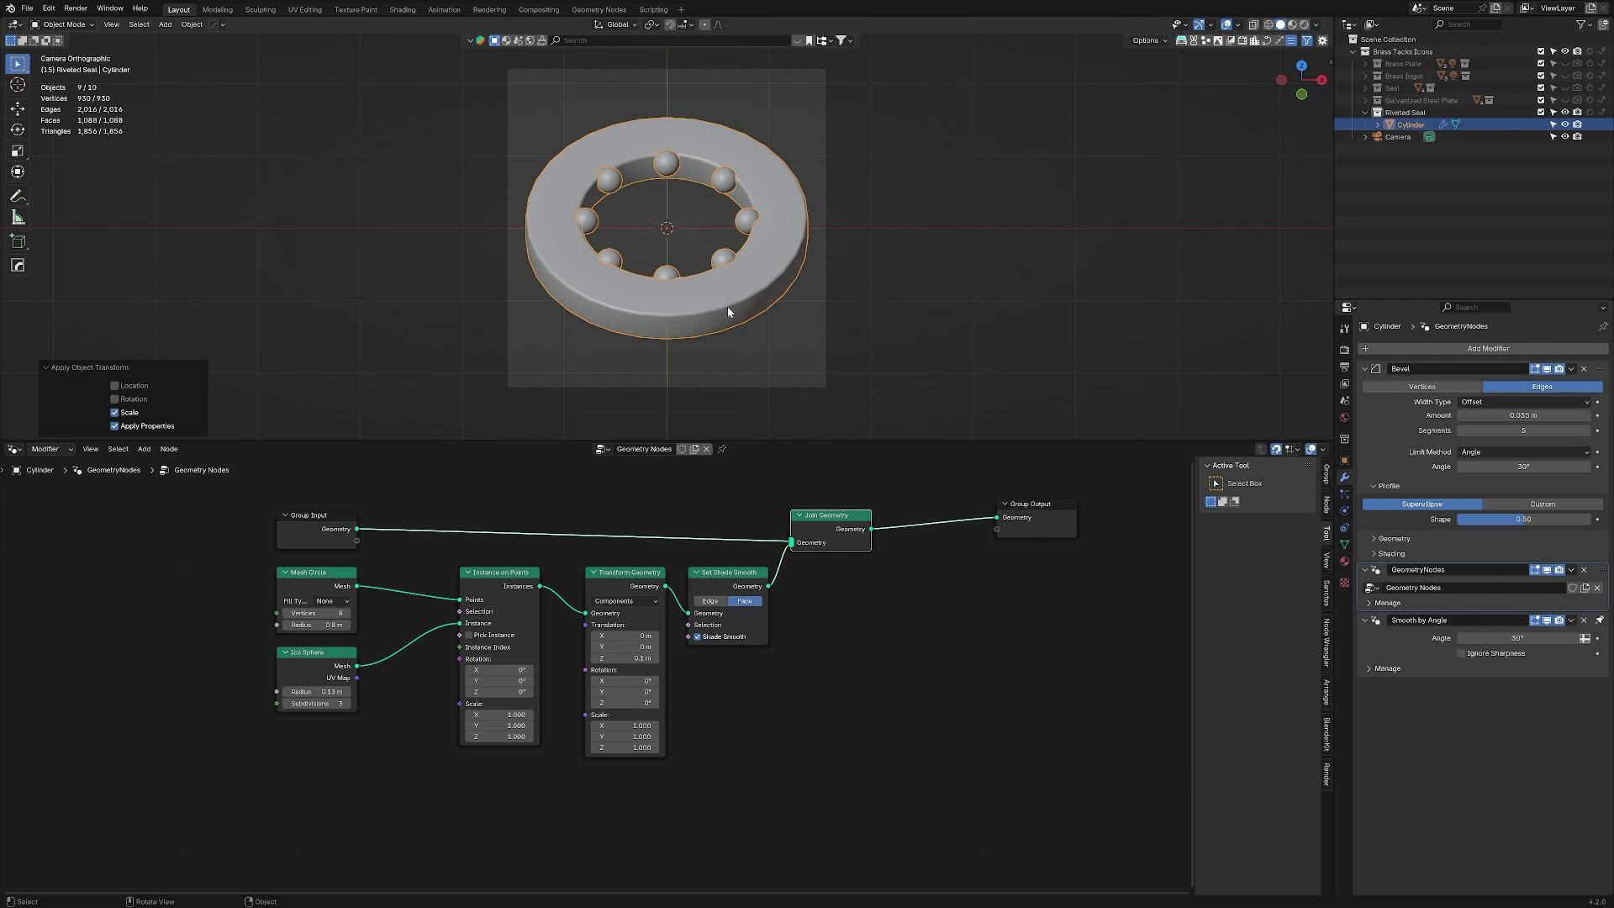
{"action": "scroll", "coordinate": [174, 599], "scroll_direction": "up", "scroll_amount": 4}
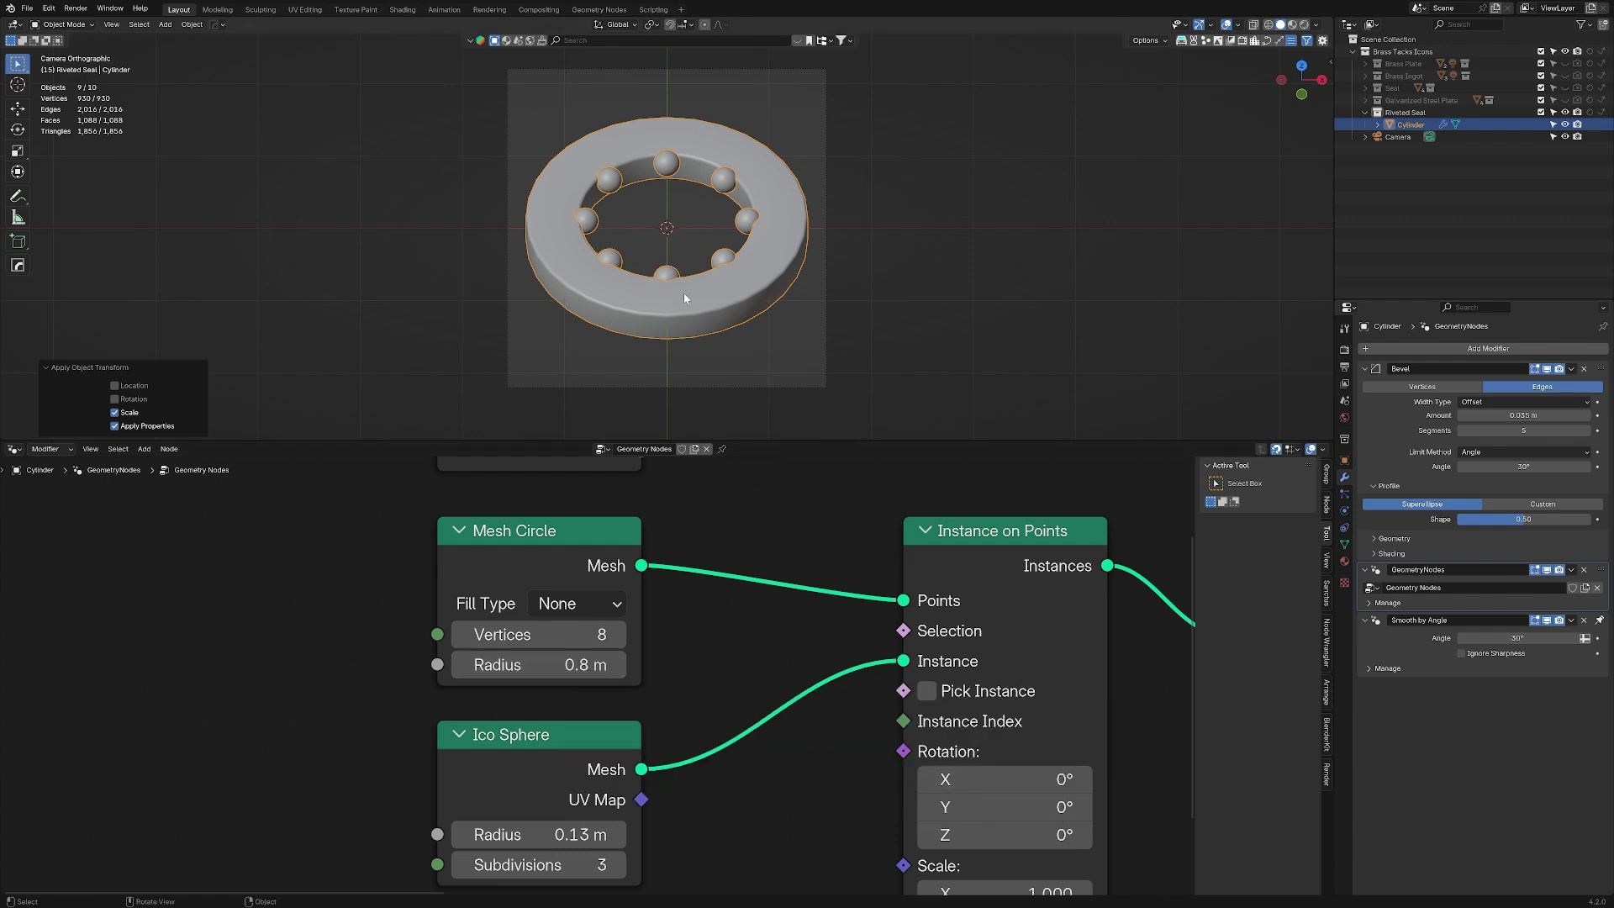
- Undo the applied scale and the resizing of the seal object
{"action": "key", "text": "ctrl+z"}
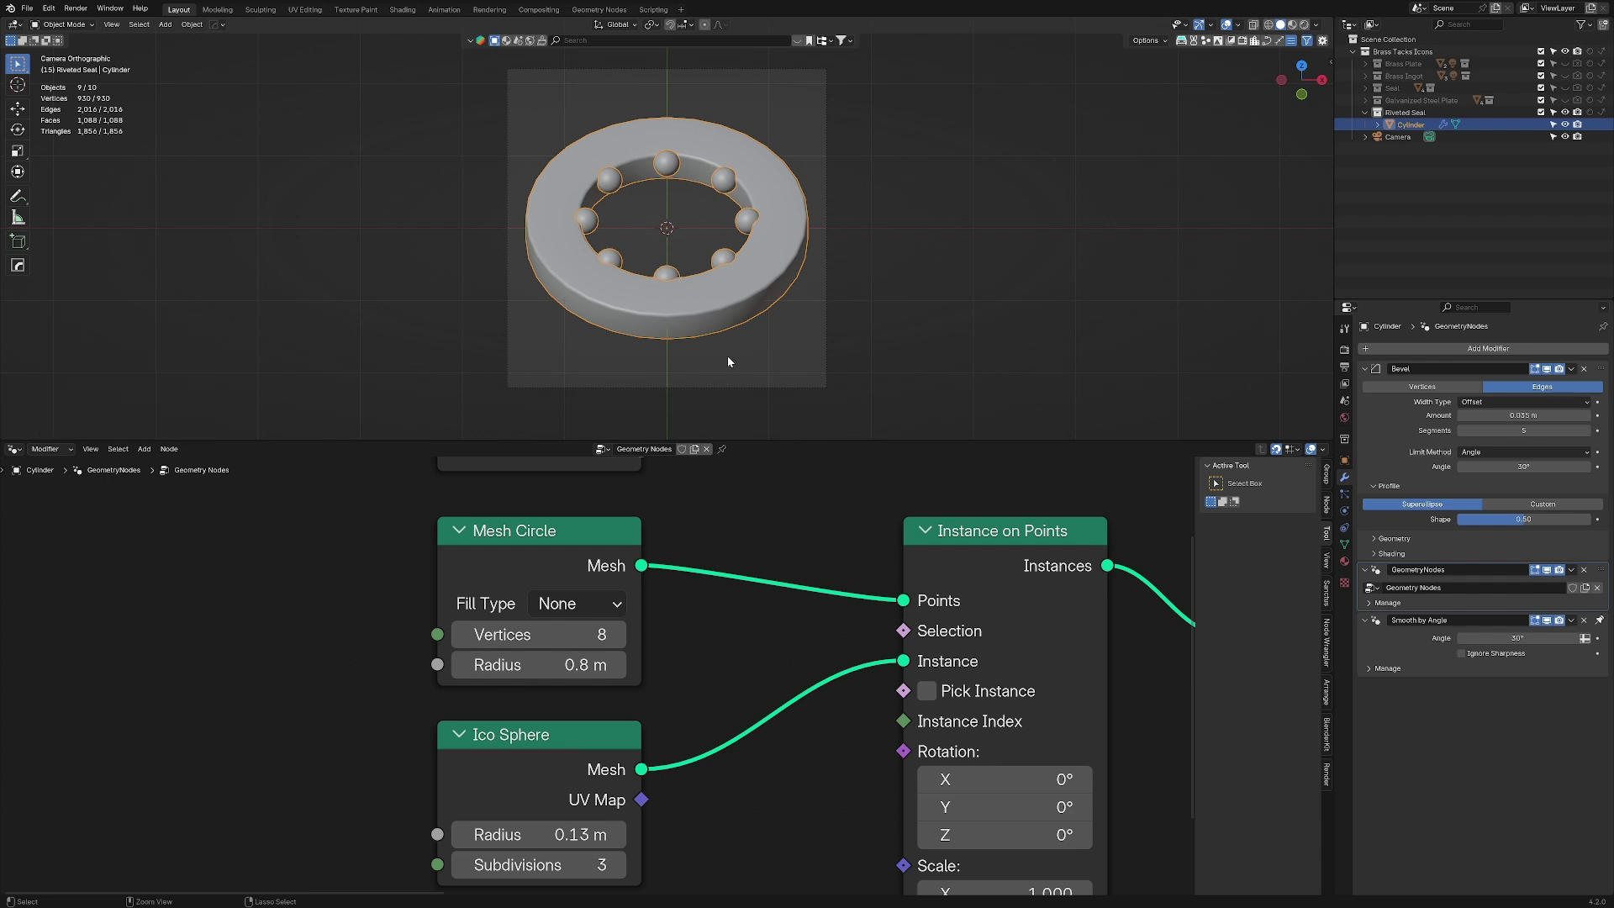
{"action": "key", "text": "ctrl+z"}
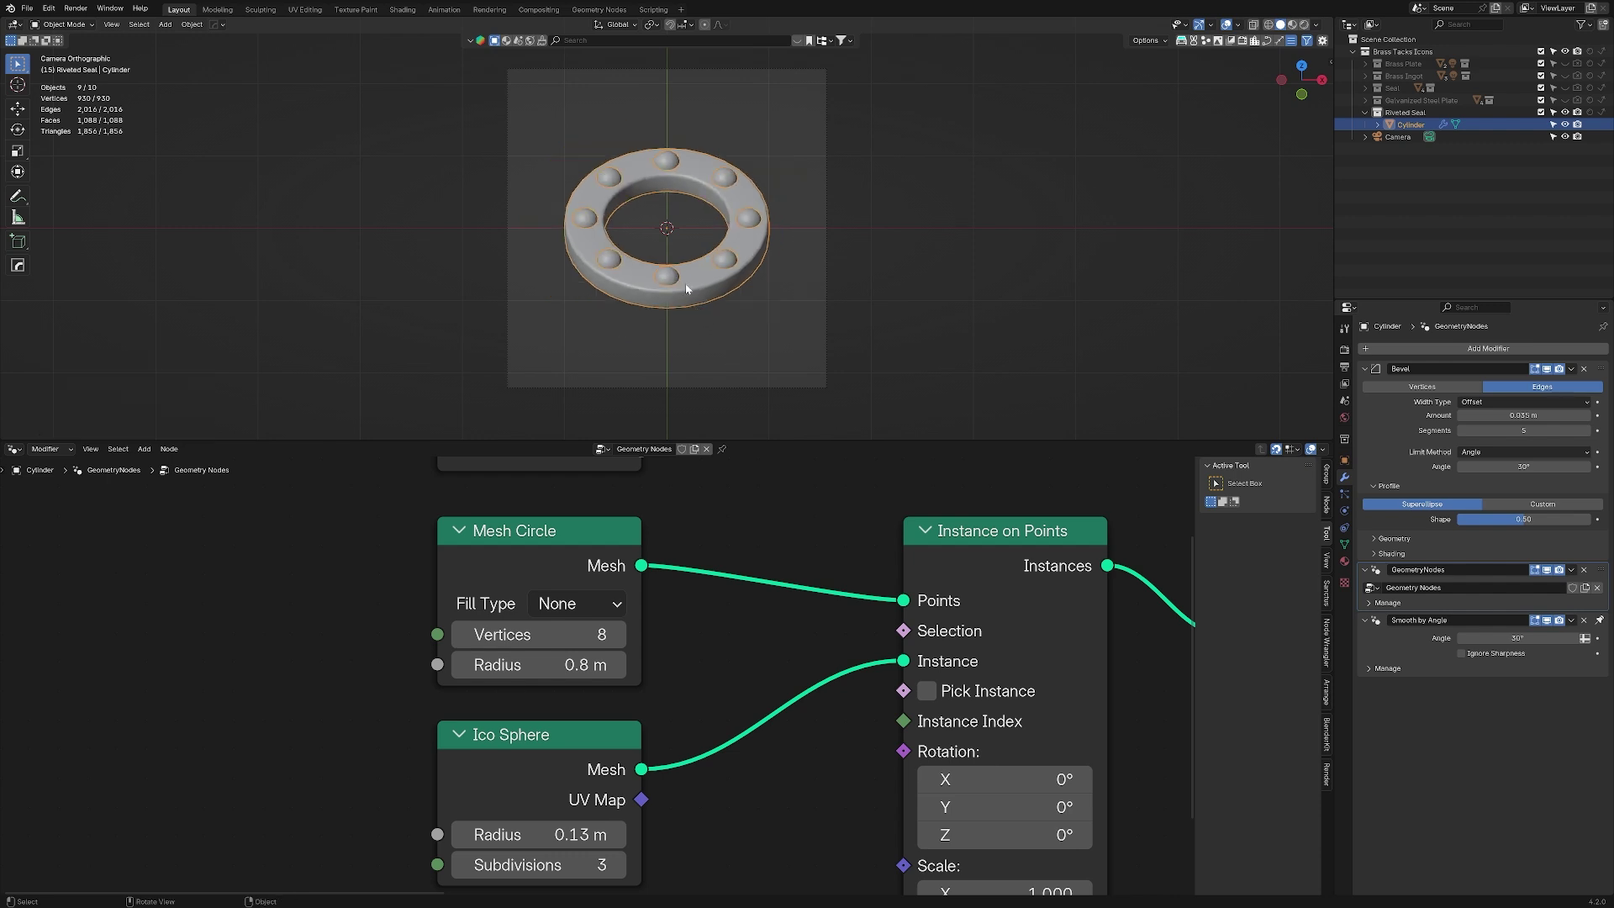
- Scale the ring's mesh uniformly by about 1.376 in Edit Mode, leaving the rivets' generated geometry alone, and return to Object Mode
{"action": "key", "text": "ctrl+Tab"}
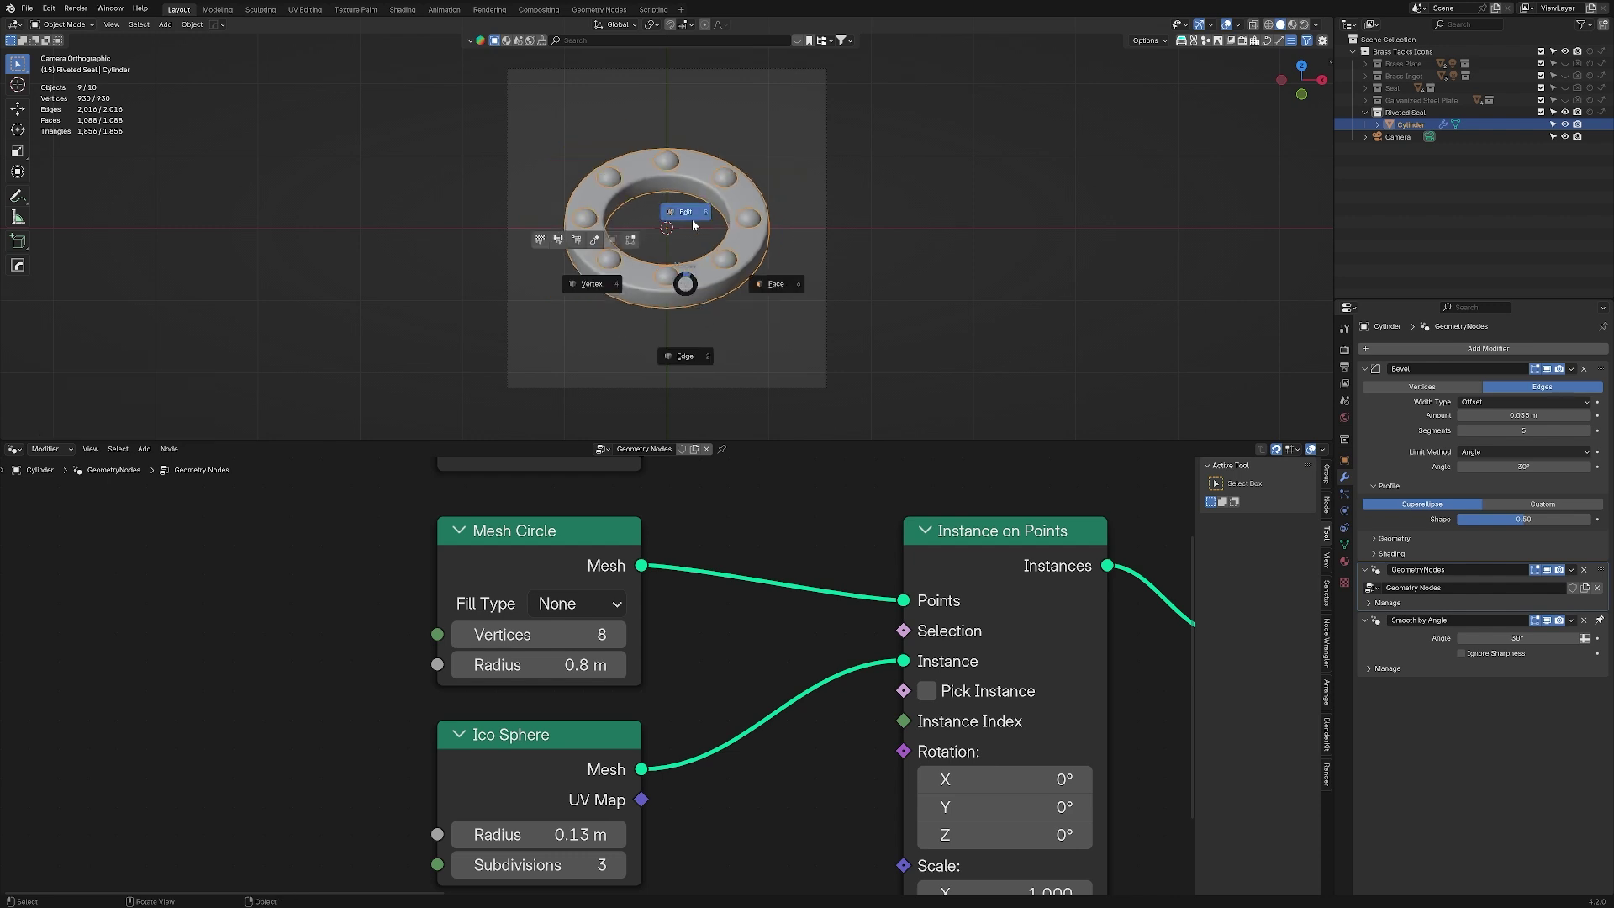
{"action": "left_click", "coordinate": [685, 223]}
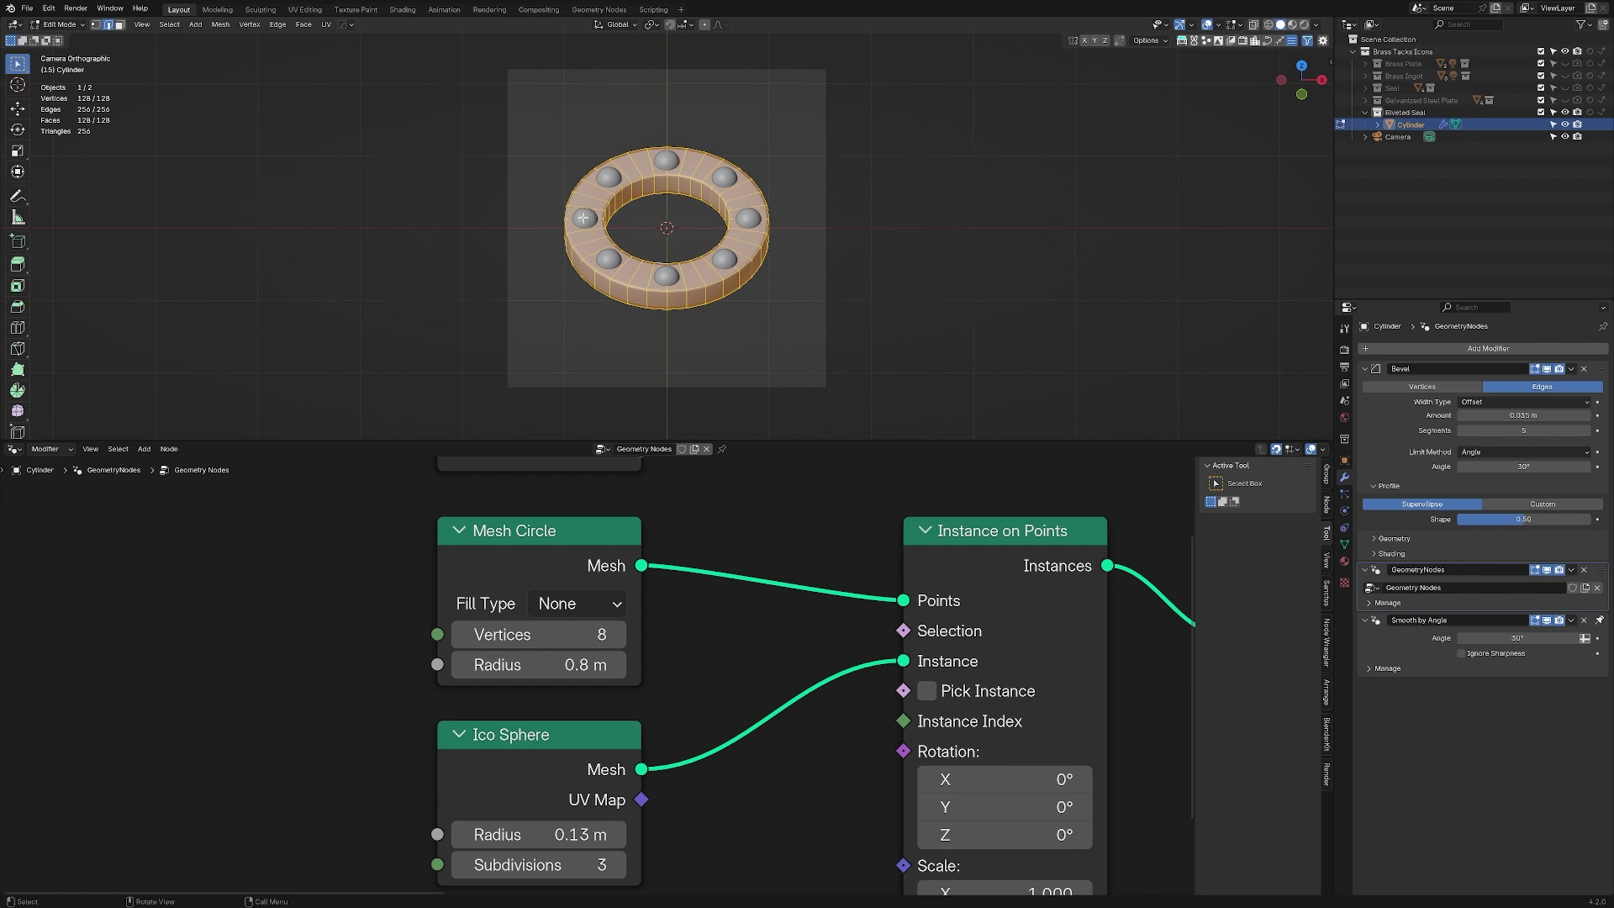
{"action": "key", "text": "s"}
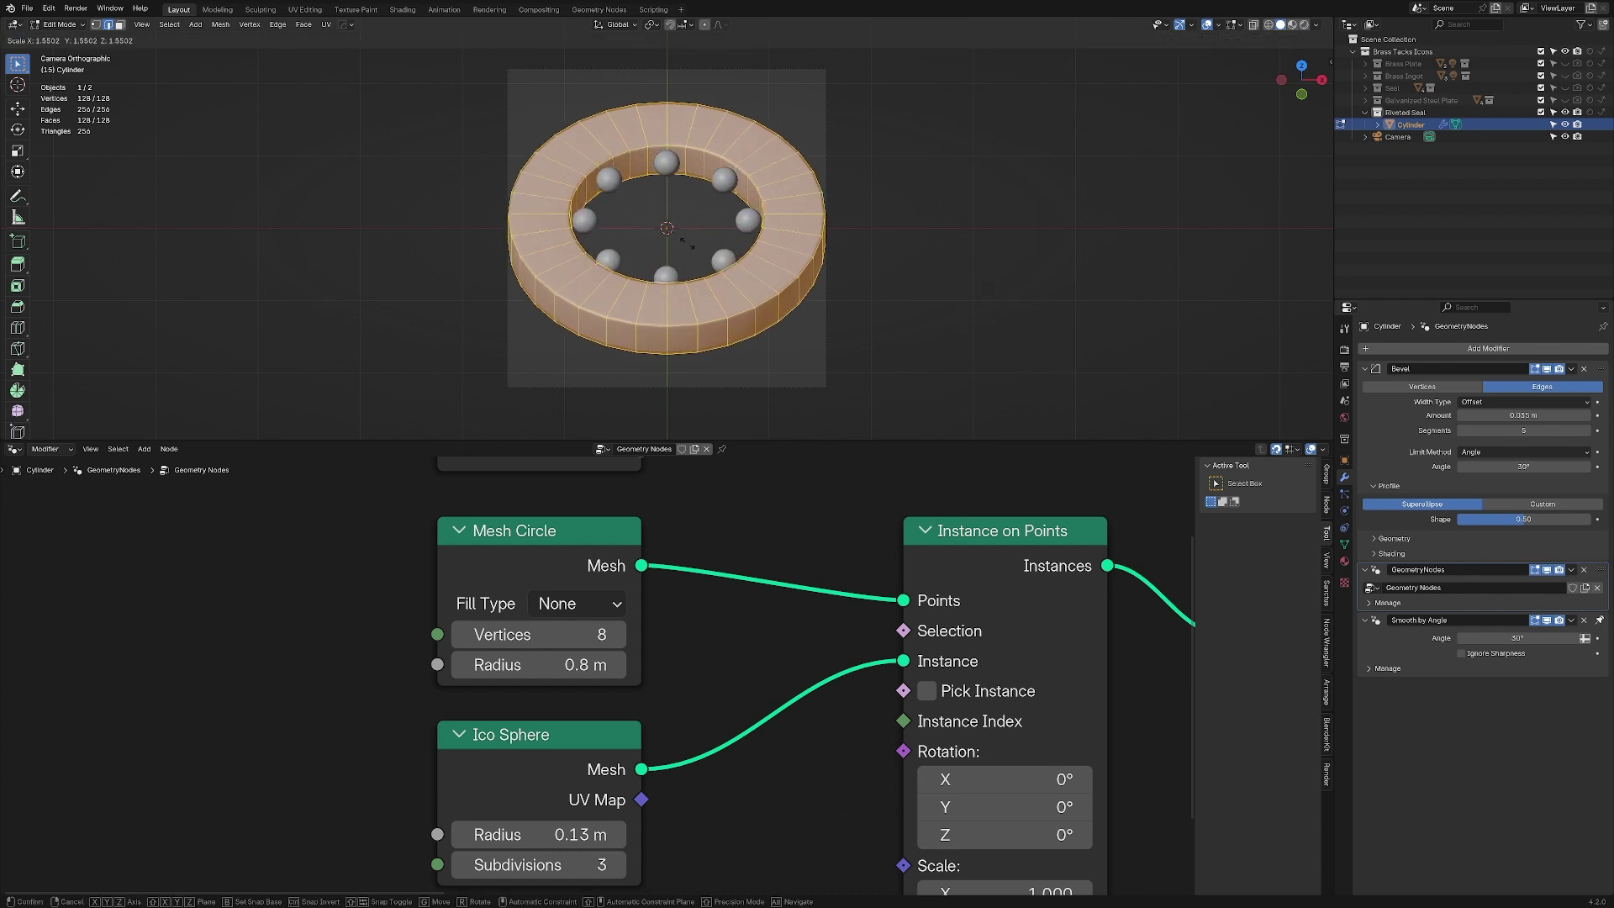
{"action": "left_click", "coordinate": [722, 271]}
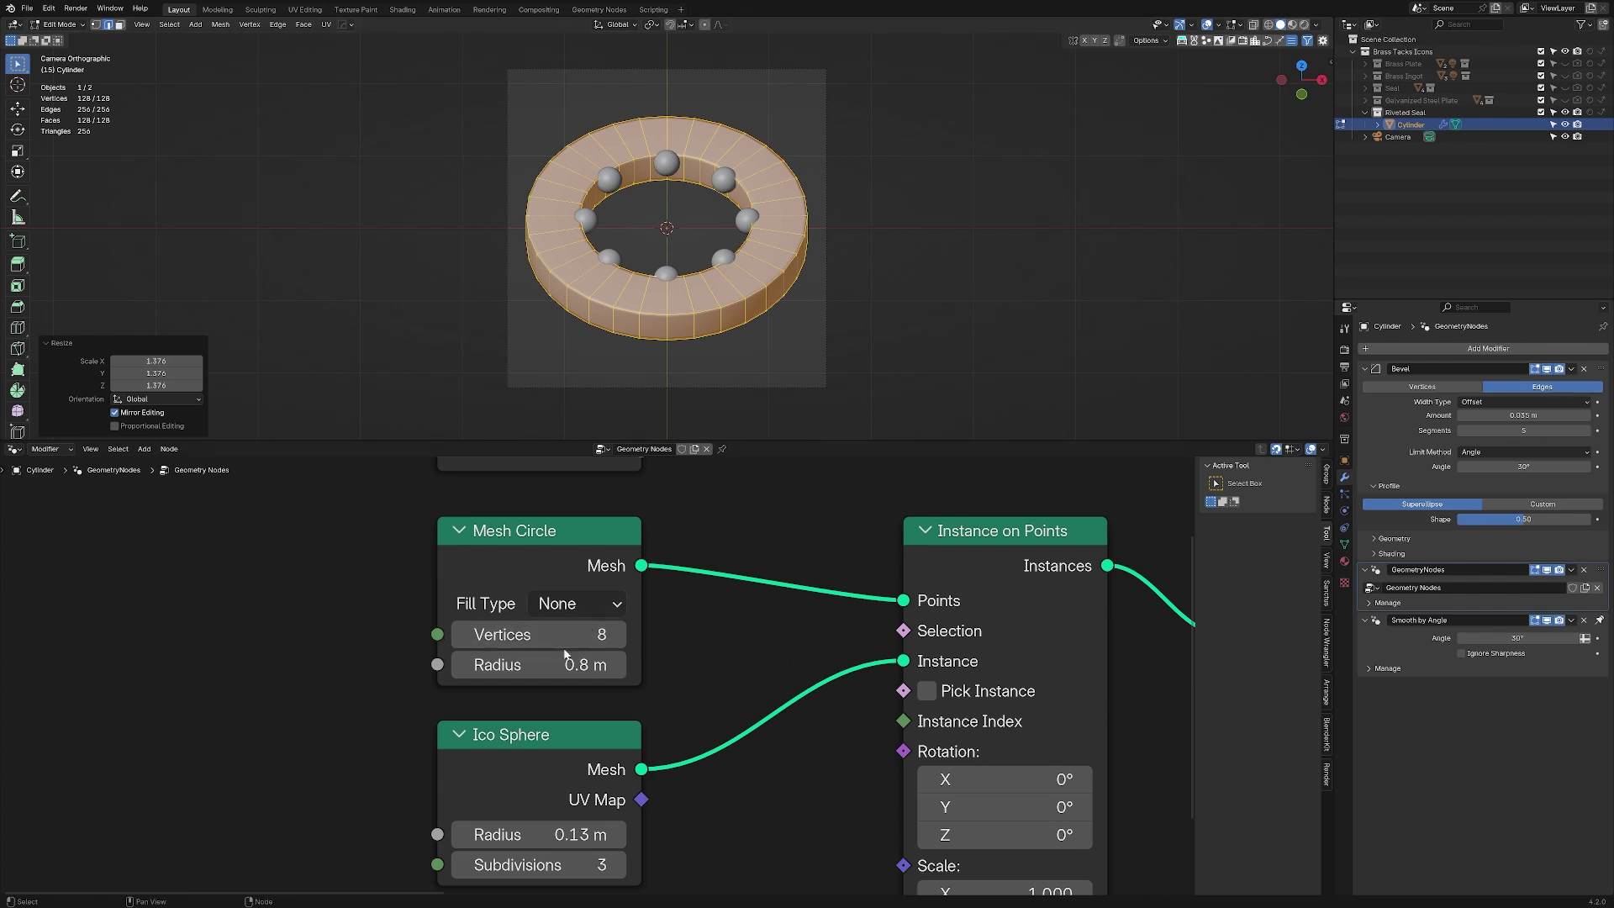
{"action": "key", "text": "Tab"}
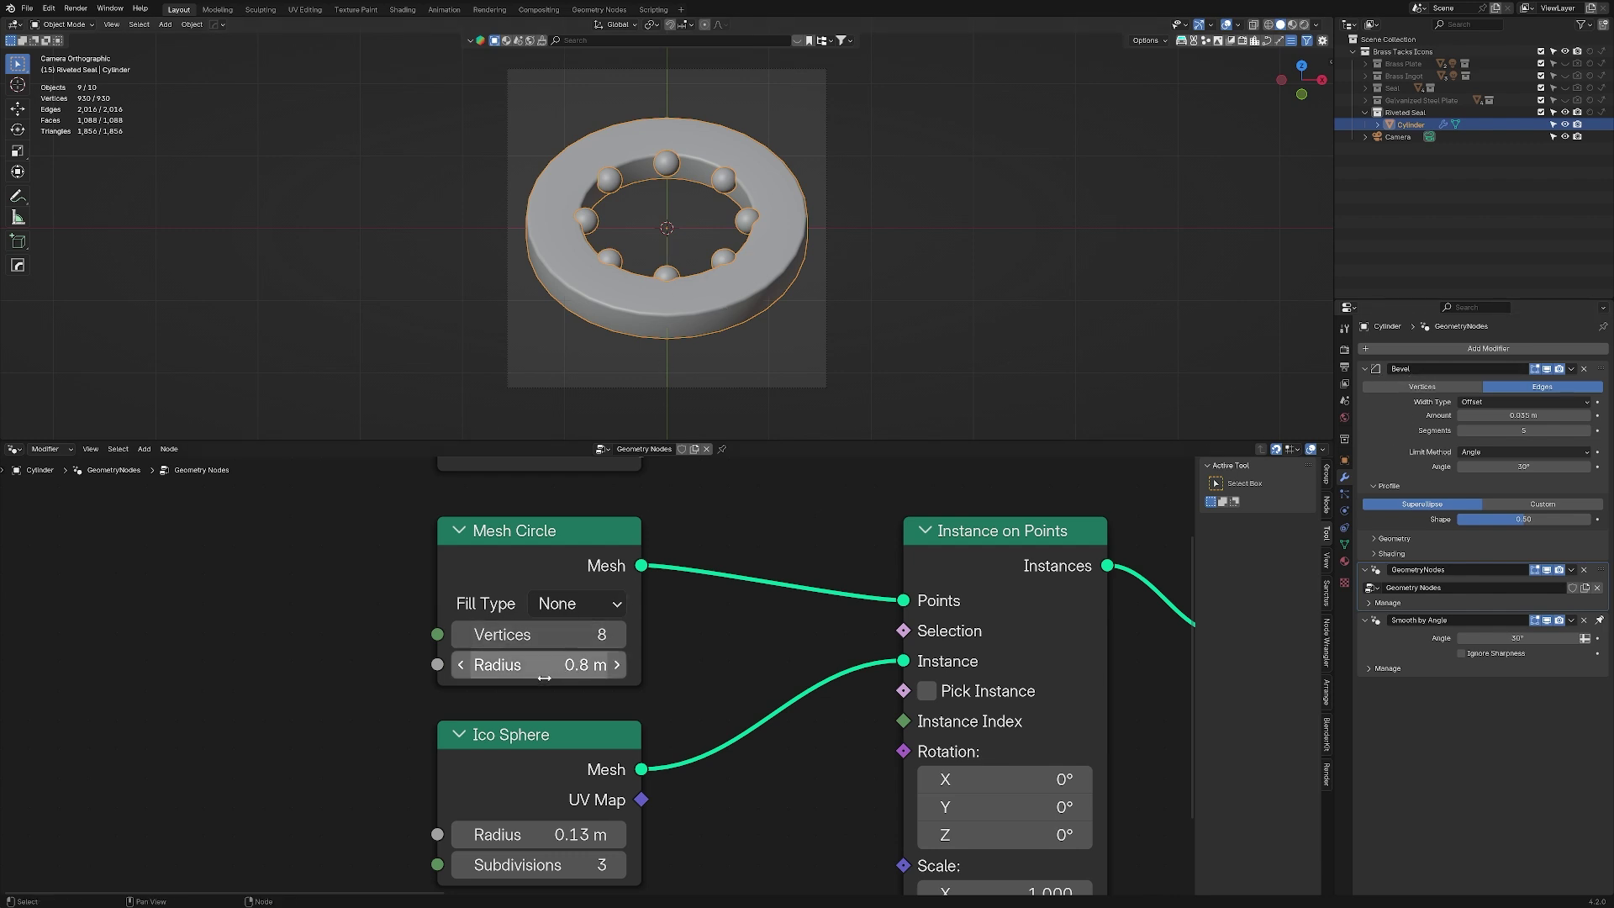
- Set the Mesh Circle radius to 1.11 m and the Ico Sphere radius to 0.21 m to fit the enlarged ring
{"action": "left_click_drag", "start_coordinate": [551, 660], "coordinate": [589, 661]}
{"action": "left_click_drag", "start_coordinate": [546, 834], "coordinate": [556, 834]}
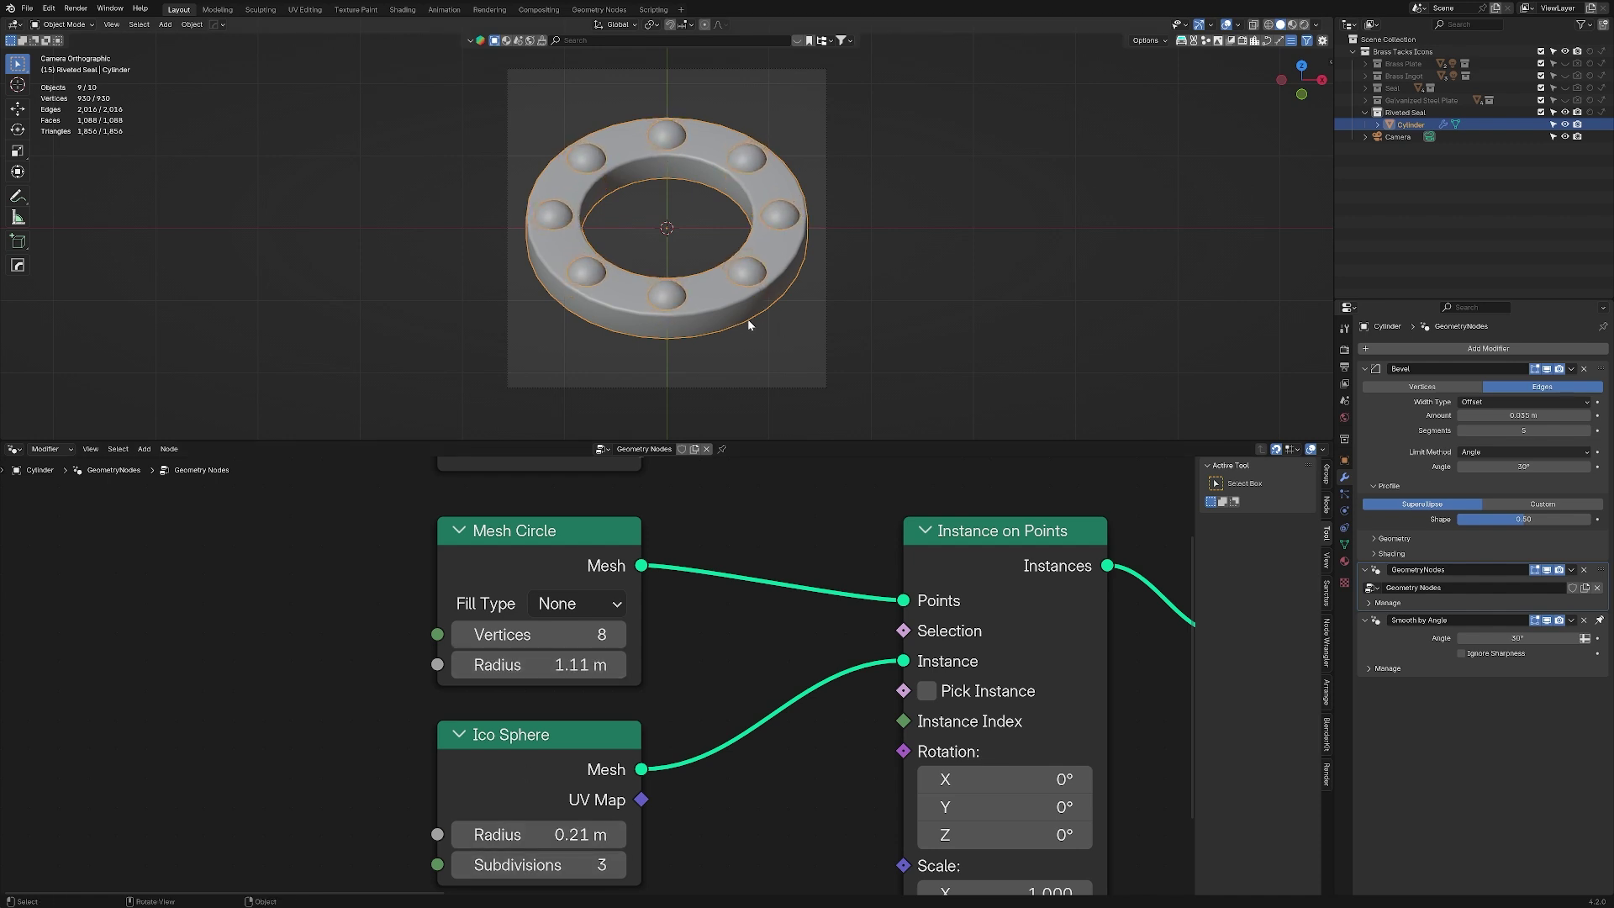
- Rotate the seal to stand steeply tilted in the camera frame, finishing with a turn about the Z axis, and deselect it
{"action": "key", "text": "r"}
{"action": "key", "text": "z"}
{"action": "left_click", "coordinate": [982, 354]}
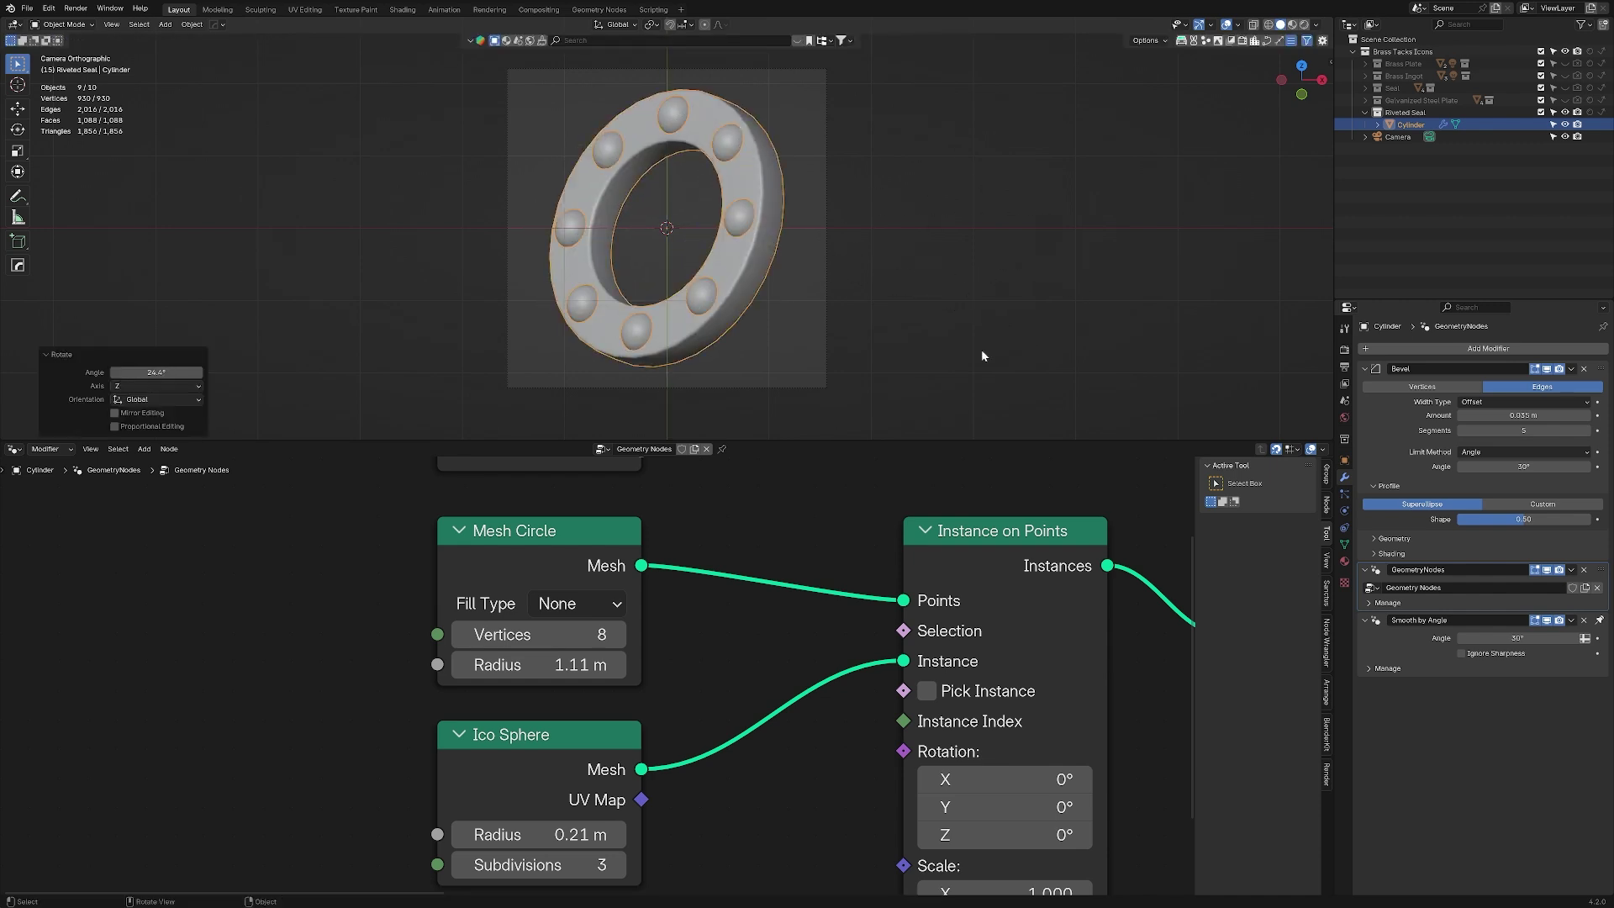
{"action": "left_click", "coordinate": [981, 356]}
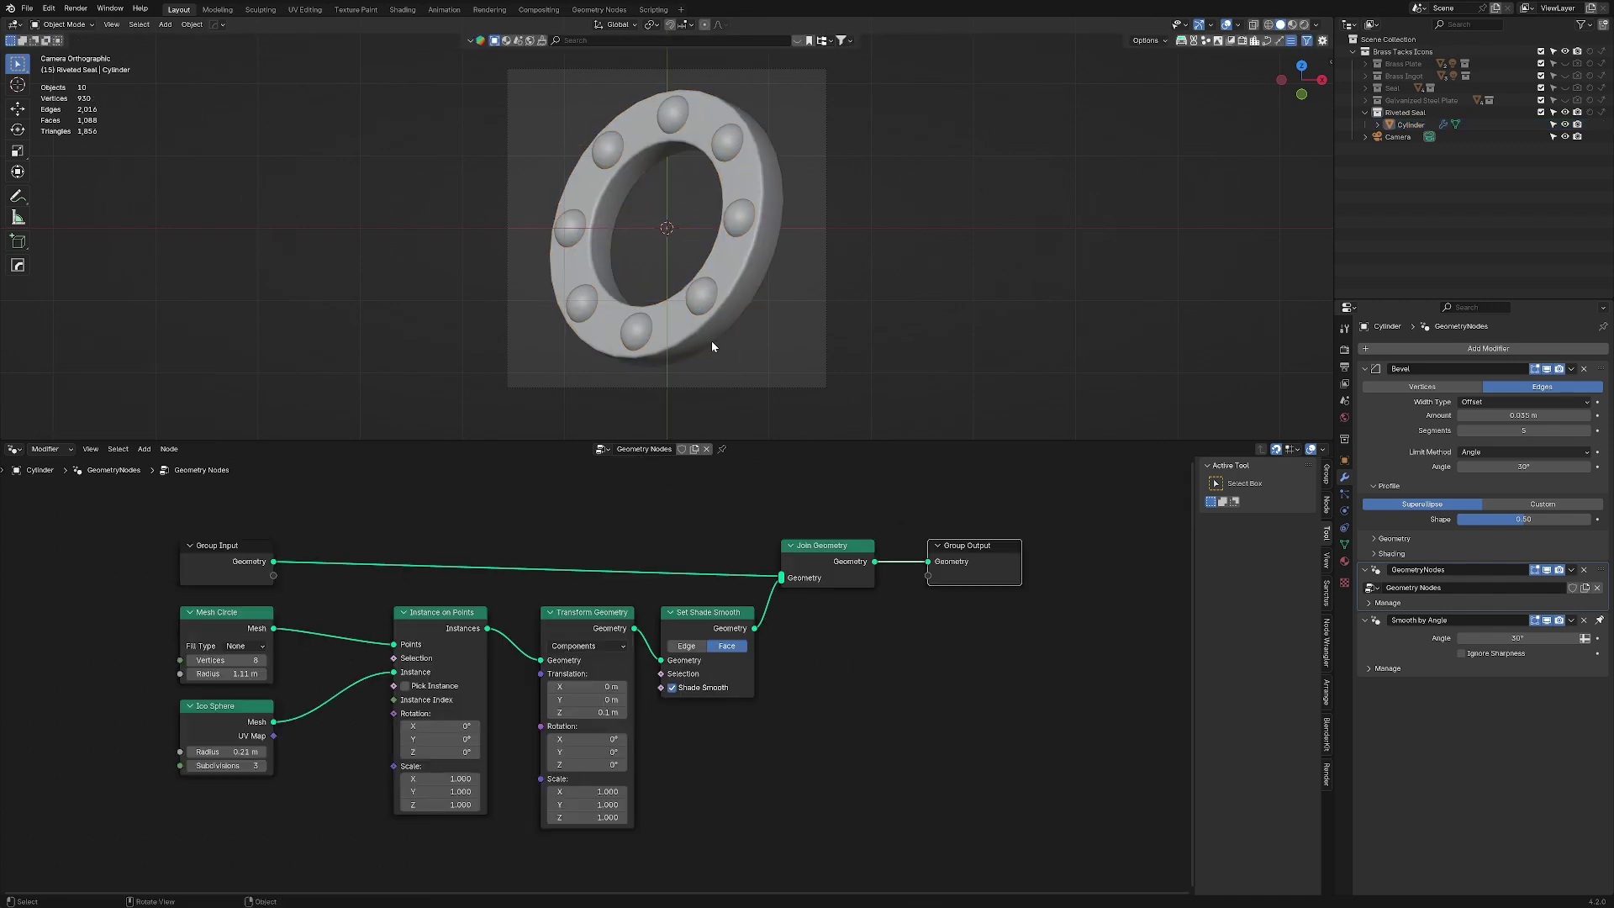
- Assign the existing brass material to the seal and show the viewport in rendered shading
{"action": "left_click", "coordinate": [1343, 560]}
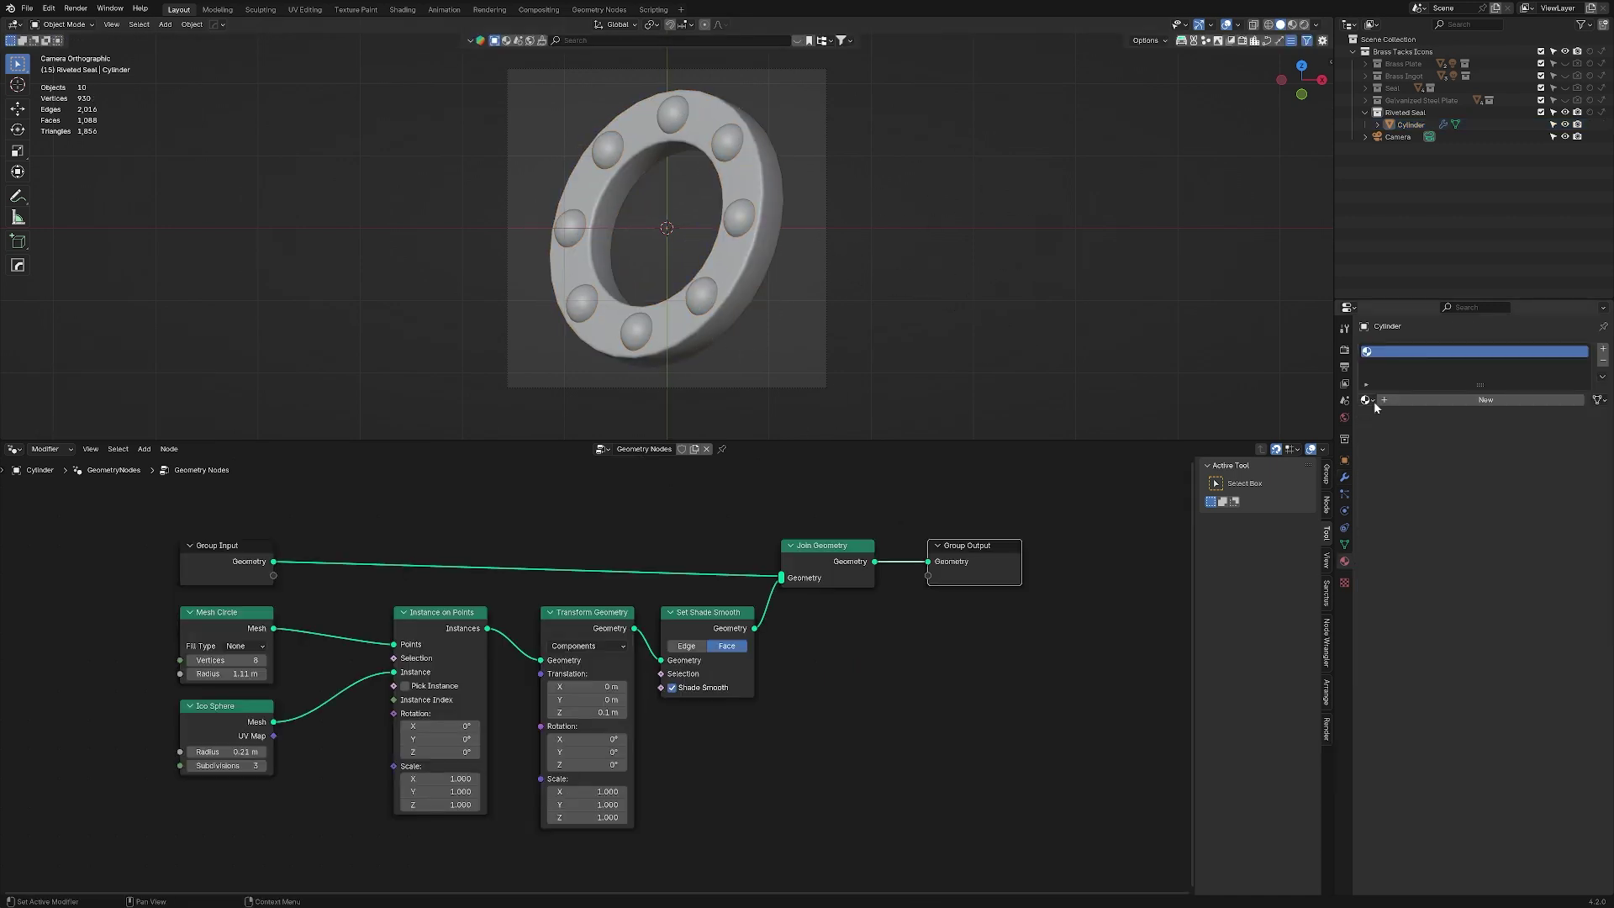
{"action": "left_click", "coordinate": [1368, 400]}
{"action": "left_click", "coordinate": [1395, 418]}
{"action": "left_click", "coordinate": [1303, 25]}
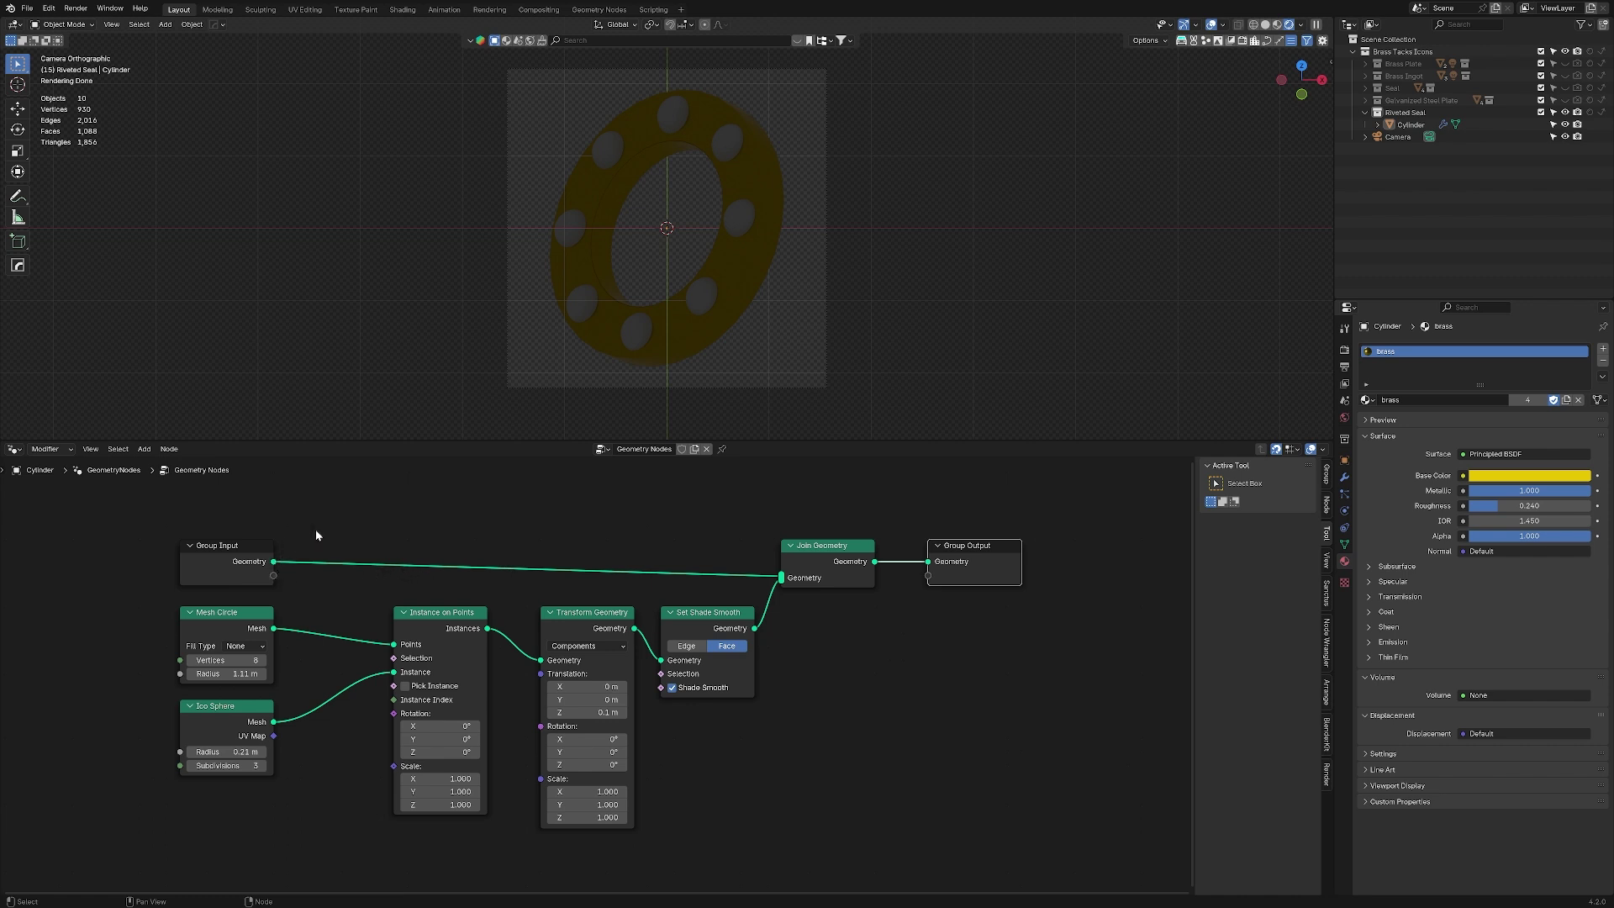
- Make room in the node tree and insert a Set Material node using brass between Set Shade Smooth and Join Geometry
{"action": "left_click_drag", "start_coordinate": [760, 496], "coordinate": [1034, 586]}
{"action": "key", "text": "g"}
{"action": "left_click", "coordinate": [1138, 587]}
{"action": "left_click", "coordinate": [845, 646]}
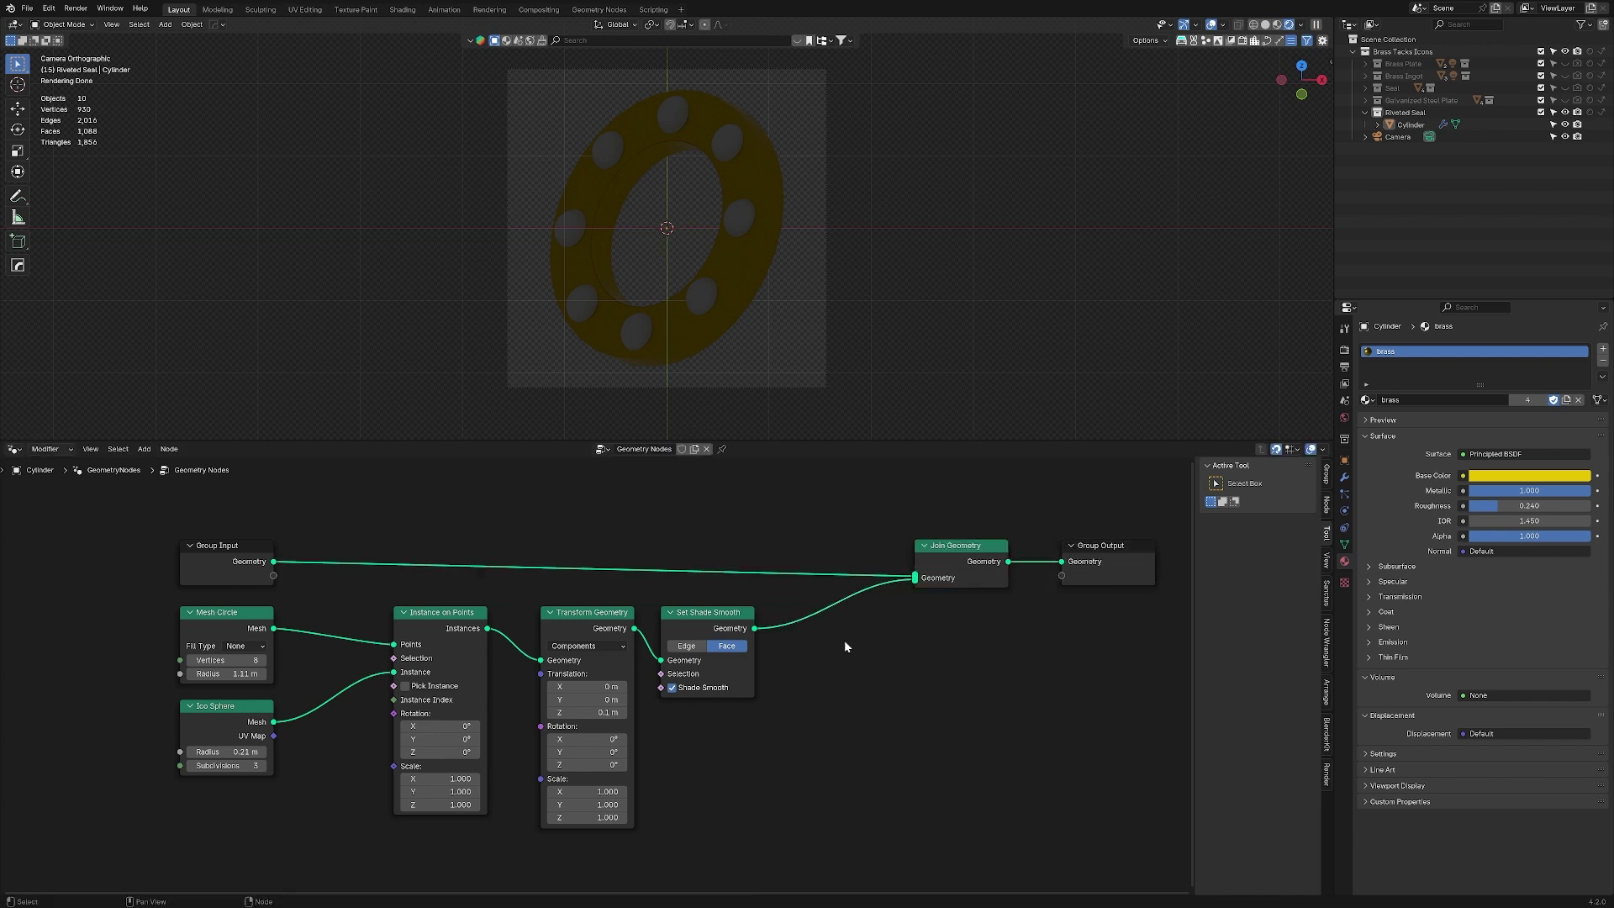
{"action": "key", "text": "shift+a"}
{"action": "type", "text": "set mat"}
{"action": "key", "text": "Return"}
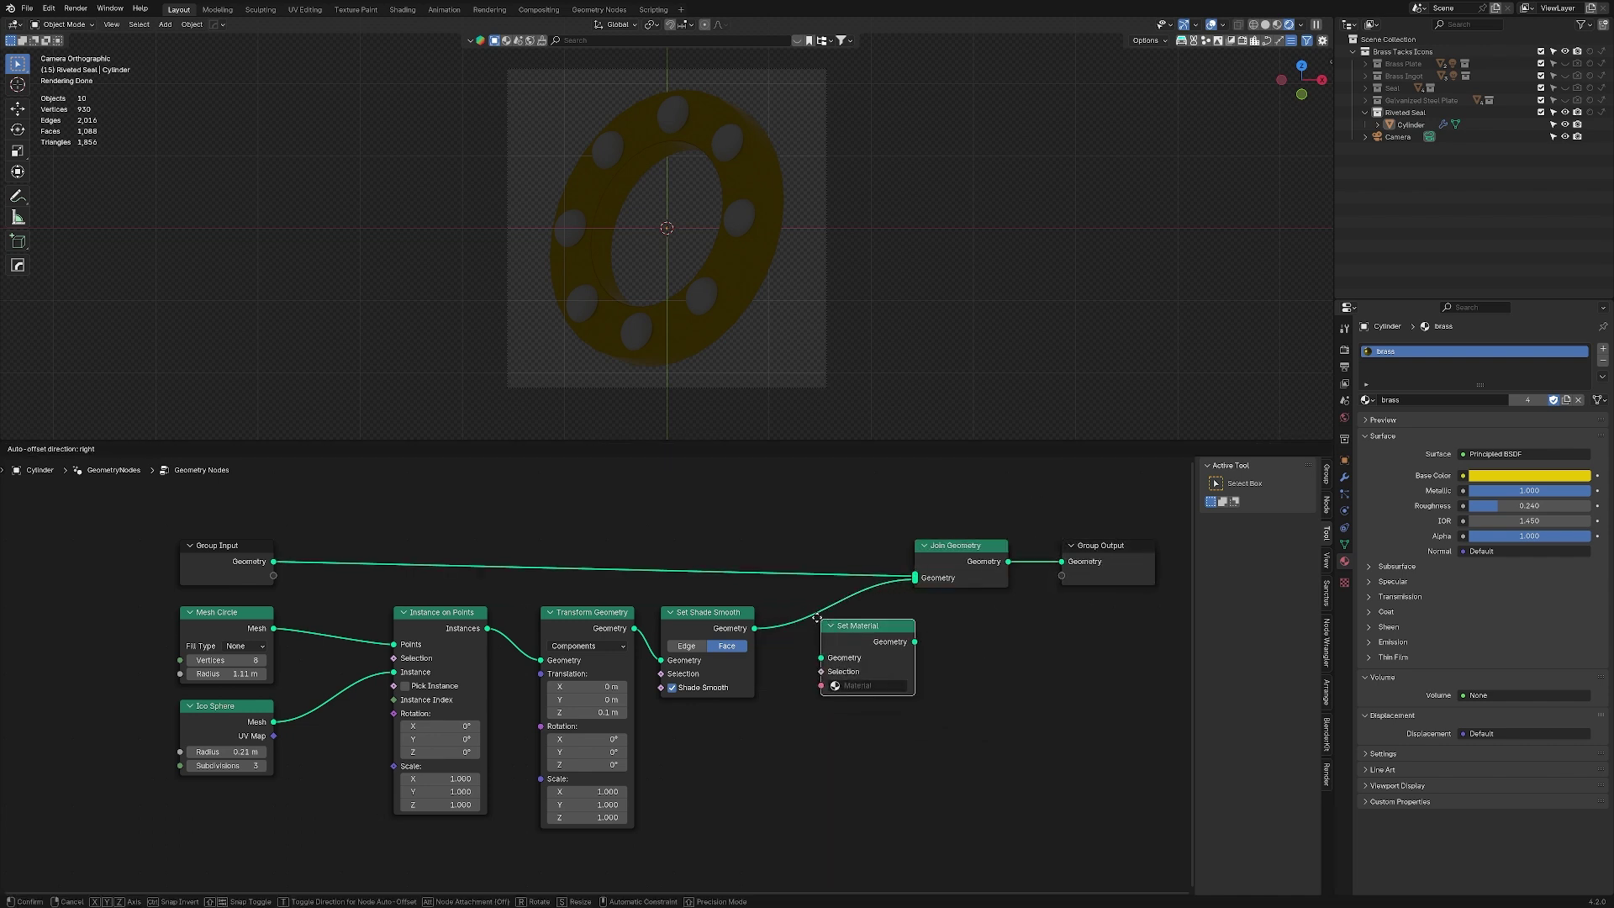
{"action": "left_click", "coordinate": [789, 610]}
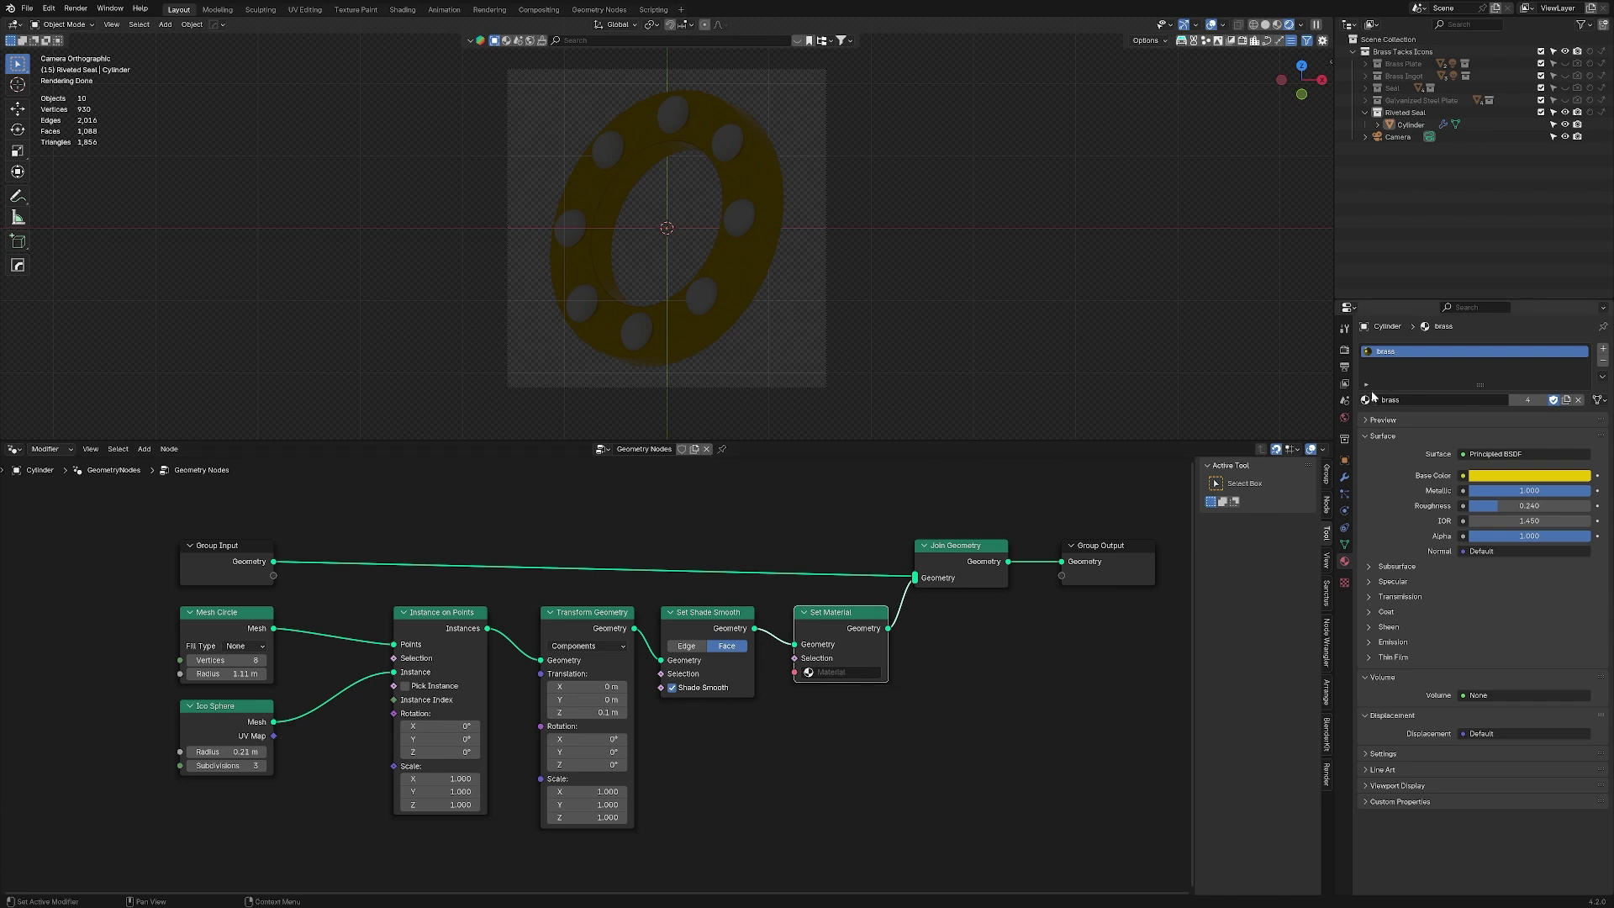
{"action": "left_click", "coordinate": [840, 673]}
{"action": "key", "text": "Return"}
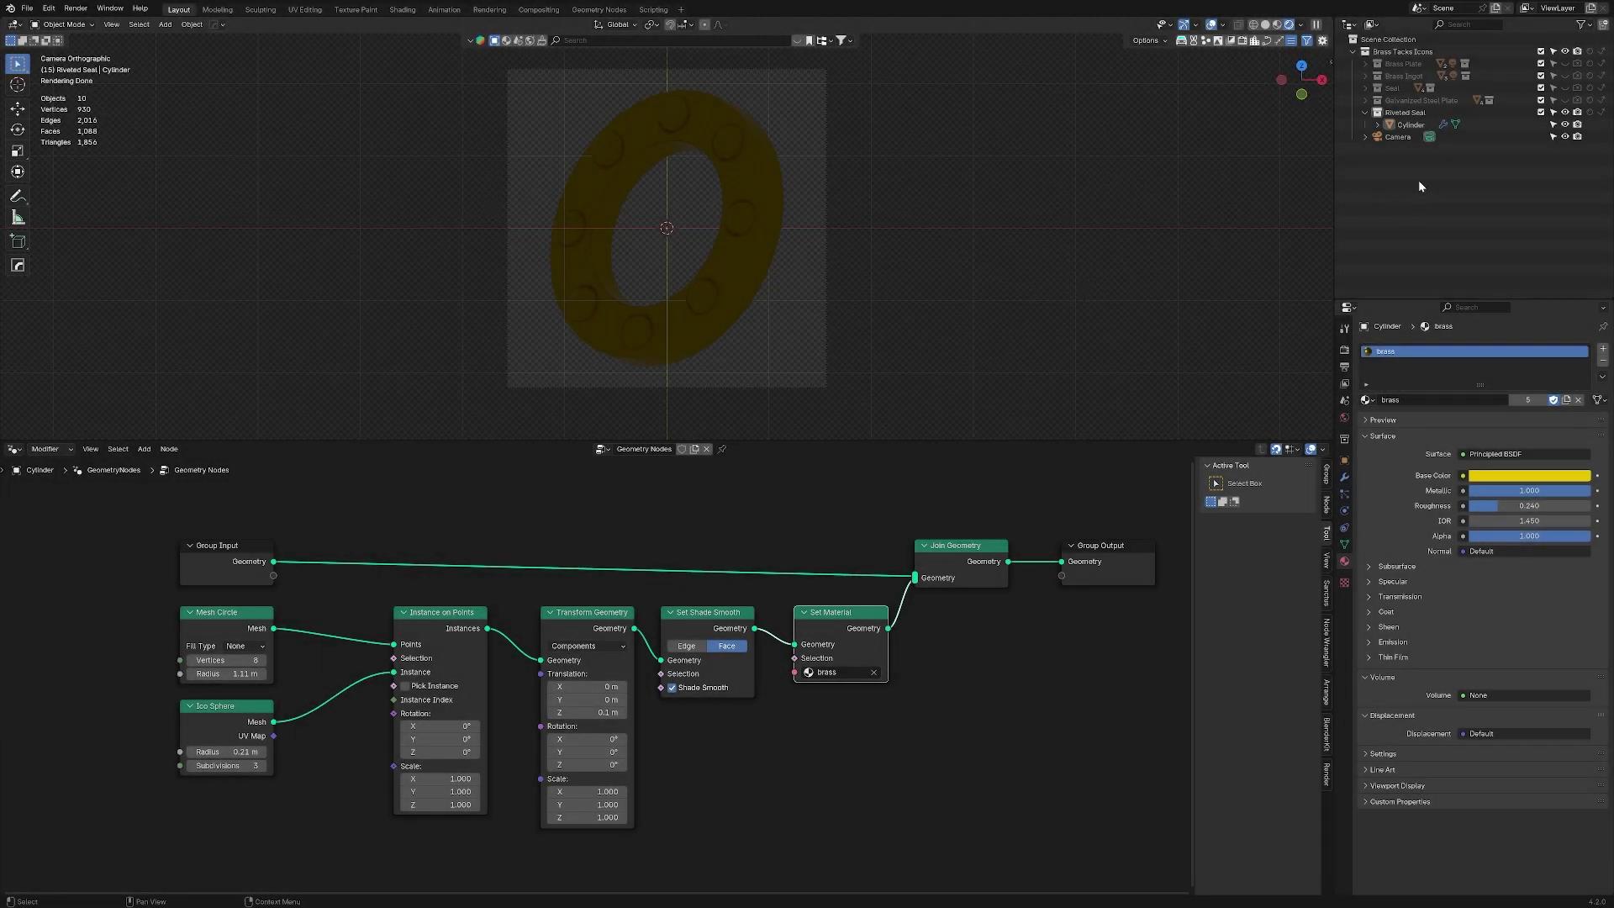
- Rename the ring object to Riveted Seal and create a nested collection named Riveted Seal Lighting
{"action": "left_click", "coordinate": [1410, 124]}
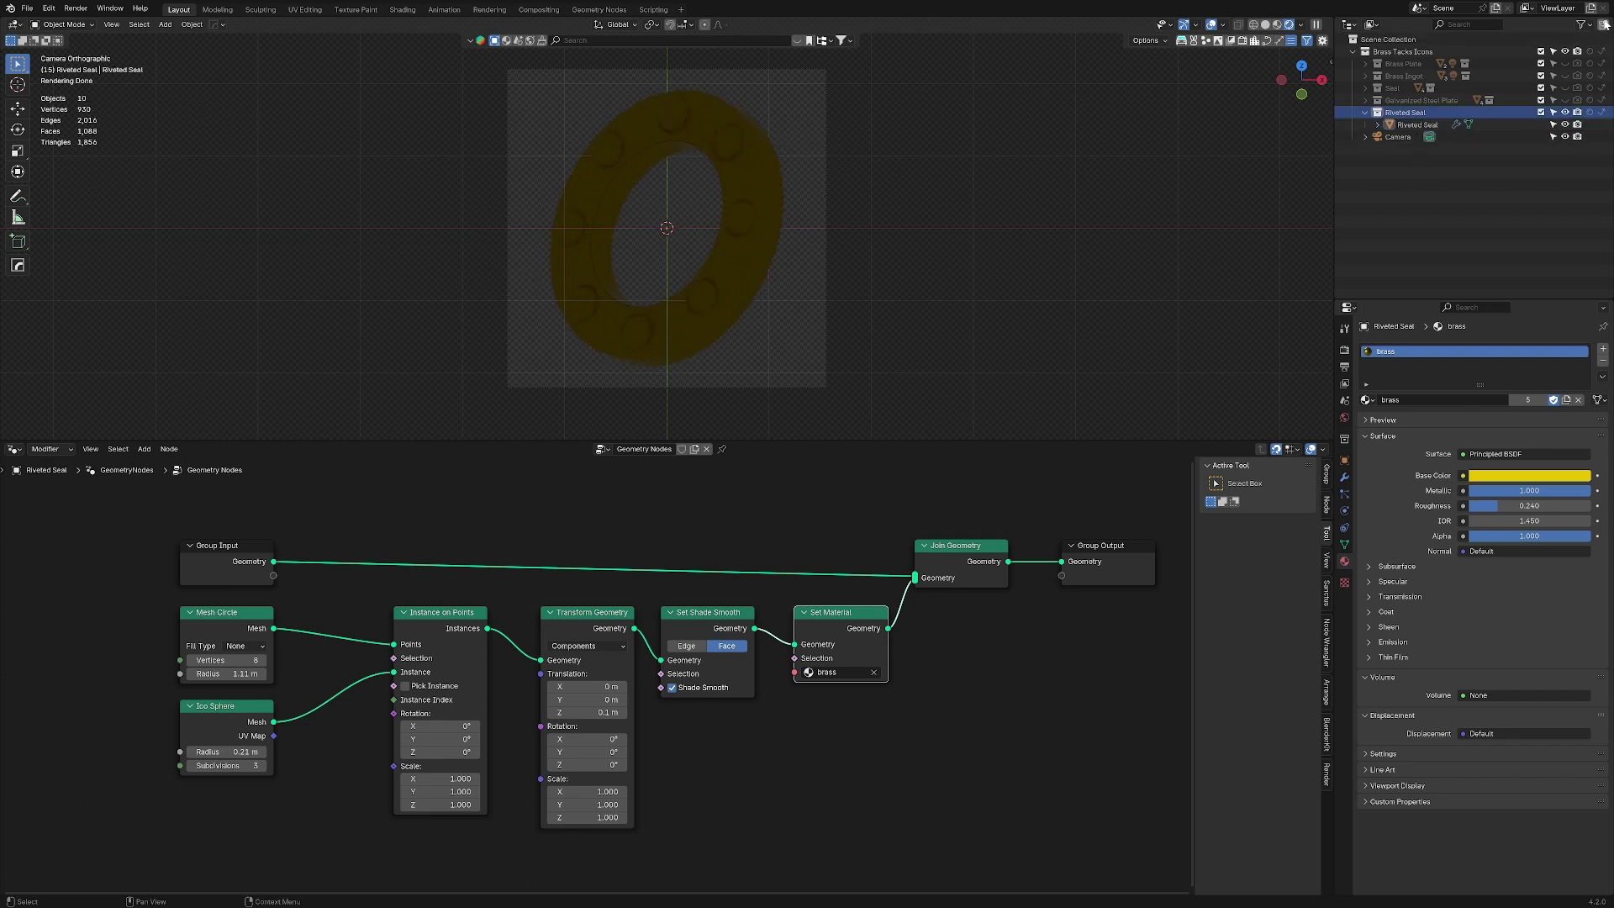
{"action": "left_click", "coordinate": [1605, 23]}
{"action": "double_click", "coordinate": [1428, 125]}
{"action": "type", "text": "Riveted Seal Lighting"}
{"action": "key", "text": "Return"}
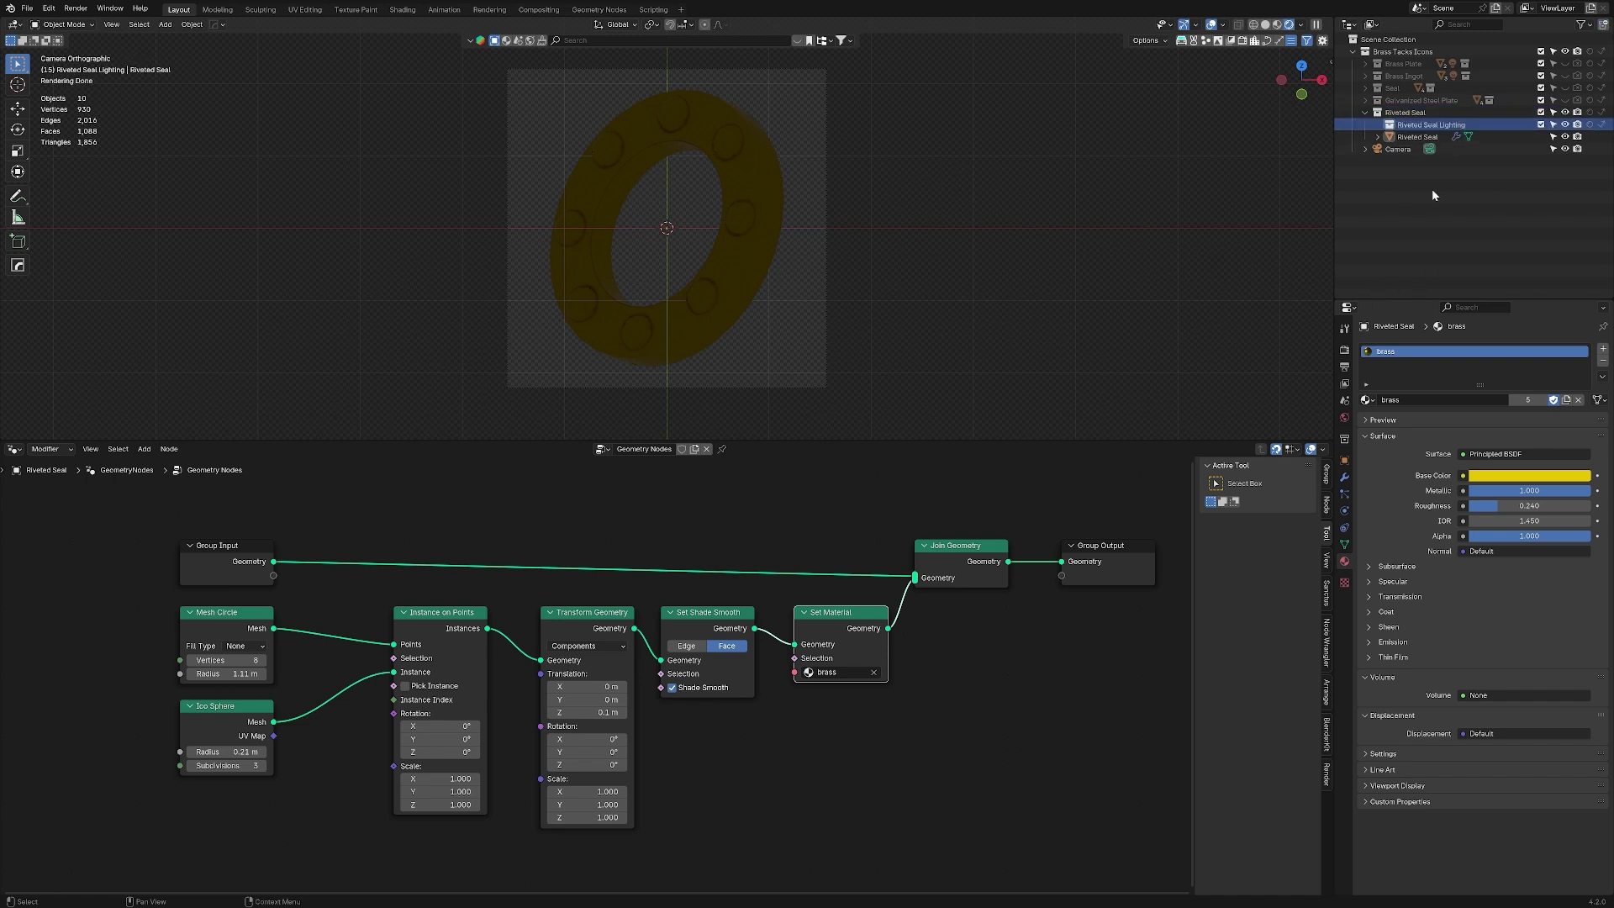
- Add a plane to the lighting collection in solid shading, rotate it about 77° around X and move it horizontally beyond the ring
{"action": "key", "text": "shift+a"}
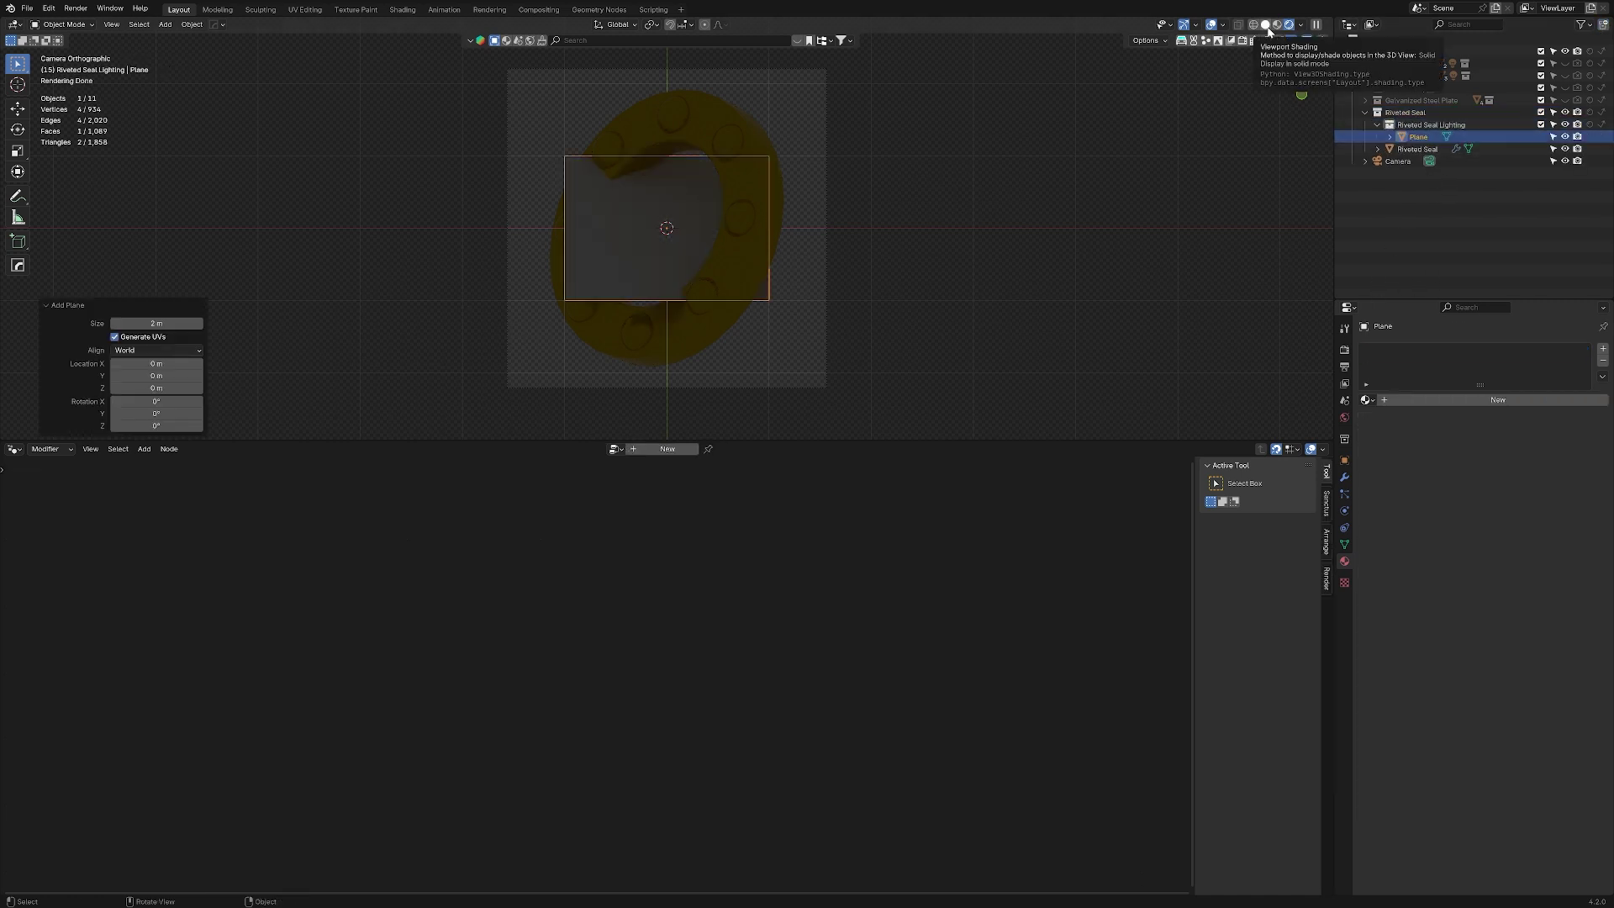
{"action": "left_click", "coordinate": [1267, 25]}
{"action": "key", "text": "r"}
{"action": "key", "text": "x"}
{"action": "key", "text": "Return"}
{"action": "key", "text": "g"}
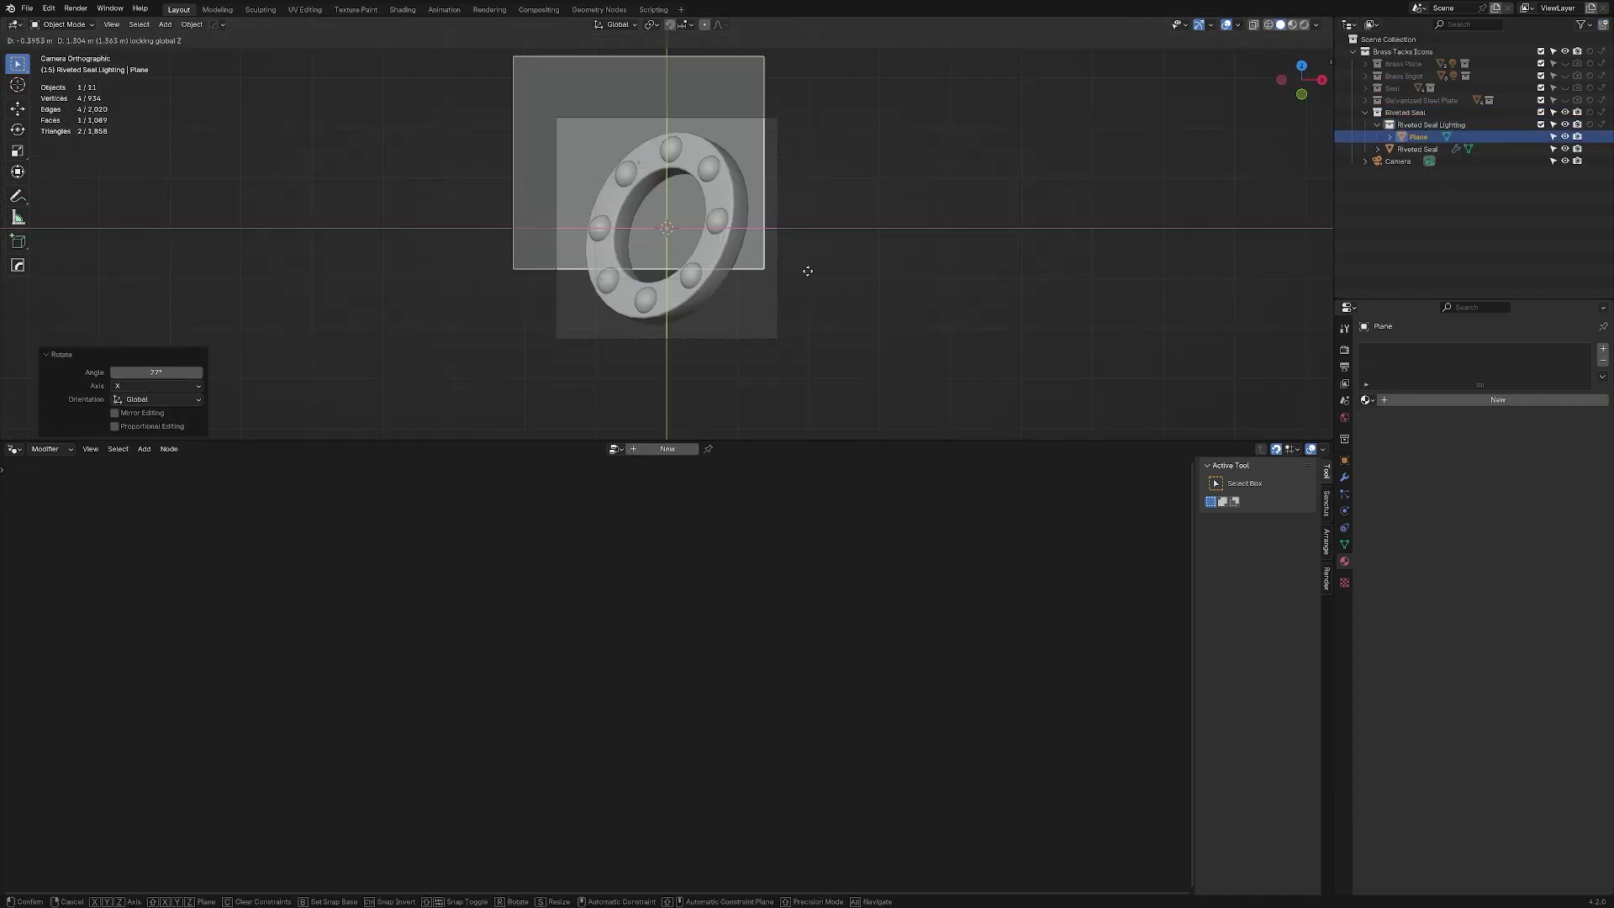
{"action": "left_click", "coordinate": [794, 223]}
- Angle the light plane toward the ring and scale it uniformly by about 1.212, finishing in the camera view
{"action": "middle_click_drag", "start_coordinate": [794, 224], "coordinate": [620, 290]}
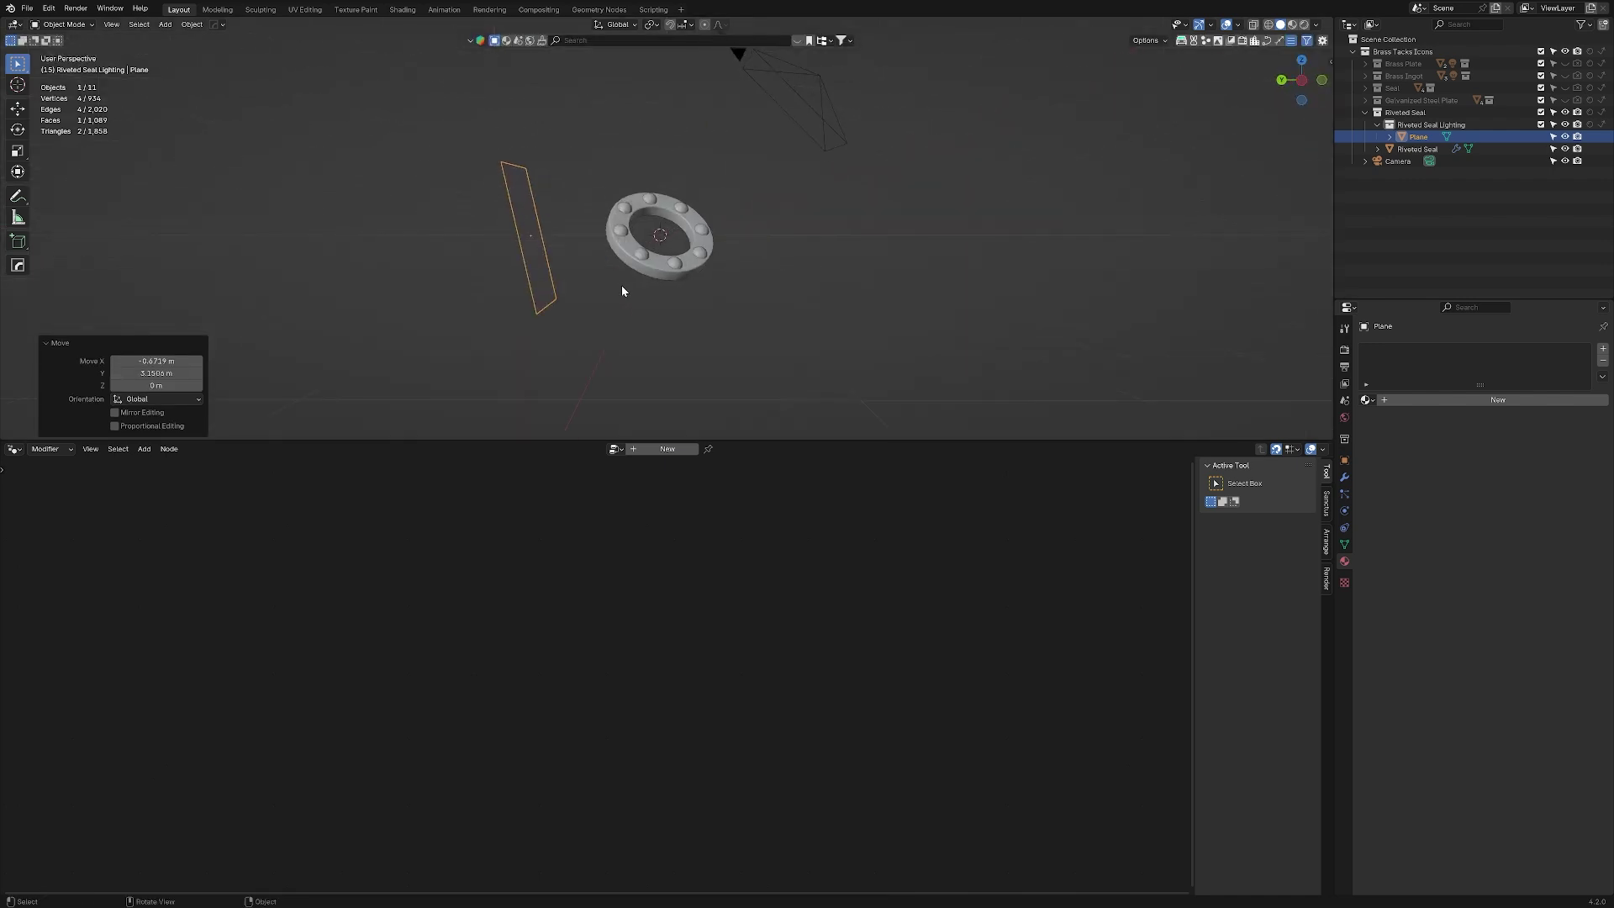
{"action": "key", "text": "s"}
{"action": "left_click", "coordinate": [901, 281]}
{"action": "key", "text": "KP_0"}
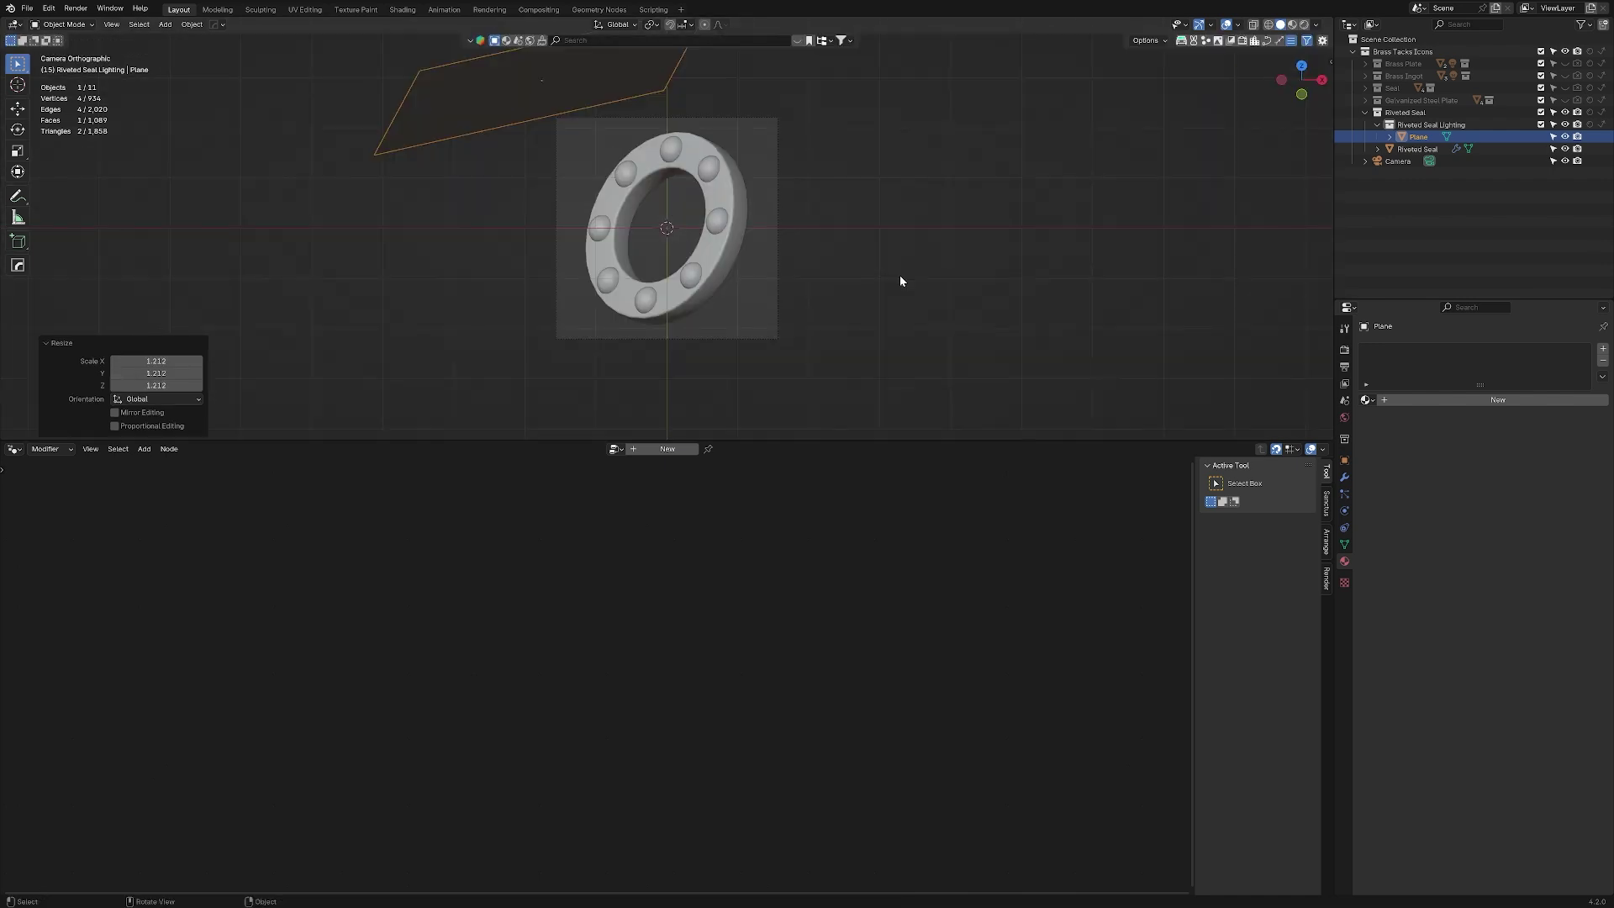
- Name the plane Riveted Seal Light.001 and give it a new material Riveted Seal Lighting.001, opened in the Shader Editor with rendered shading
{"action": "left_click", "coordinate": [1424, 400]}
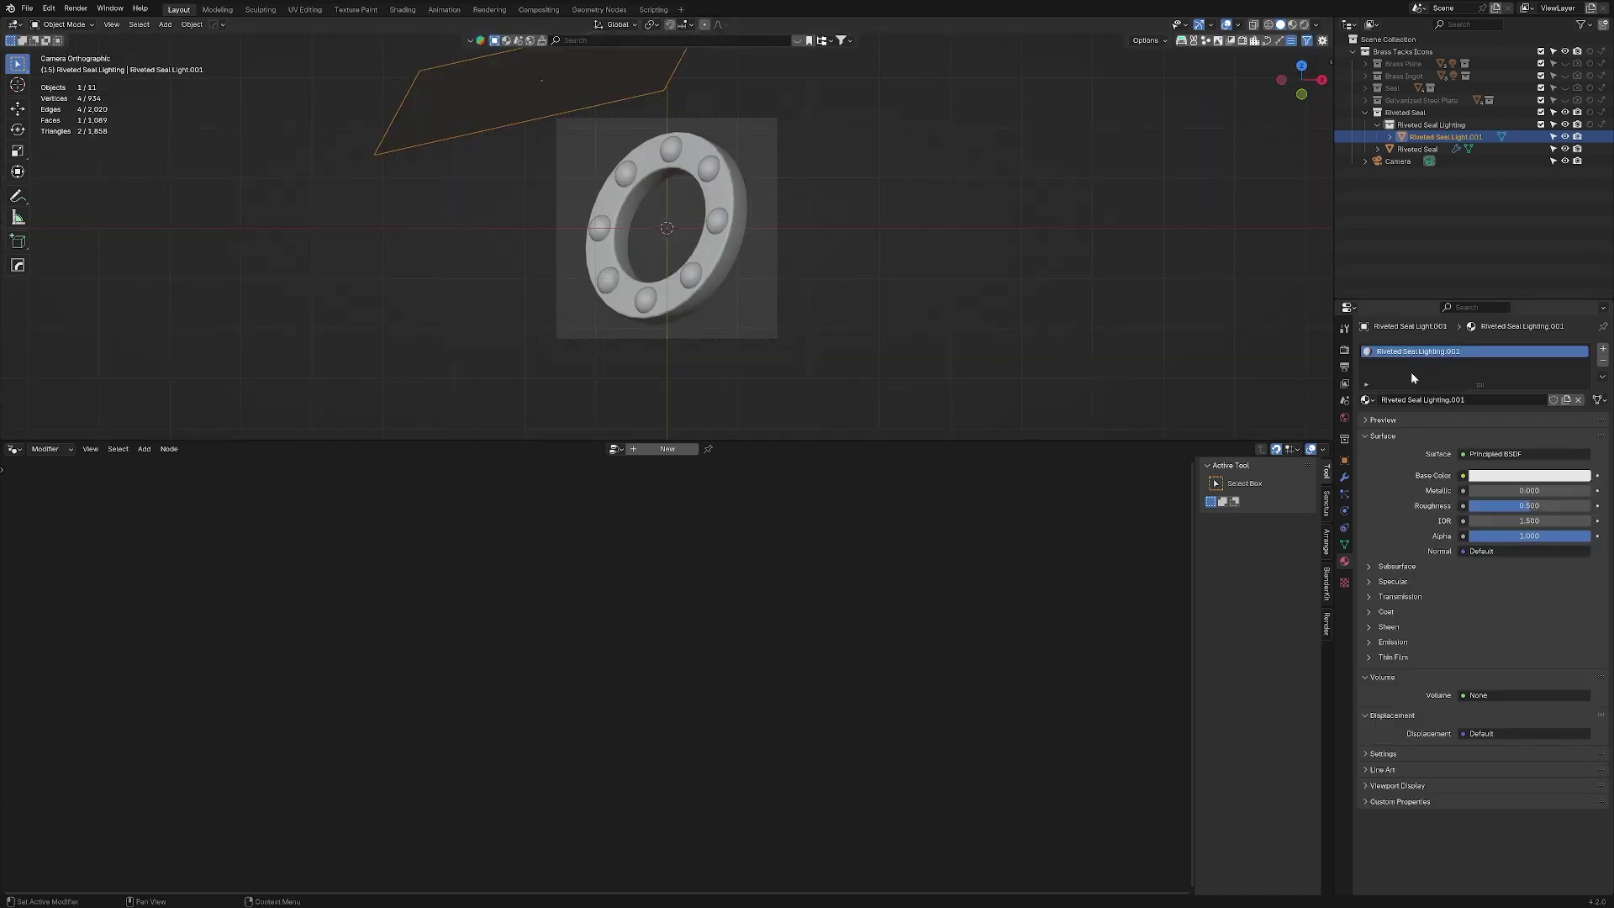
{"action": "left_click", "coordinate": [1382, 435]}
{"action": "left_click", "coordinate": [15, 448]}
{"action": "left_click", "coordinate": [38, 555]}
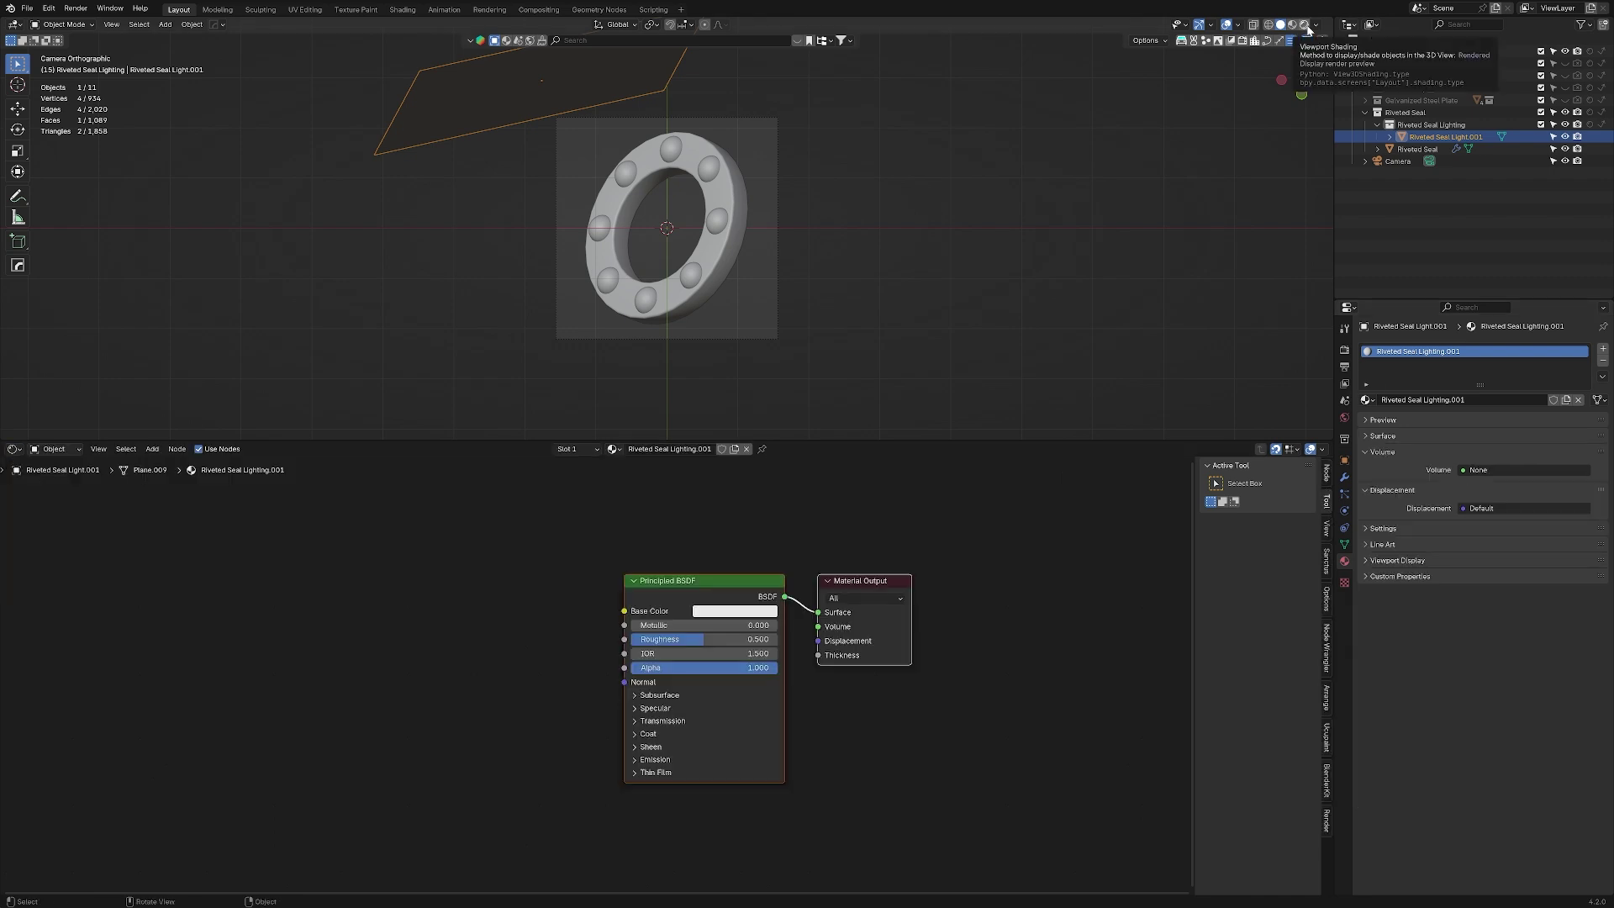
{"action": "left_click", "coordinate": [1303, 24]}
- Expand the Principled BSDF's Emission settings and add a Color Ramp node beside it
{"action": "scroll", "coordinate": [793, 653], "scroll_direction": "up", "scroll_amount": 2}
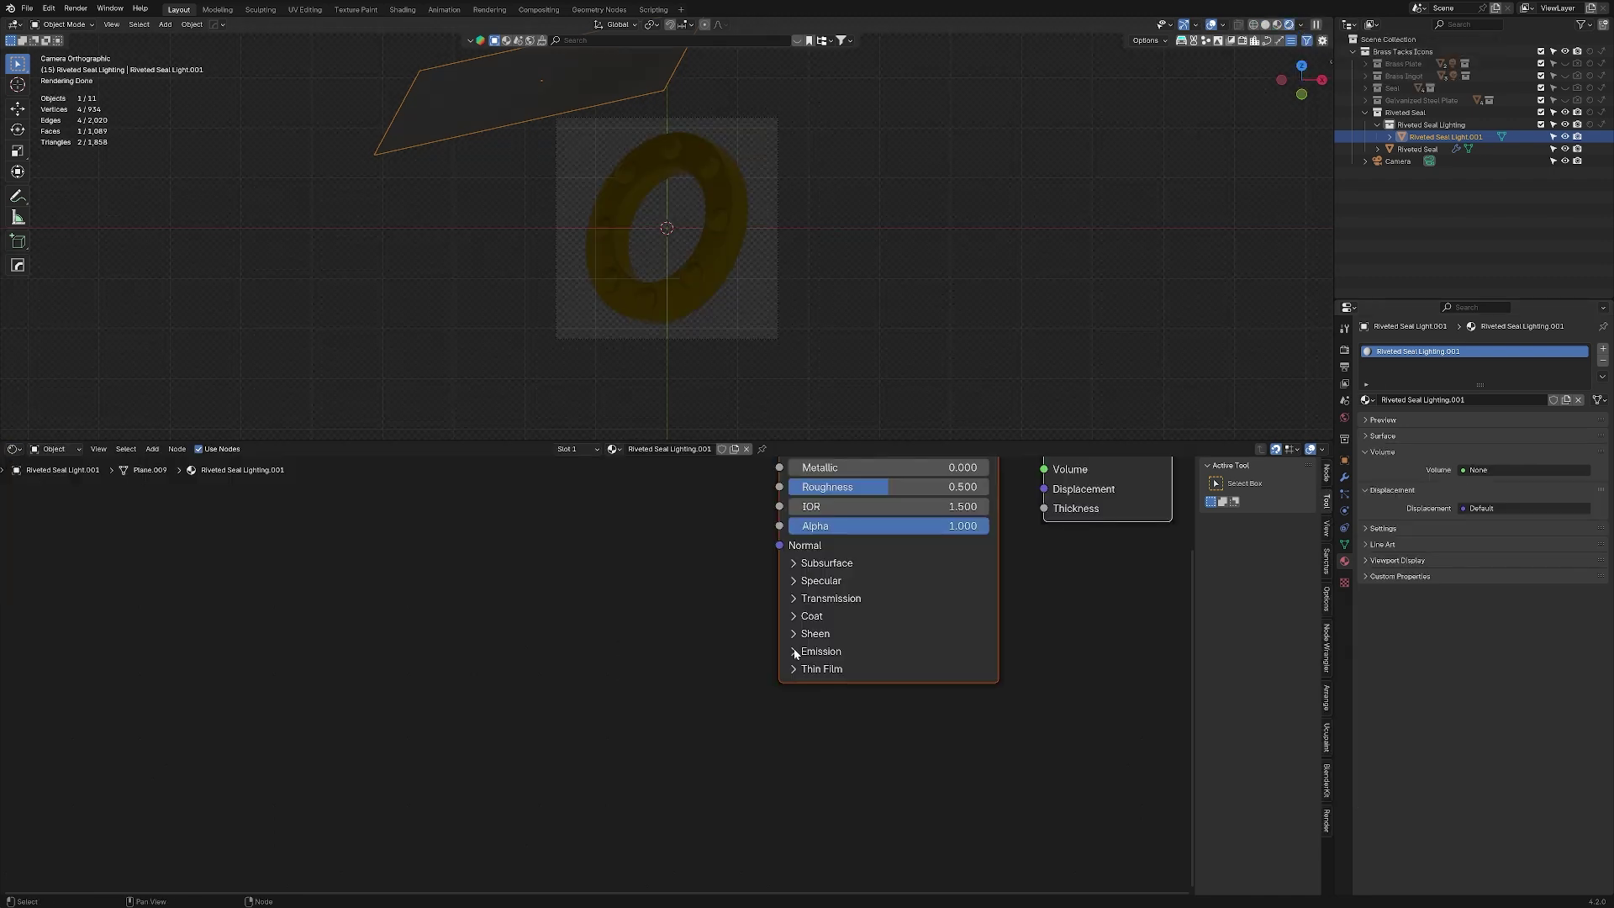
{"action": "left_click", "coordinate": [793, 652]}
{"action": "scroll", "coordinate": [551, 597], "scroll_direction": "down", "scroll_amount": 1}
{"action": "key", "text": "shift+a"}
{"action": "type", "text": "color r"}
{"action": "key", "text": "Return"}
{"action": "left_click", "coordinate": [654, 672]}
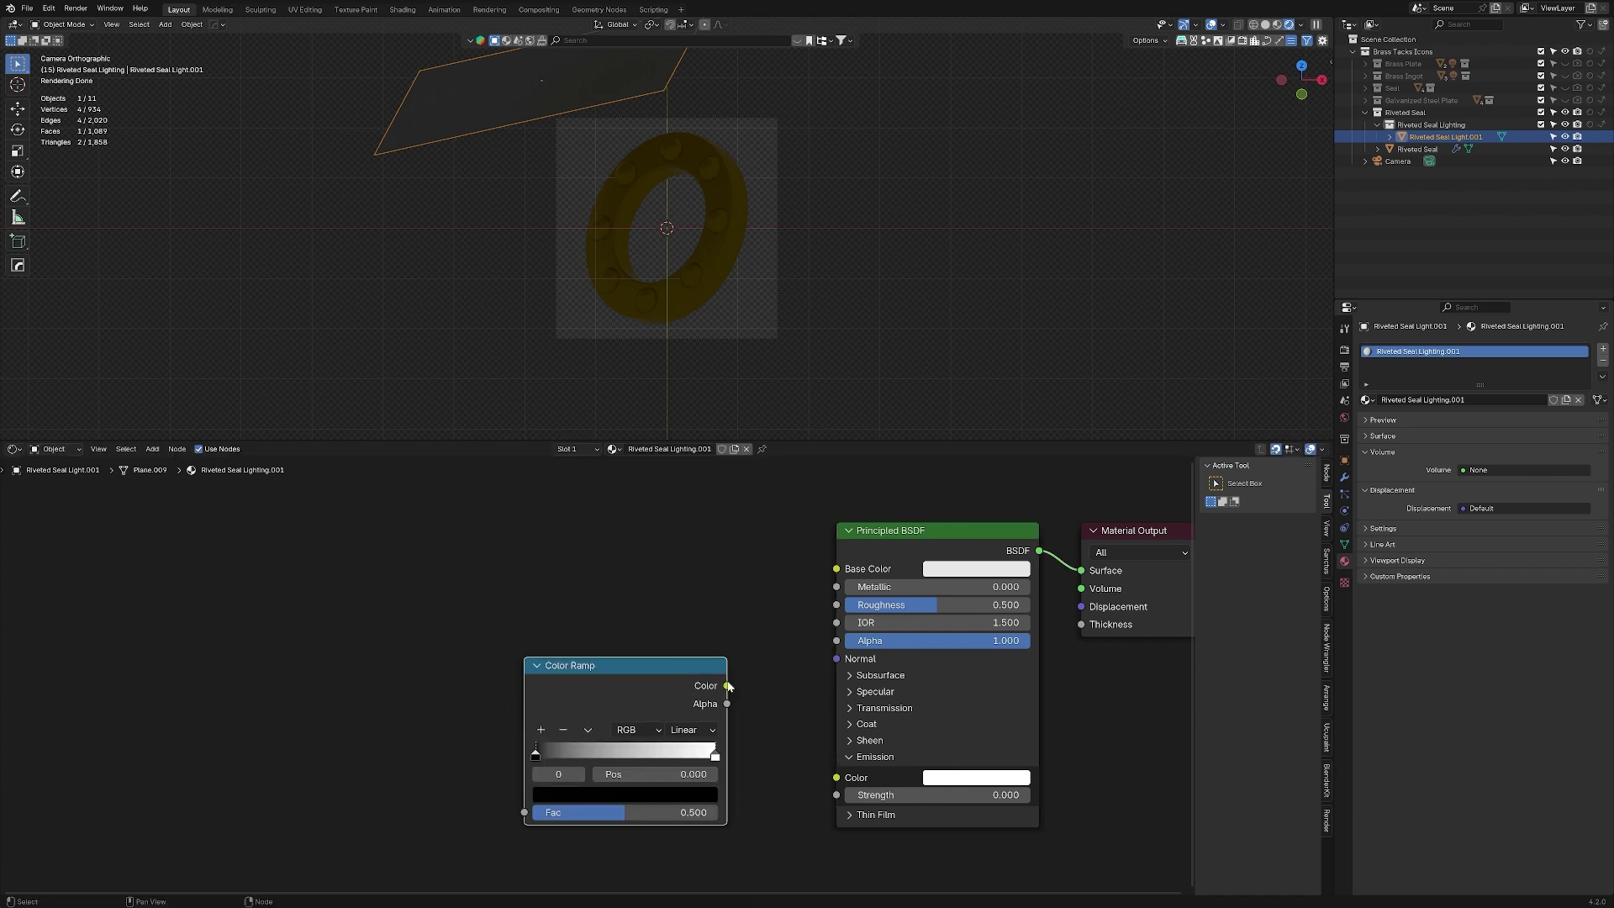
- Link the Color Ramp's Color output to the Emission Color and set the Emission Strength to 1
{"action": "left_click_drag", "start_coordinate": [728, 686], "coordinate": [835, 777]}
{"action": "left_click", "coordinate": [891, 794]}
{"action": "type", "text": "1"}
{"action": "left_click", "coordinate": [716, 754]}
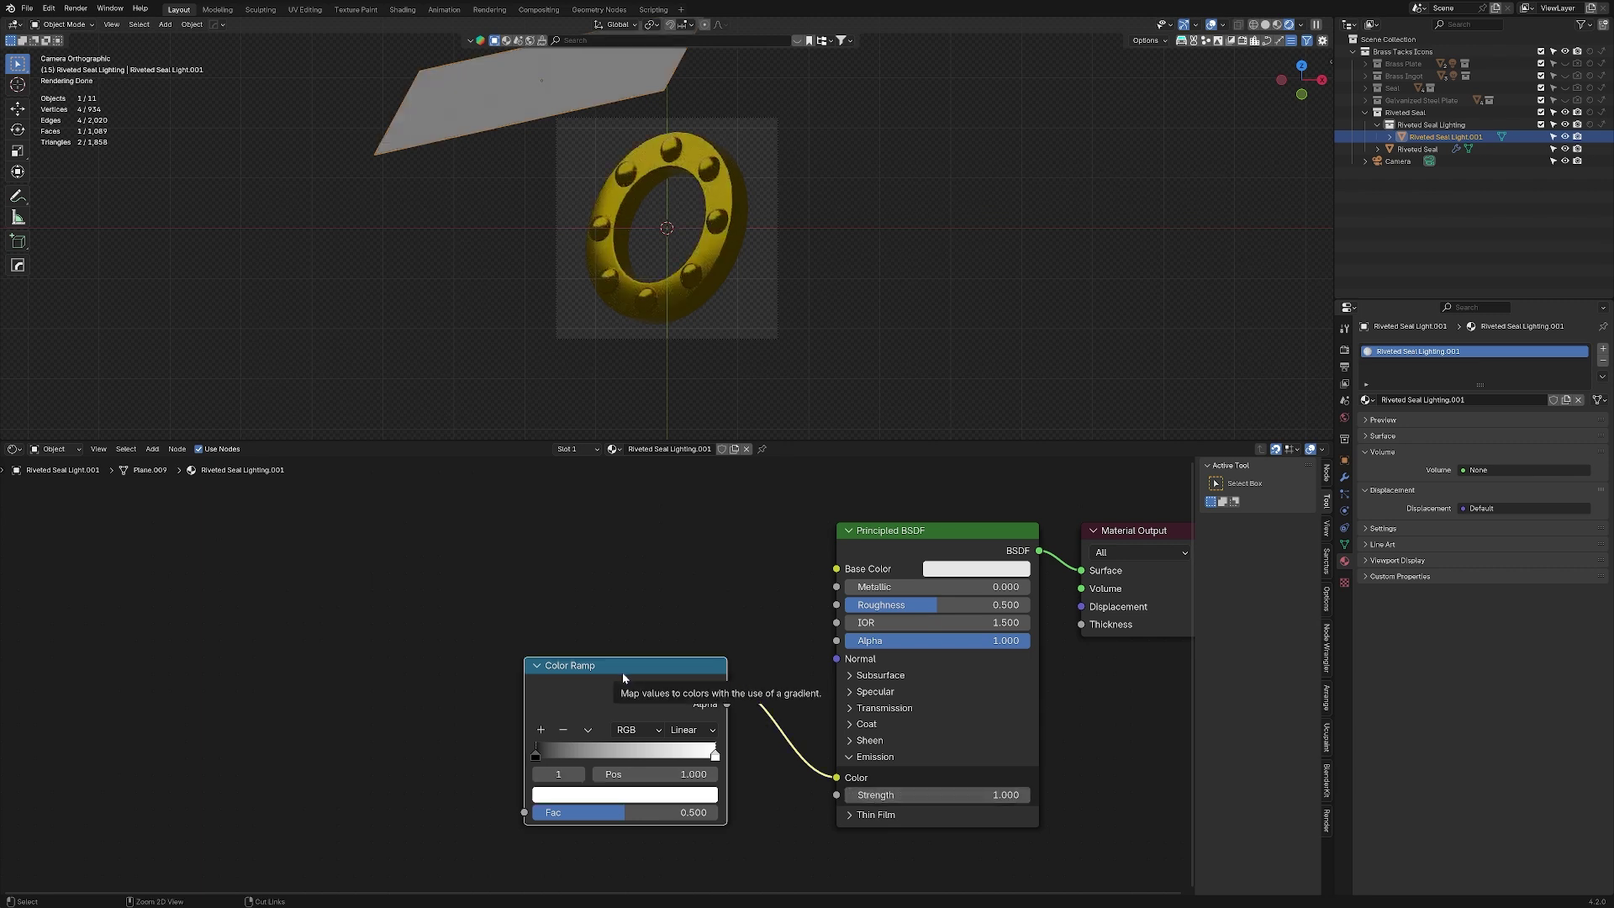
- Add a Texture Coordinate and Mapping setup for the Color Ramp, then delete the Image Texture node that comes with it
{"action": "key", "text": "ctrl+t"}
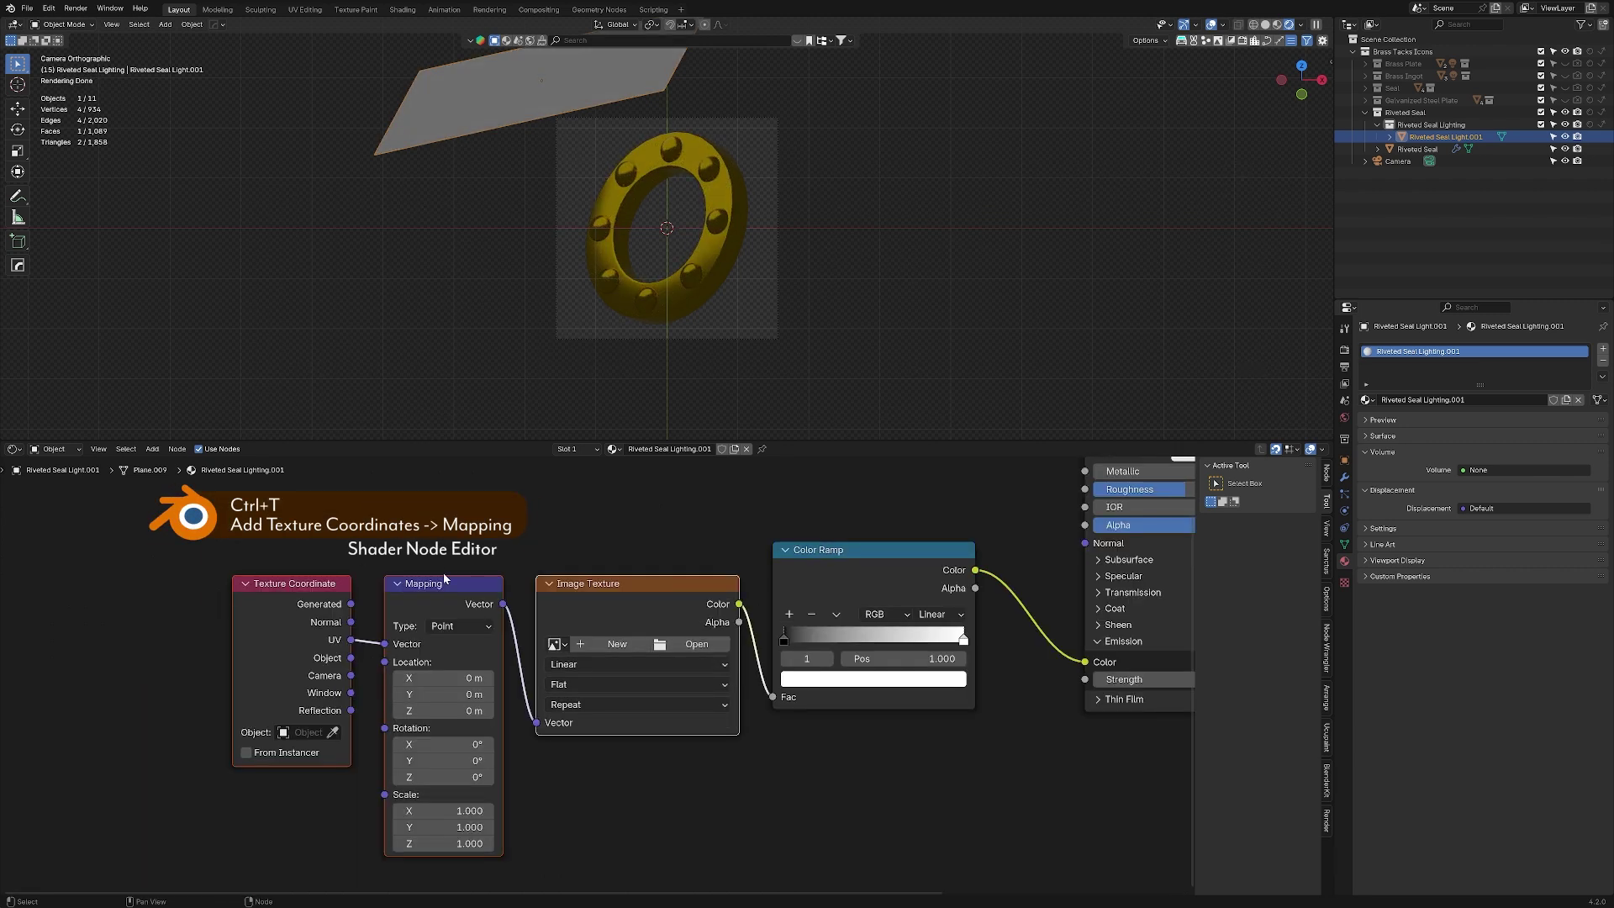
{"action": "left_click", "coordinate": [638, 559]}
{"action": "key", "text": "Delete"}
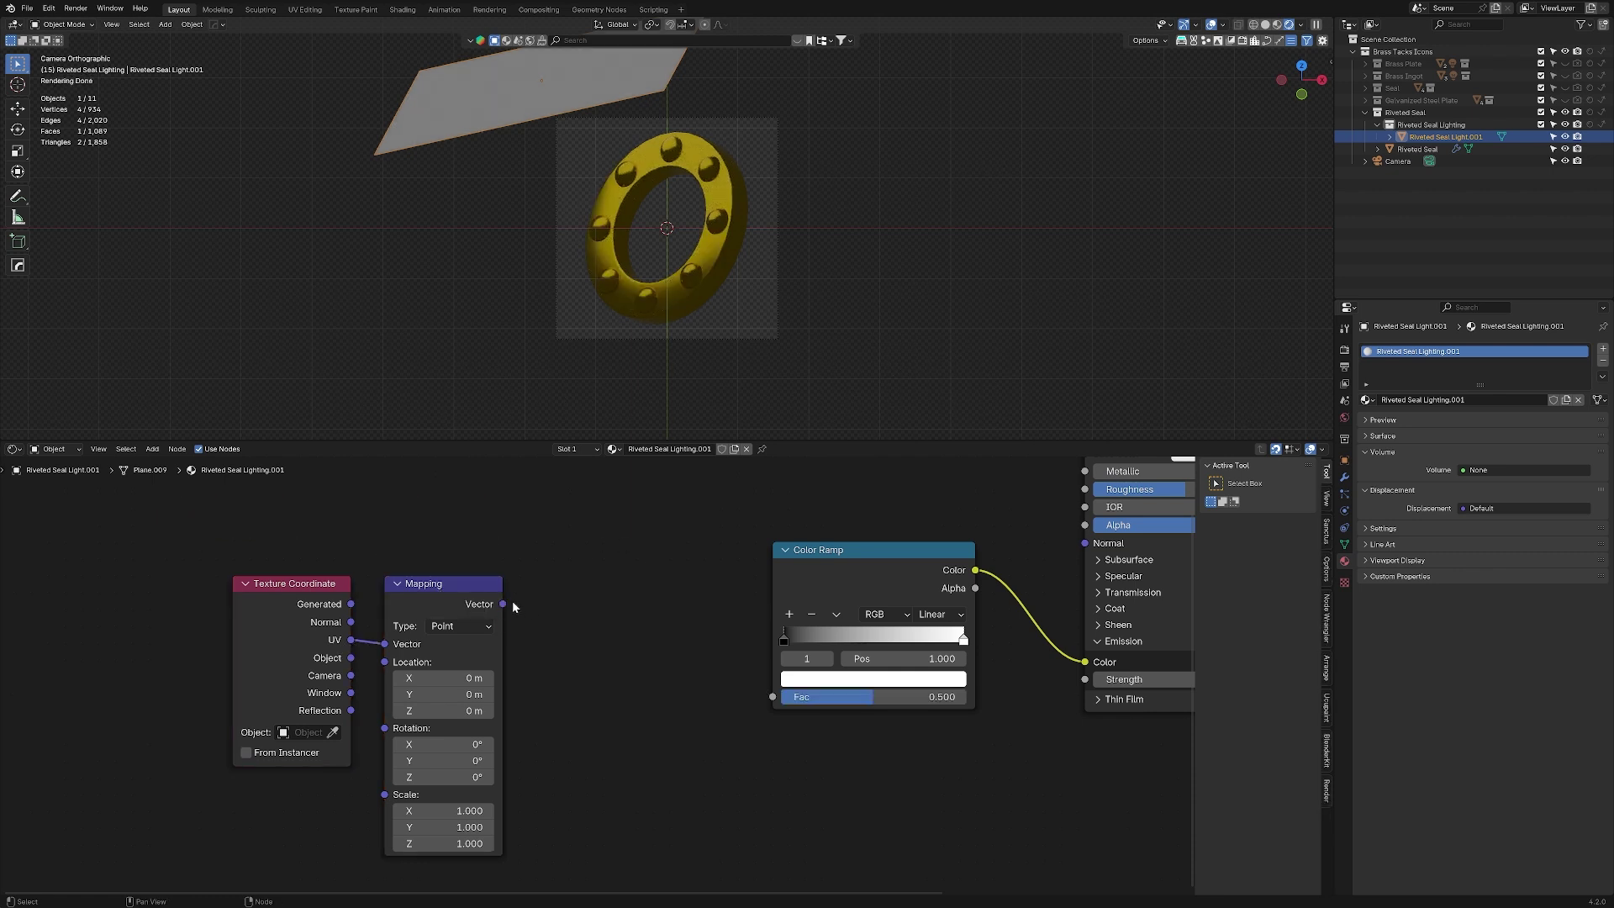
- Add a Separate XYZ node fed by the Mapping vector and link its X output to the Color Ramp's Fac
{"action": "key", "text": "shift+a"}
{"action": "left_click", "coordinate": [583, 604]}
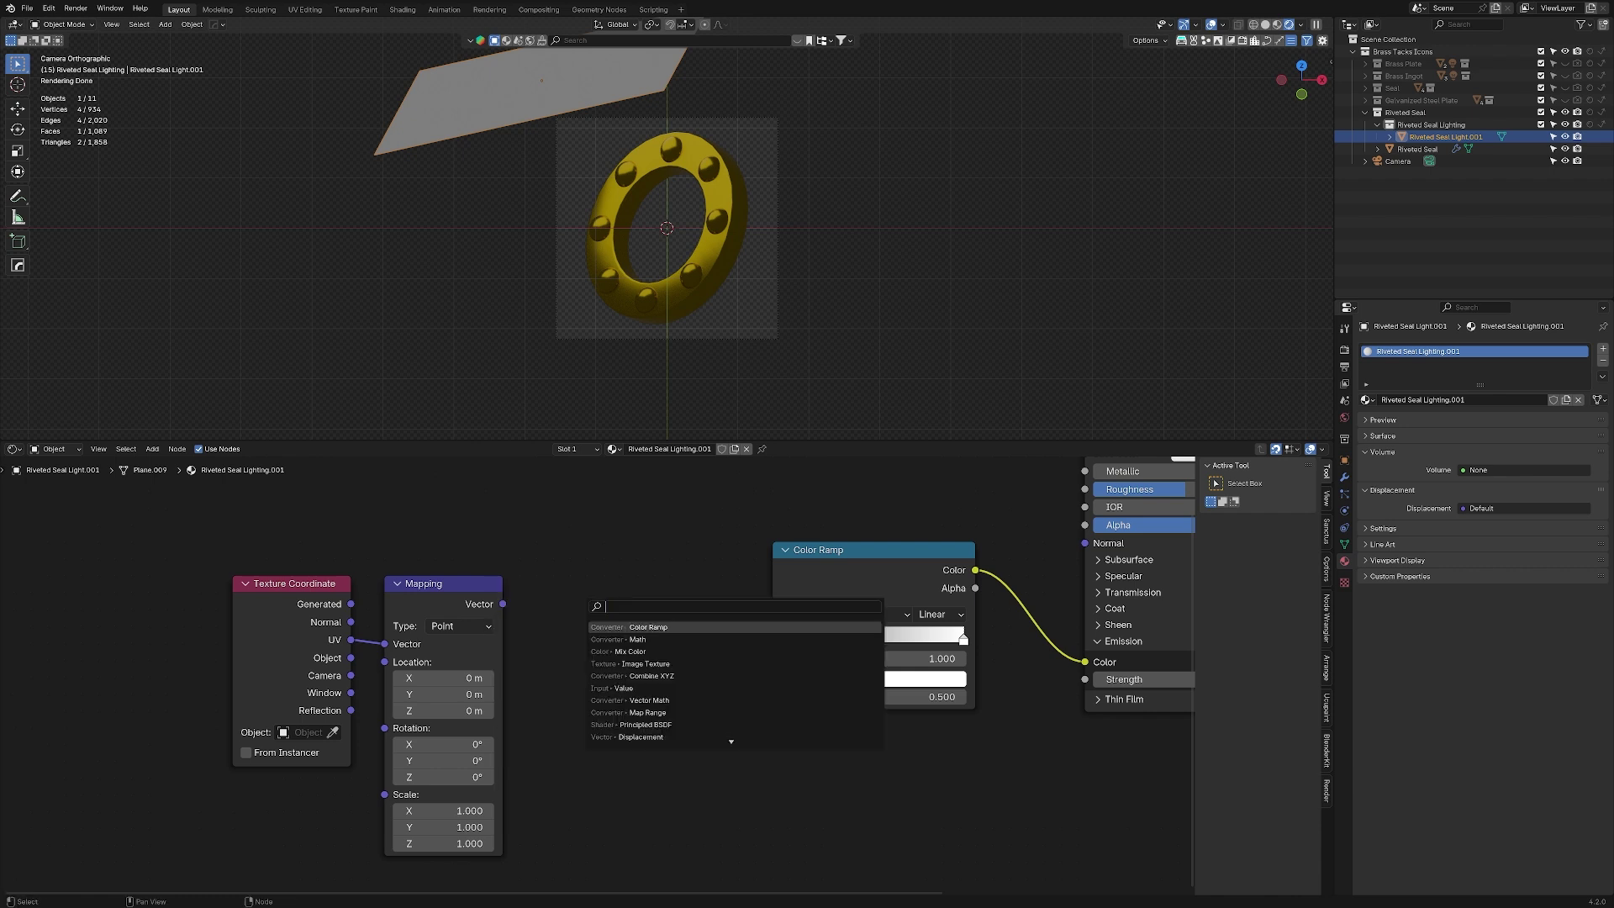
{"action": "type", "text": "separate"}
{"action": "key", "text": "Return"}
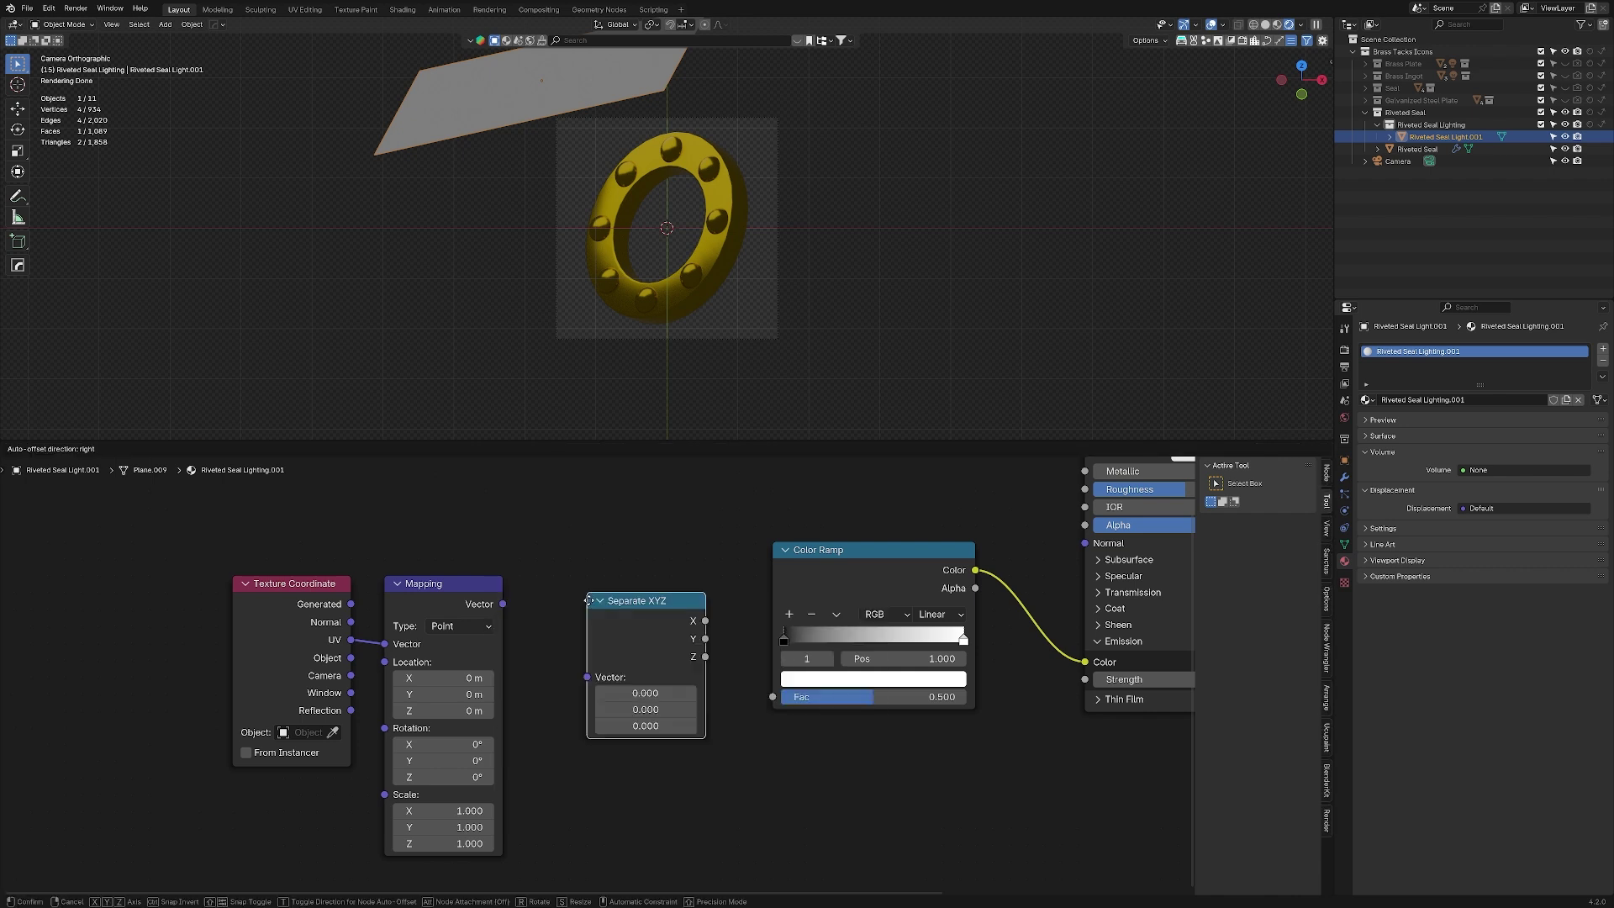
{"action": "left_click", "coordinate": [503, 605]}
{"action": "left_click_drag", "start_coordinate": [502, 605], "coordinate": [586, 676]}
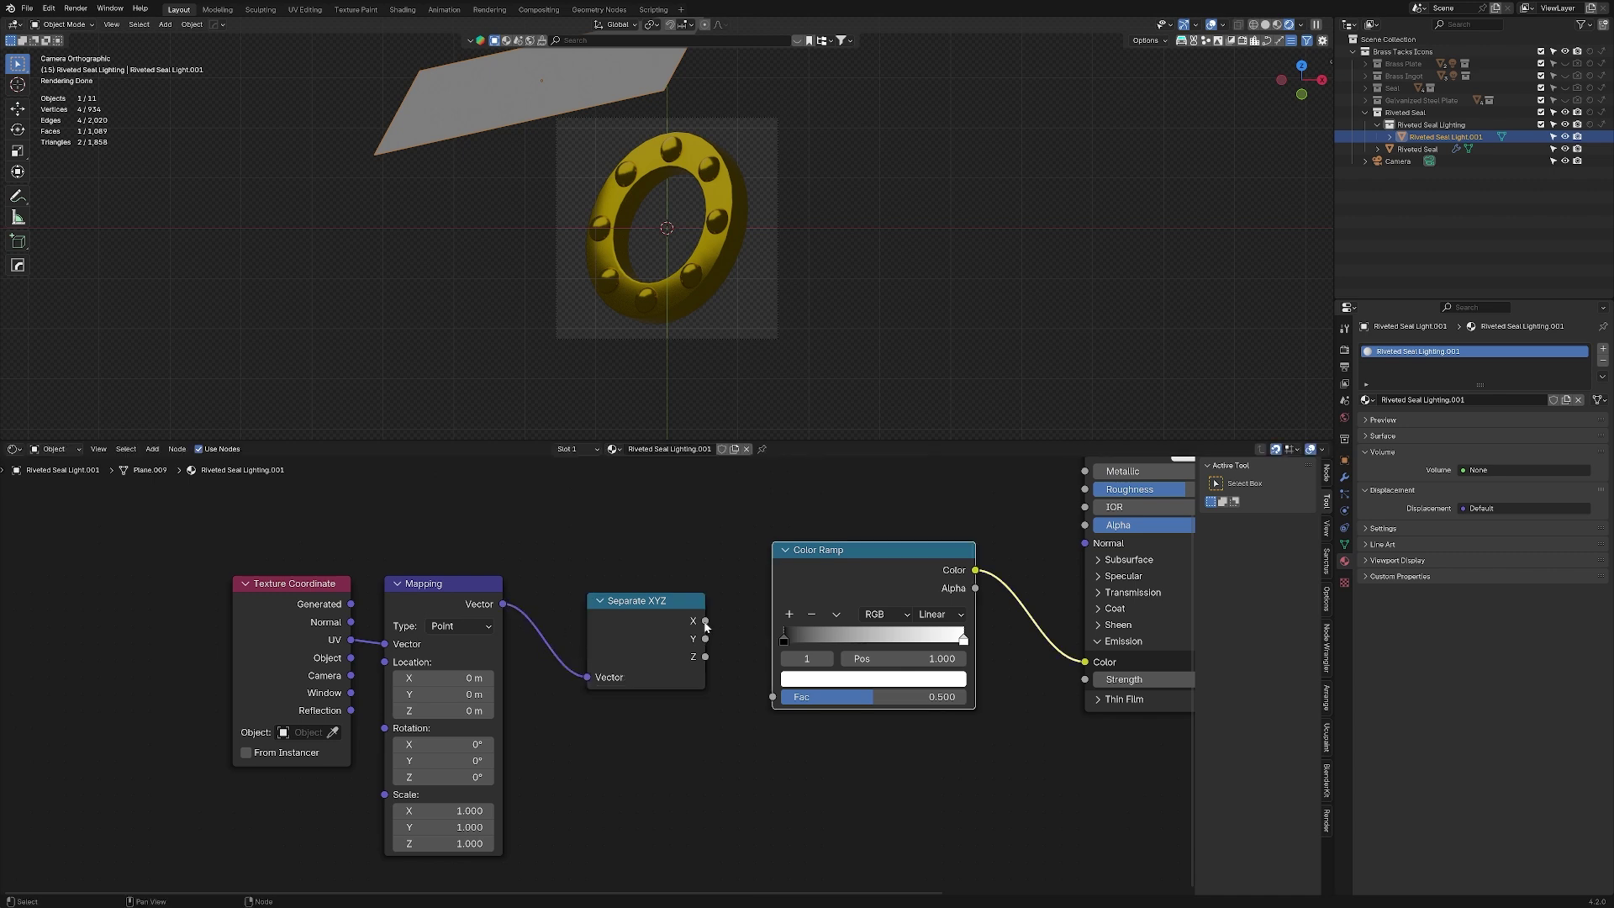
{"action": "left_click_drag", "start_coordinate": [705, 621], "coordinate": [772, 696]}
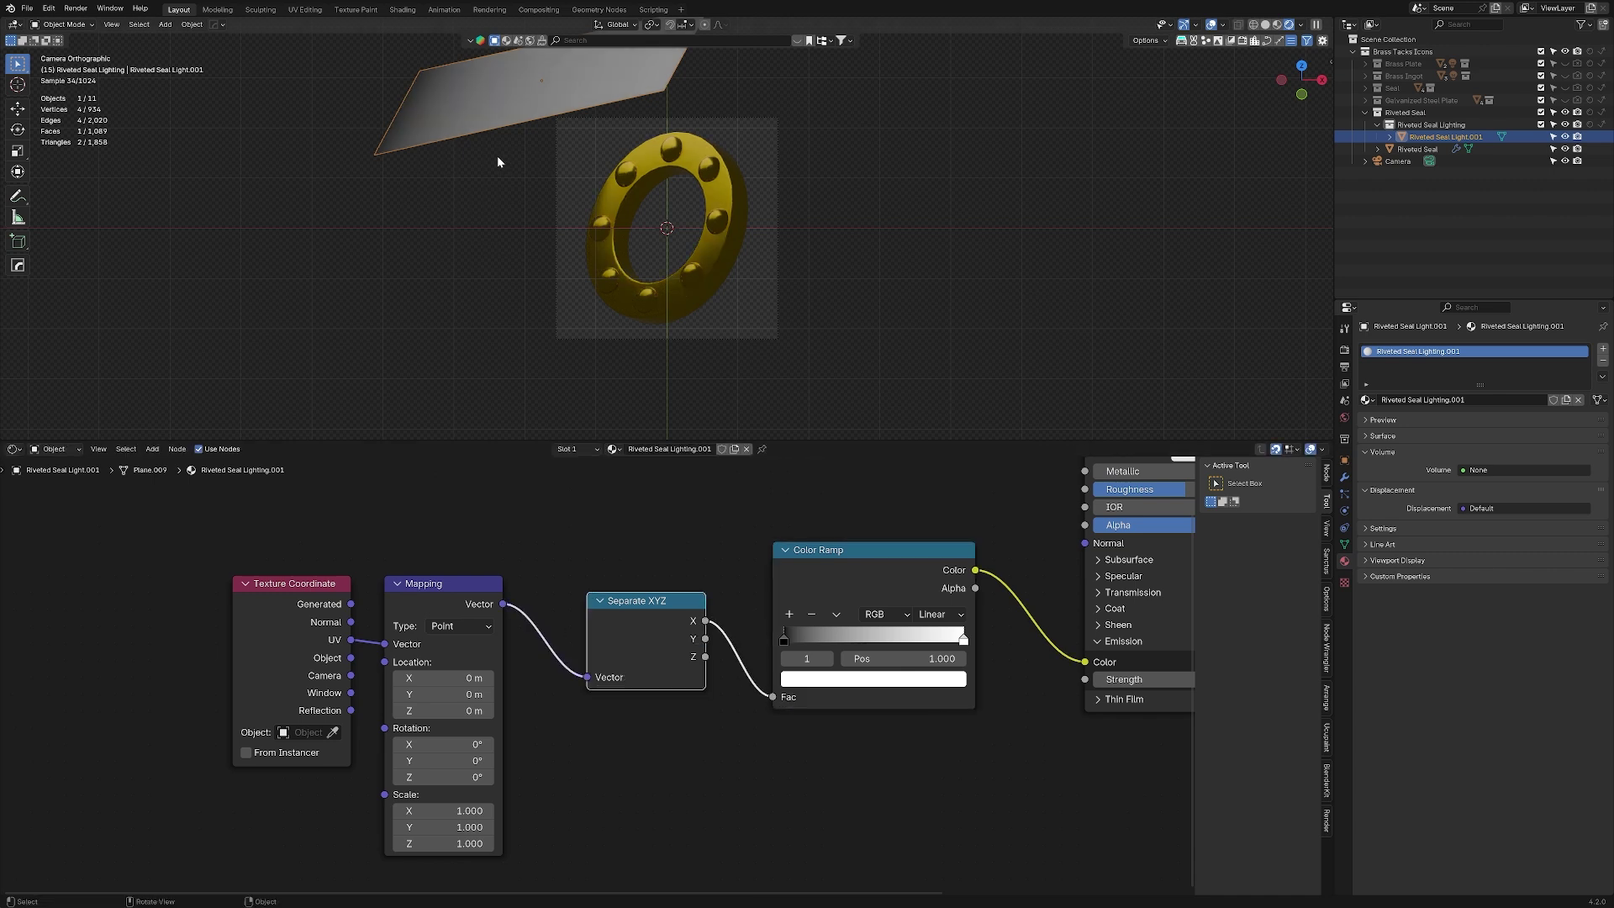
- Face the light plane in the viewport and move the Color Ramp's white stop to position 0.511
{"action": "middle_click_drag", "start_coordinate": [547, 264], "coordinate": [619, 410]}
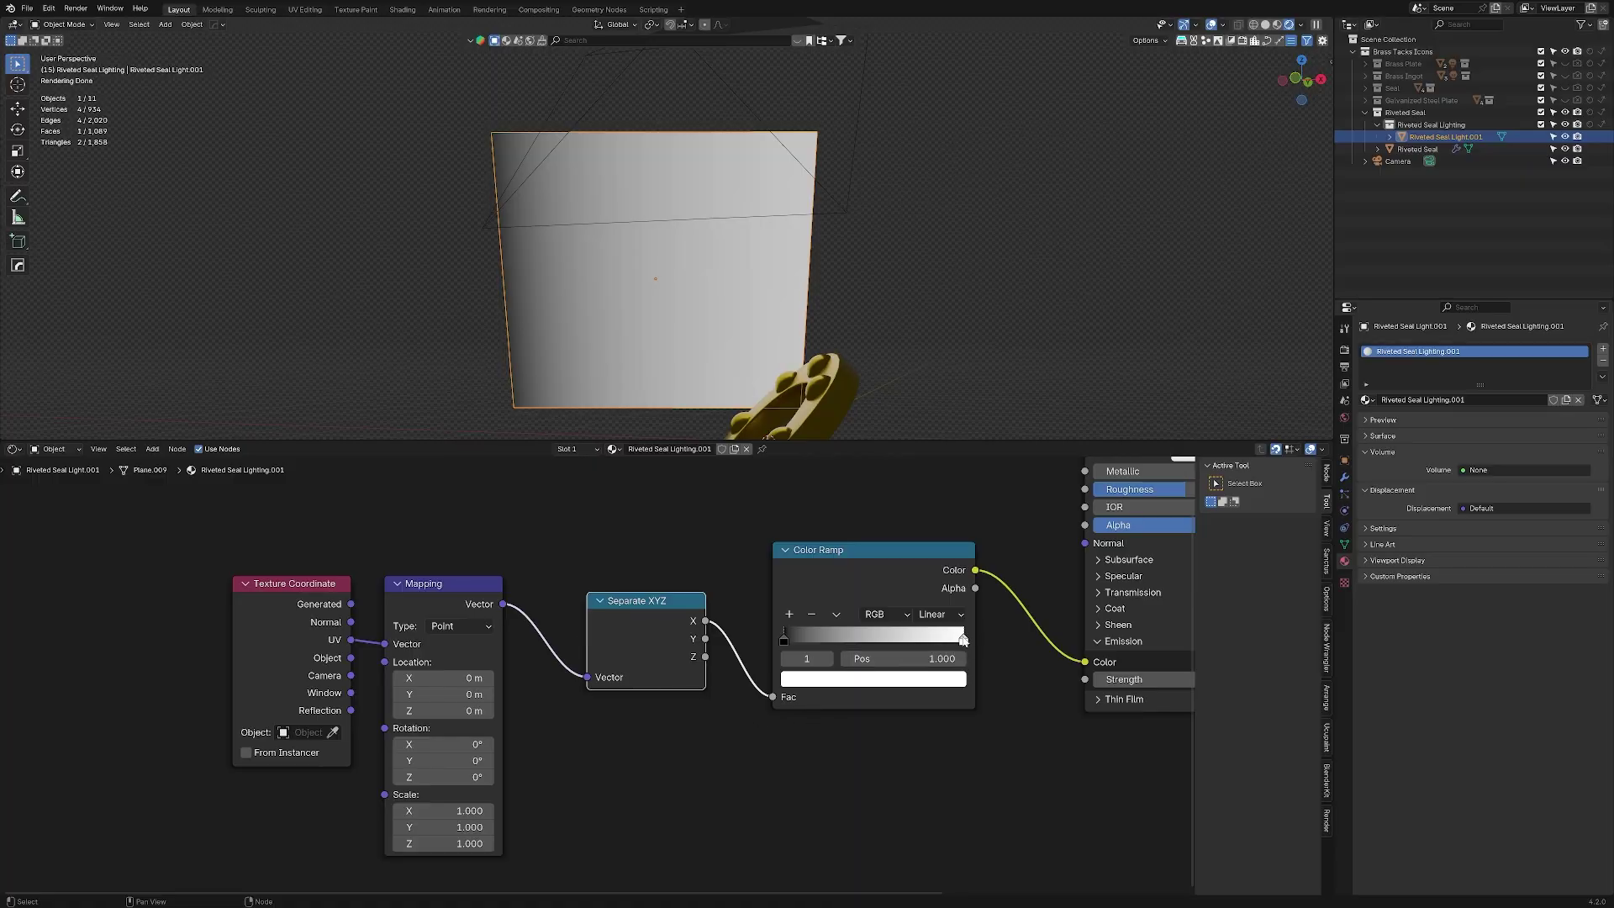
{"action": "left_click_drag", "start_coordinate": [964, 646], "coordinate": [875, 643]}
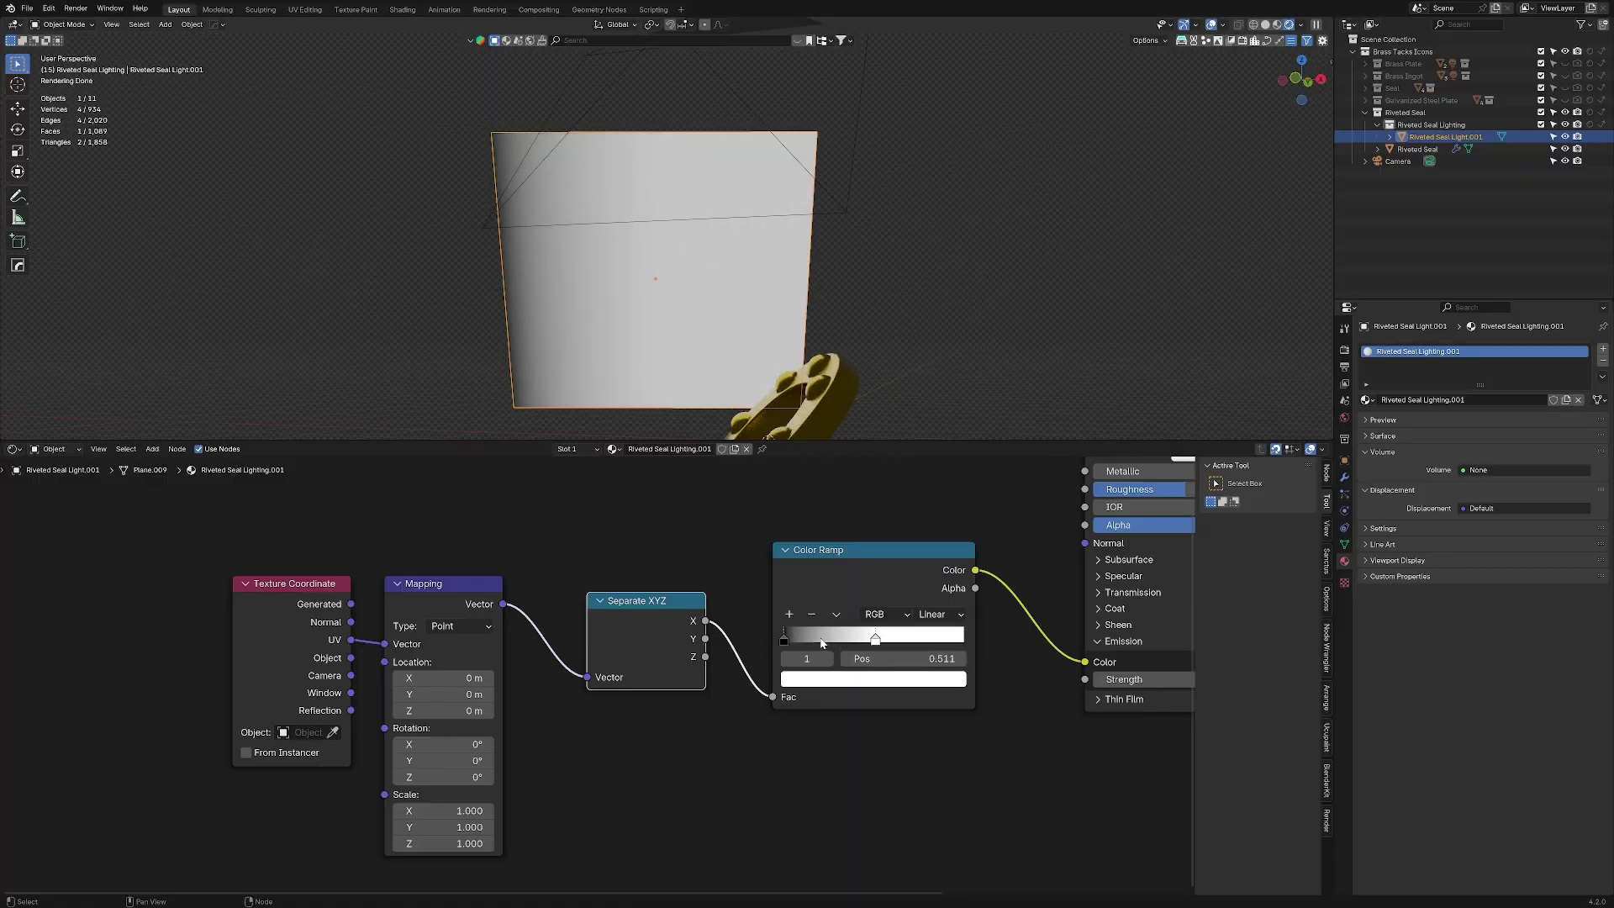
- Add another stop to the Color Ramp, move it to position 1 and make it black
{"action": "left_click", "coordinate": [787, 614]}
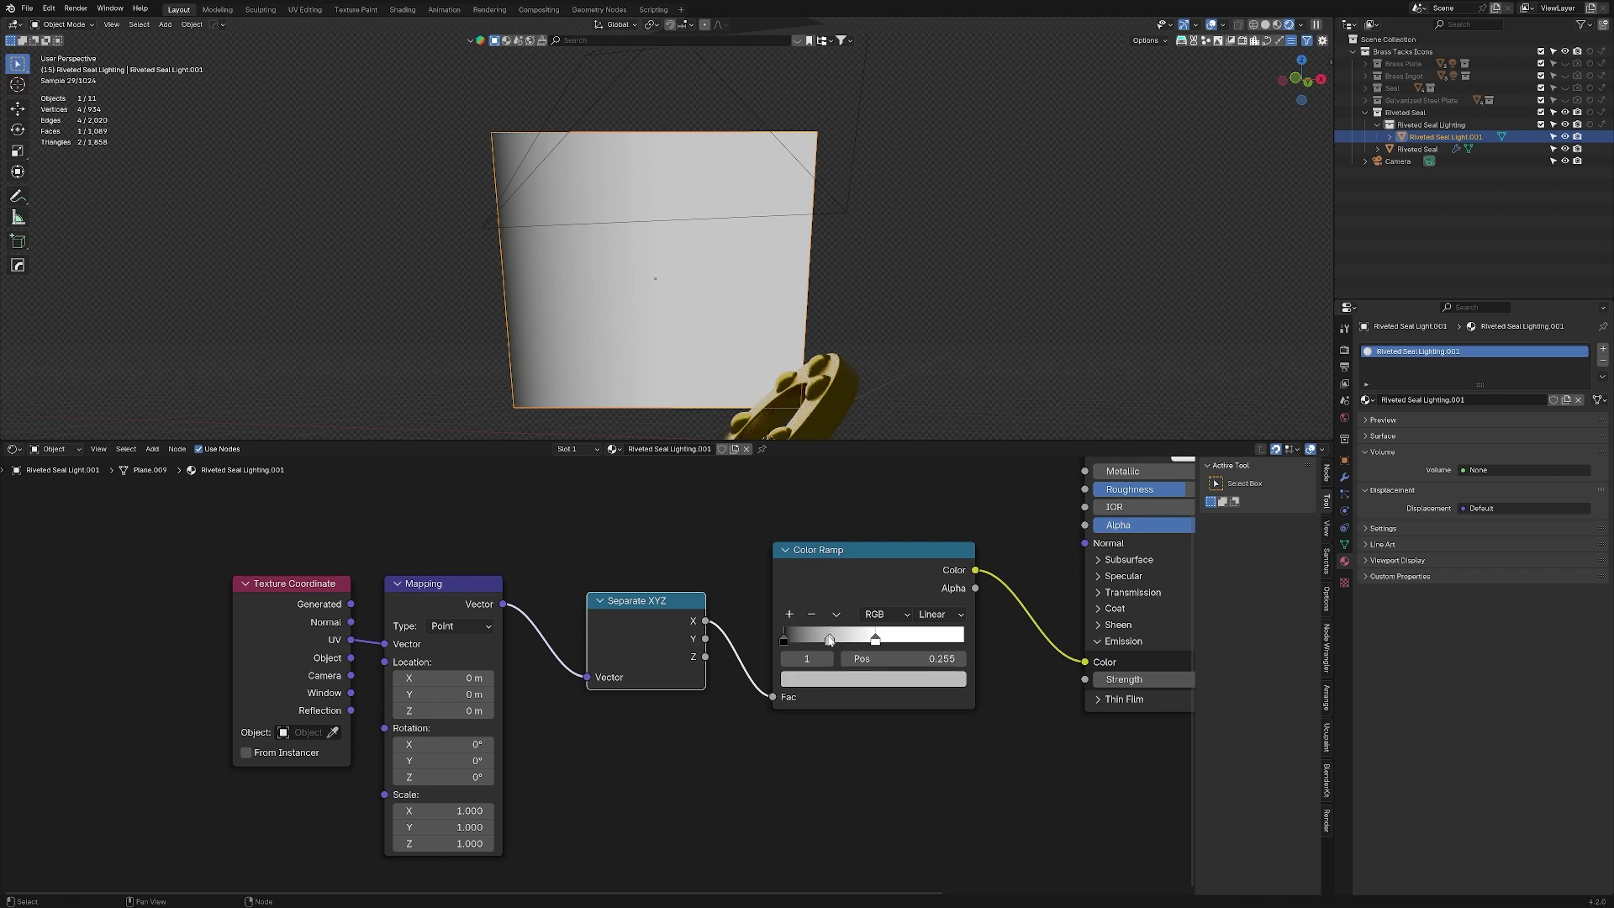
{"action": "left_click_drag", "start_coordinate": [832, 642], "coordinate": [963, 643]}
{"action": "left_click", "coordinate": [919, 678]}
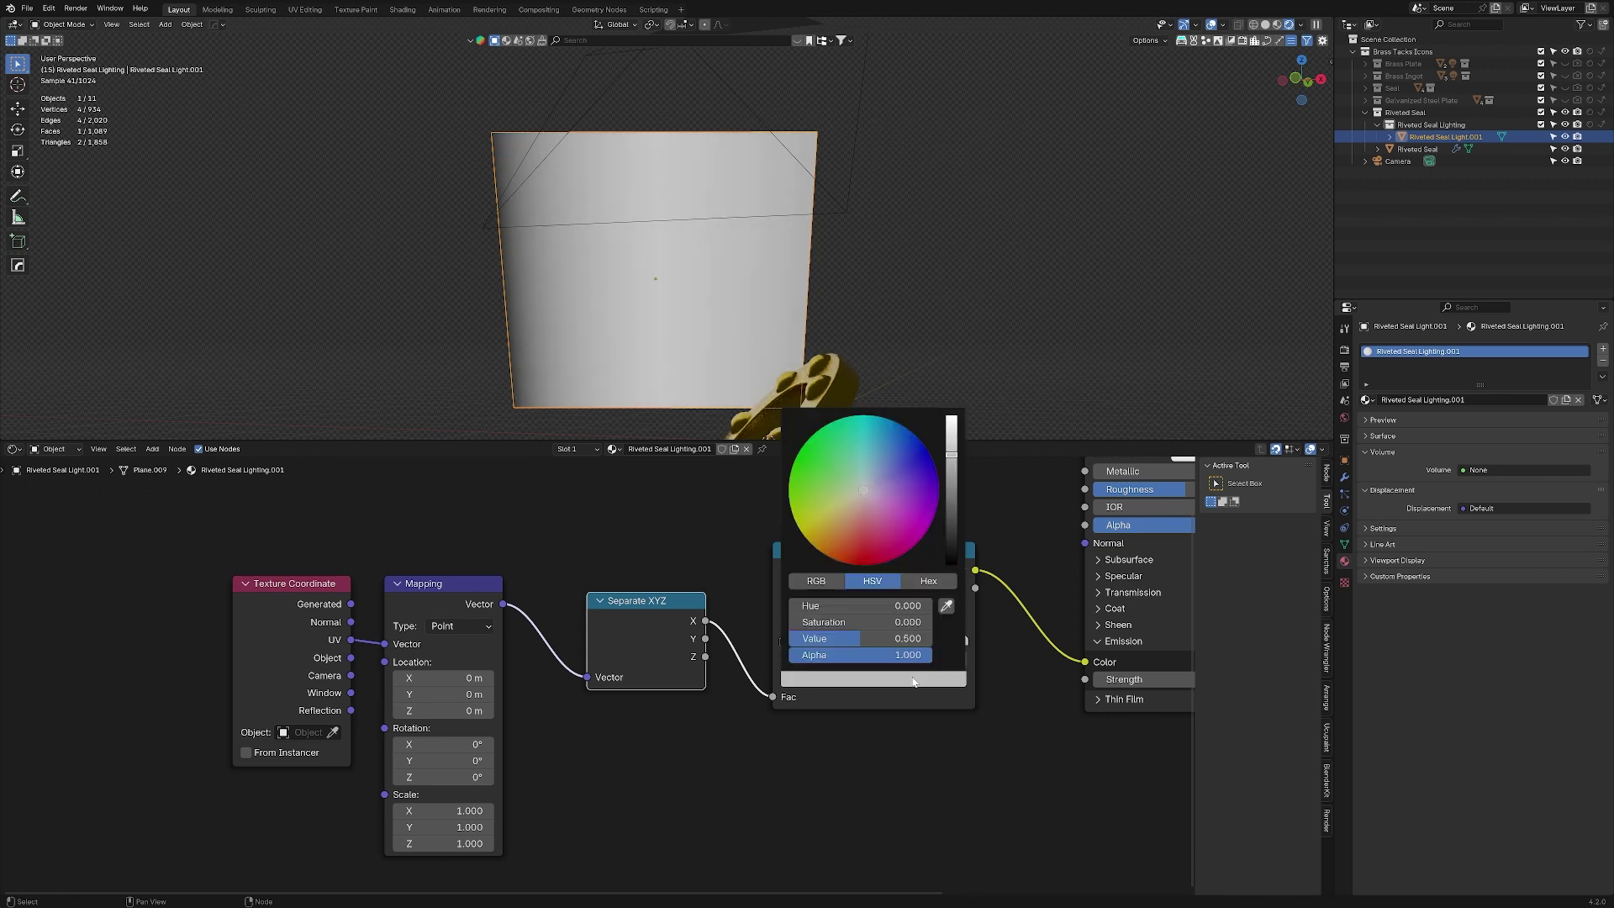
{"action": "left_click_drag", "start_coordinate": [935, 536], "coordinate": [941, 561]}
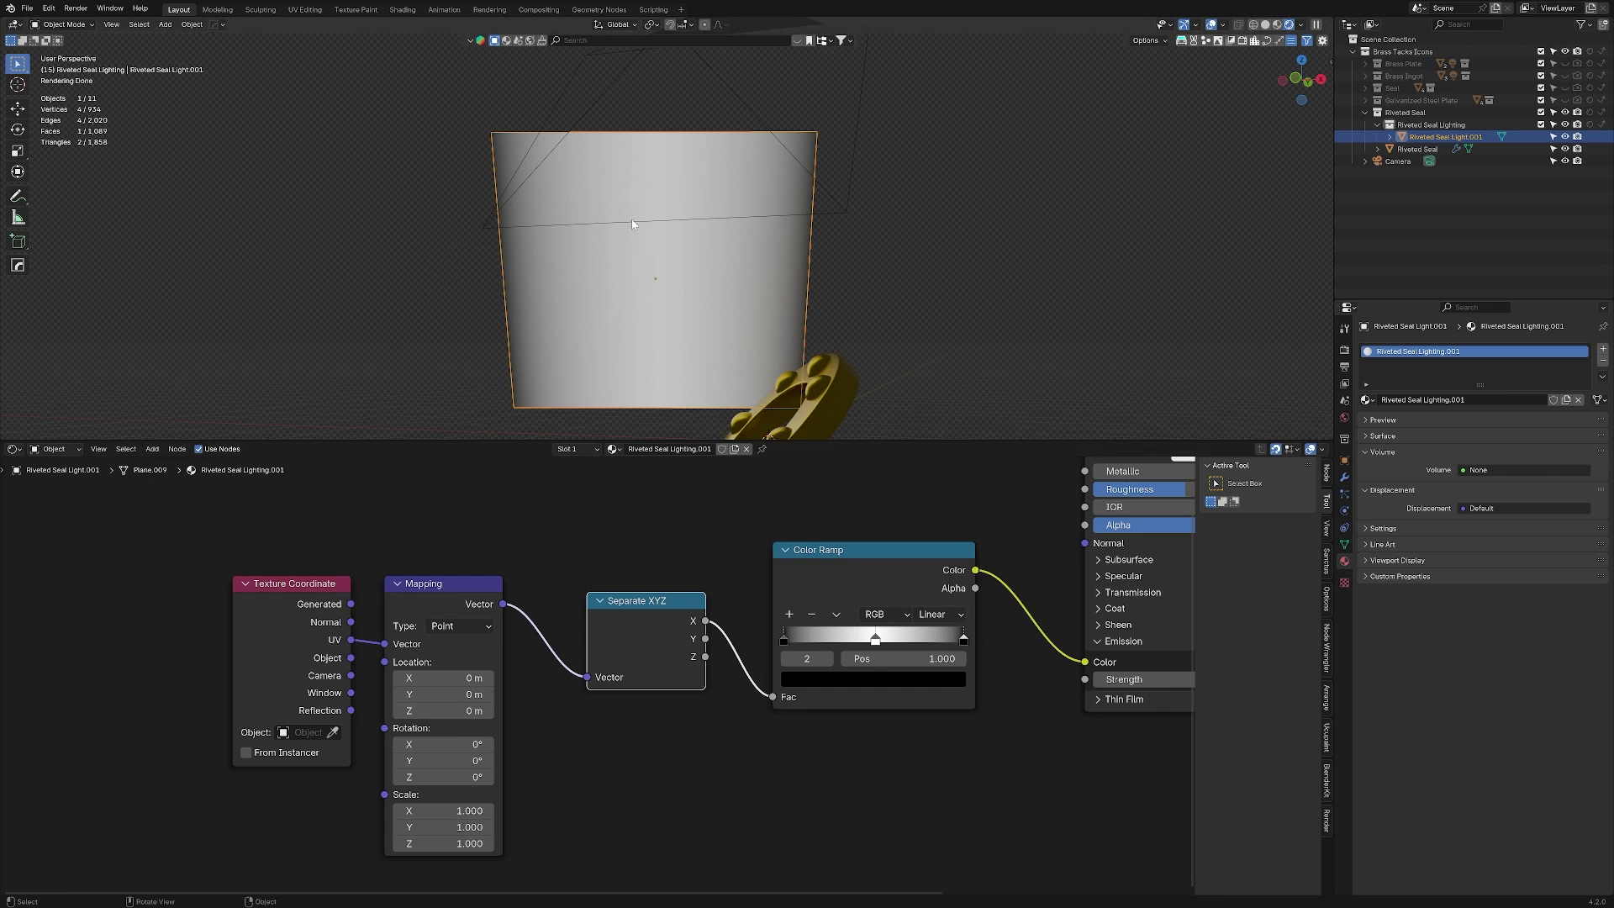
- Return to the camera view and move both black Color Ramp stops inward, the first one to position 0.163
{"action": "key", "text": "KP_0"}
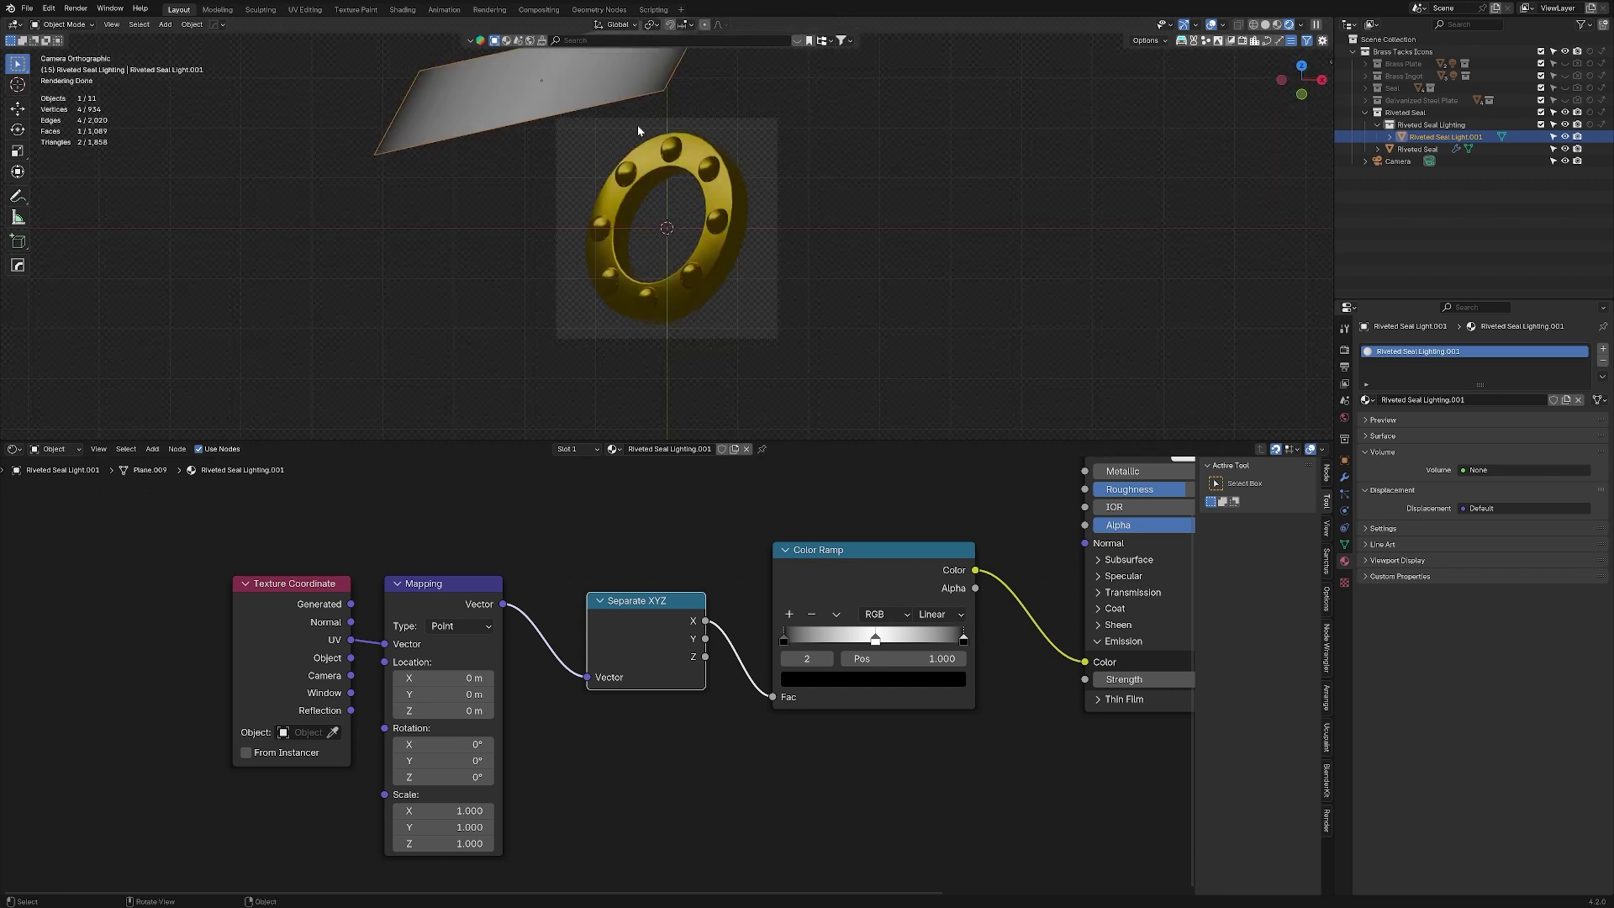
{"action": "left_click_drag", "start_coordinate": [960, 636], "coordinate": [927, 637]}
{"action": "left_click_drag", "start_coordinate": [784, 639], "coordinate": [813, 639]}
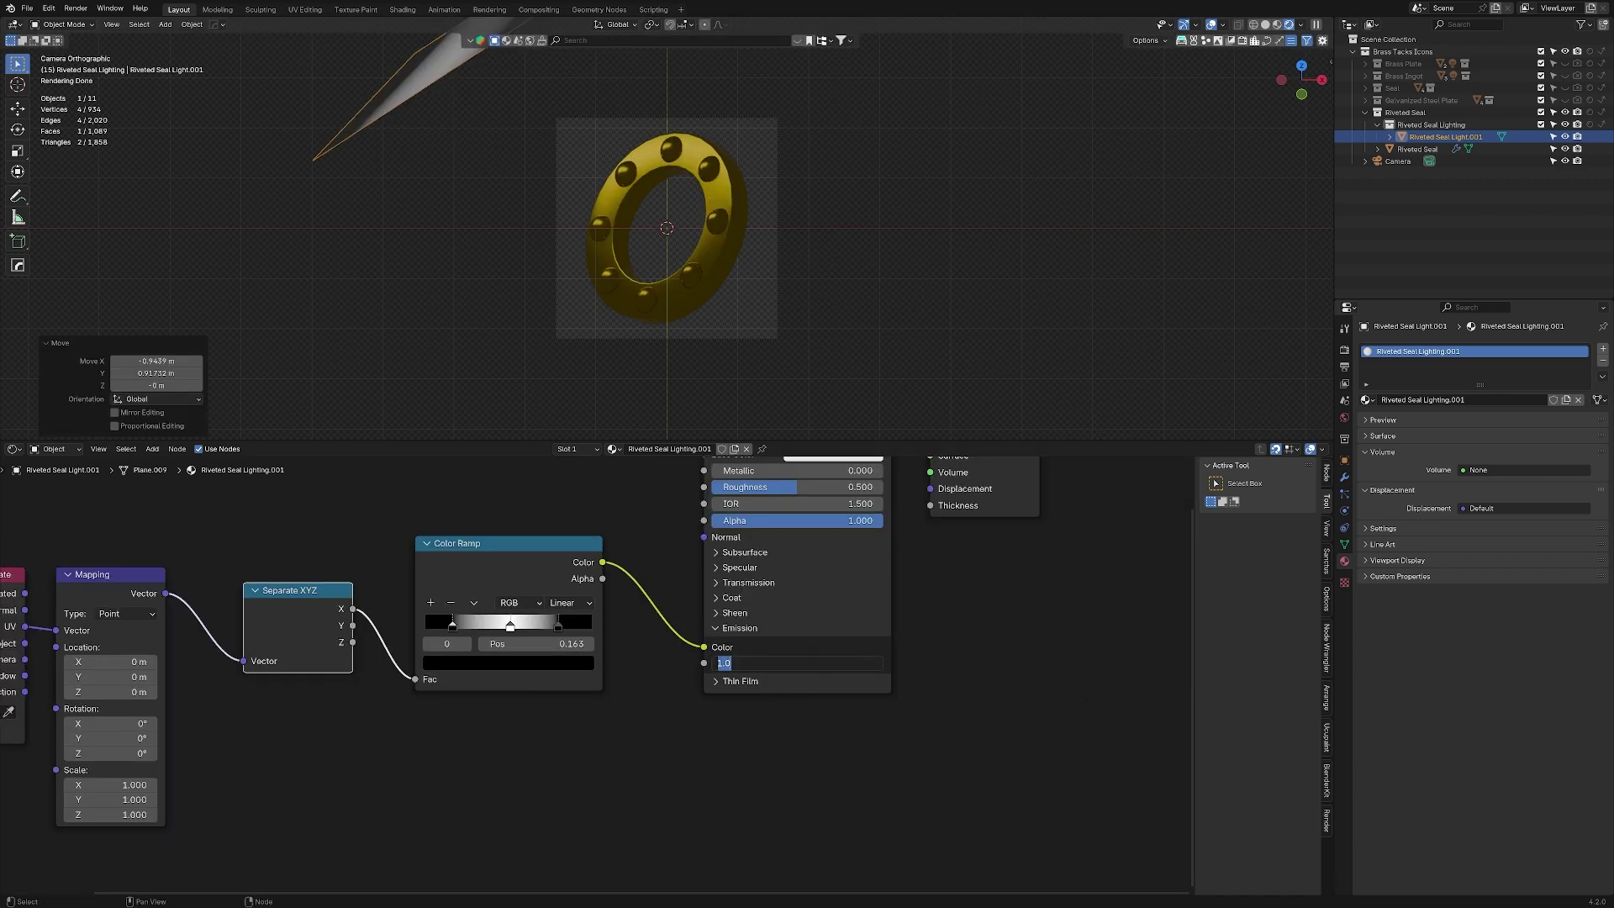
- Set the Emission Strength to 2 and move the light plane away from the ring with its height locked
{"action": "type", "text": "2"}
{"action": "key", "text": "Return"}
{"action": "key", "text": "g"}
{"action": "key", "text": "shift+z"}
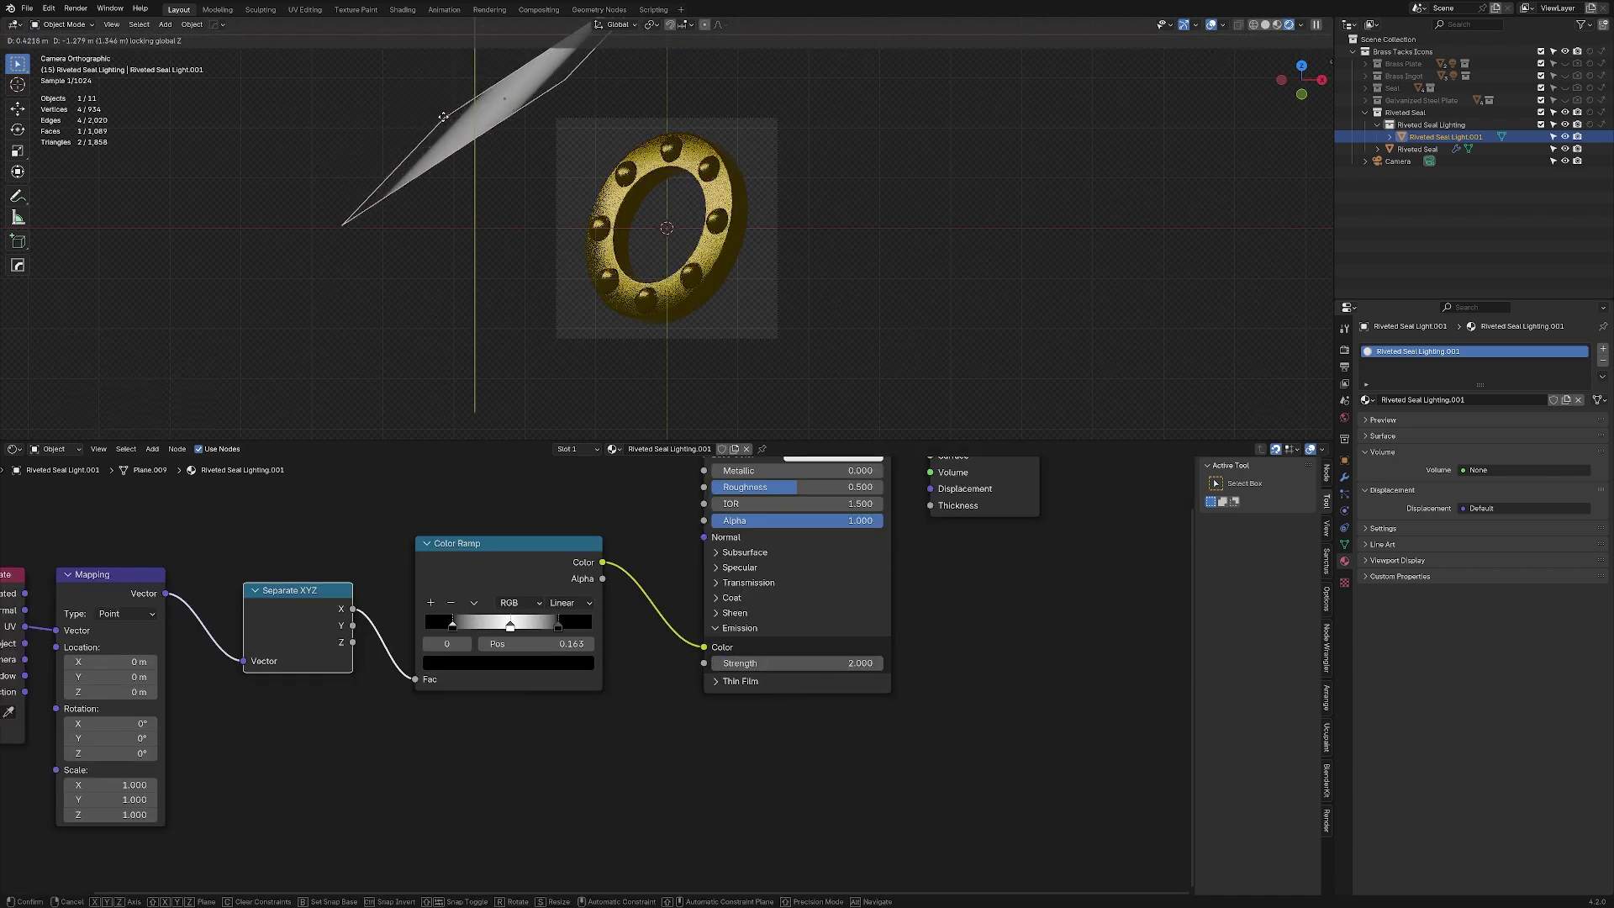
{"action": "left_click", "coordinate": [452, 107]}
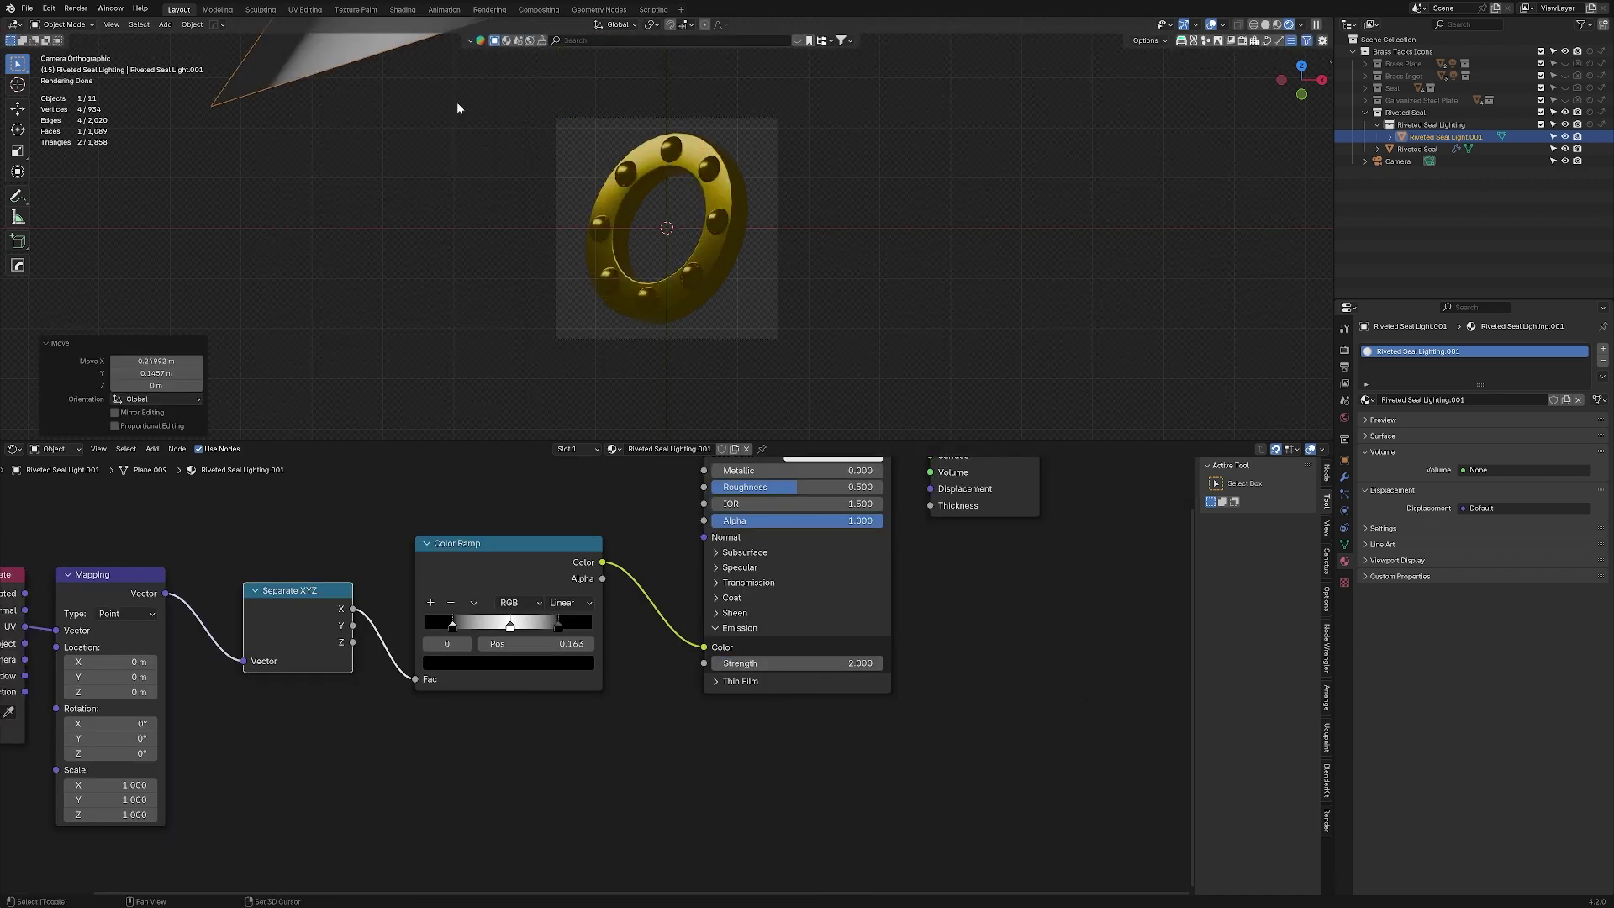
- Duplicate the light plane and place the copy on the opposite side of the ring with its height locked
{"action": "key", "text": "shift+d"}
{"action": "key", "text": "shift+z"}
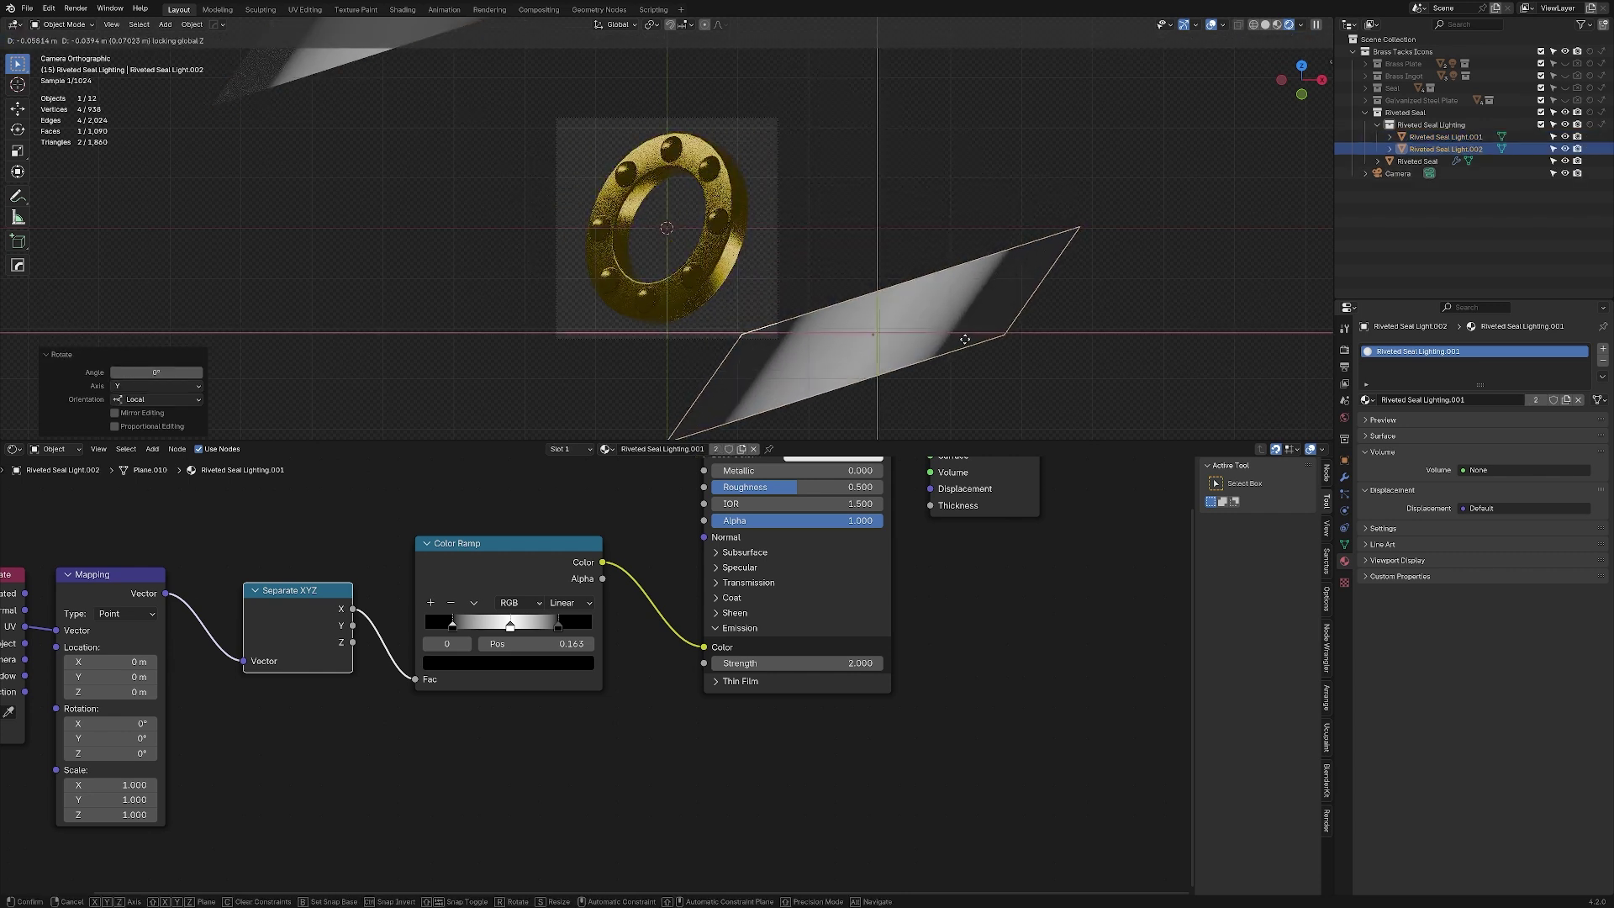
{"action": "left_click", "coordinate": [782, 387]}
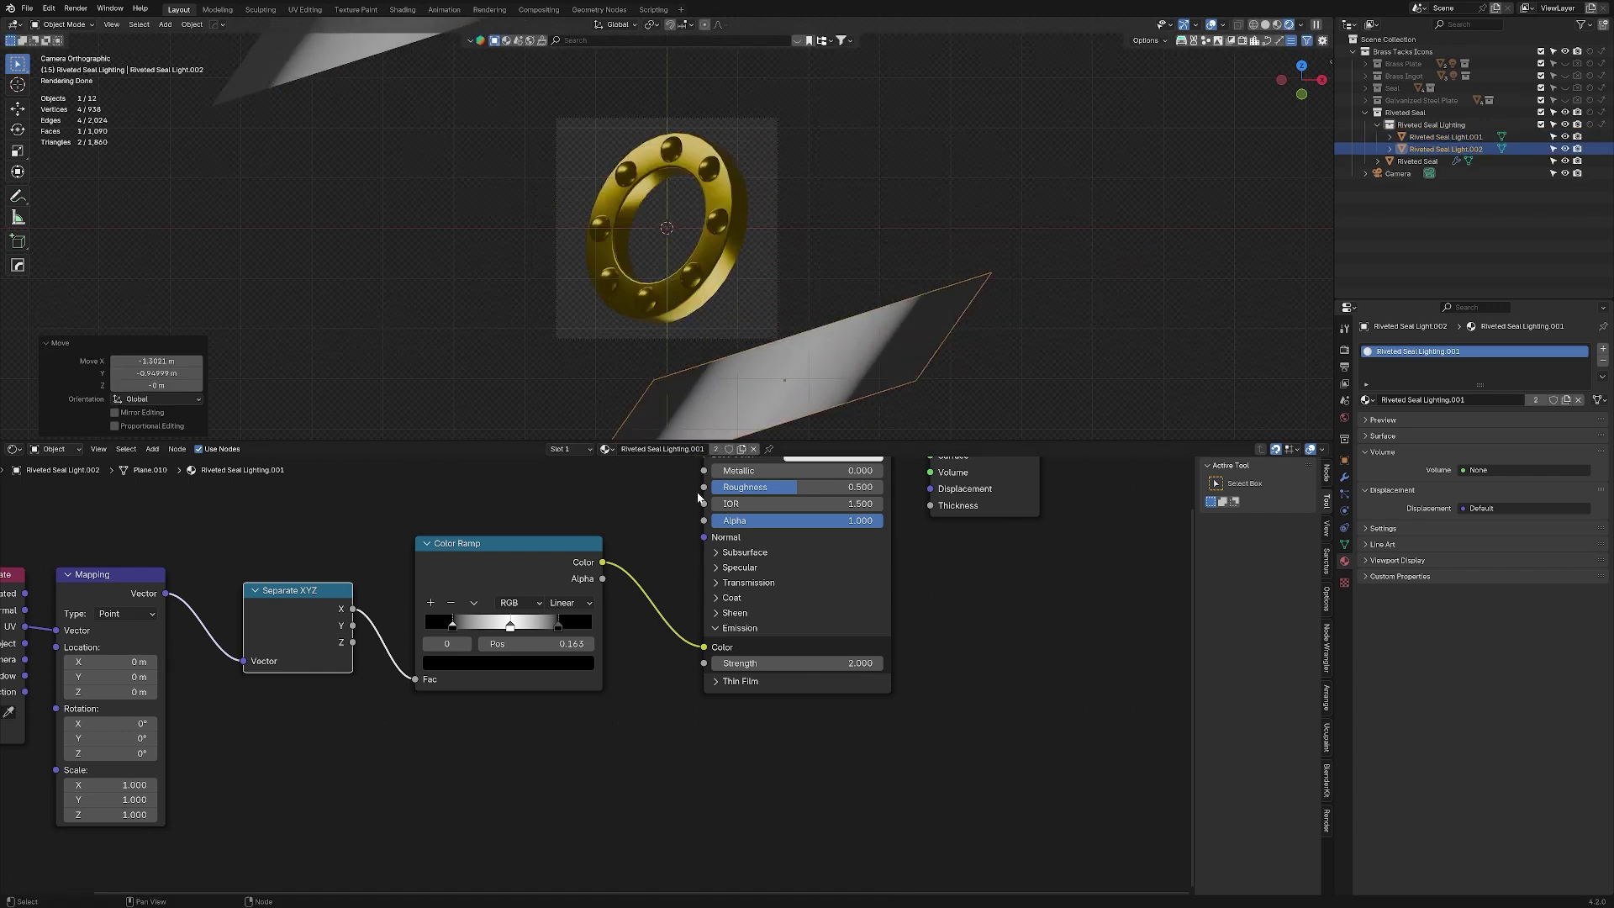
- Give the duplicate light its own material copy and spread its Color Ramp's black stops to positions 0 and 1
{"action": "left_click", "coordinate": [716, 449]}
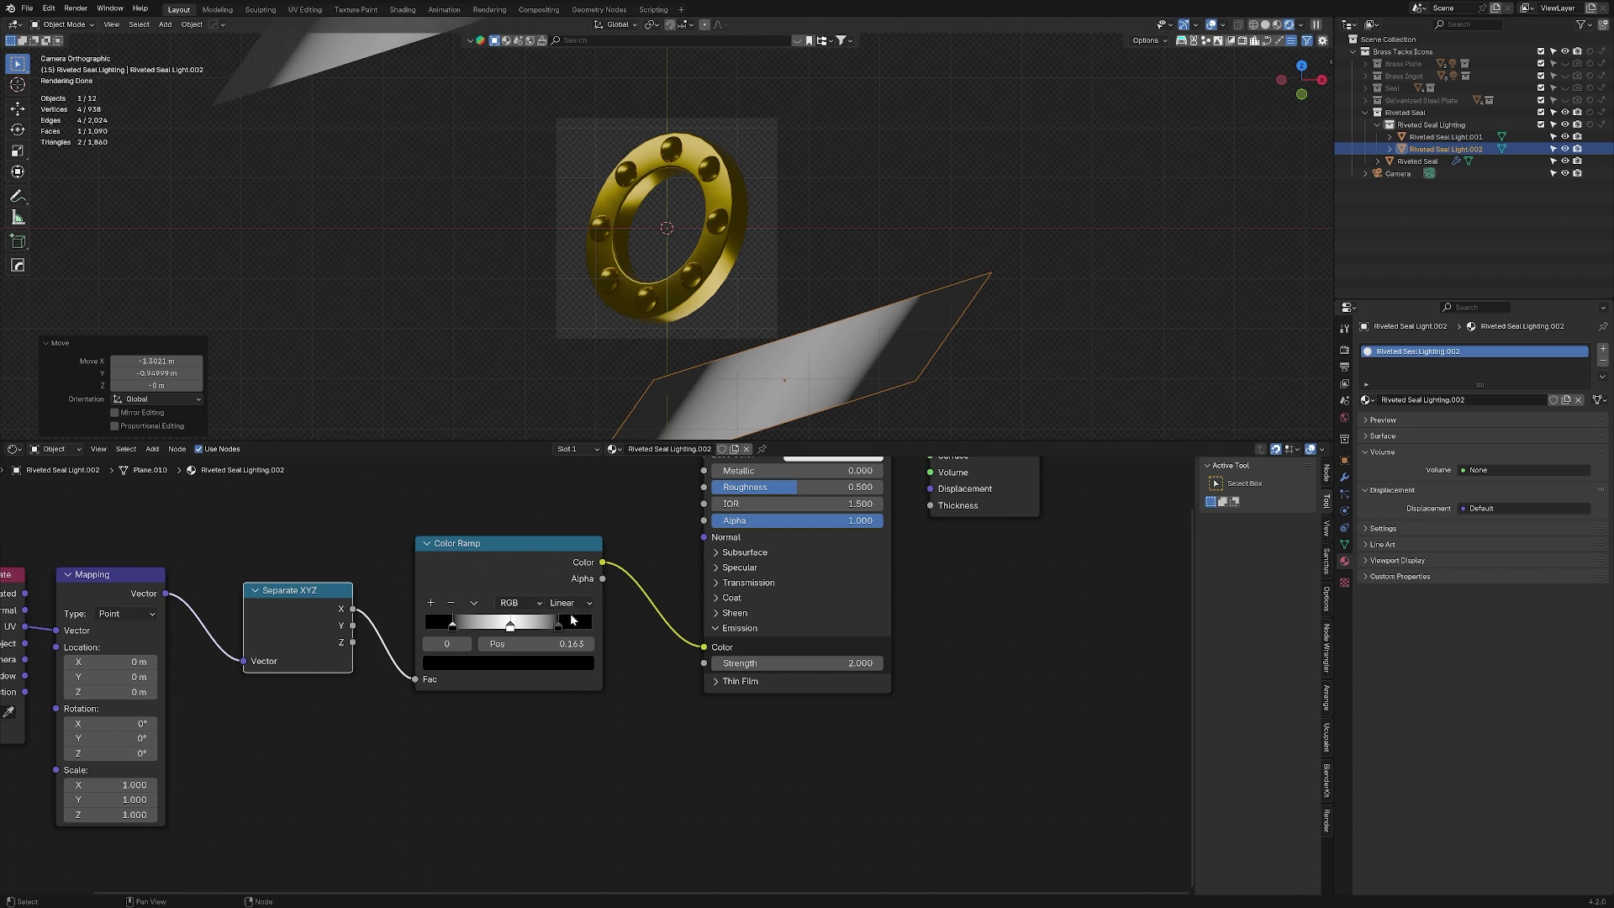
{"action": "left_click_drag", "start_coordinate": [559, 626], "coordinate": [605, 618]}
- Move the duplicate light plane along its local Z axis, closer to the ring
{"action": "key", "text": "g"}
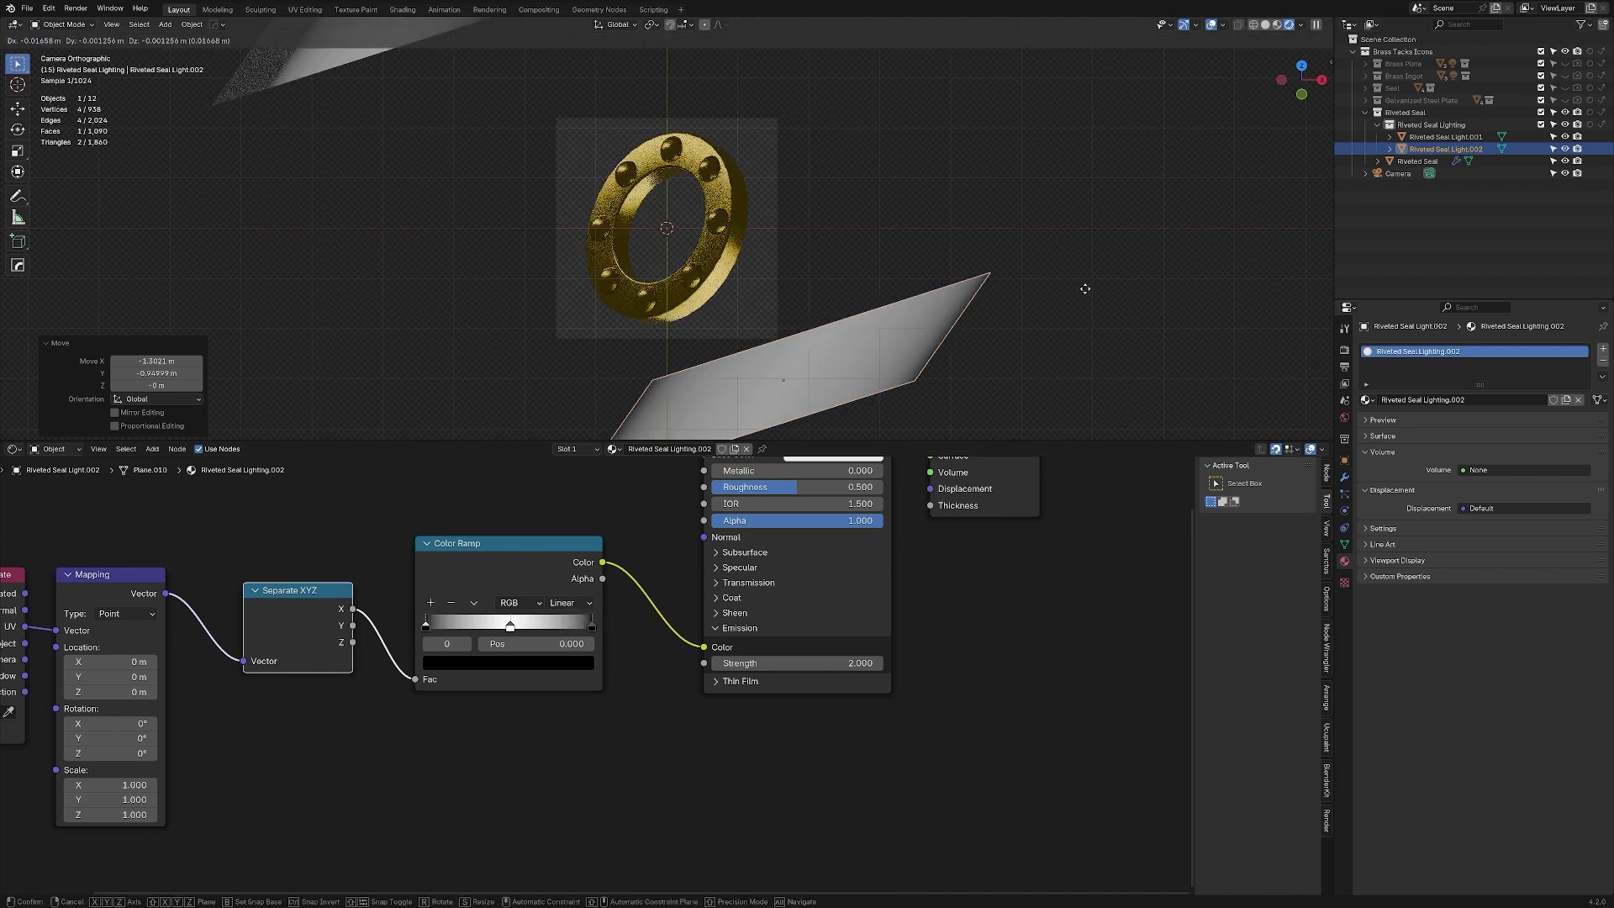
{"action": "key", "text": "z"}
{"action": "key", "text": "z"}
{"action": "left_click", "coordinate": [1076, 302]}
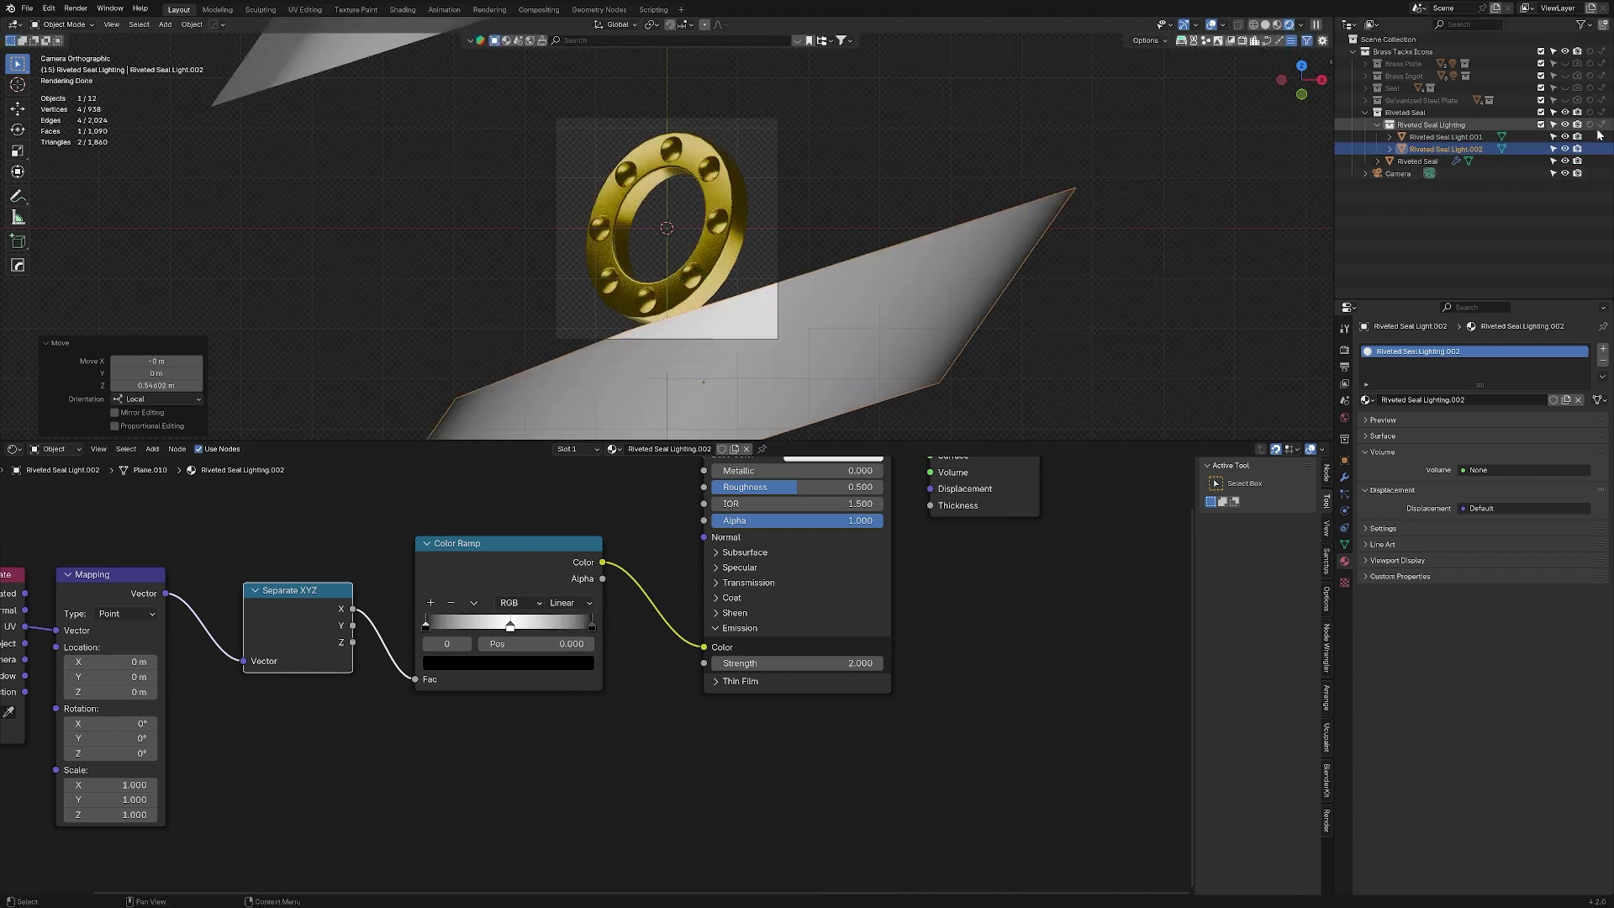
- Set the Riveted Seal Lighting collection to Indirect Only and render the icon in an enlarged render window
{"action": "left_click", "coordinate": [1600, 126]}
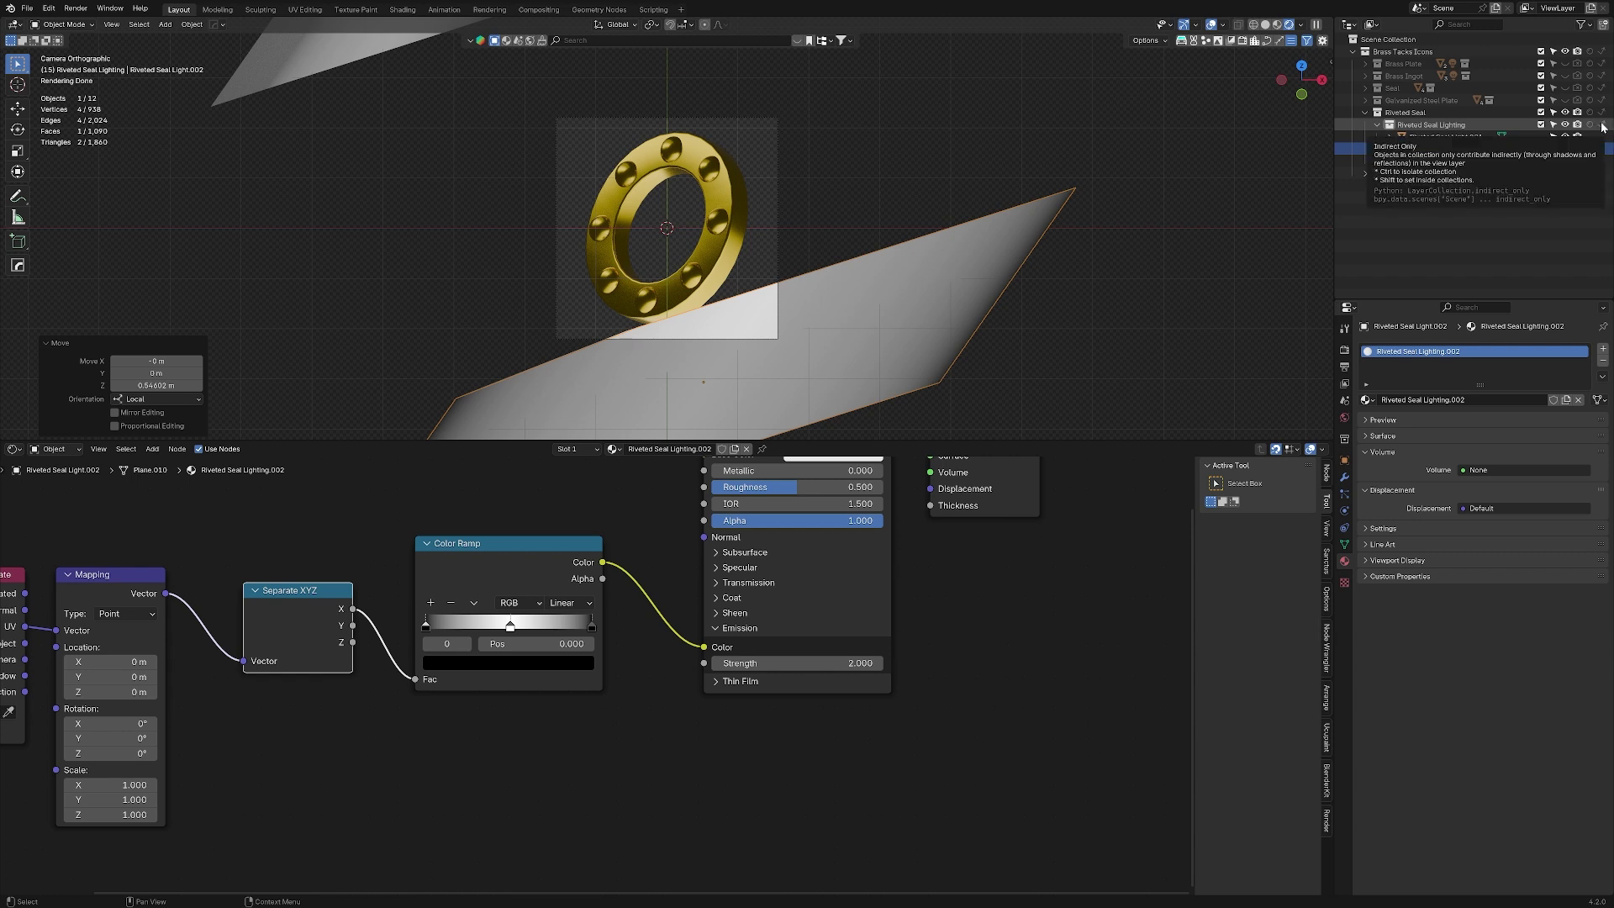
{"action": "left_click", "coordinate": [857, 238]}
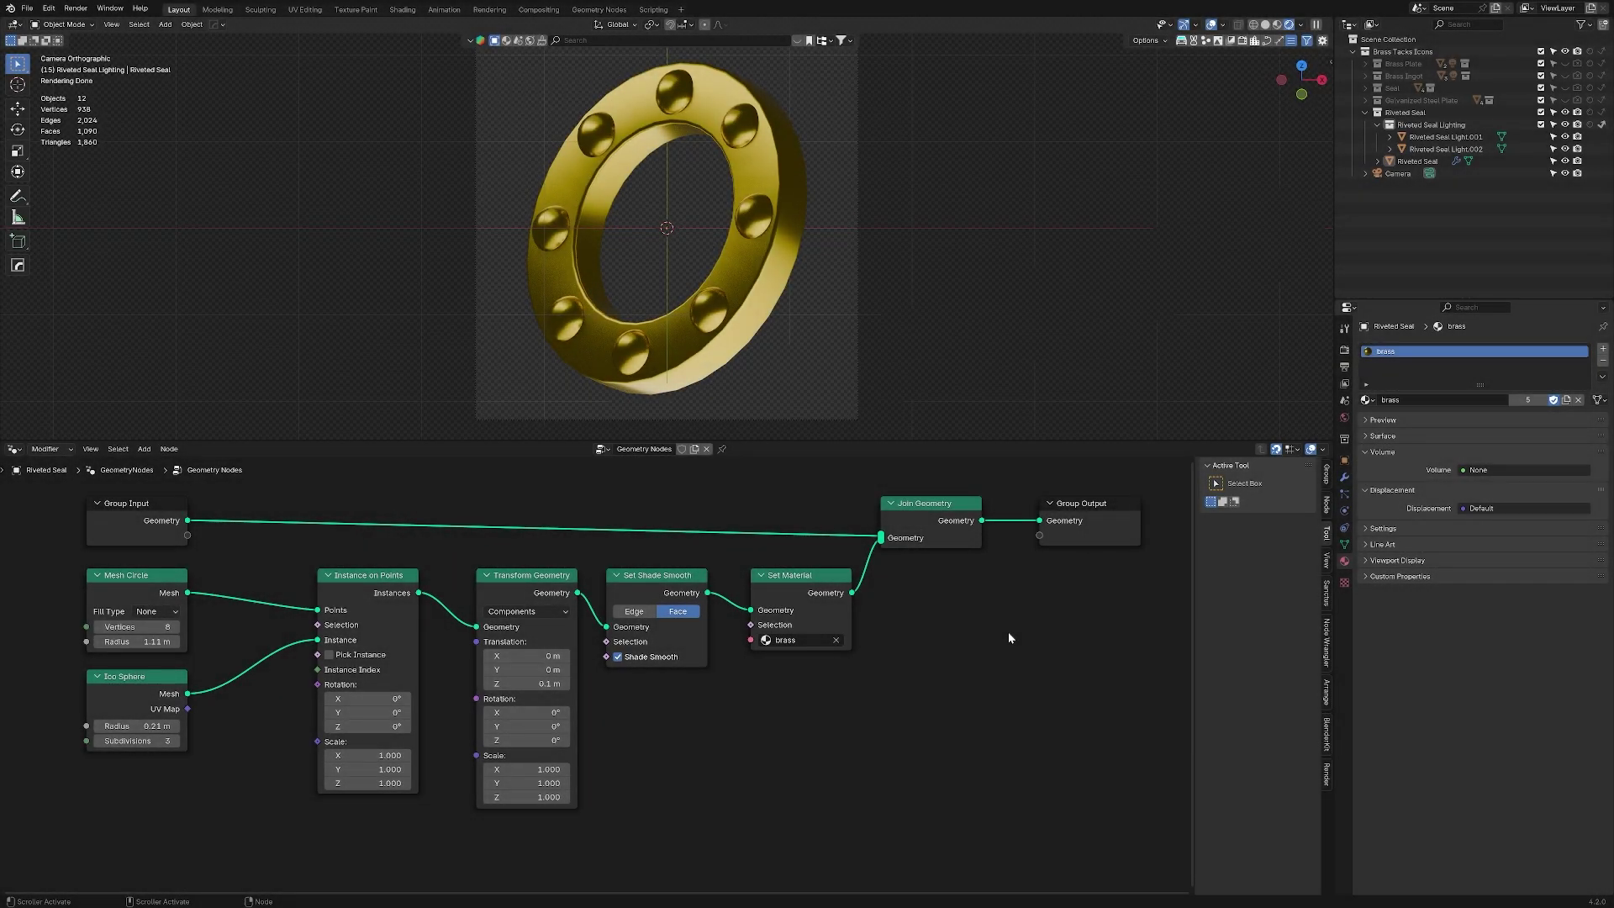
{"action": "key", "text": "F12"}
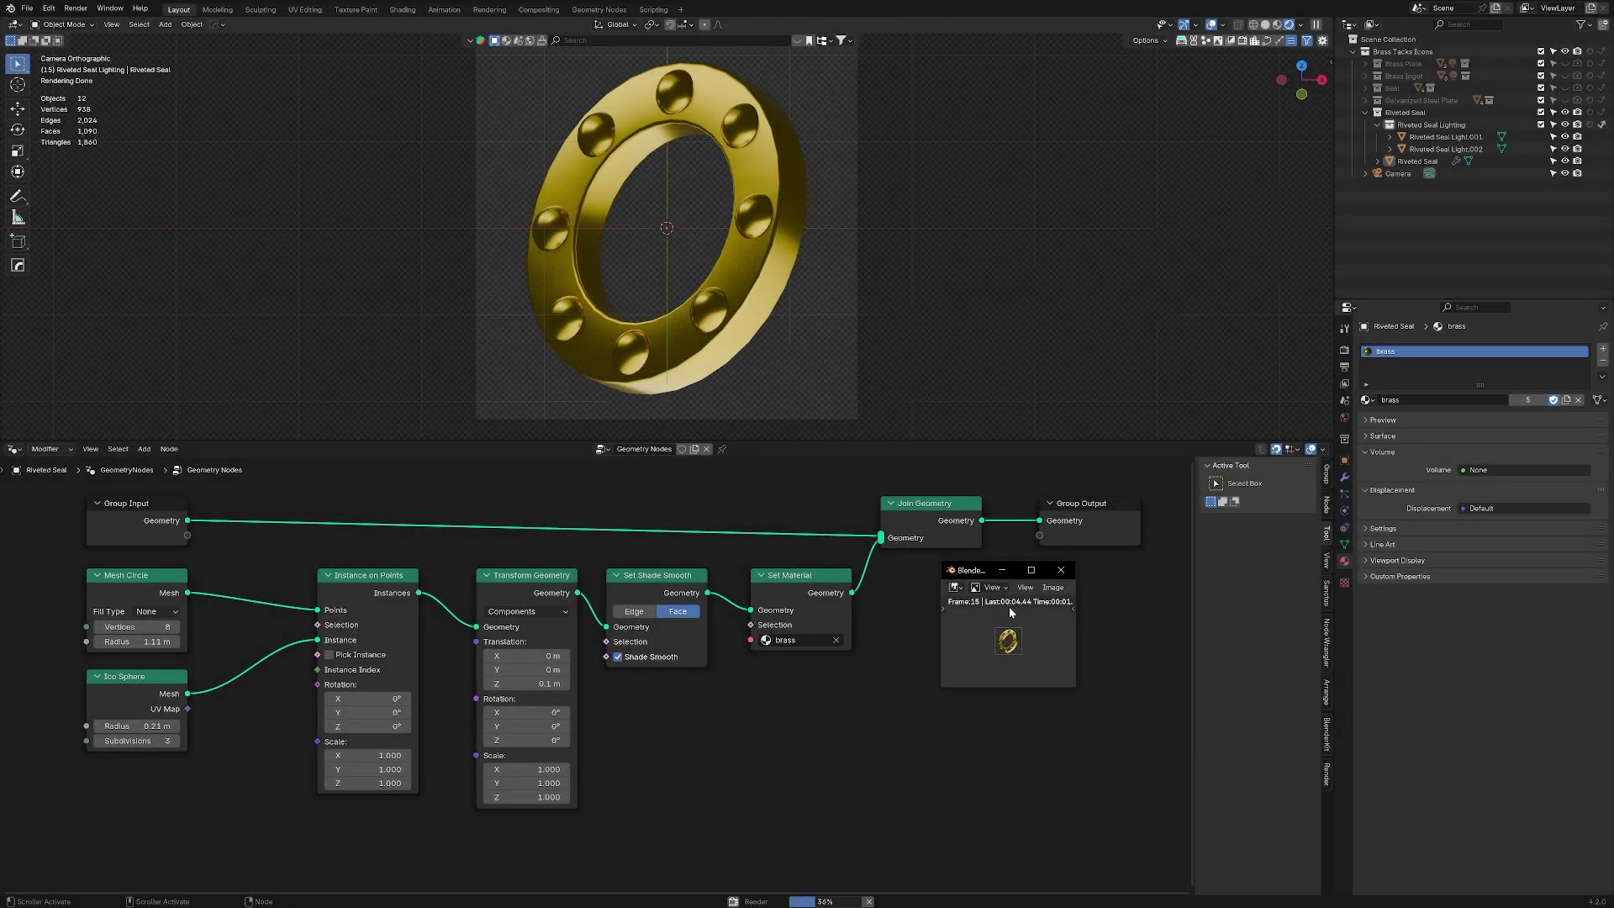
{"action": "left_click_drag", "start_coordinate": [977, 570], "coordinate": [923, 157]}
{"action": "left_click_drag", "start_coordinate": [1025, 274], "coordinate": [1288, 630]}
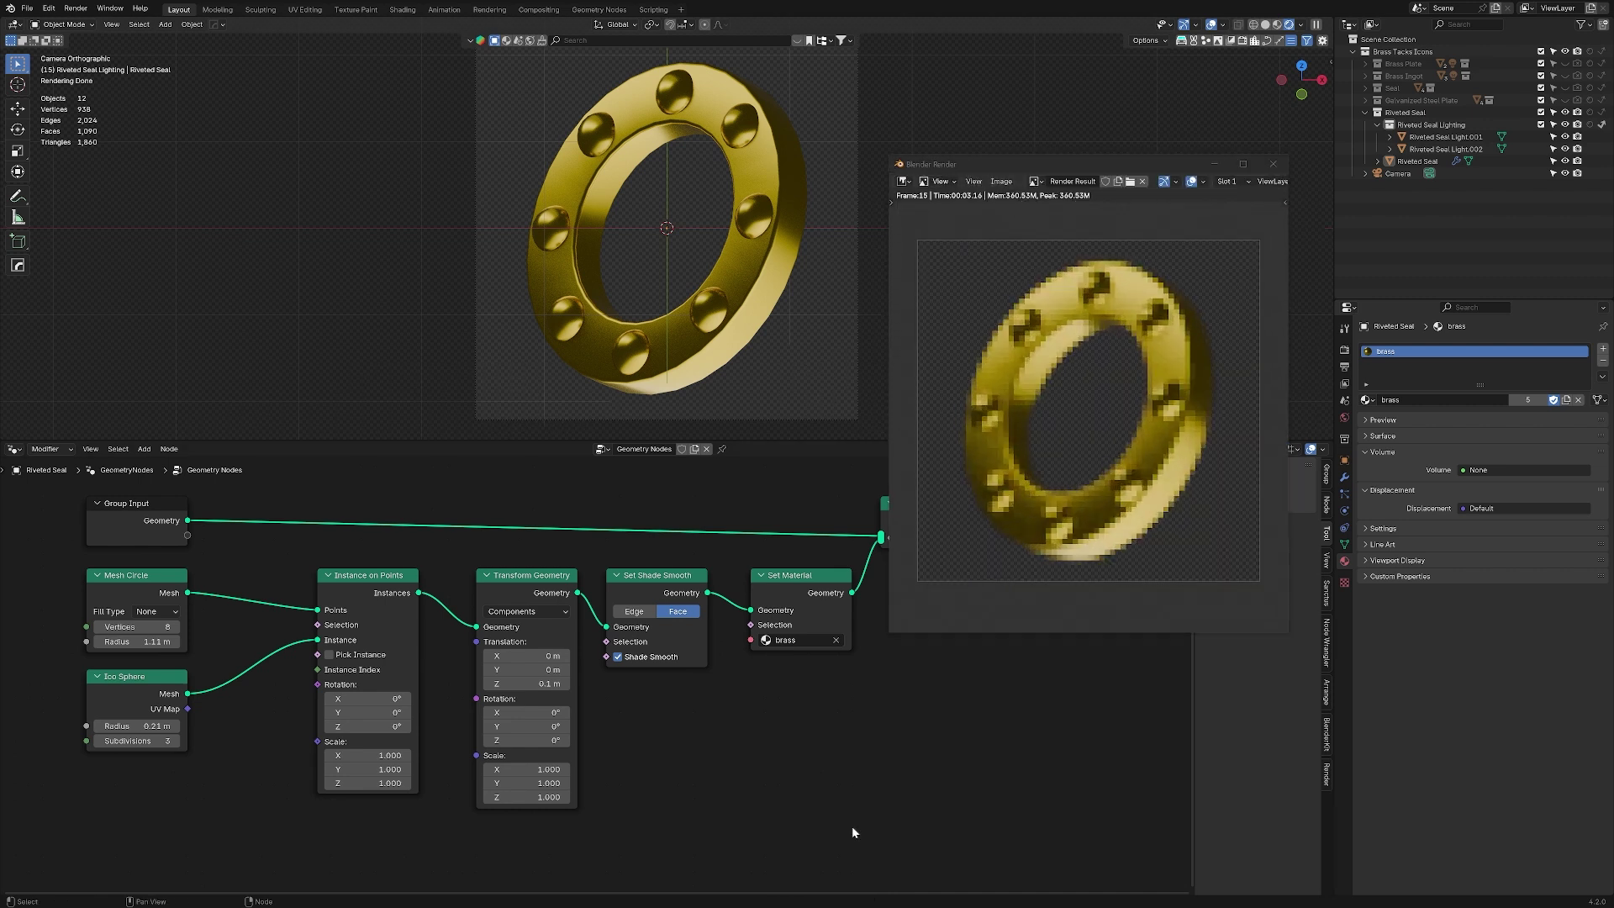
- Connect a new Group Input socket to the Mesh Circle's Vertices to expose the rivet count in the ring's modifier
{"action": "left_click", "coordinate": [1343, 476]}
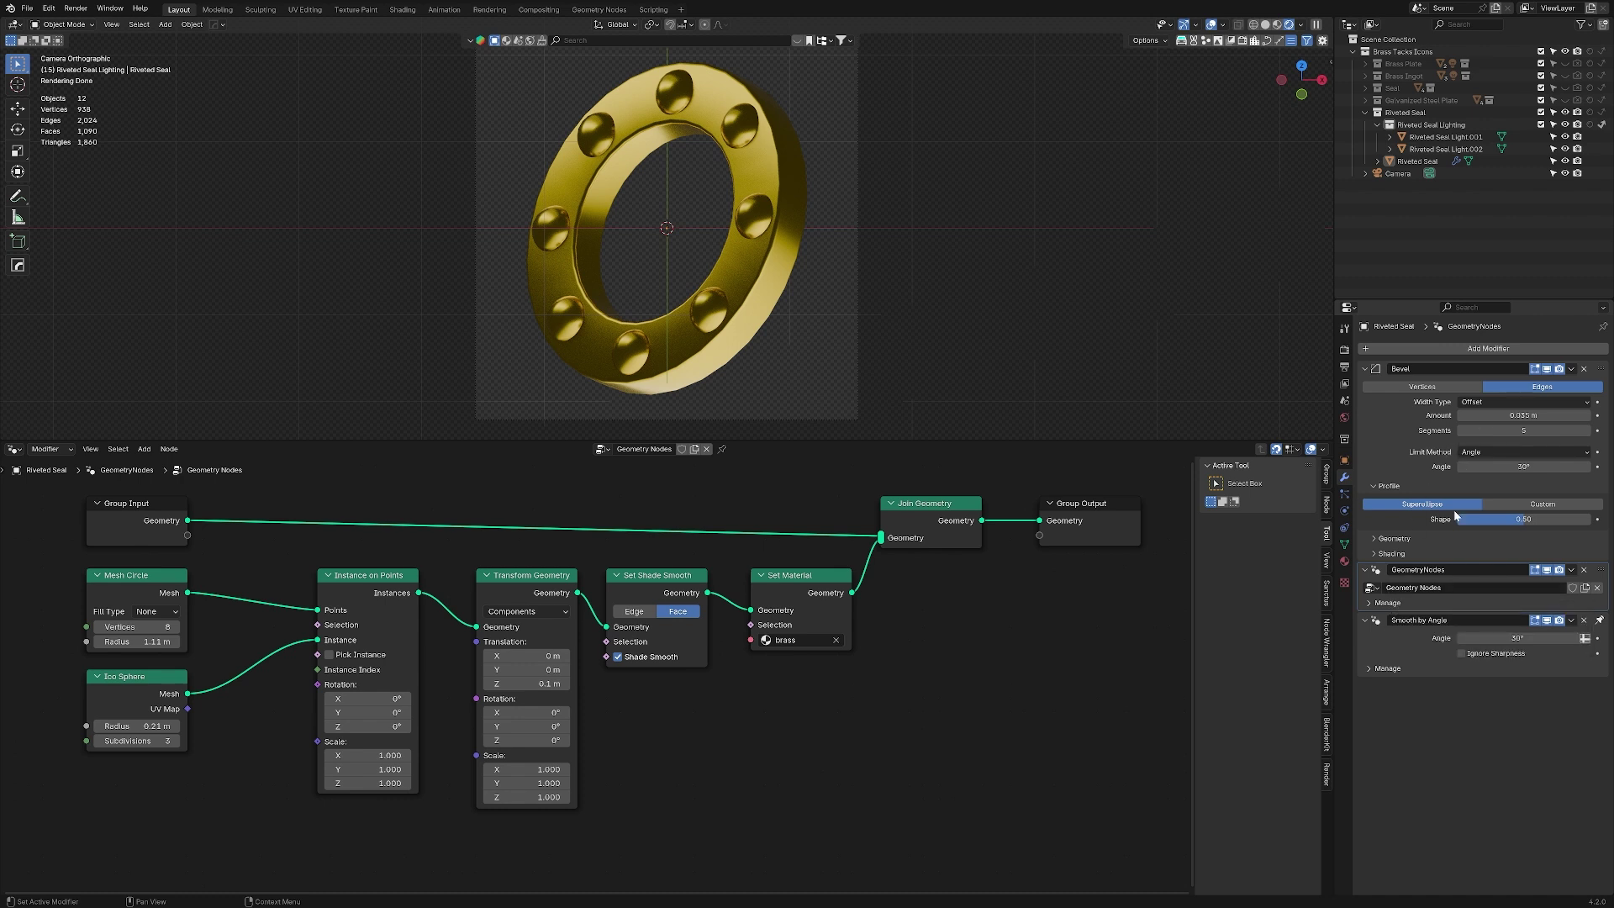
{"action": "scroll", "coordinate": [727, 590], "scroll_direction": "up", "scroll_amount": 3}
{"action": "left_click_drag", "start_coordinate": [630, 490], "coordinate": [362, 491]}
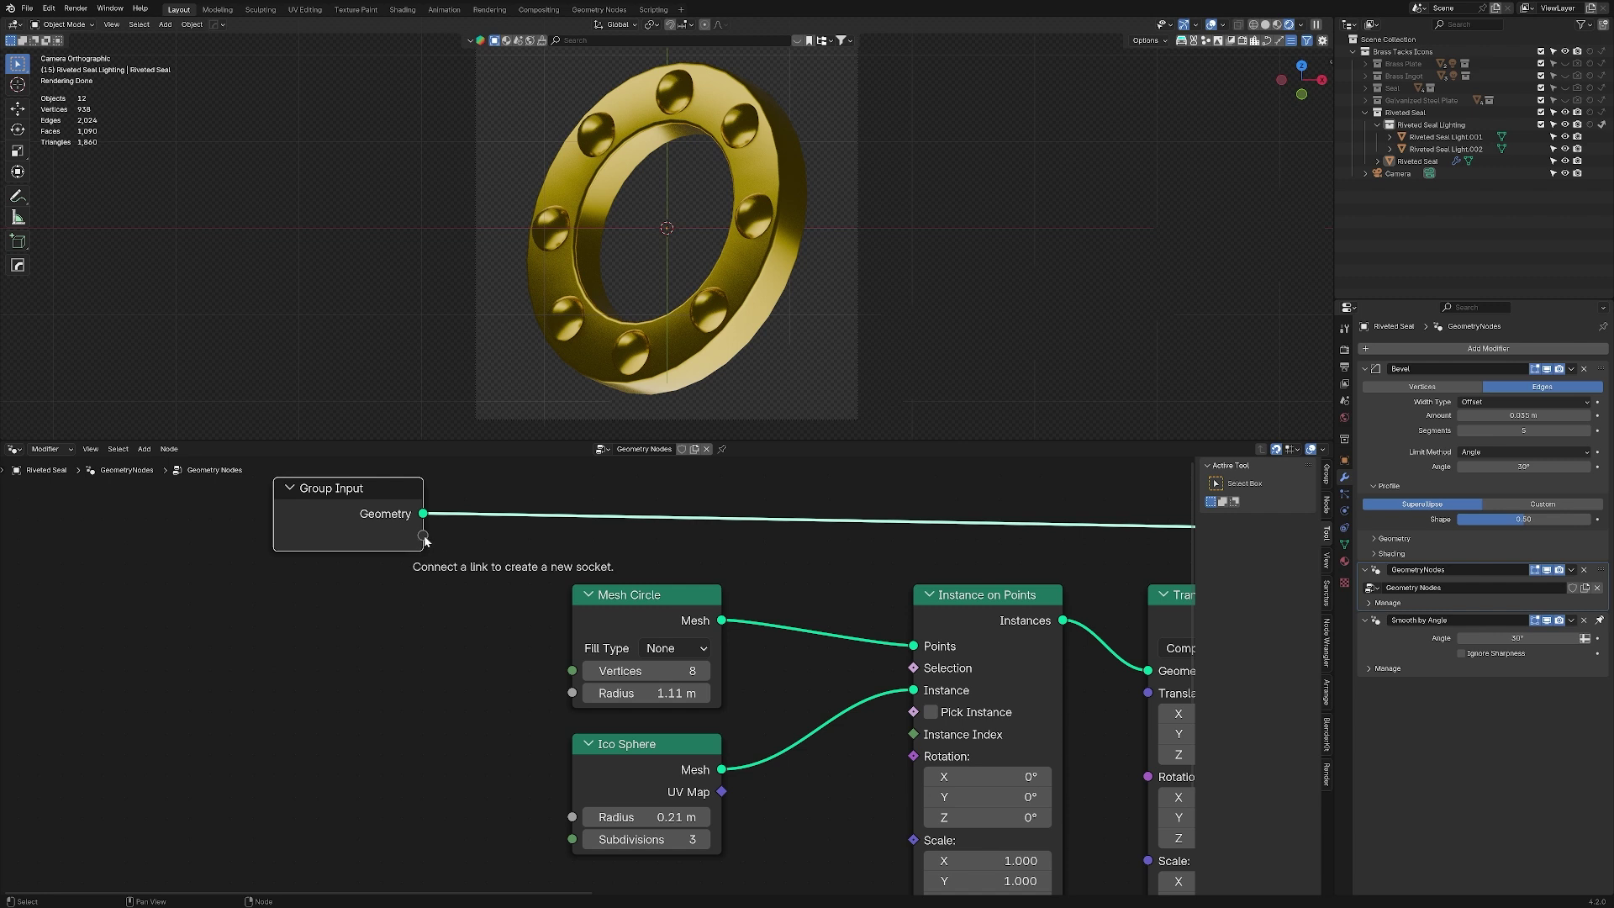
{"action": "left_click", "coordinate": [424, 536]}
{"action": "left_click_drag", "start_coordinate": [424, 536], "coordinate": [443, 543]}
{"action": "left_click_drag", "start_coordinate": [477, 623], "coordinate": [572, 670]}
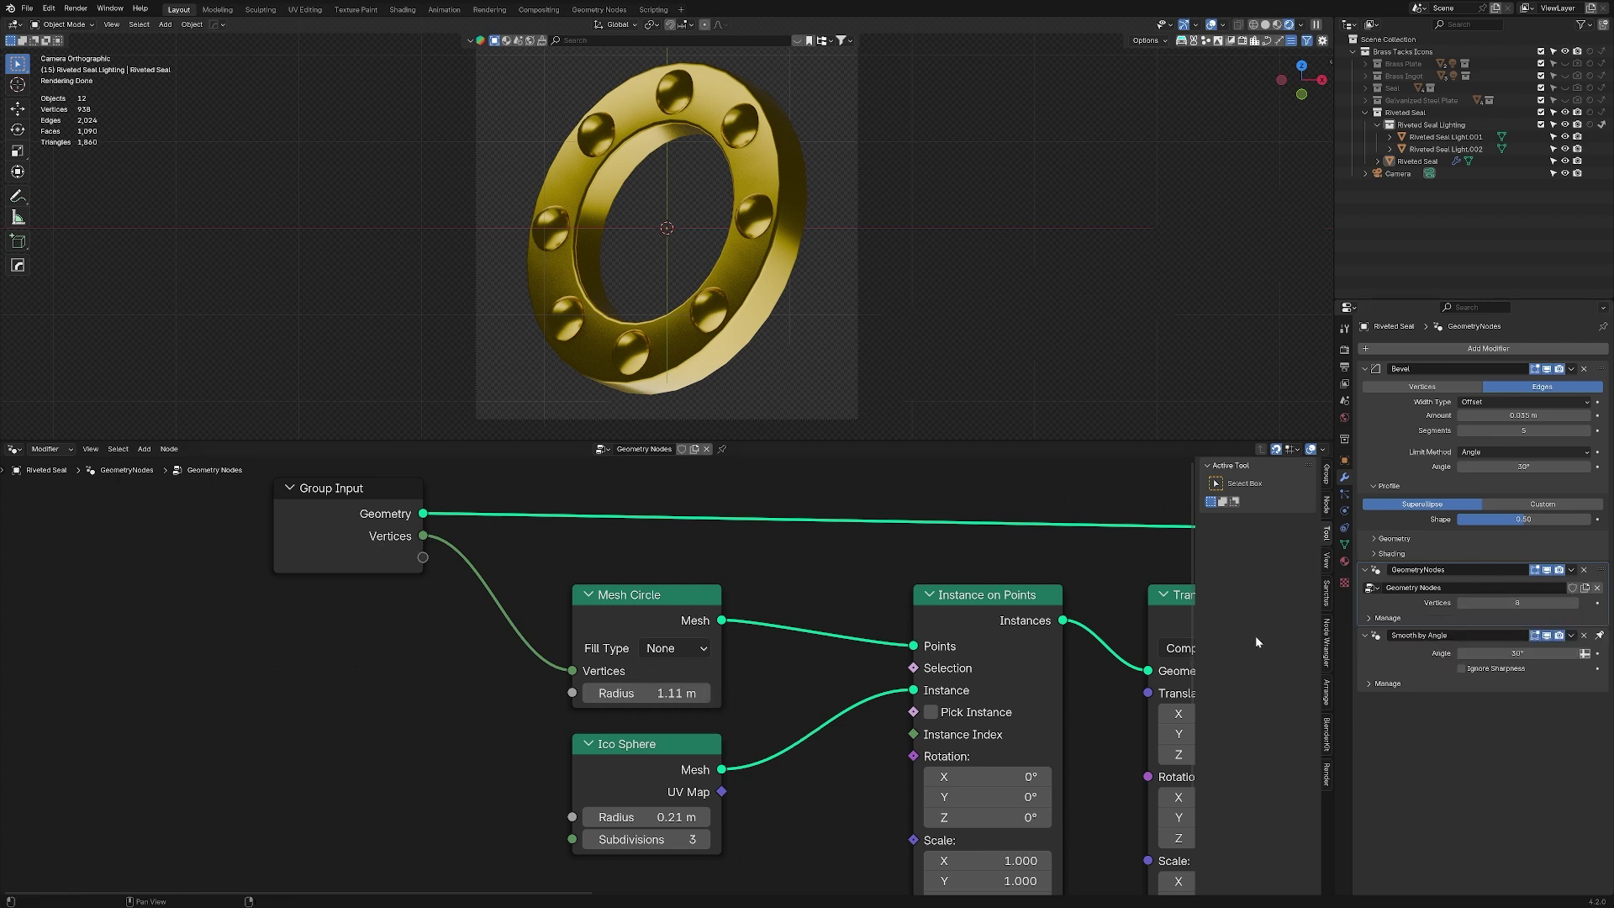
- Try a Vertices value of 9 in the GeometryNodes modifier and undo the change
{"action": "left_click", "coordinate": [1575, 604]}
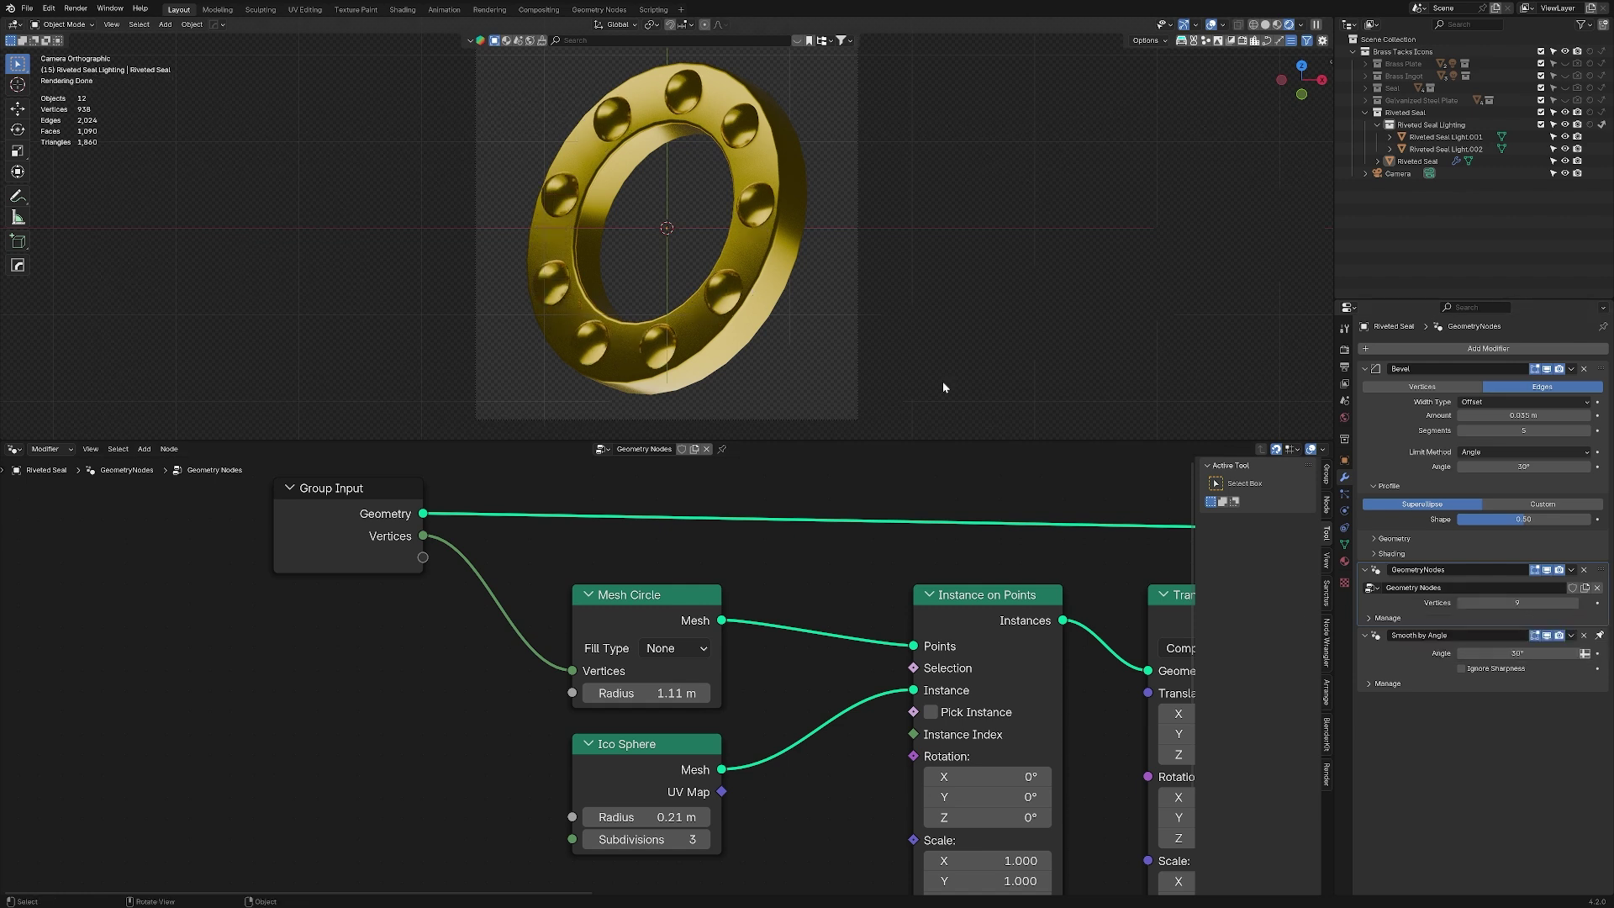
{"action": "key", "text": "ctrl+z"}
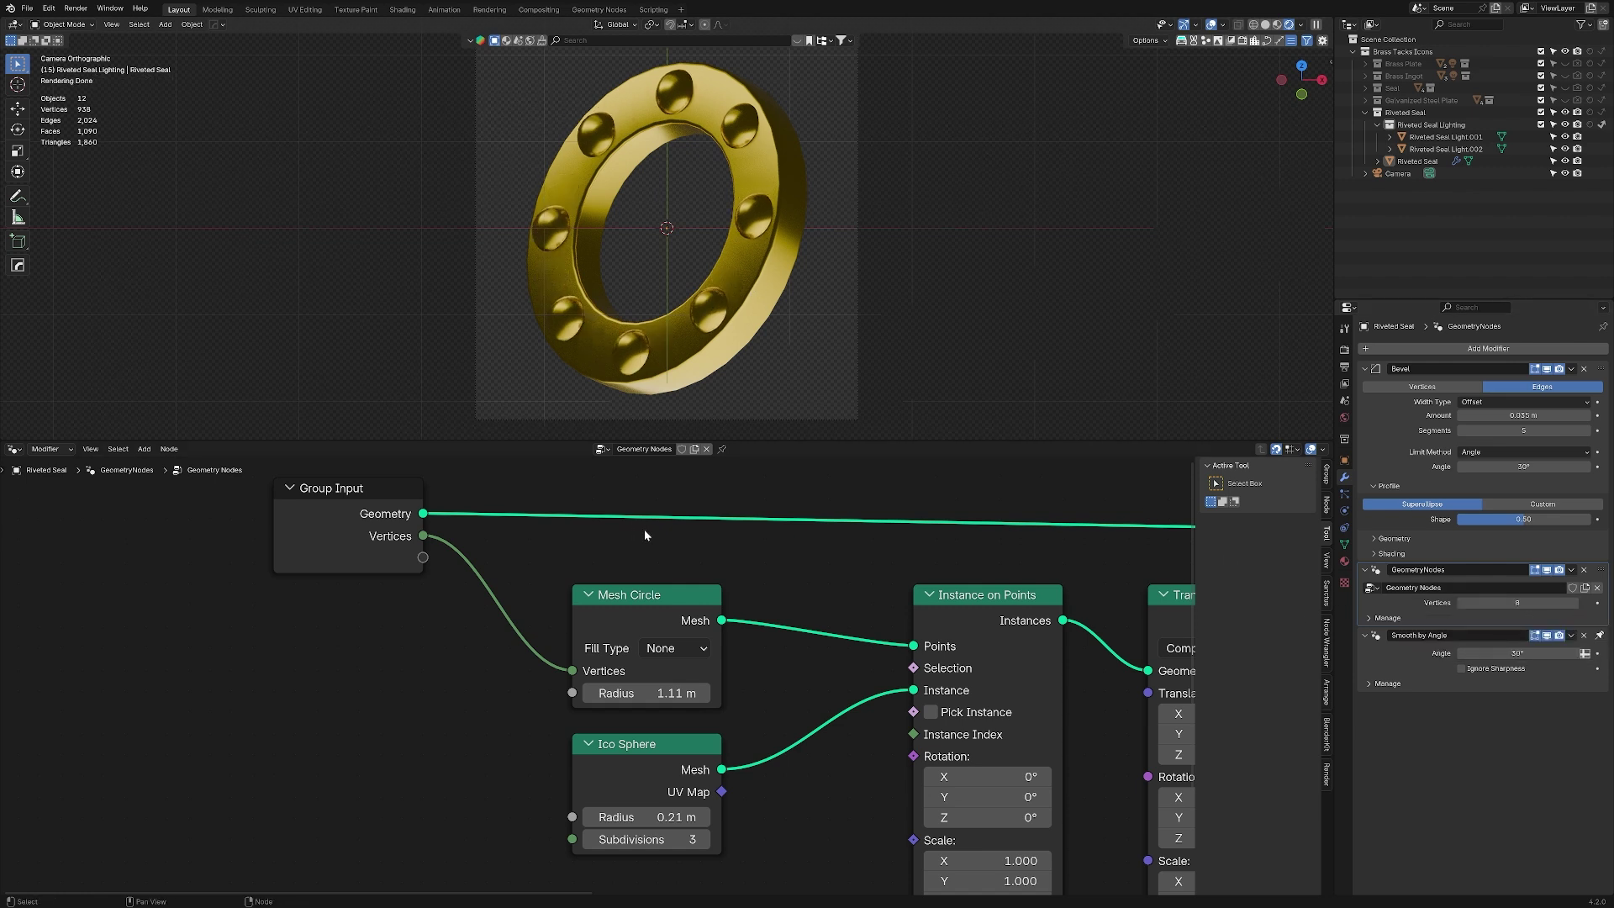
- Rename the geometry node group as "rivets", give it a fake user and open the node group list
{"action": "double_click", "coordinate": [643, 454]}
{"action": "type", "text": "rivets"}
{"action": "key", "text": "Return"}
{"action": "left_click", "coordinate": [674, 450]}
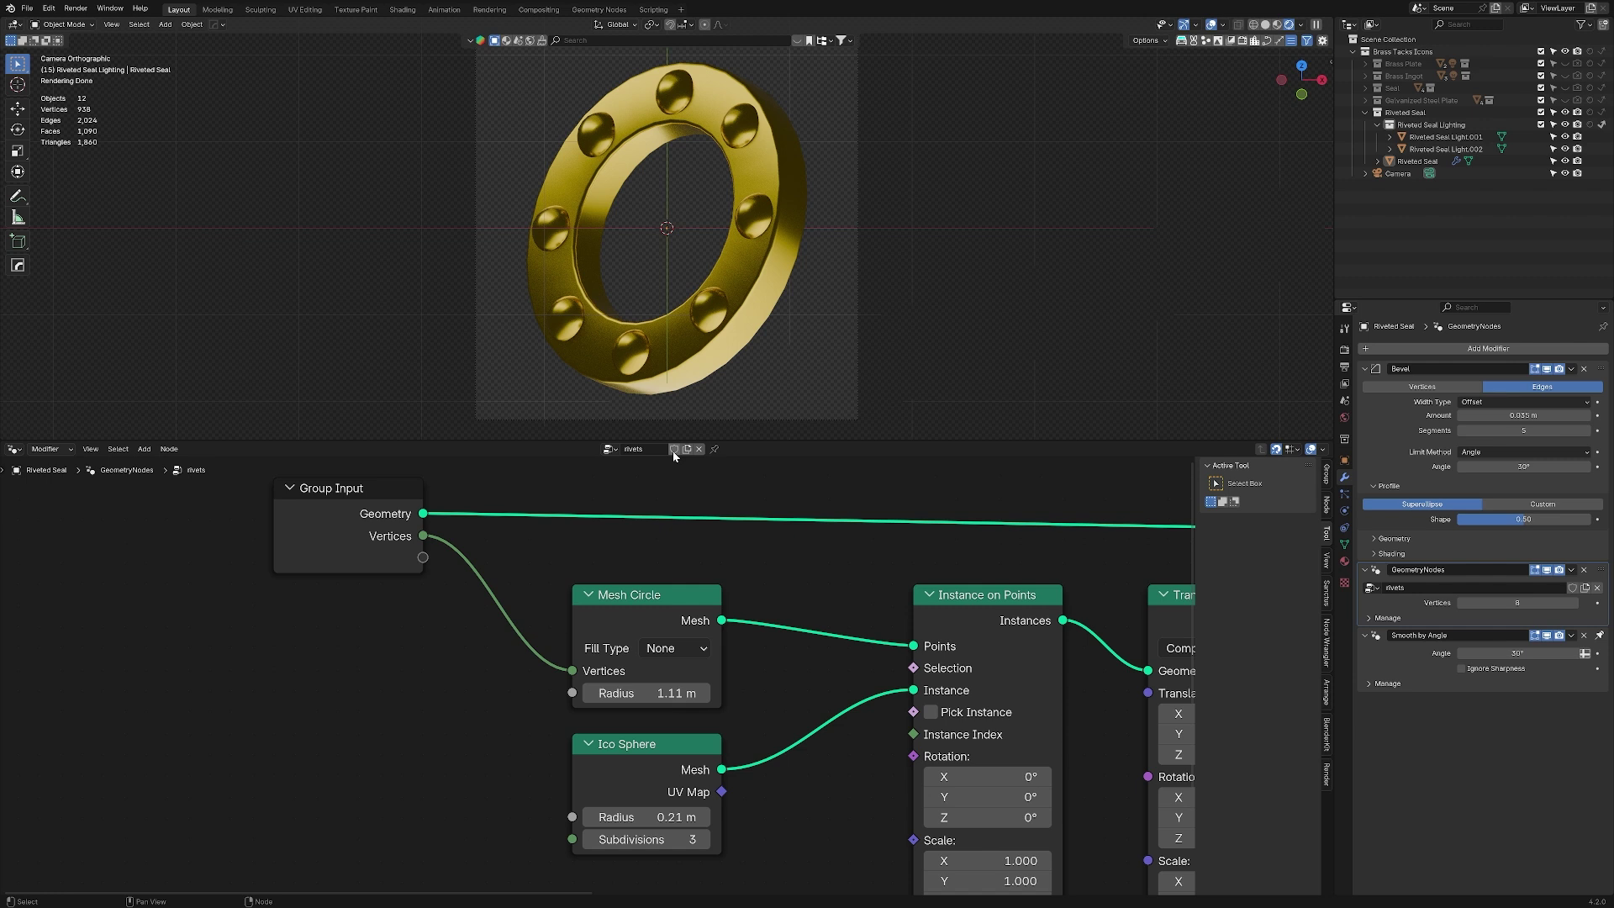
{"action": "left_click", "coordinate": [609, 450]}
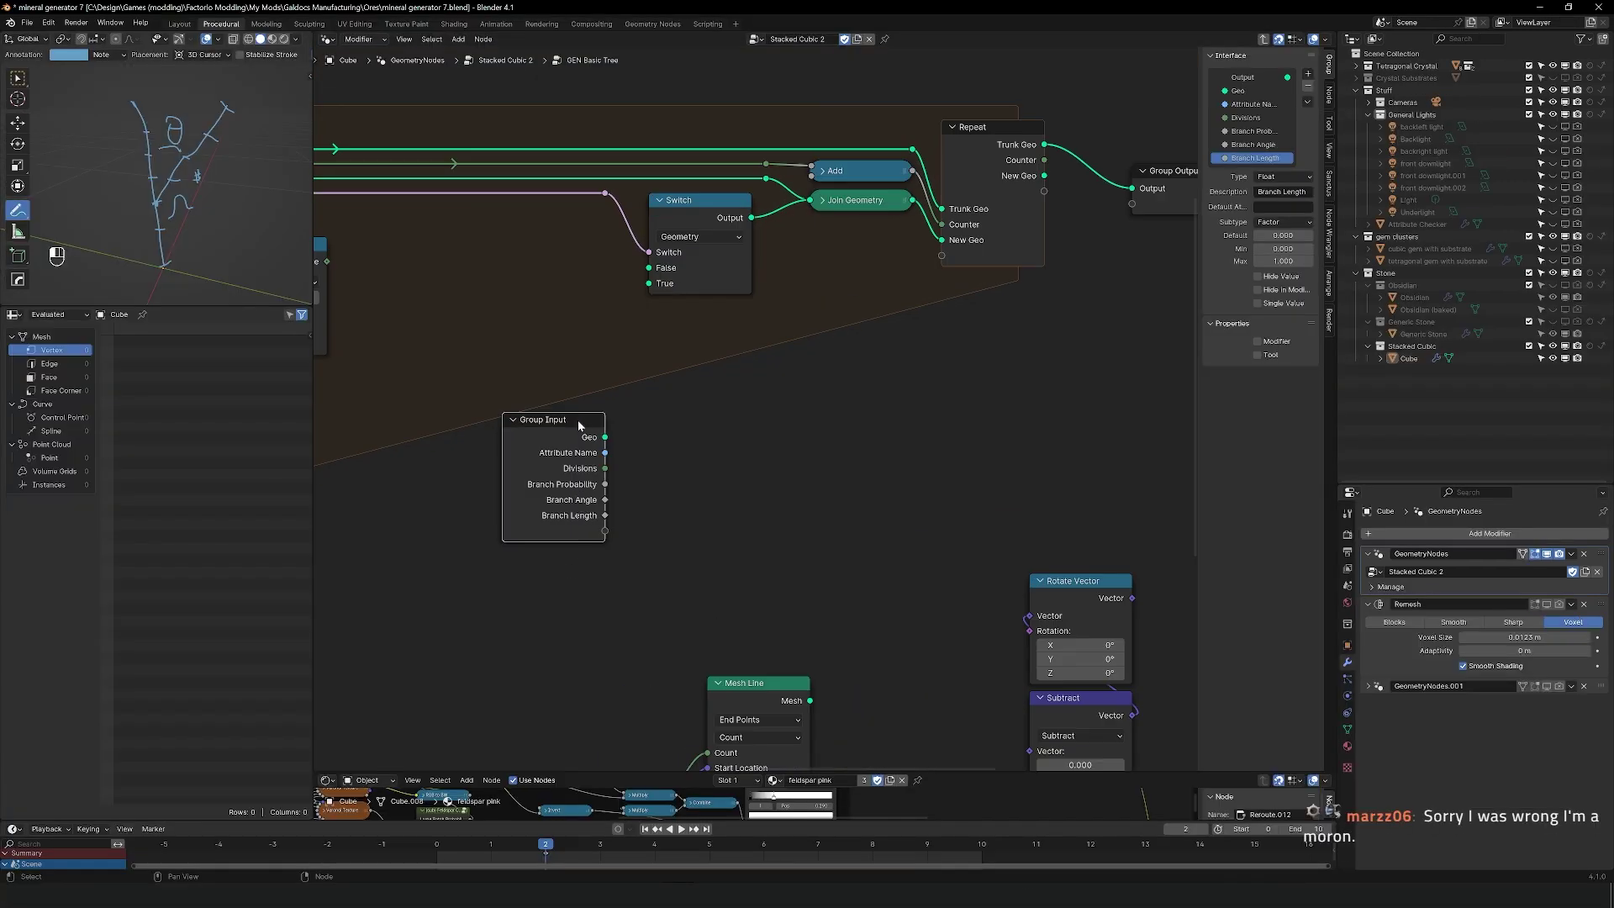
- Move the loose Group Input node directly beneath the Switch node in the GEN Basic Tree group
{"action": "key", "text": "g"}
{"action": "left_click", "coordinate": [723, 319]}
- Move the integer Random Value node together with its reroute point closer to the Subtract node
{"action": "middle_click_drag", "start_coordinate": [422, 454], "coordinate": [819, 577]}
{"action": "scroll", "coordinate": [818, 577], "scroll_direction": "up", "scroll_amount": 2}
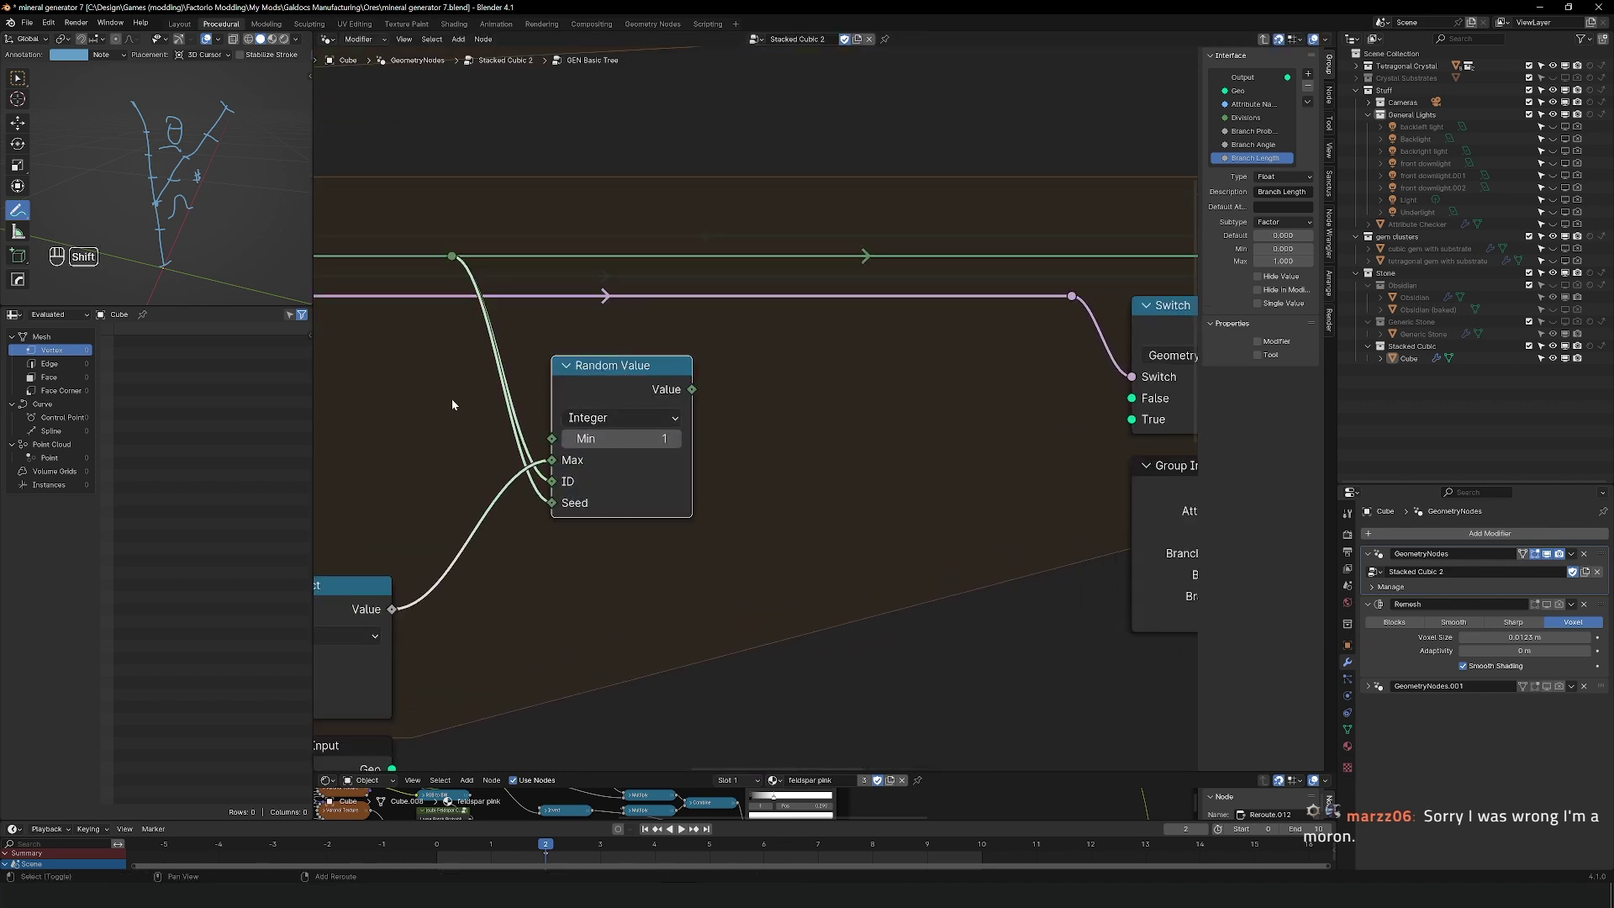
{"action": "scroll", "coordinate": [504, 374], "scroll_direction": "left", "scroll_amount": 3, "text": "shift"}
{"action": "left_click", "coordinate": [576, 260], "text": "shift"}
{"action": "scroll", "coordinate": [498, 381], "scroll_direction": "down", "scroll_amount": 1}
{"action": "key", "text": "g"}
{"action": "left_click", "coordinate": [496, 428]}
{"action": "left_click", "coordinate": [496, 433]}
{"action": "scroll", "coordinate": [622, 509], "scroll_direction": "up", "scroll_amount": 2}
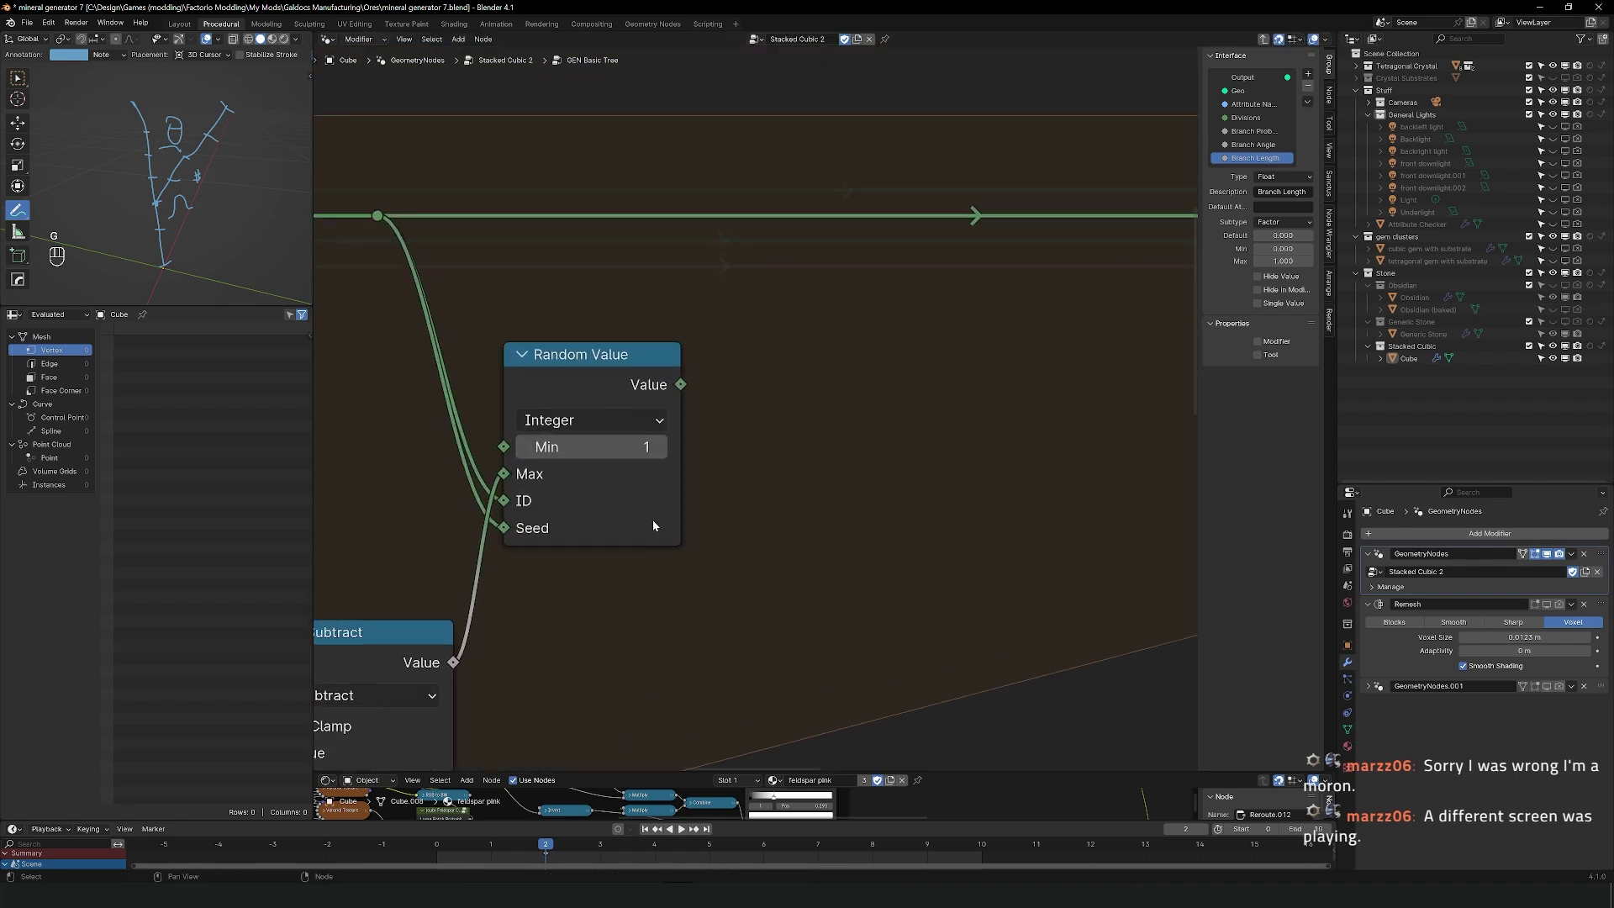
- Maximise the 3D viewport to examine the annotated branch sketch
{"action": "middle_click_drag", "start_coordinate": [577, 532], "coordinate": [793, 524]}
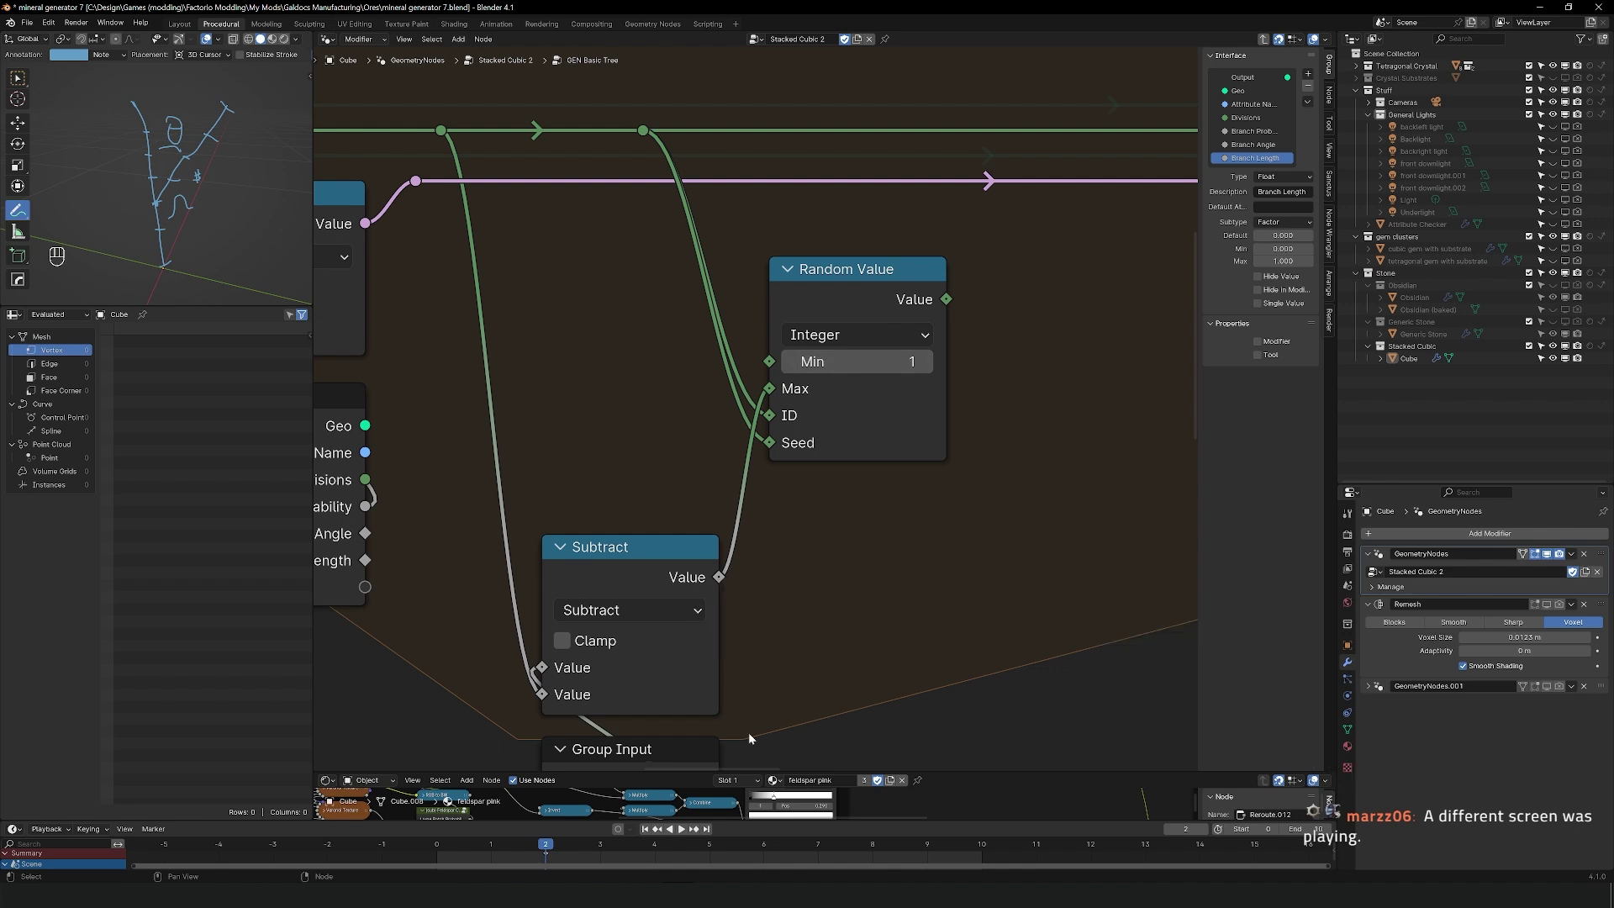
{"action": "middle_click_drag", "start_coordinate": [848, 571], "coordinate": [620, 555]}
{"action": "scroll", "coordinate": [639, 567], "scroll_direction": "down", "scroll_amount": 2}
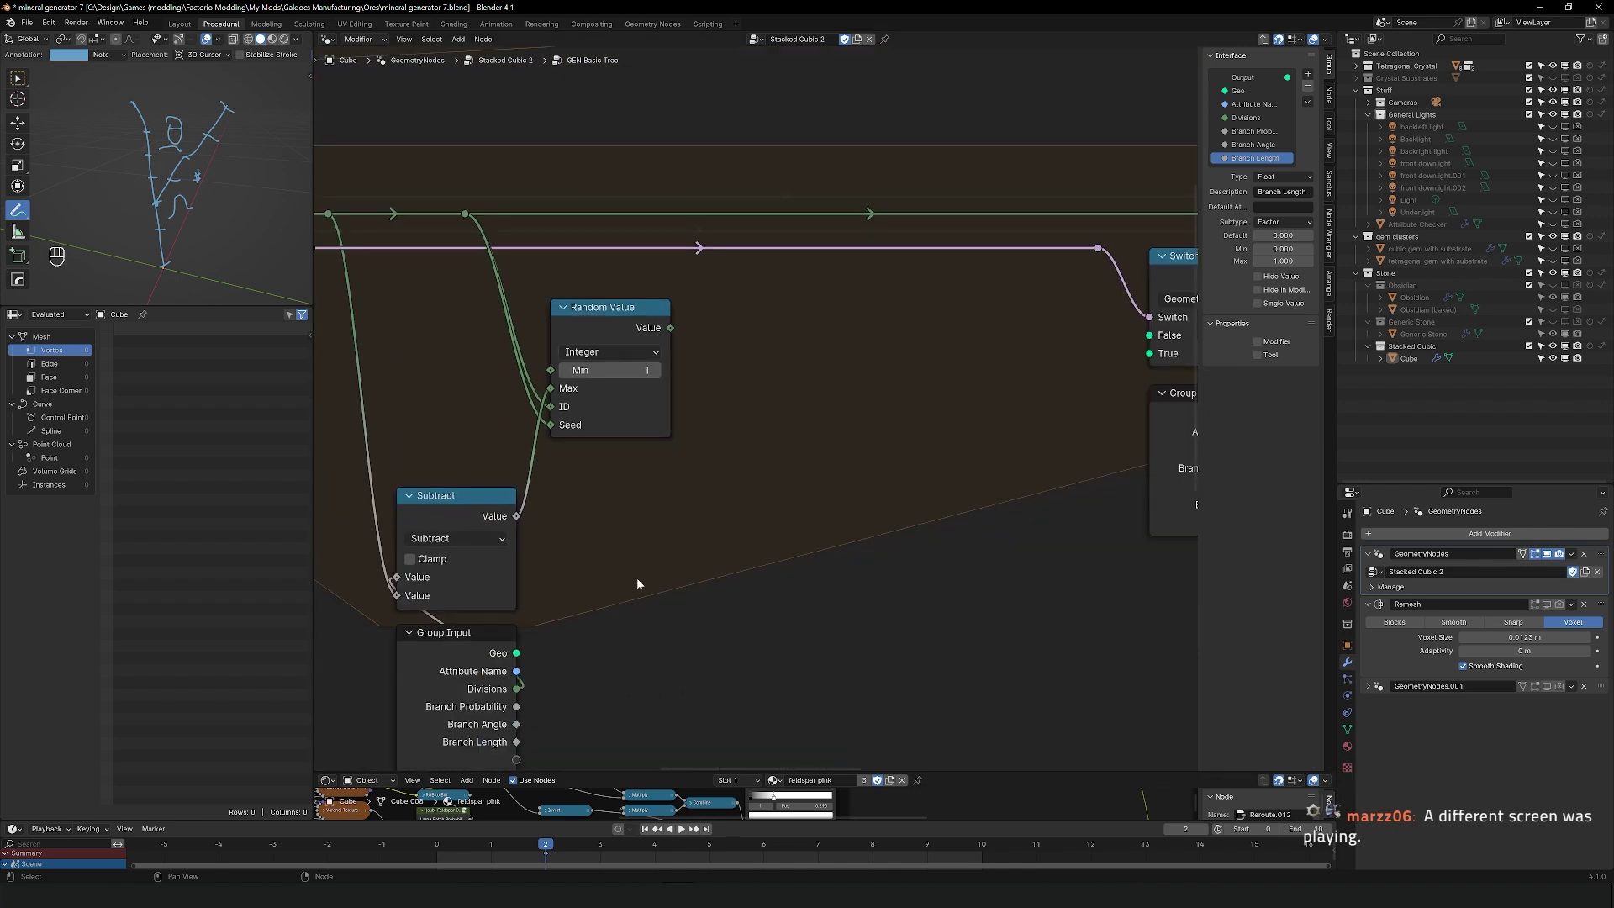
{"action": "key", "text": "ctrl+space"}
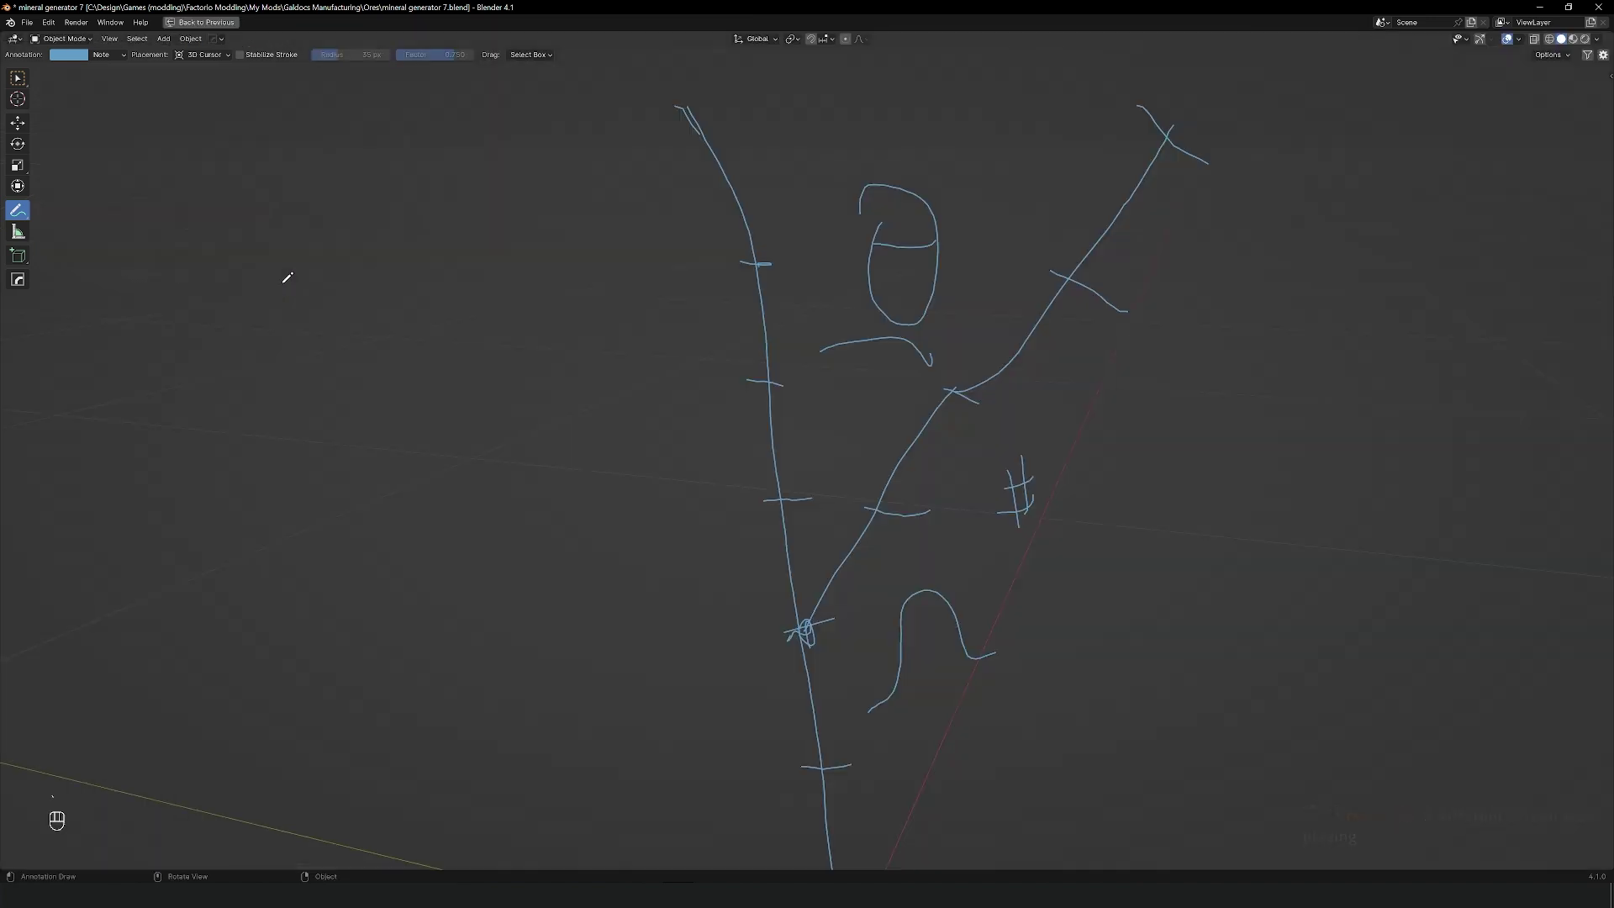